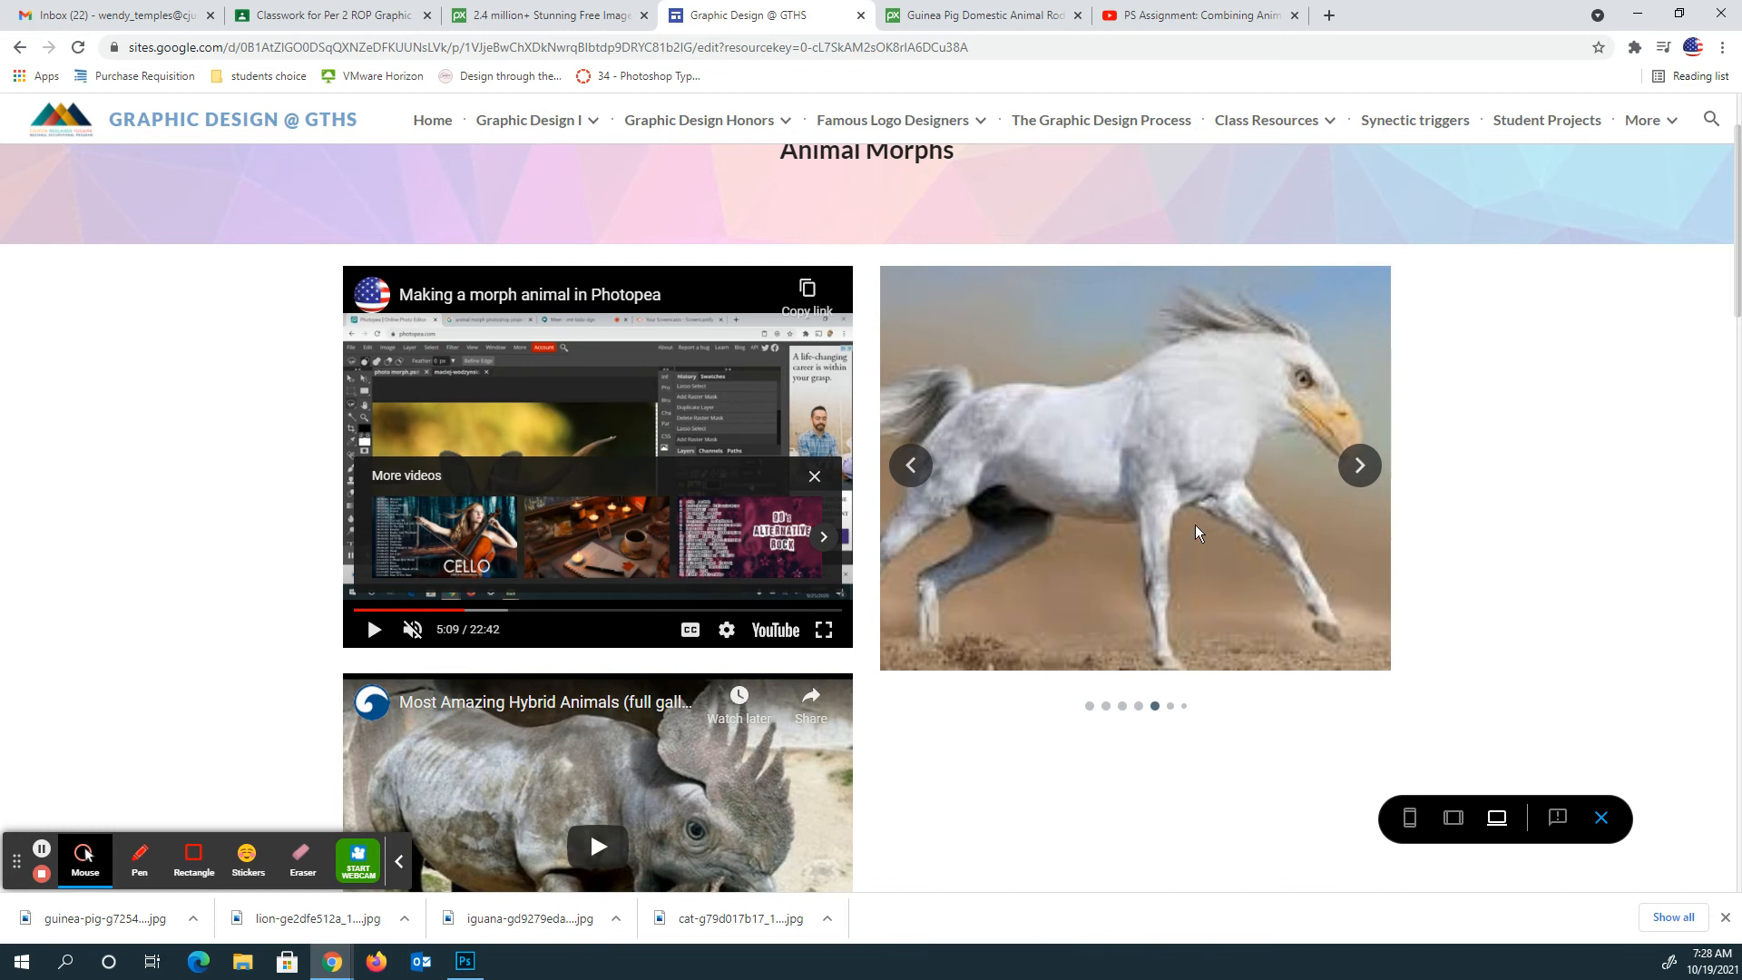
Look through the example animal morph pictures in the Animal Morphs page's image gallery
left_click(1359, 466)
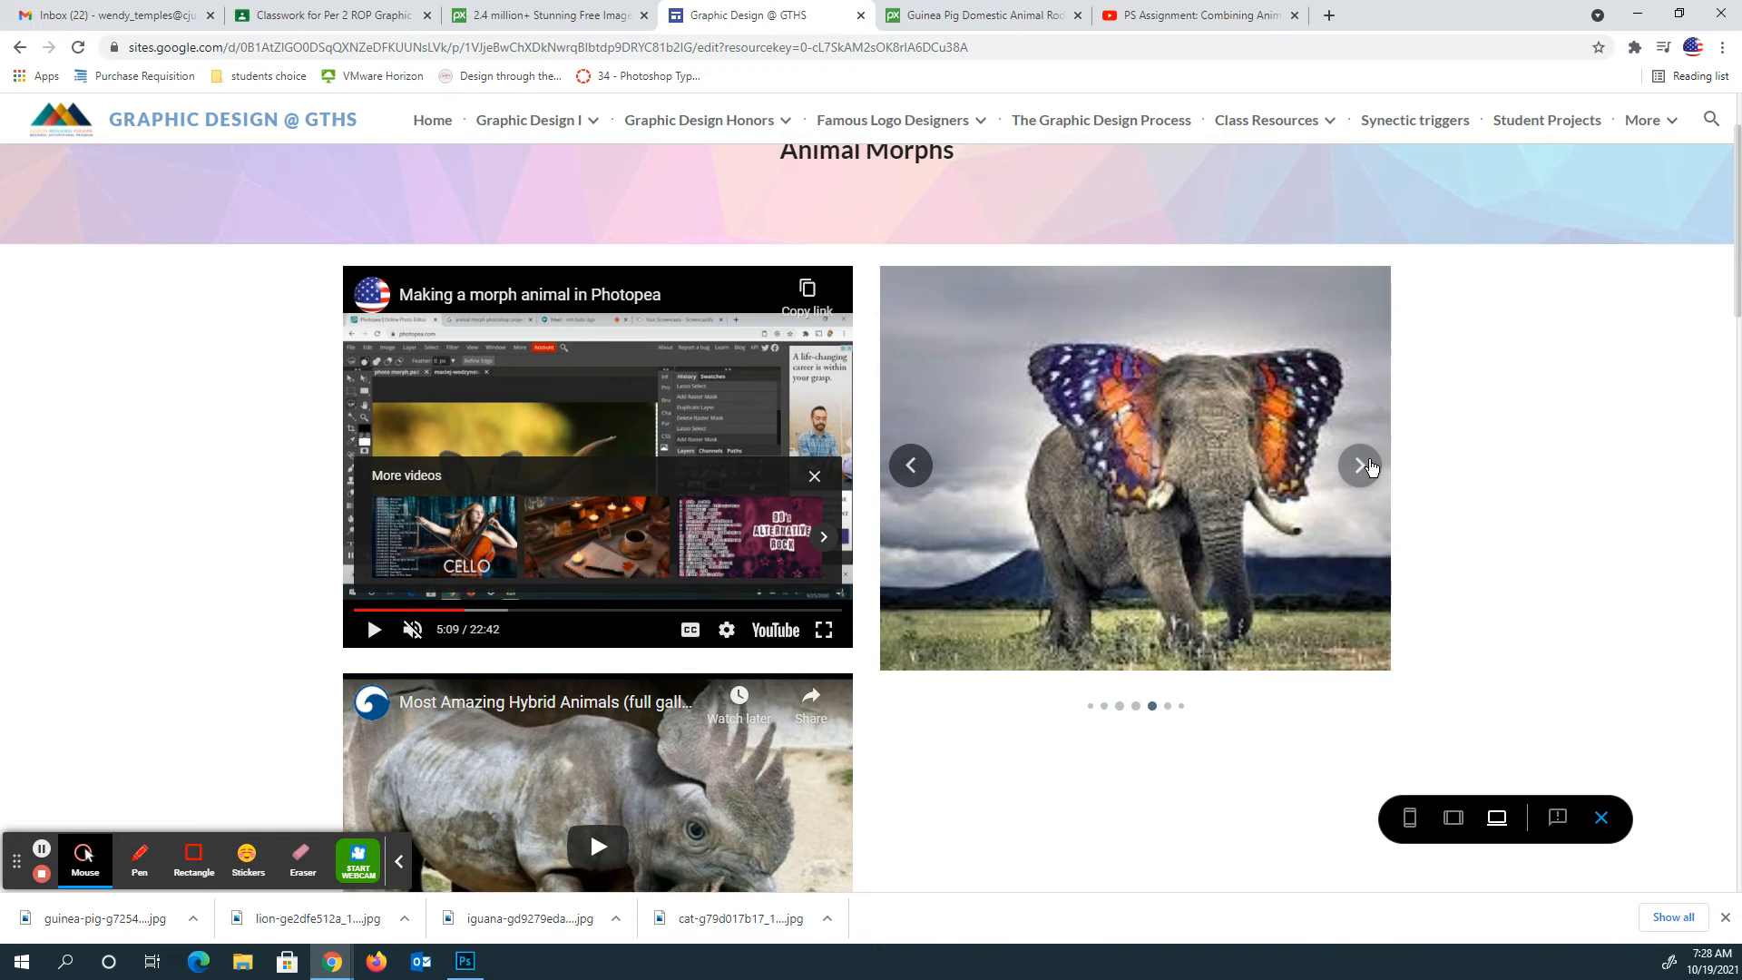
left_click(1372, 467)
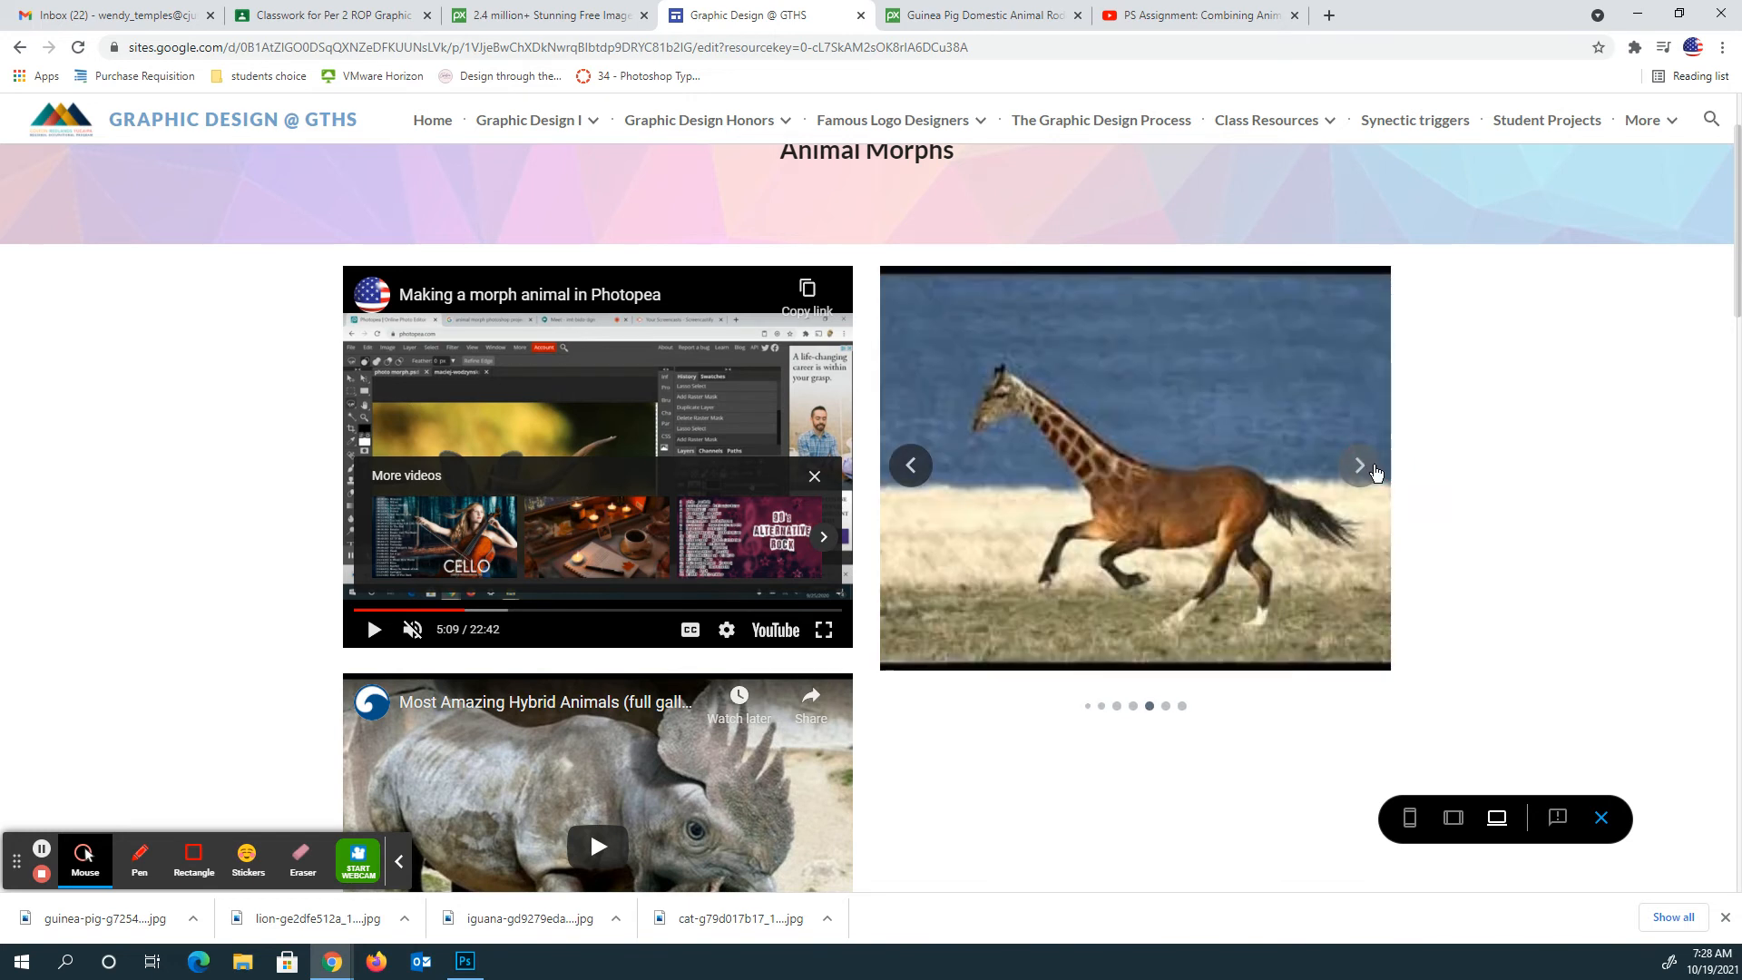
left_click(1377, 471)
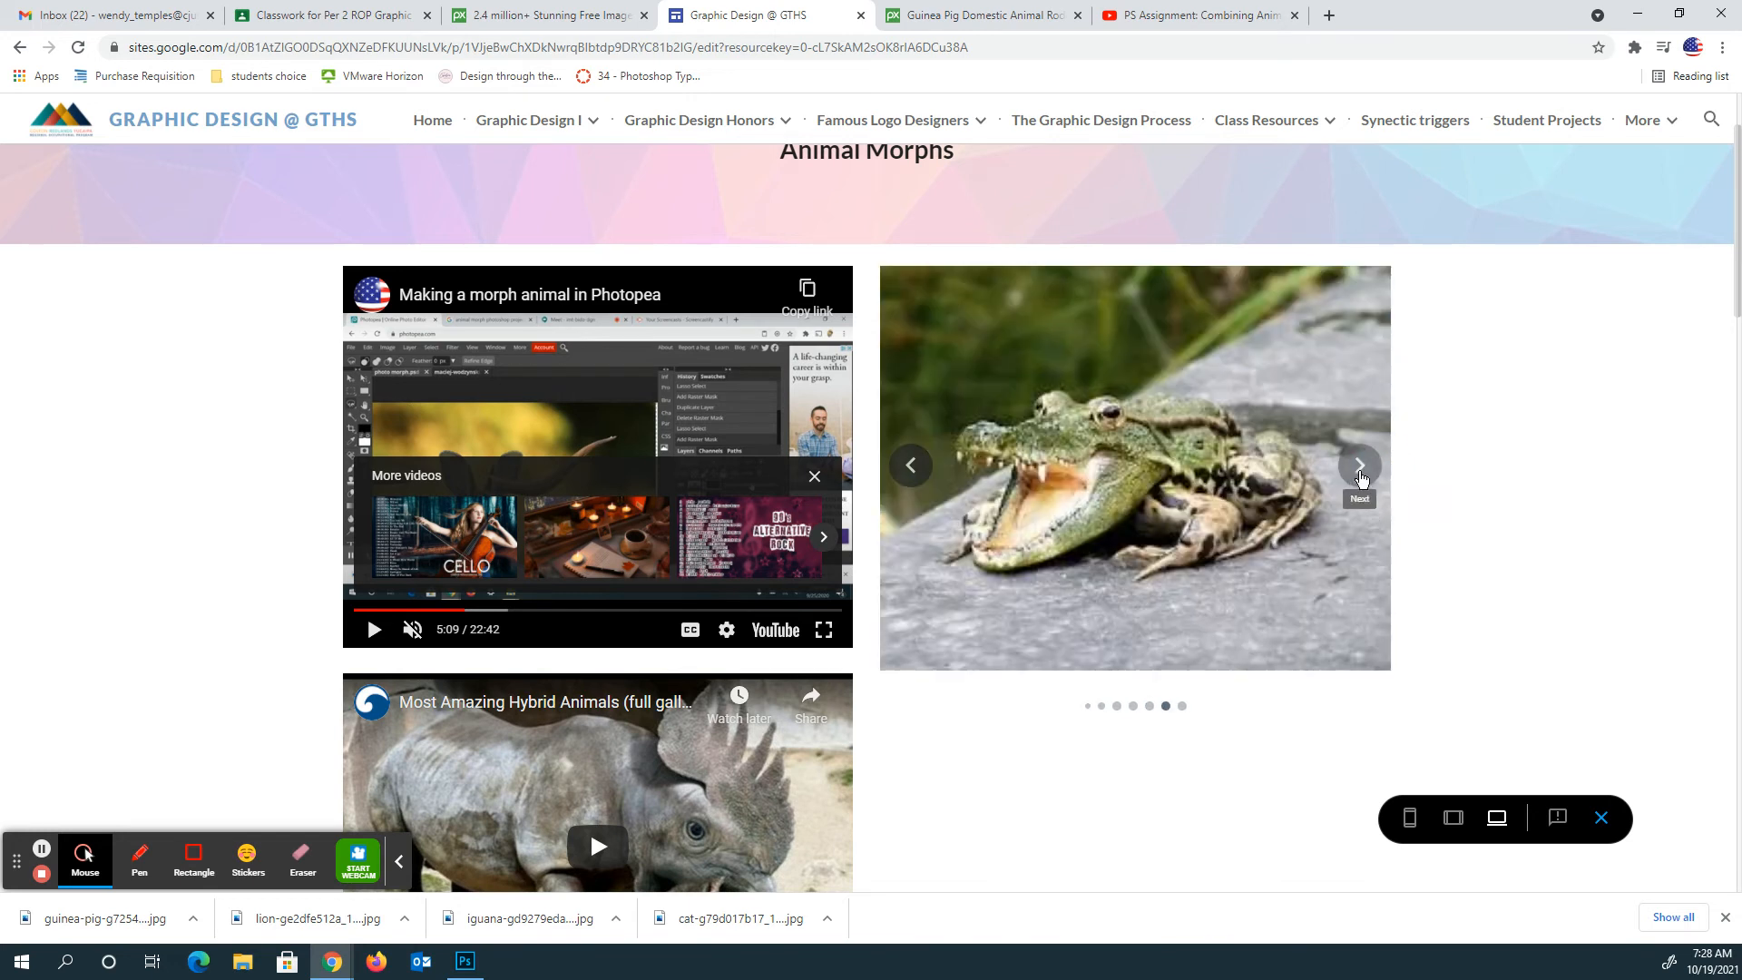
left_click(1360, 468)
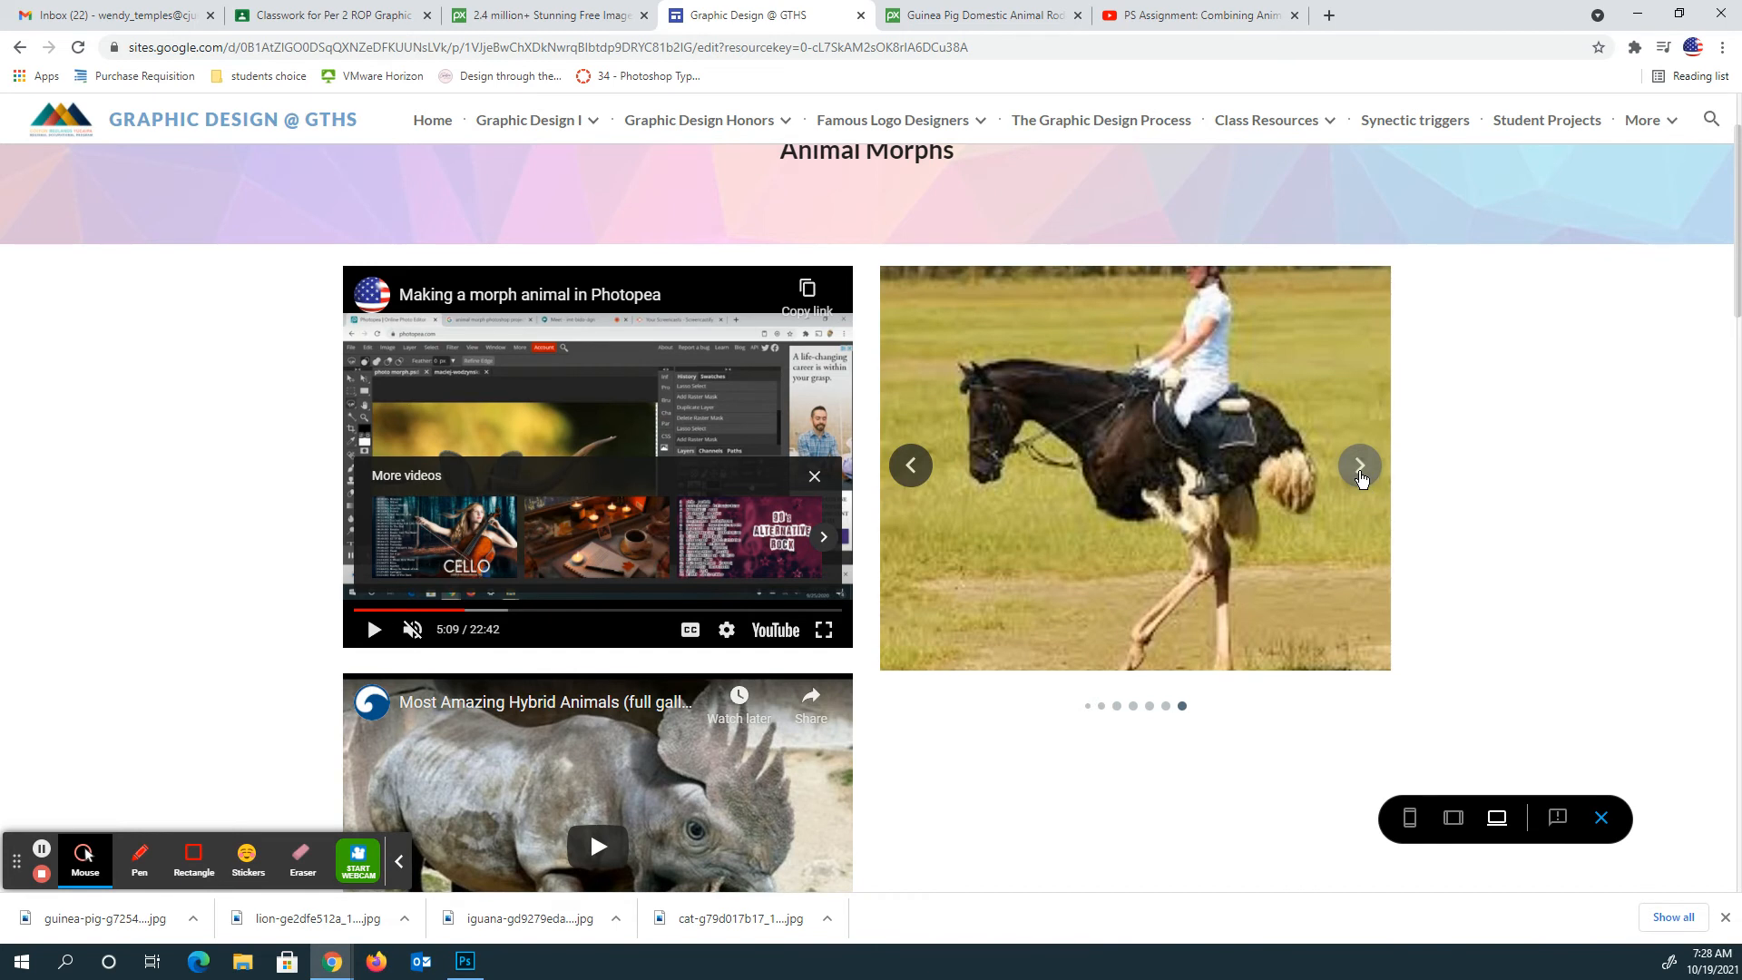
left_click(1361, 472)
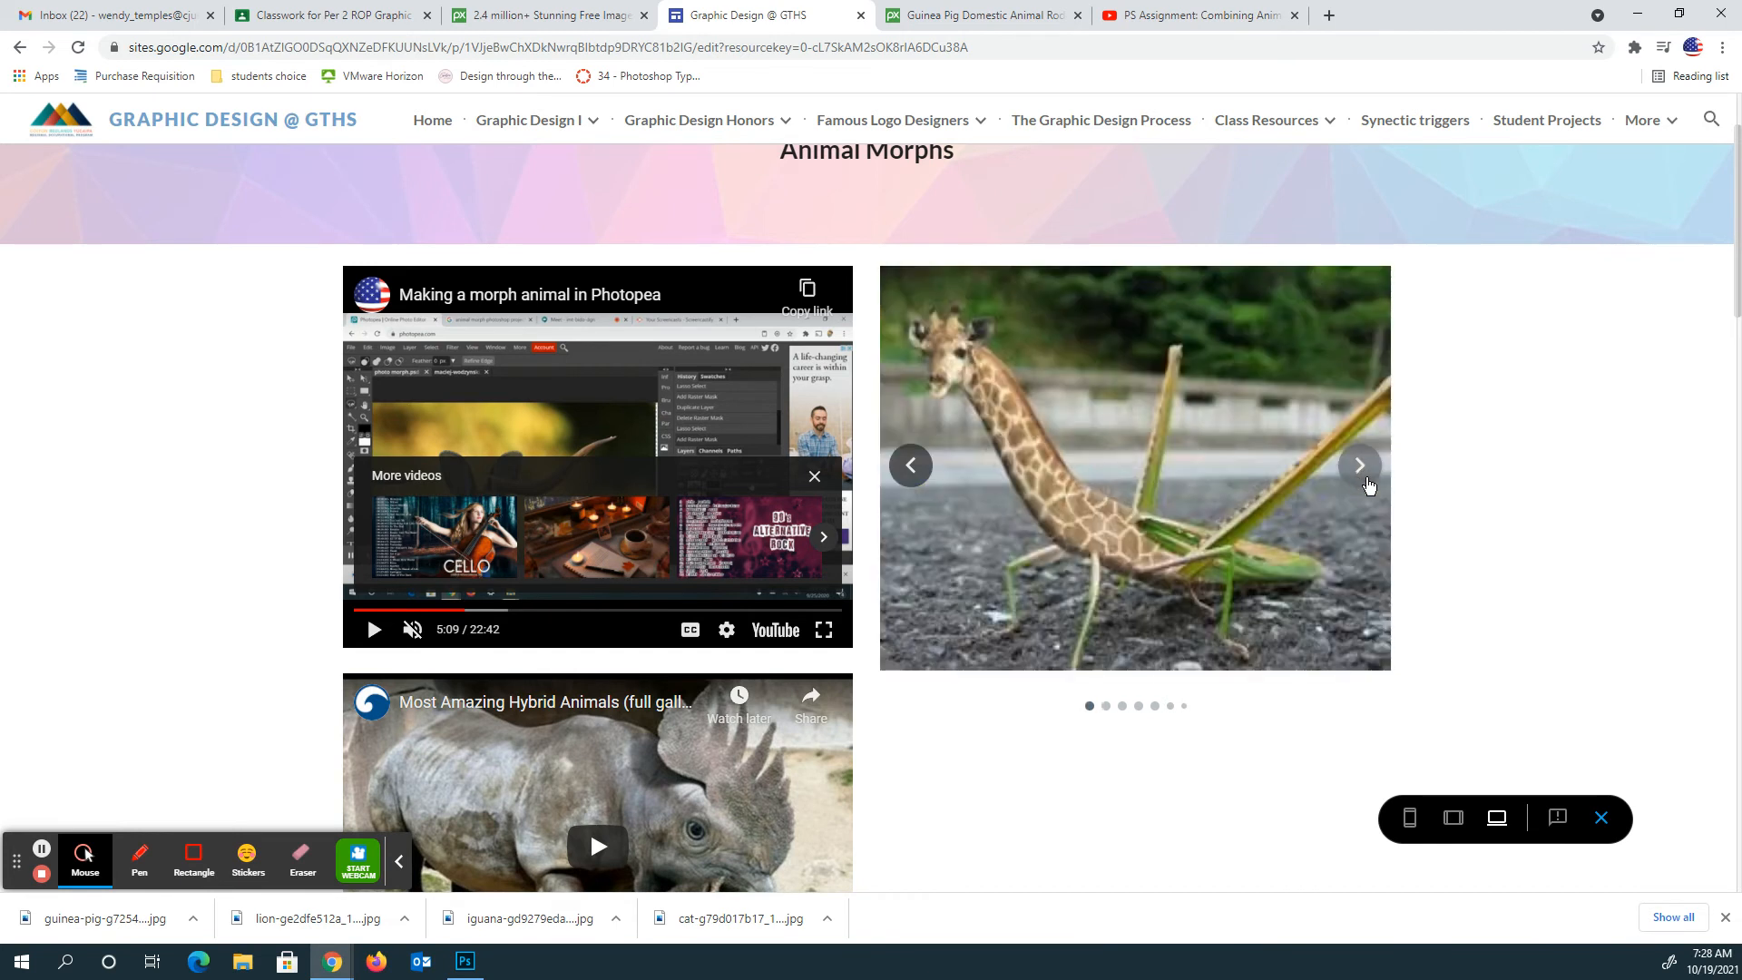
left_click(1368, 484)
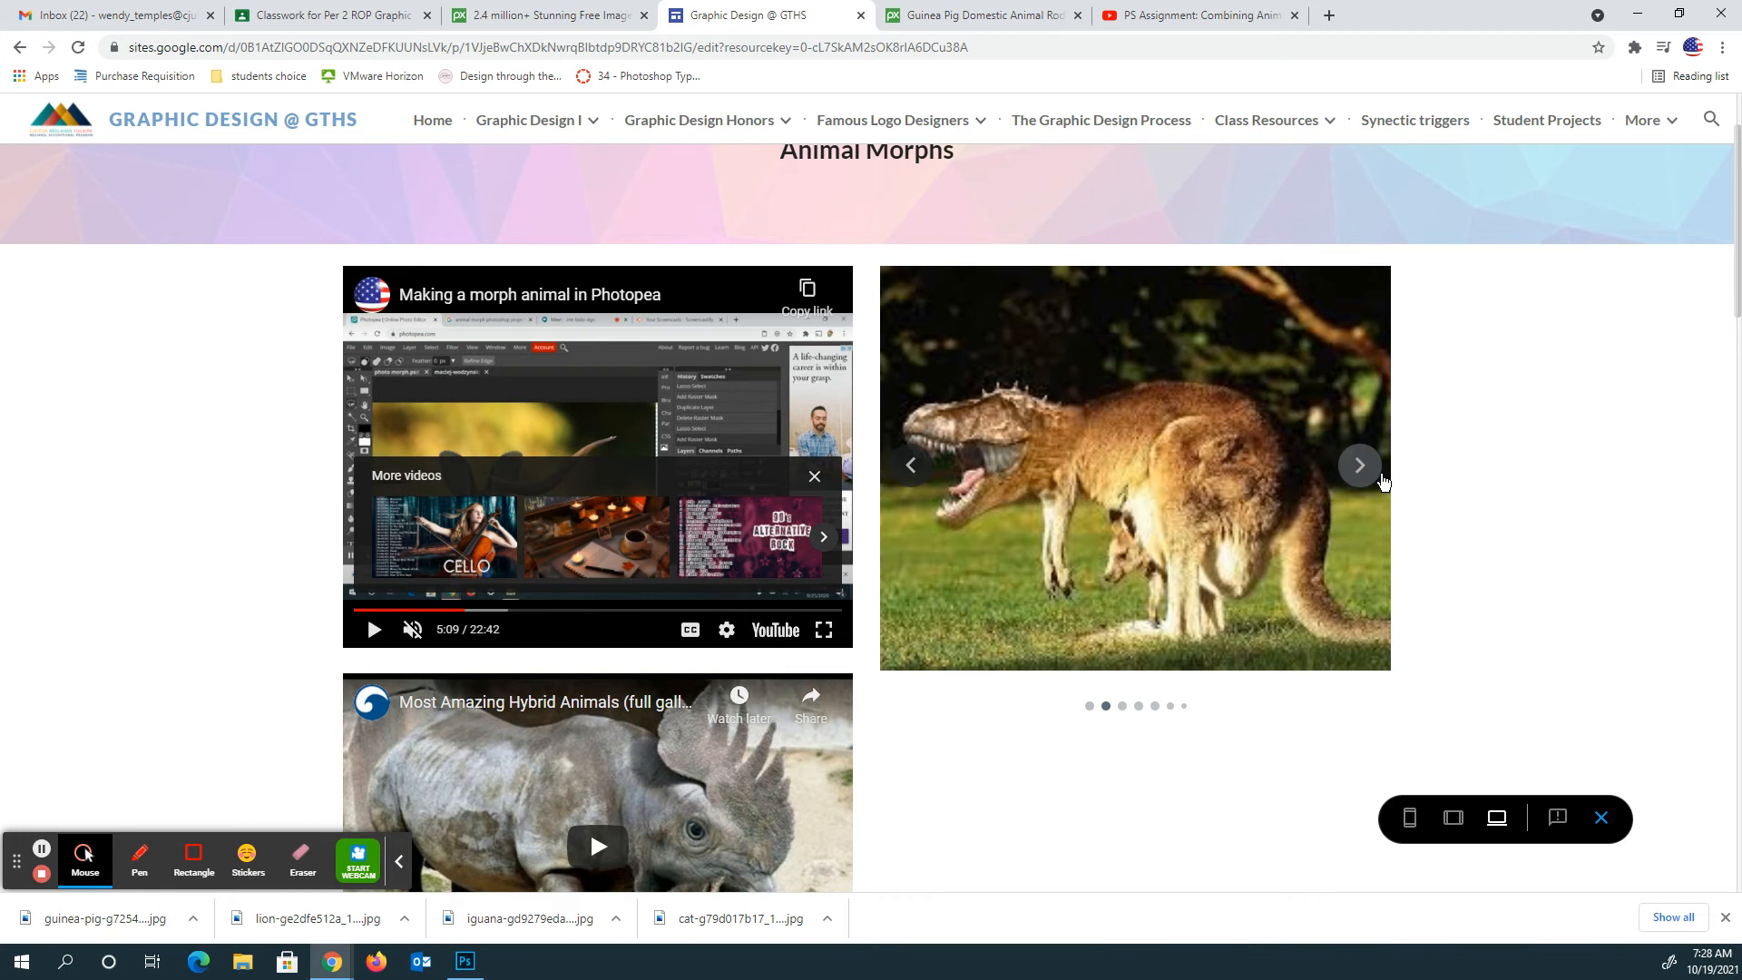
left_click(1359, 485)
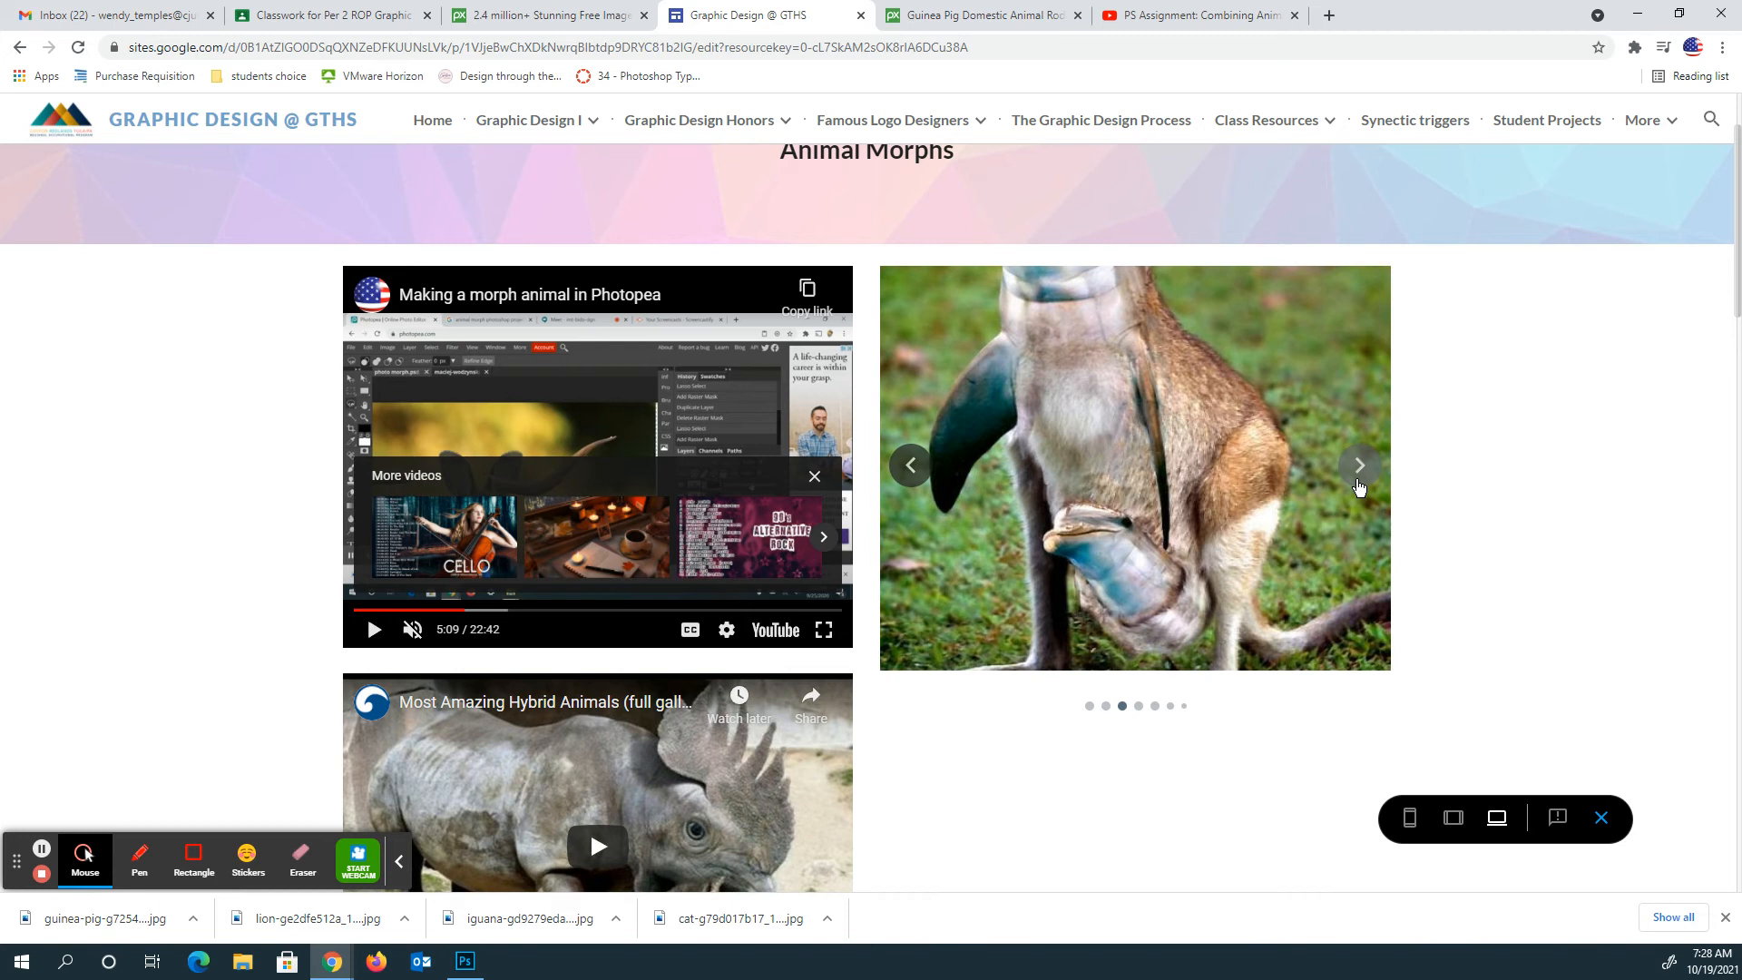
left_click(1354, 483)
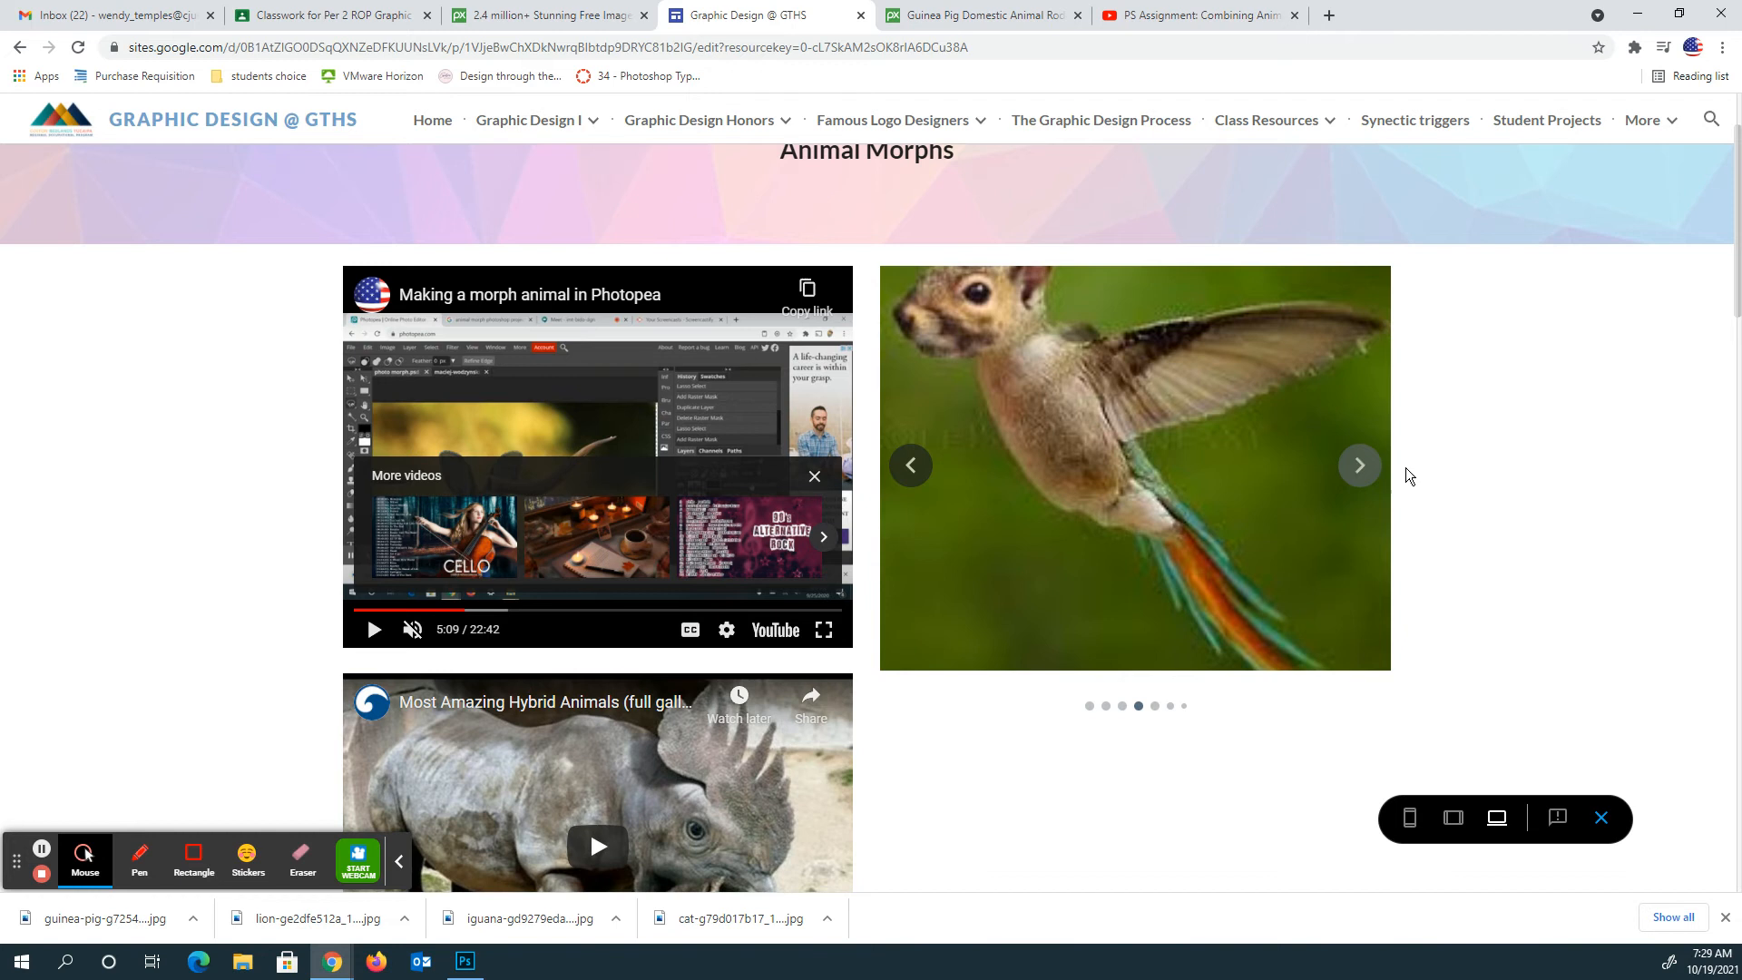
left_click(1358, 467)
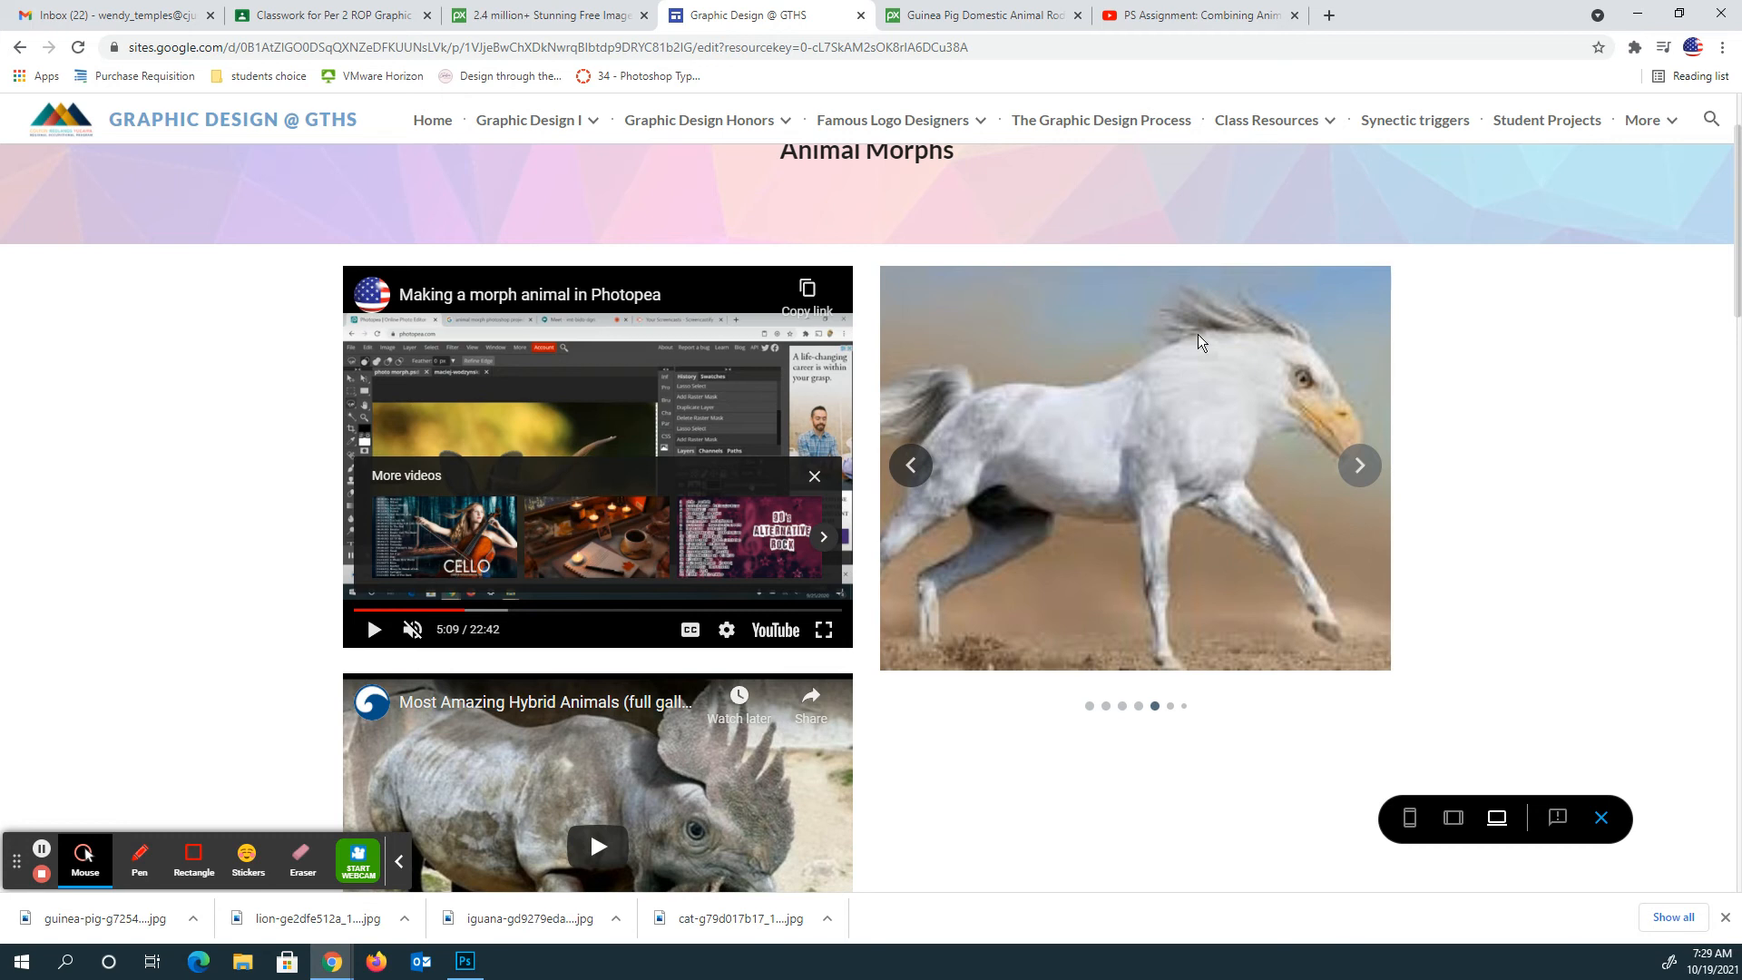
left_click(1358, 468)
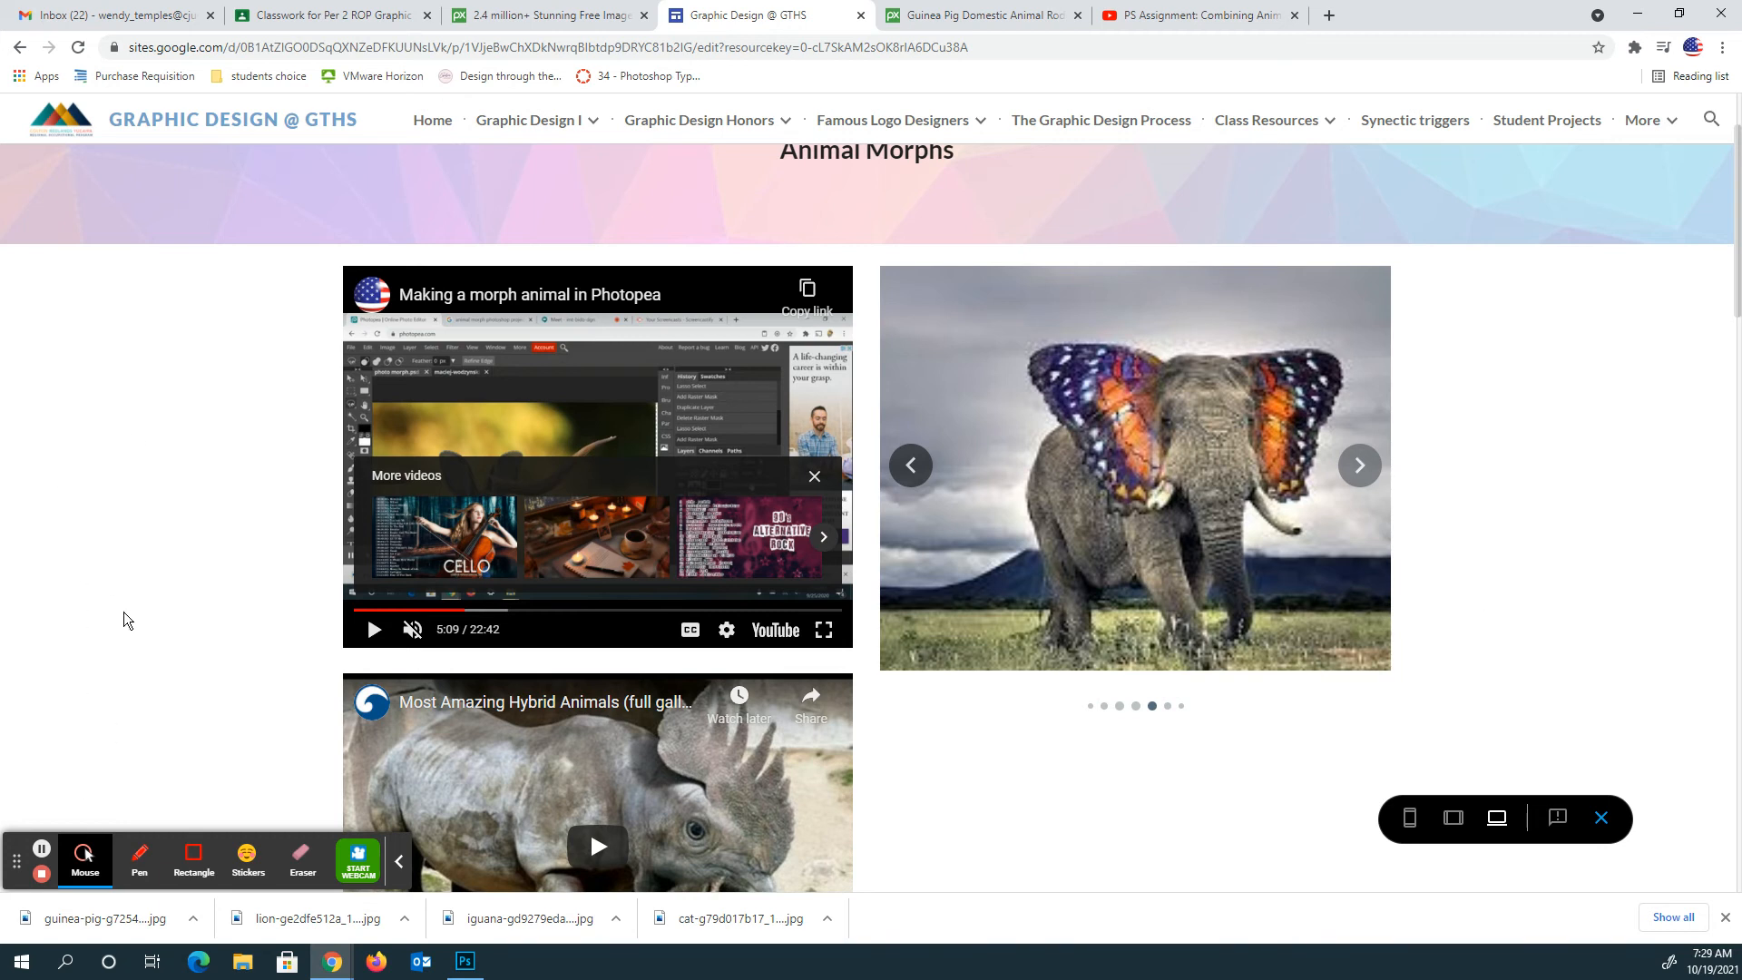
View the downloaded lion and guinea pig photos in the Photos app and return to the browser
left_click(254, 925)
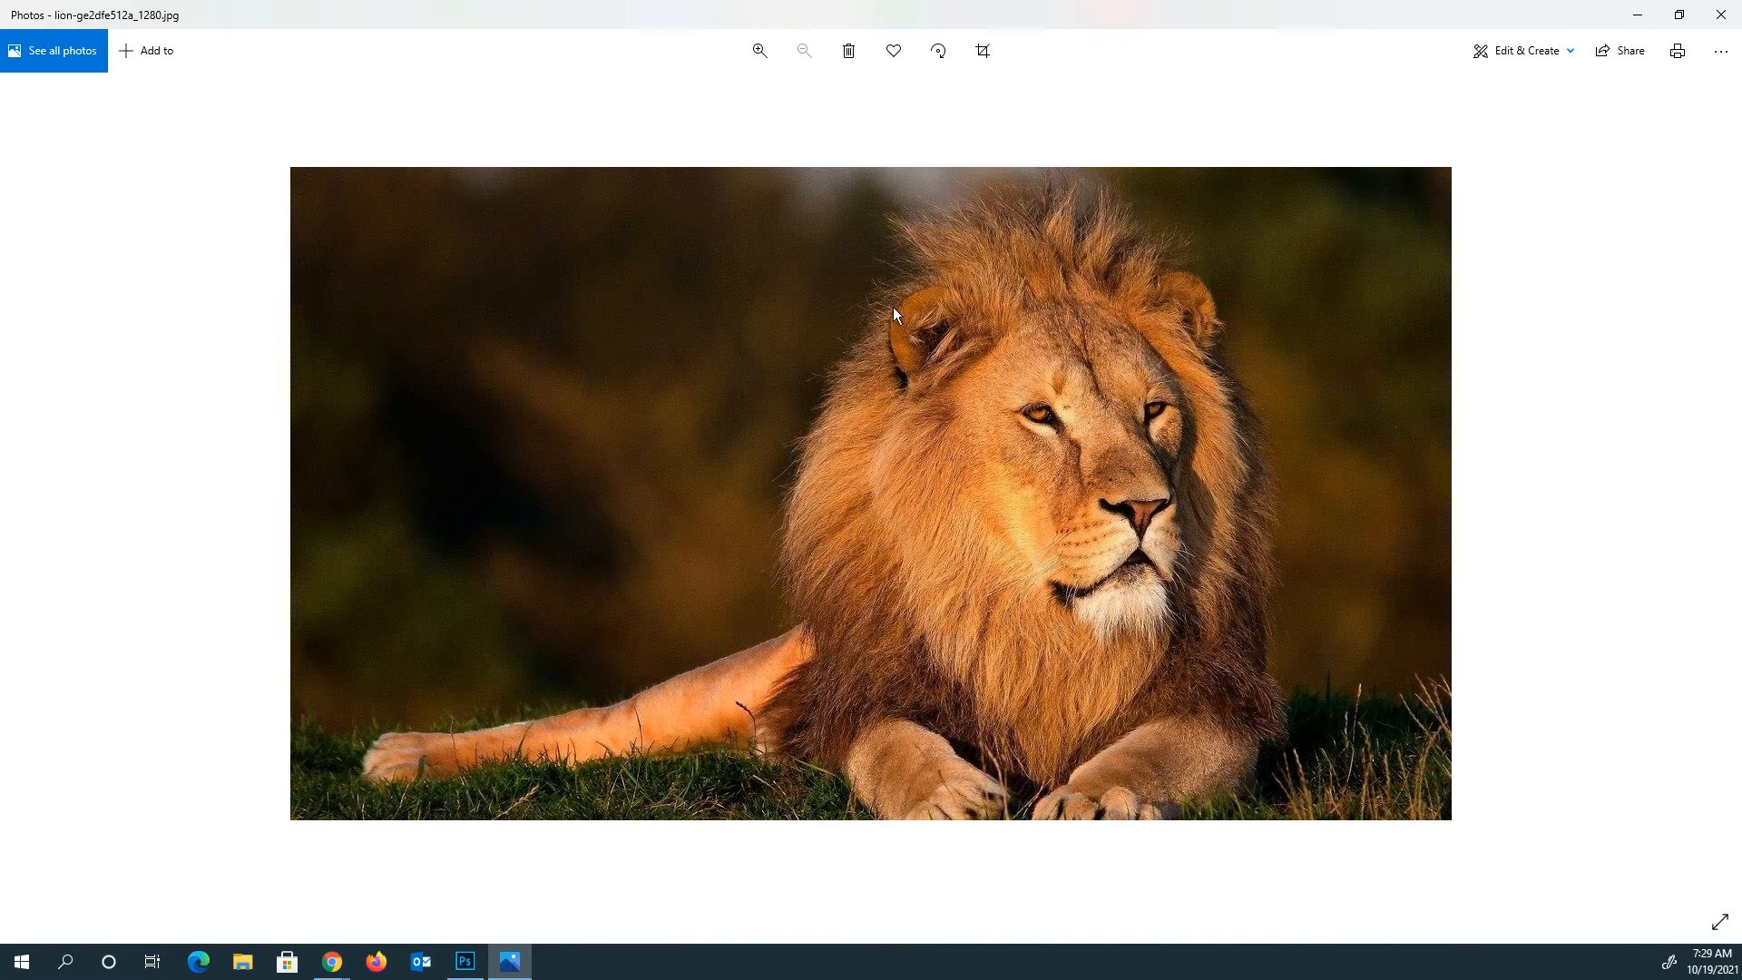
left_click(1638, 14)
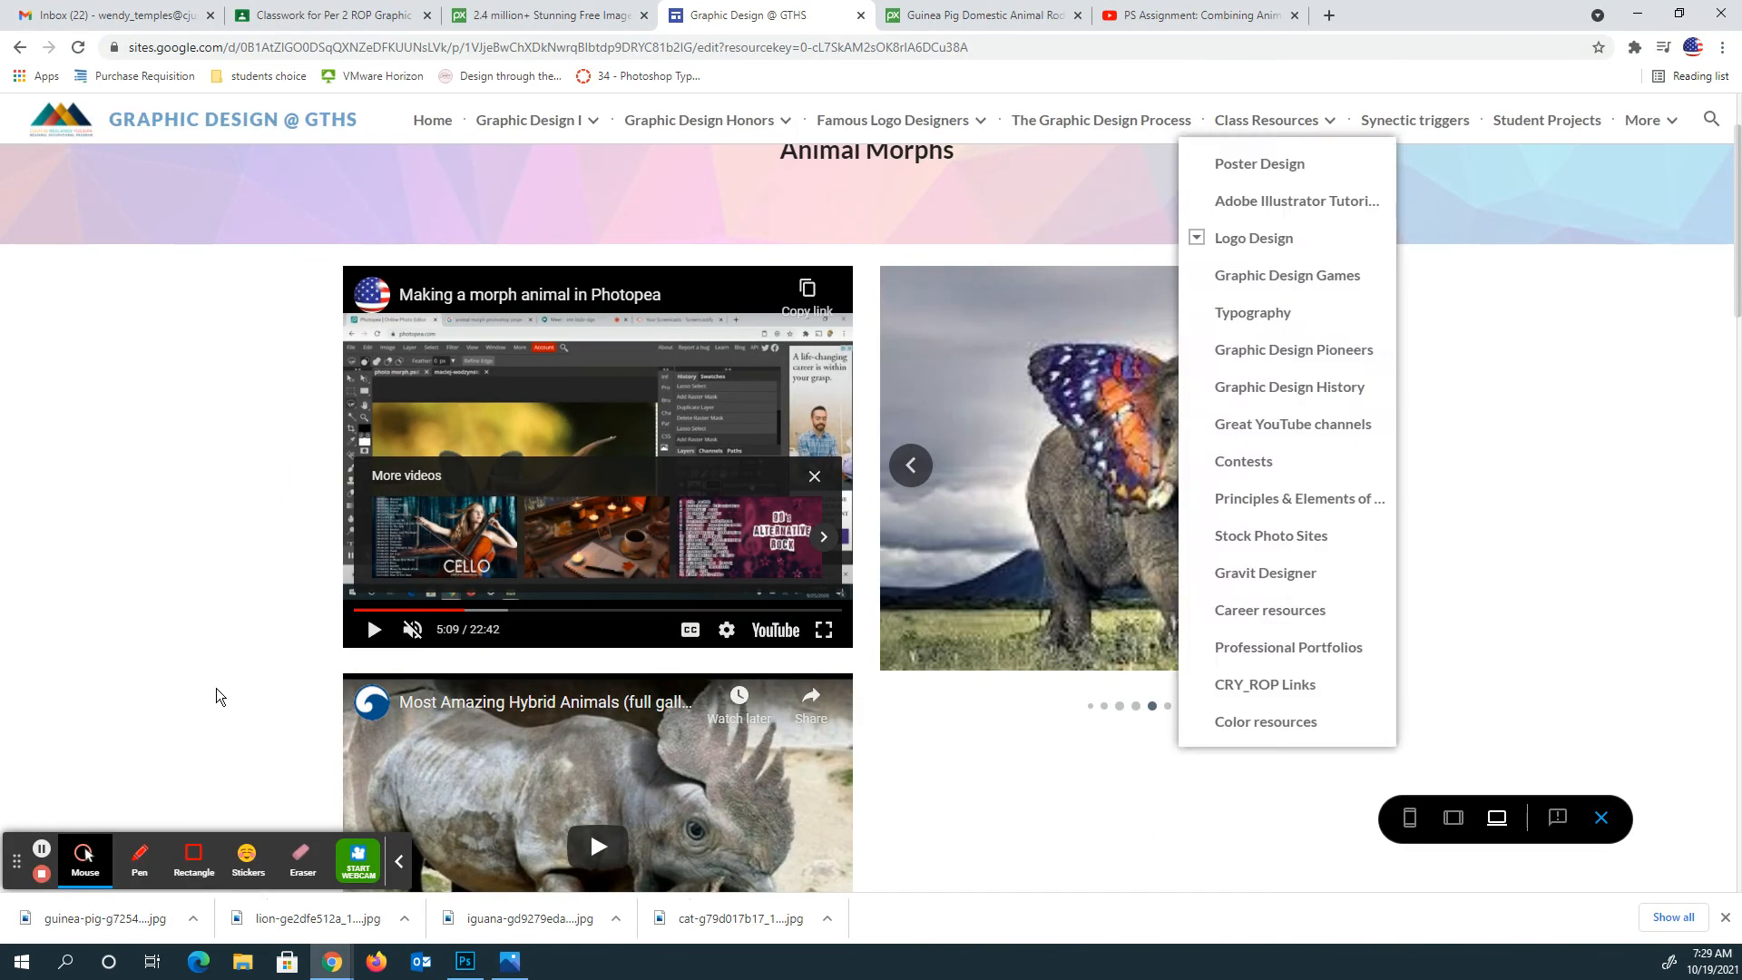
left_click(47, 922)
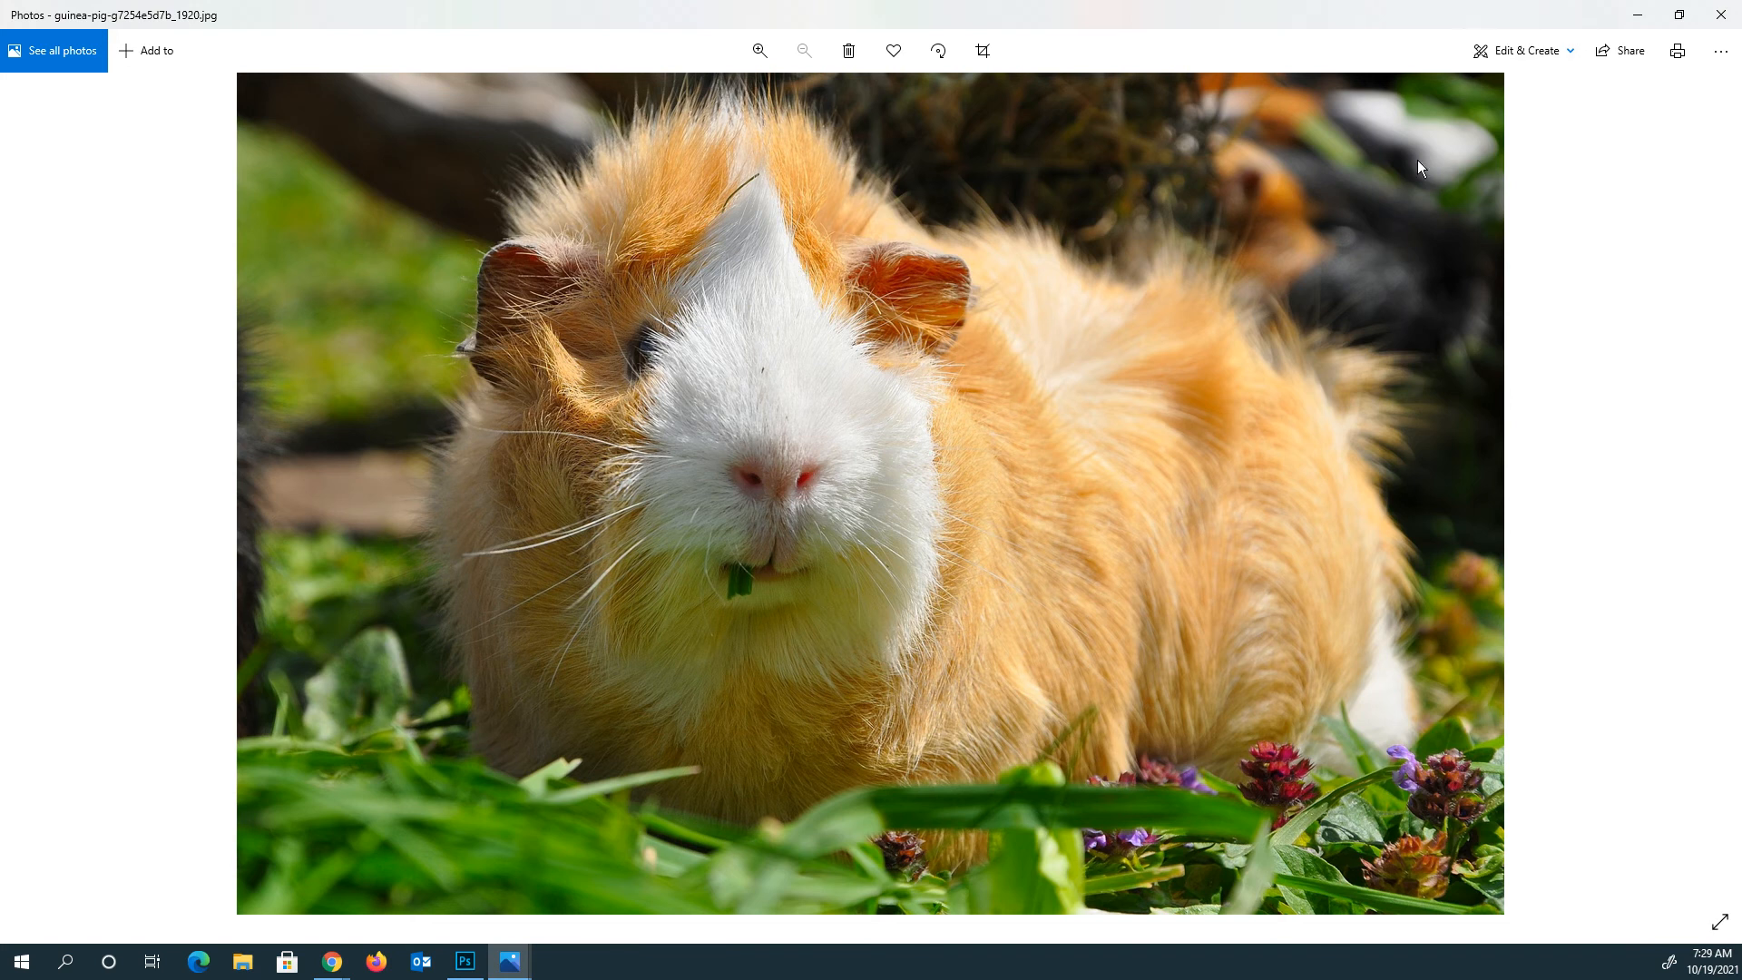
left_click(1642, 15)
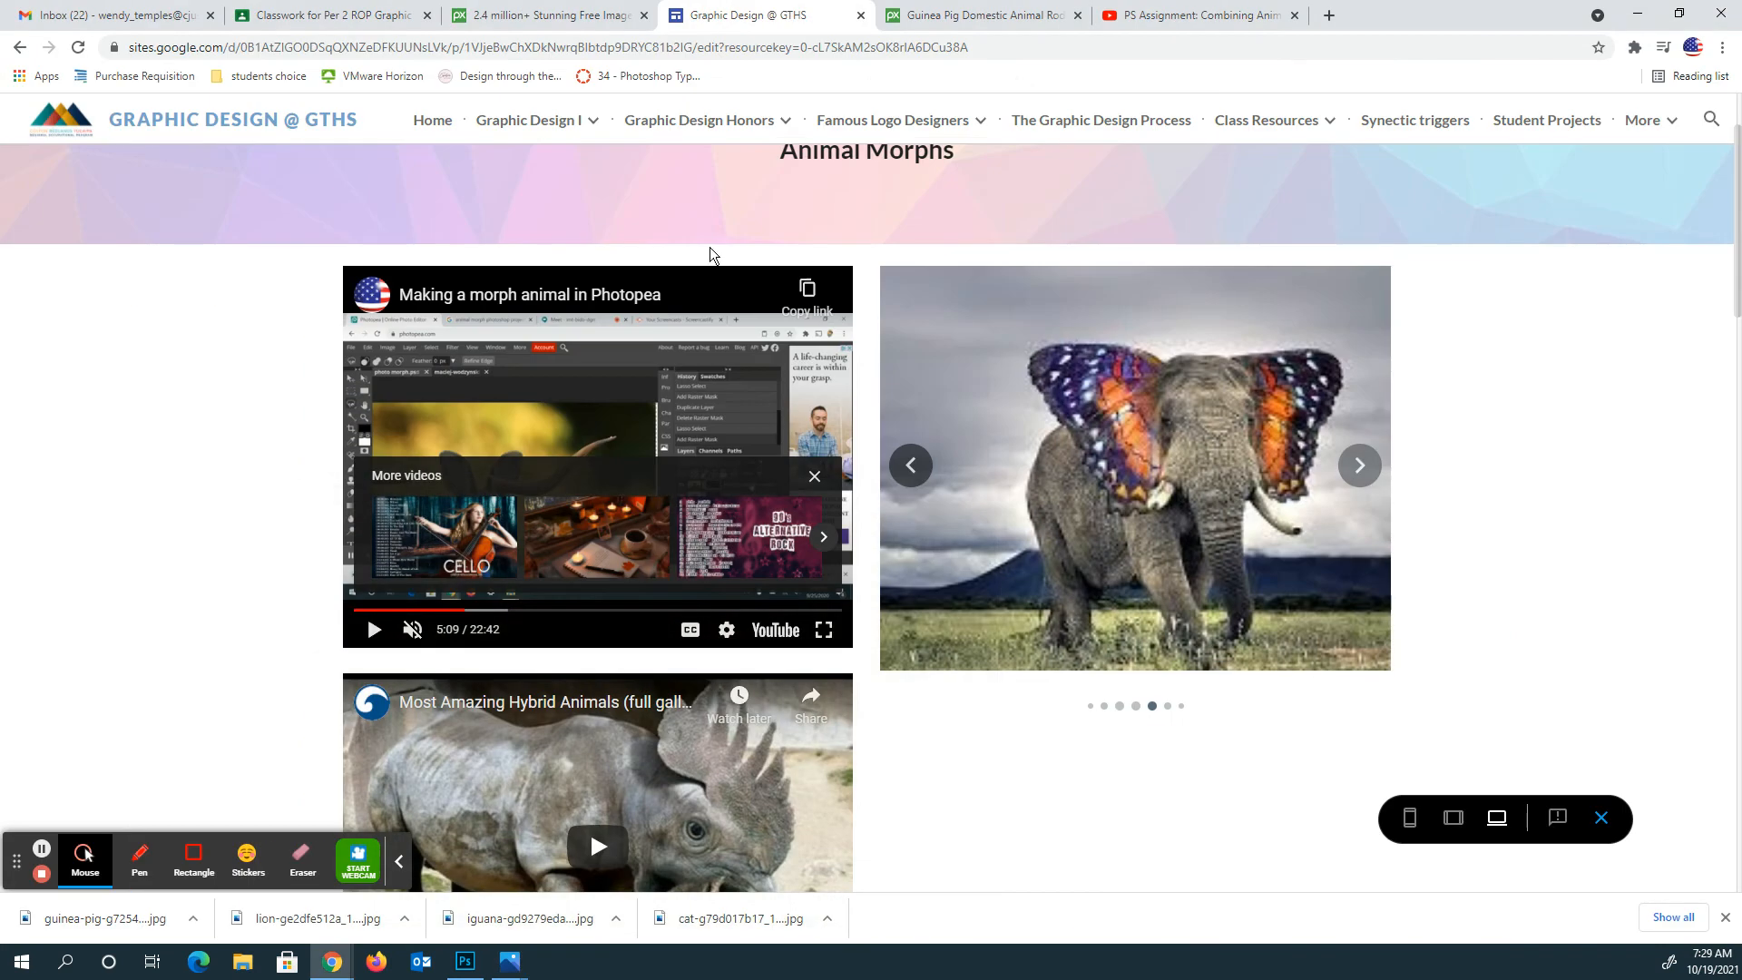
Switch to Photoshop and create a landscape 11.5 x 8 inch document at 300 pixels/inch, RGB Color, with a white background
double_click(1467, 17)
left_click_drag(1352, 58, 0, 72)
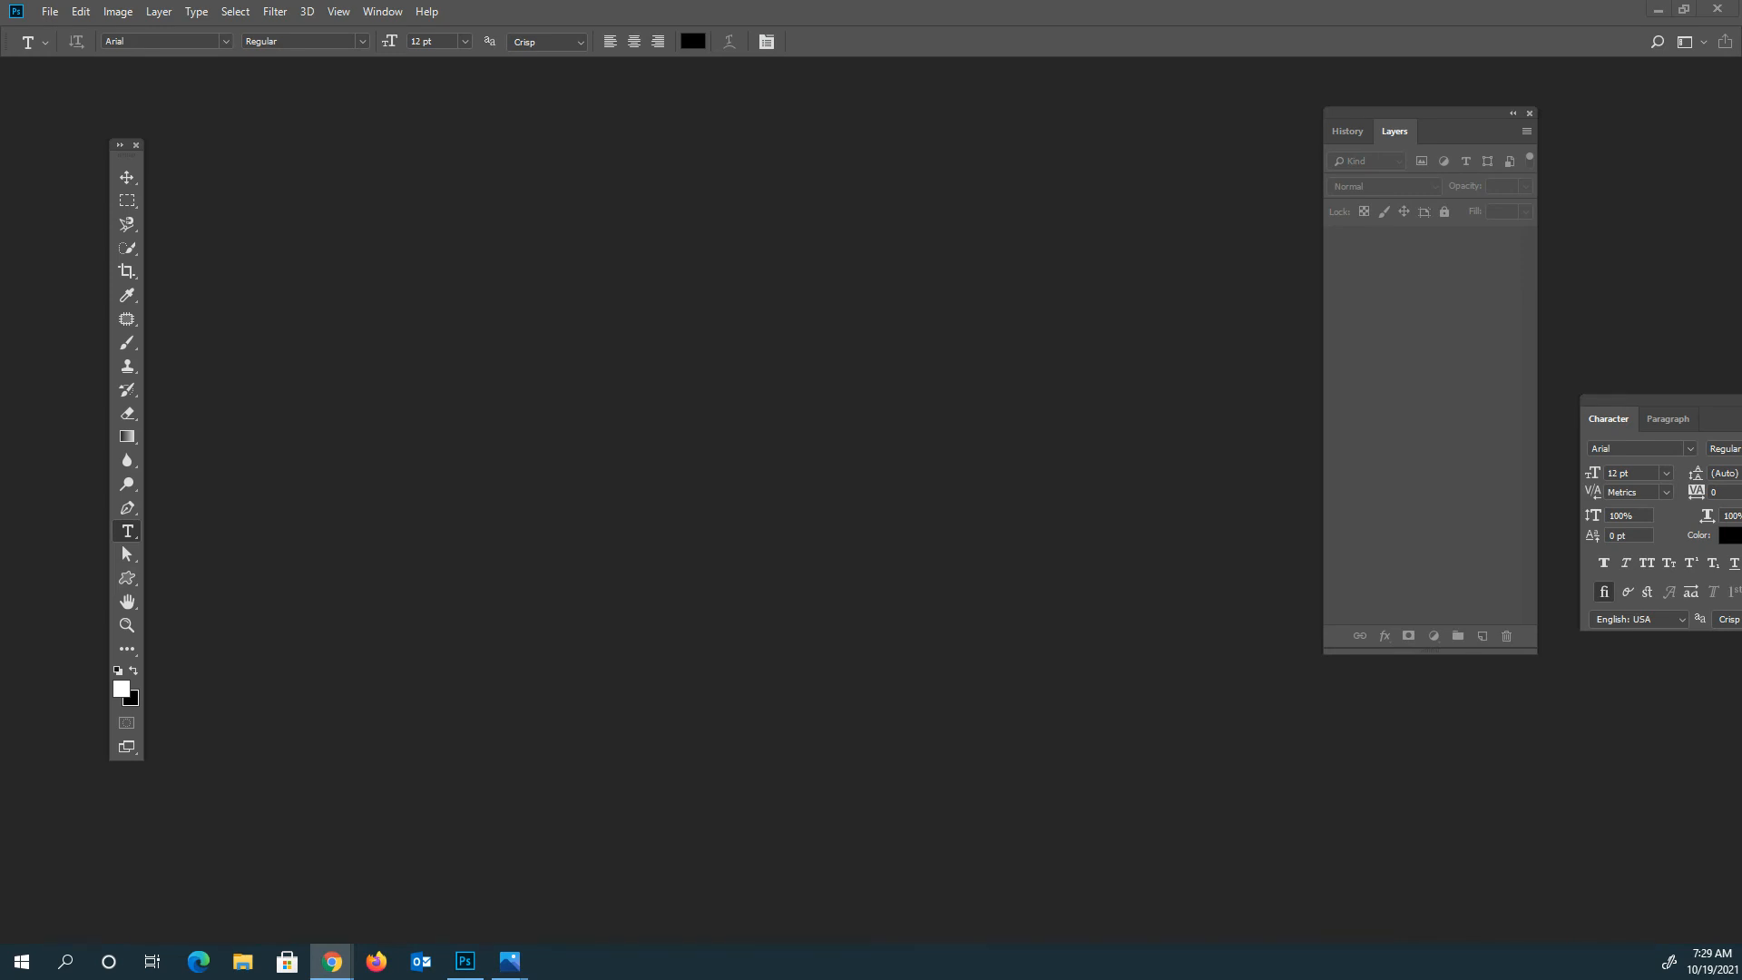
left_click(49, 13)
left_click(64, 33)
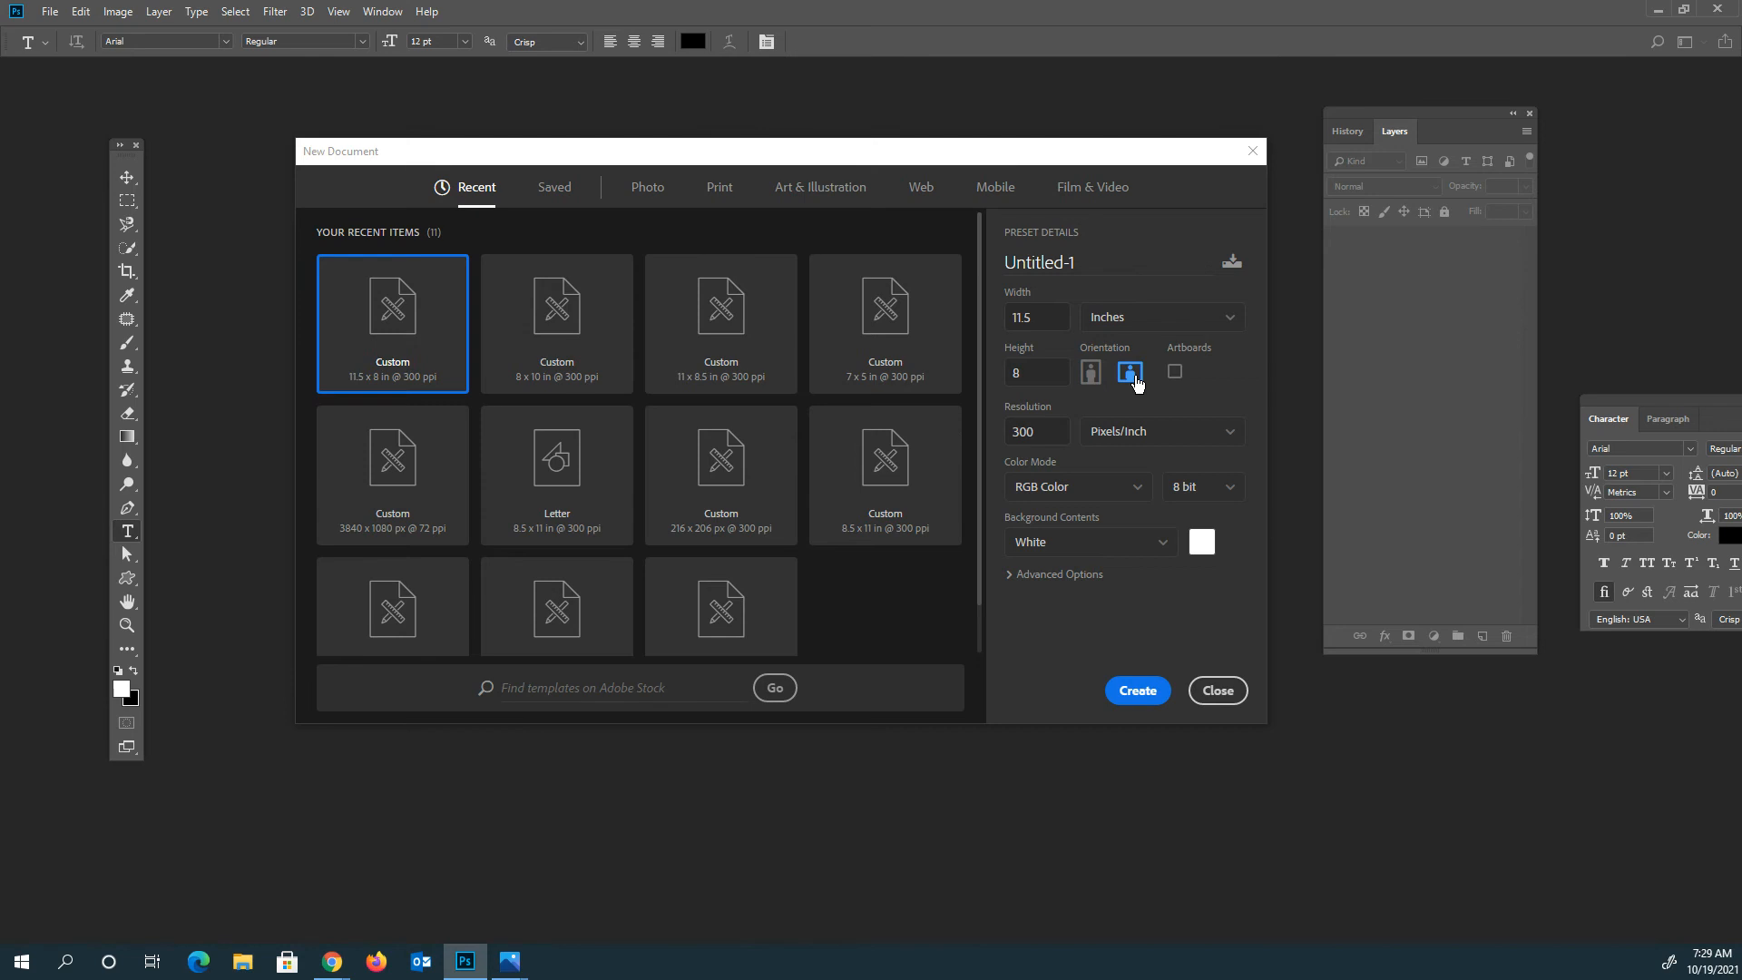
left_click(1166, 699)
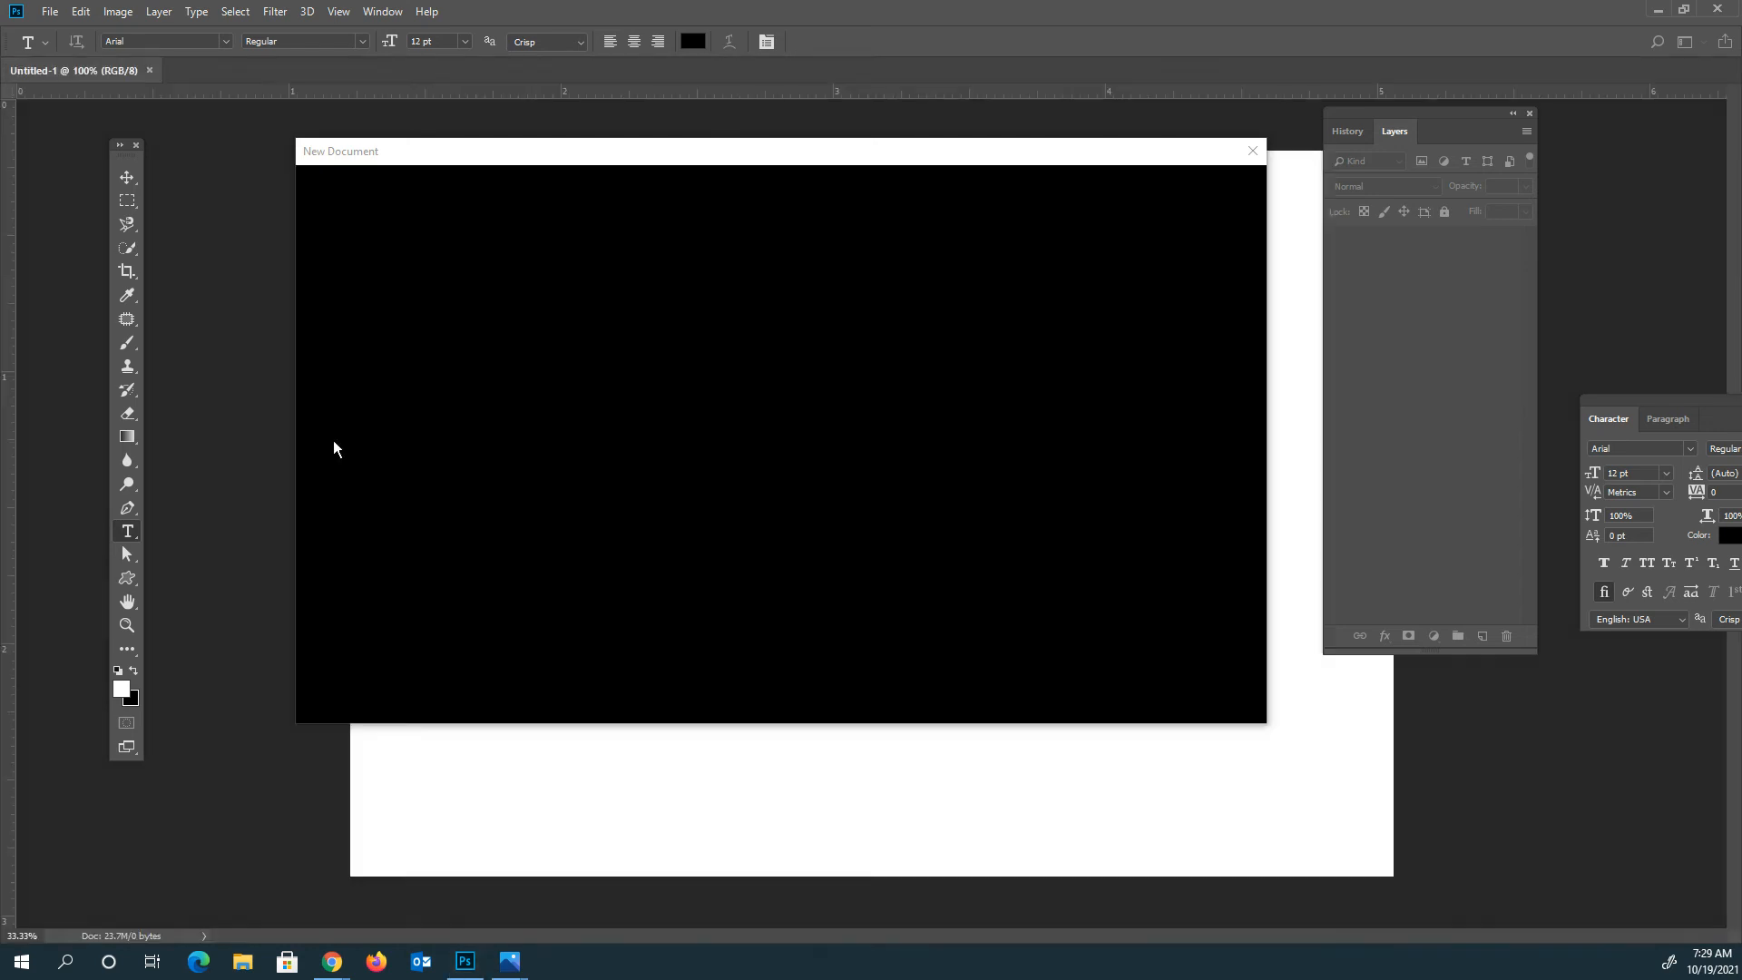
left_click_drag(1432, 116, 1577, 136)
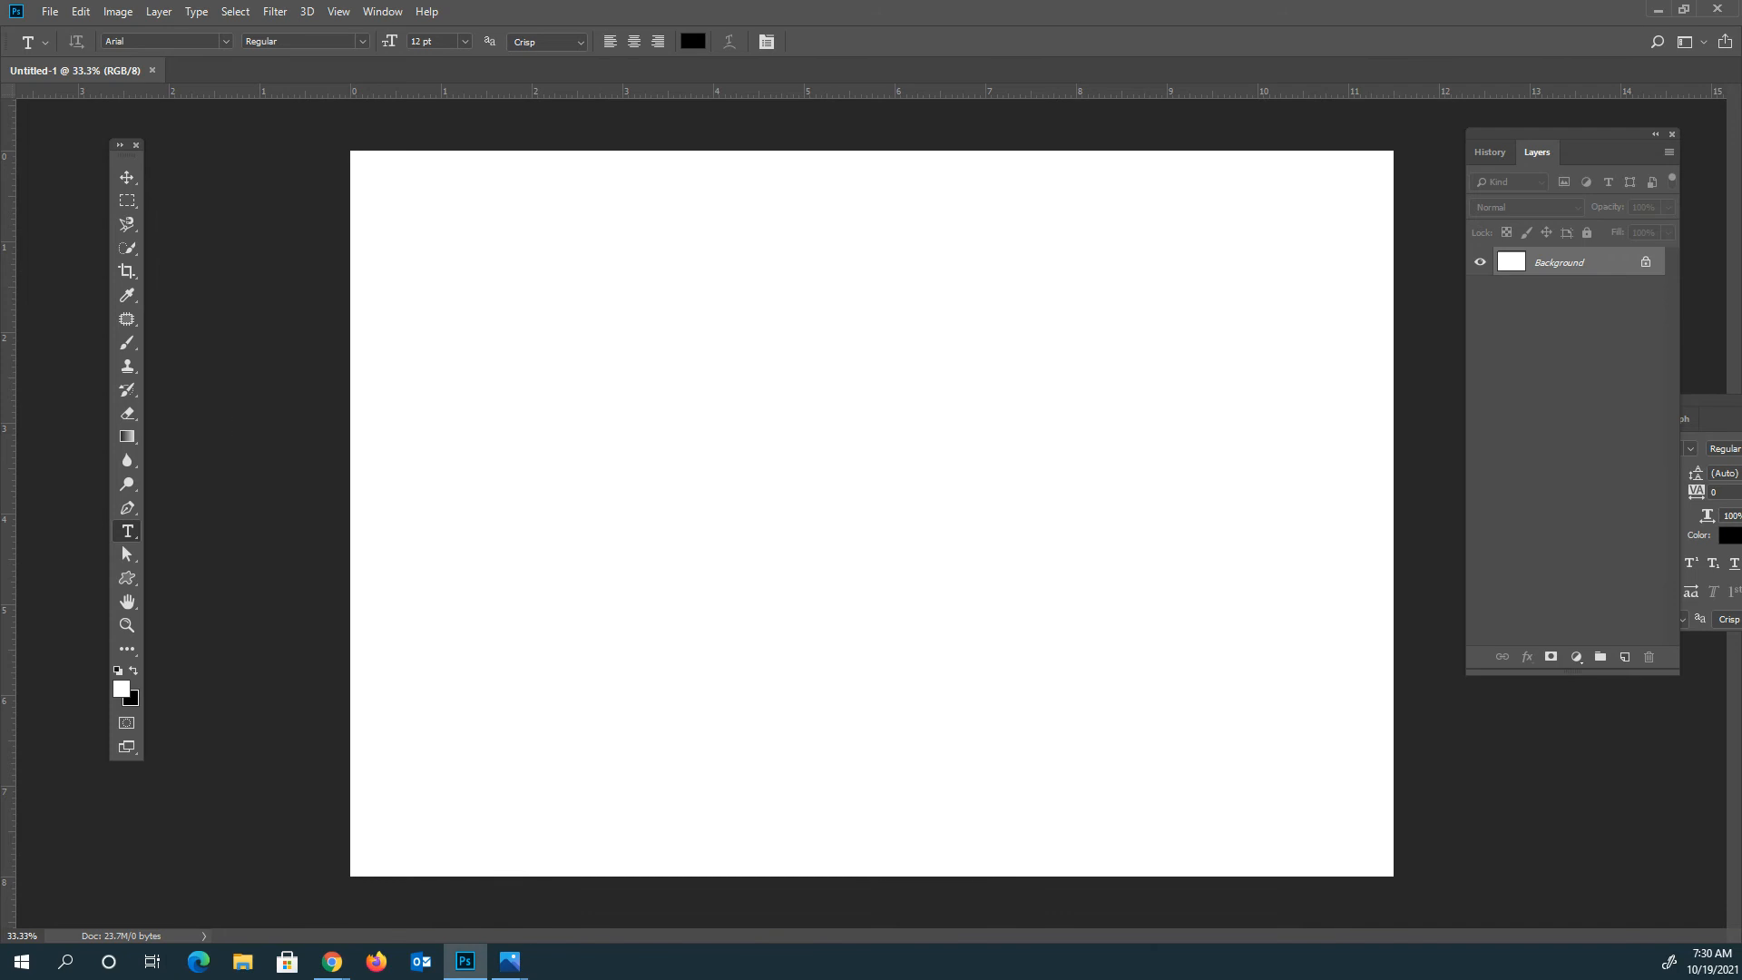
Place the lion-ge2dfe512a_1280 photo as an embedded image and scale it to about 80% so it covers the canvas
left_click(50, 12)
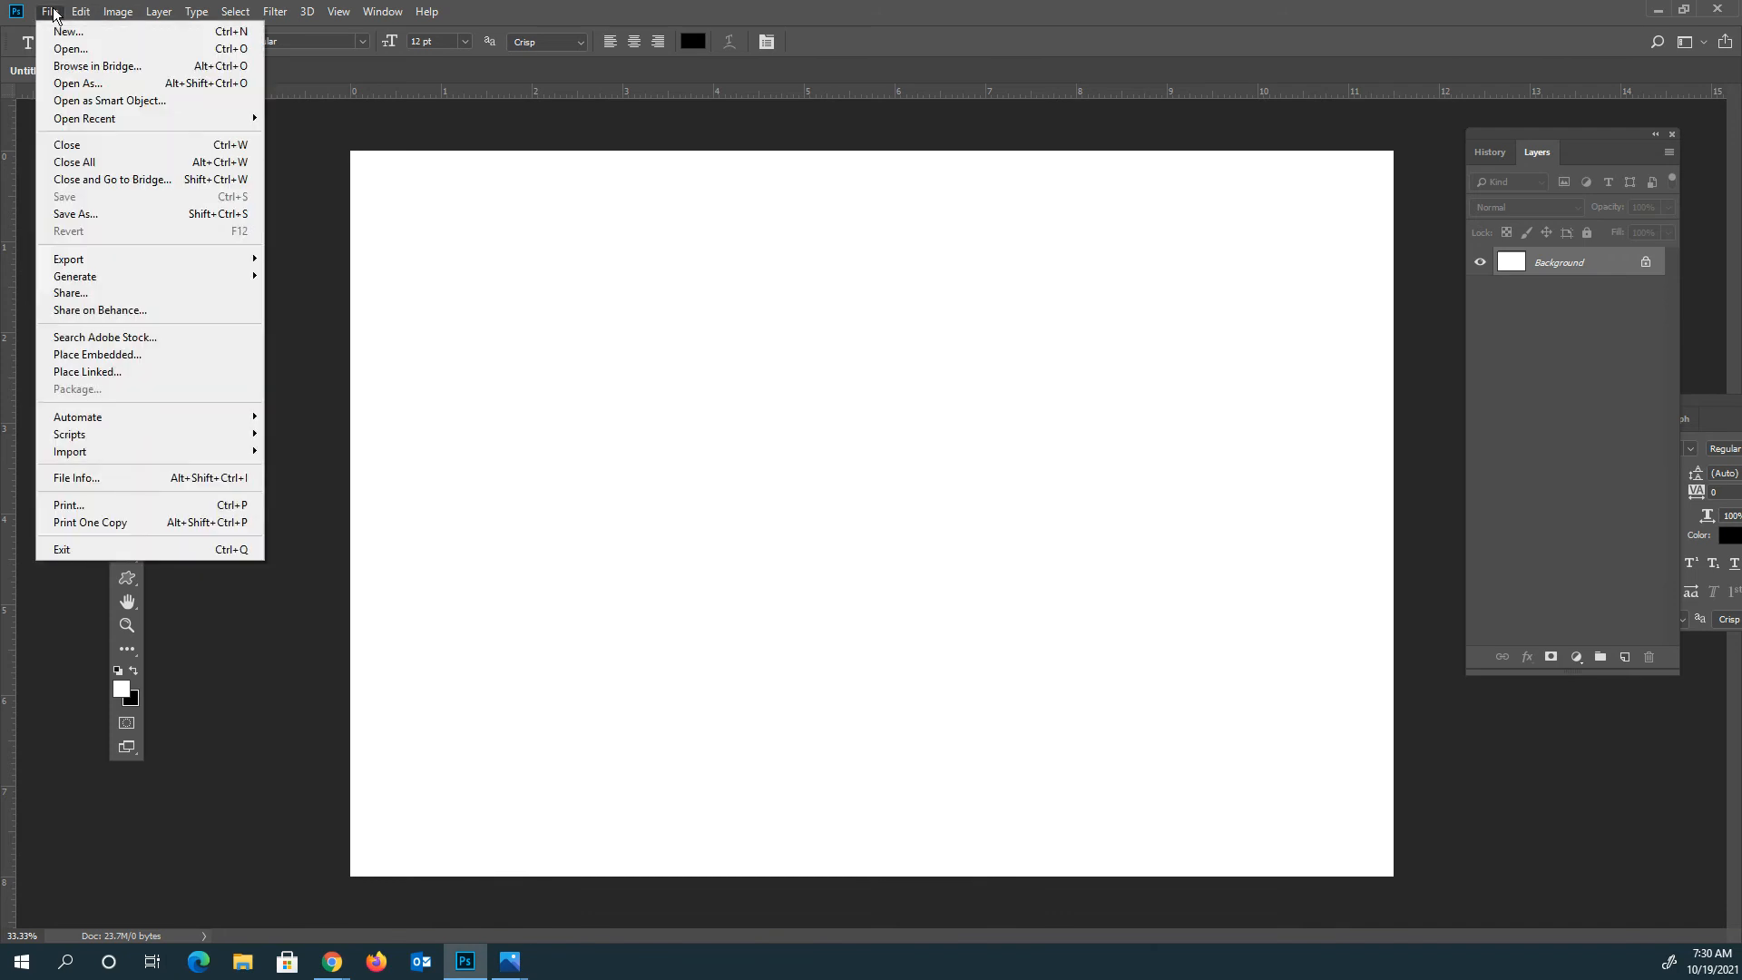
left_click(121, 355)
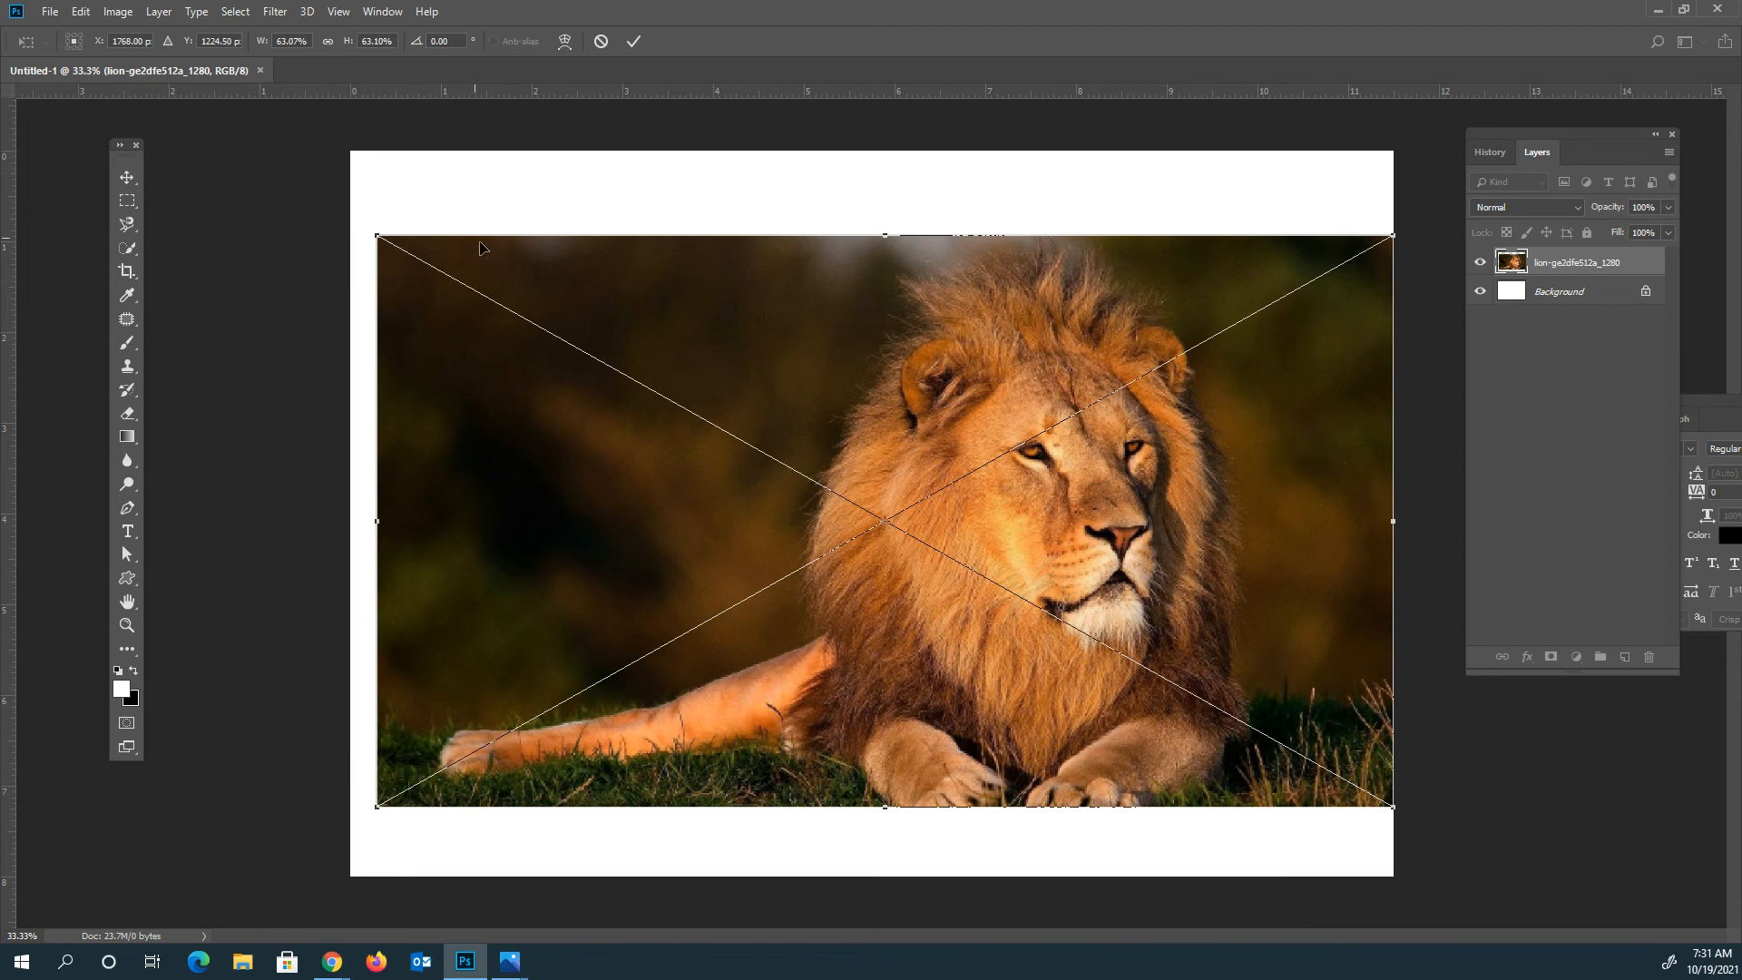
left_click_drag(376, 237, 160, 113)
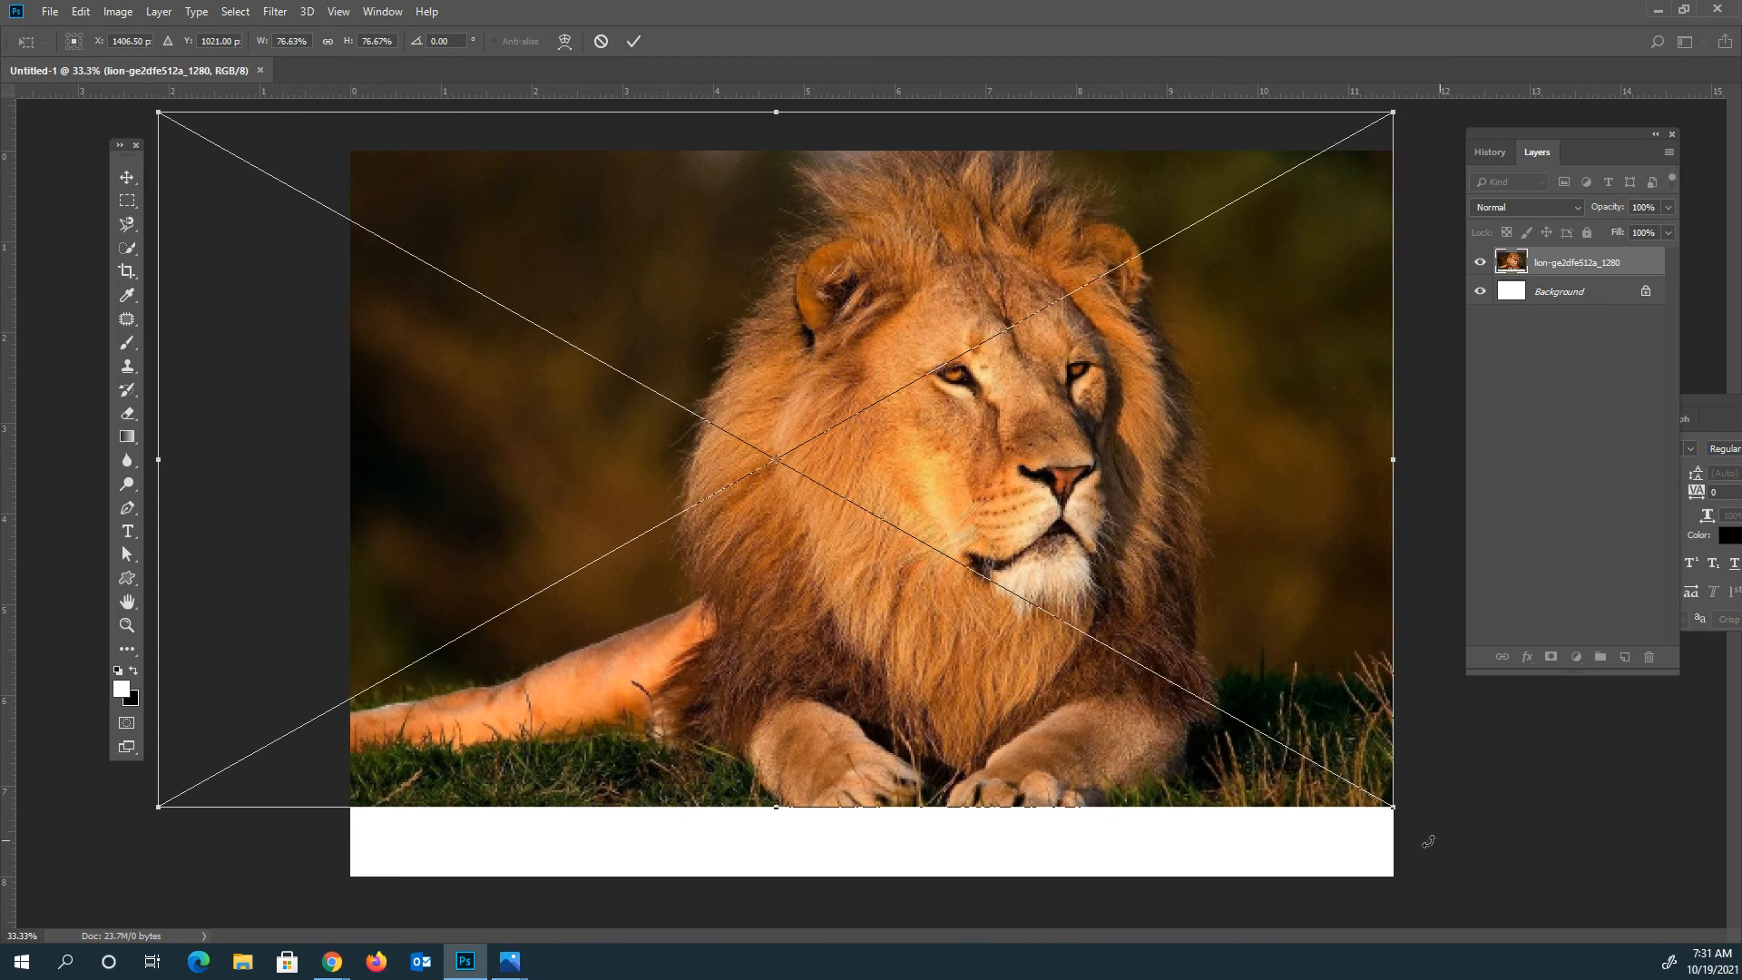
left_click_drag(1394, 807, 1512, 873)
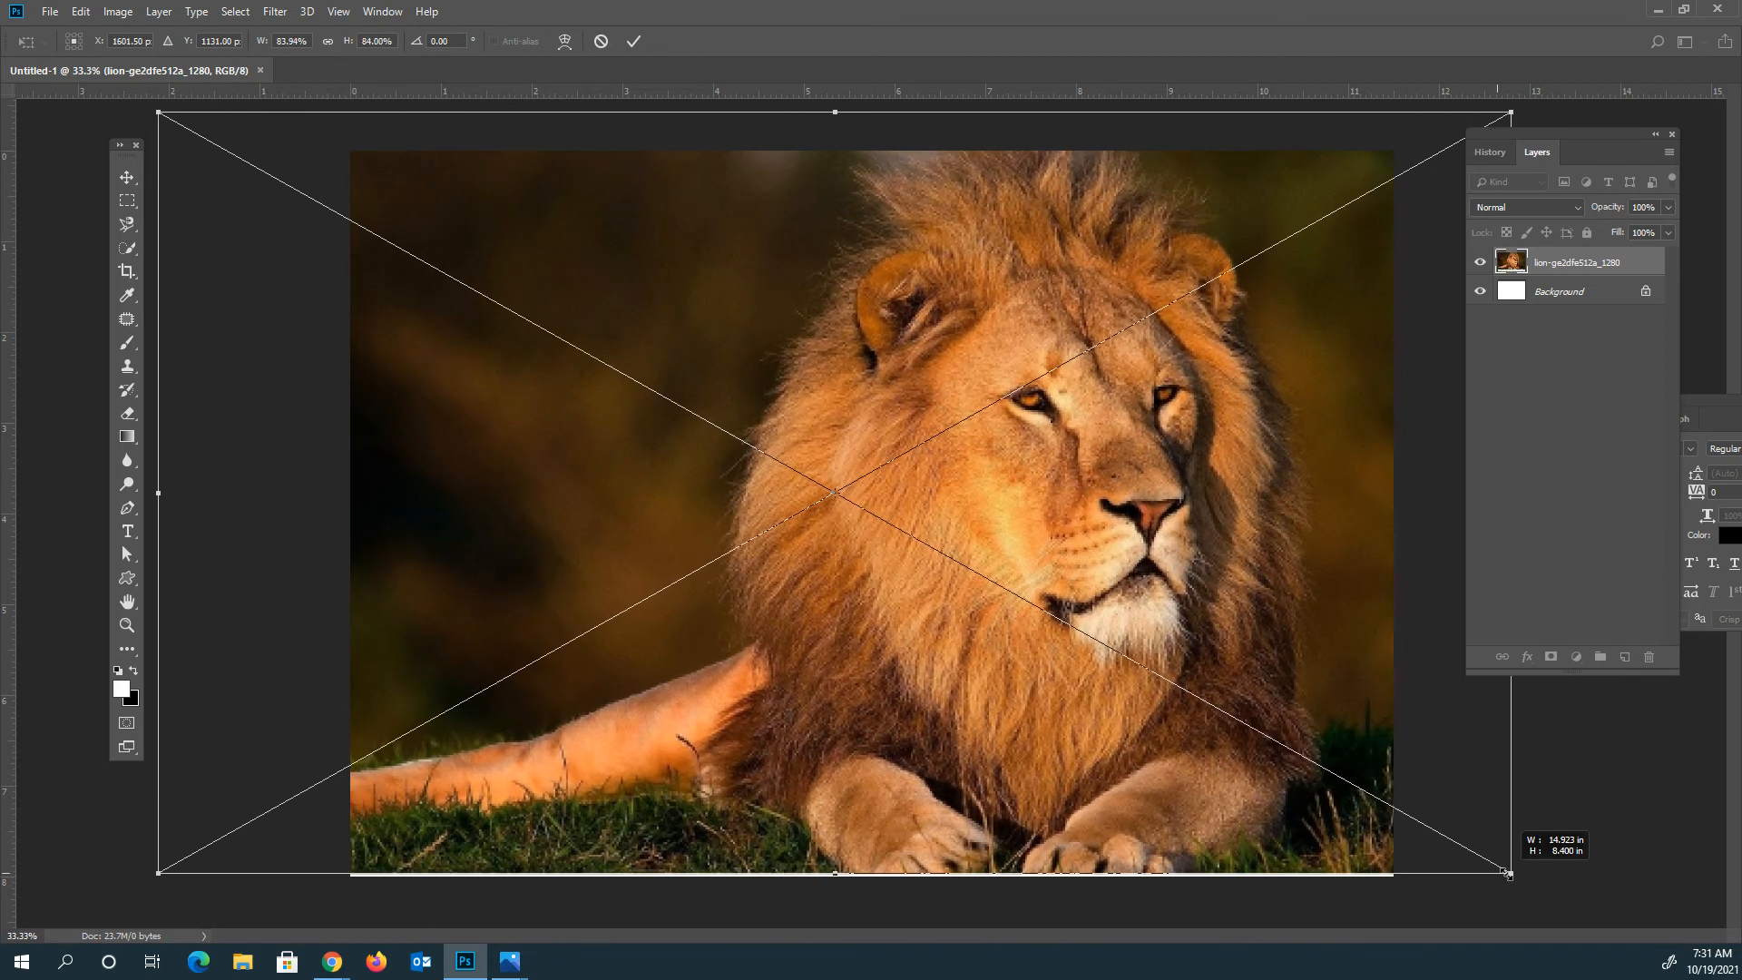
left_click_drag(1396, 824, 1311, 822)
left_click_drag(1428, 117, 1381, 150)
left_click_drag(1212, 295, 1232, 295)
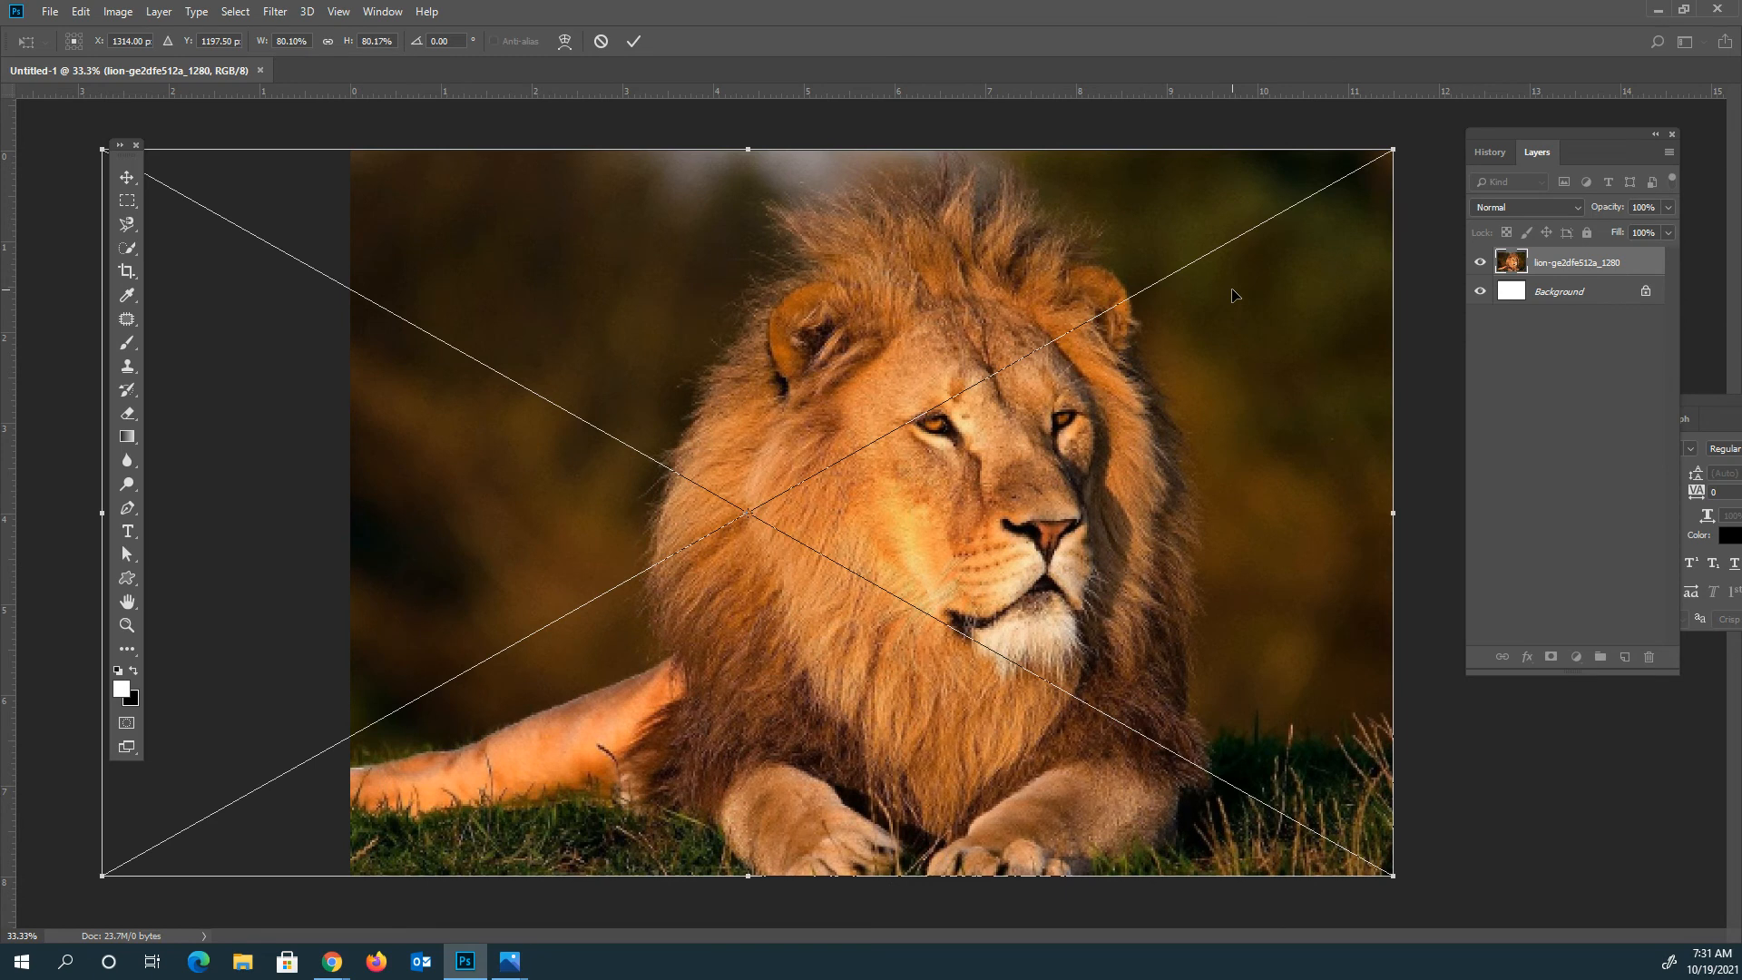
key("t")
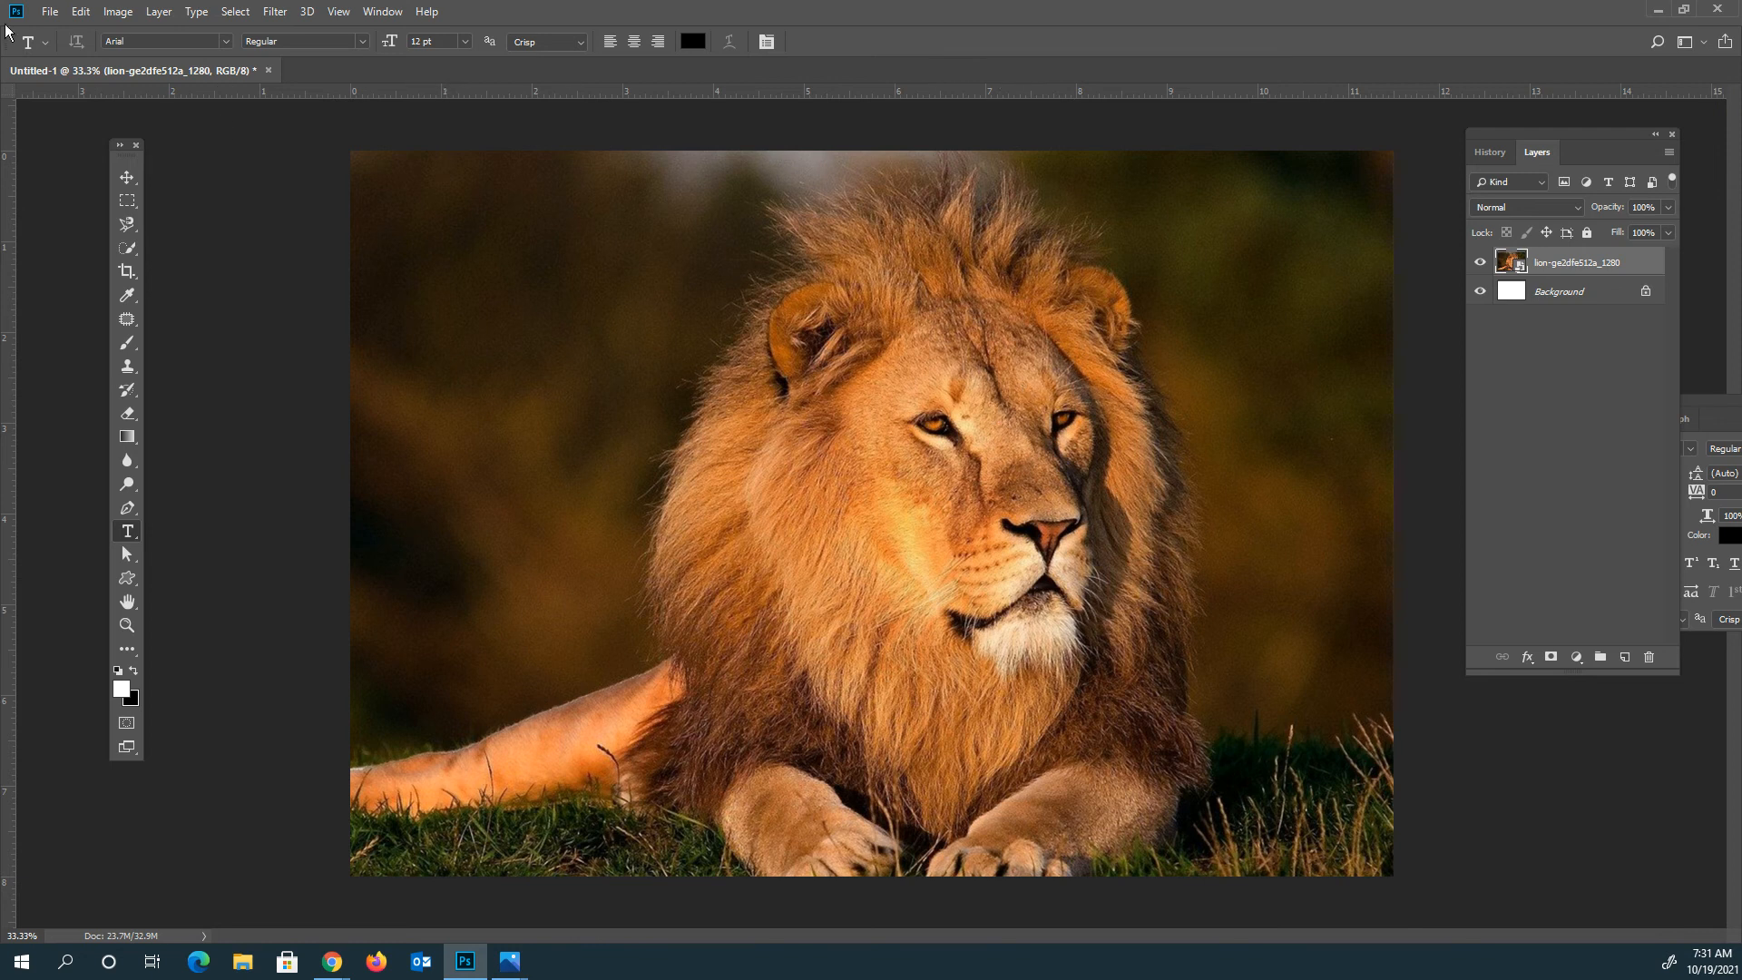
Place the guinea-pig-g7254e5d7b_1920 photo as an embedded image and move it over the lion
left_click(48, 17)
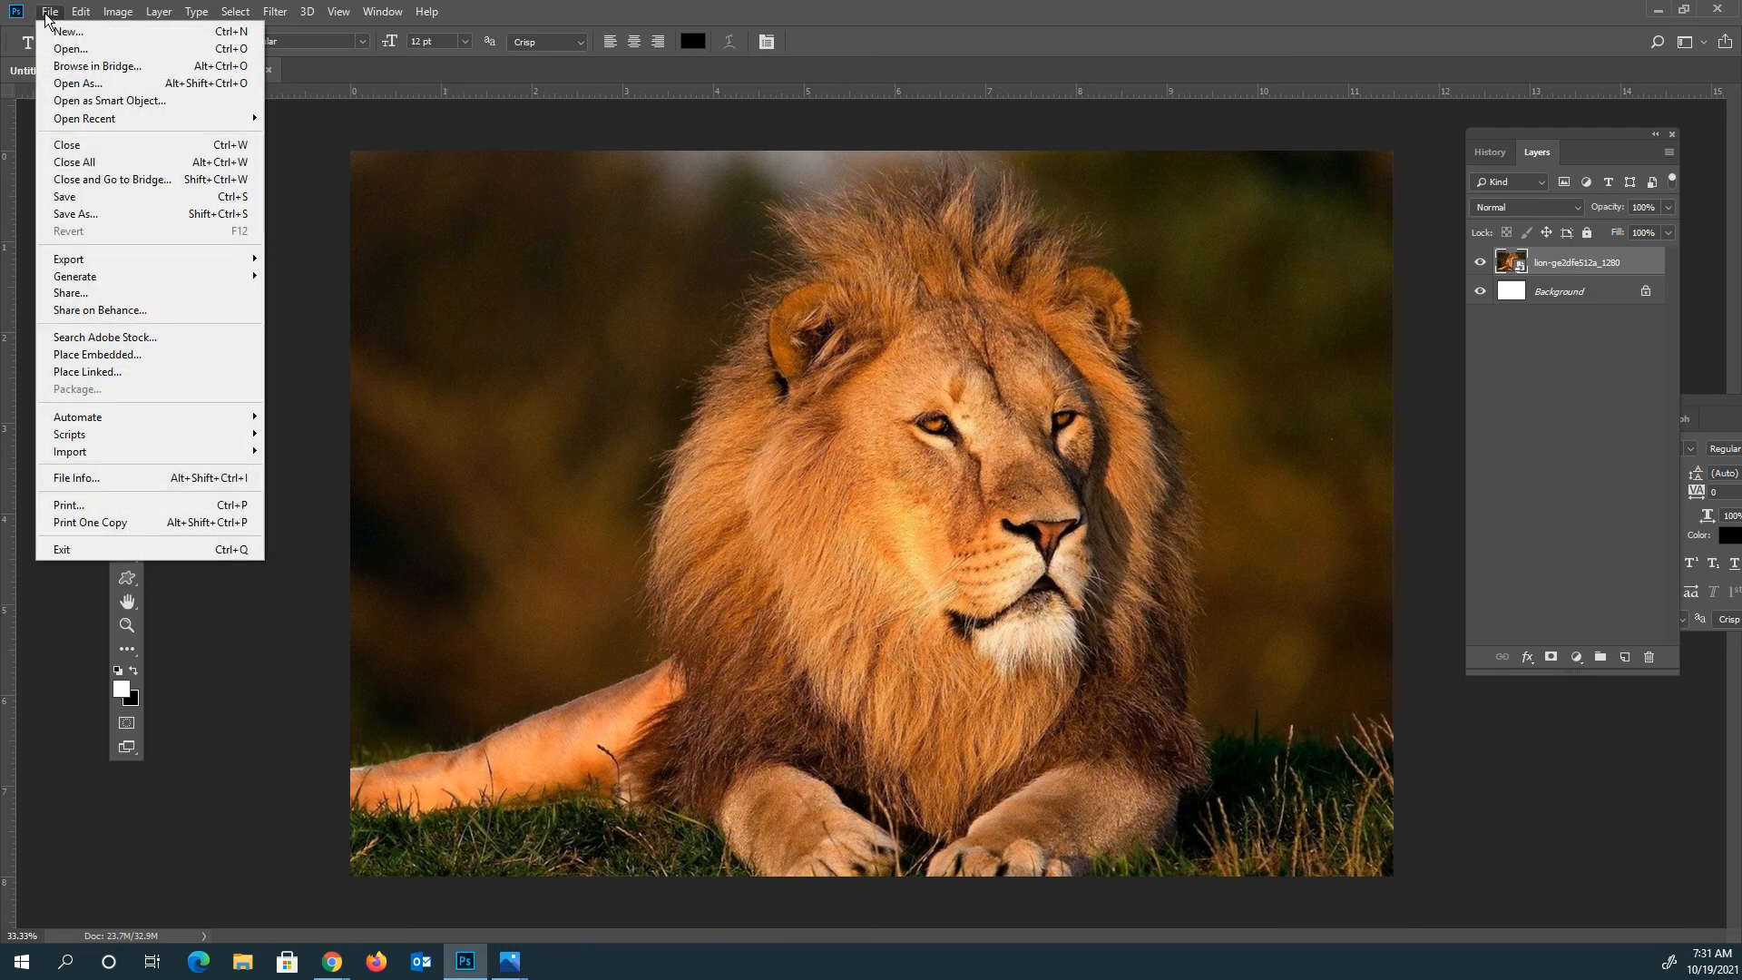
left_click(118, 356)
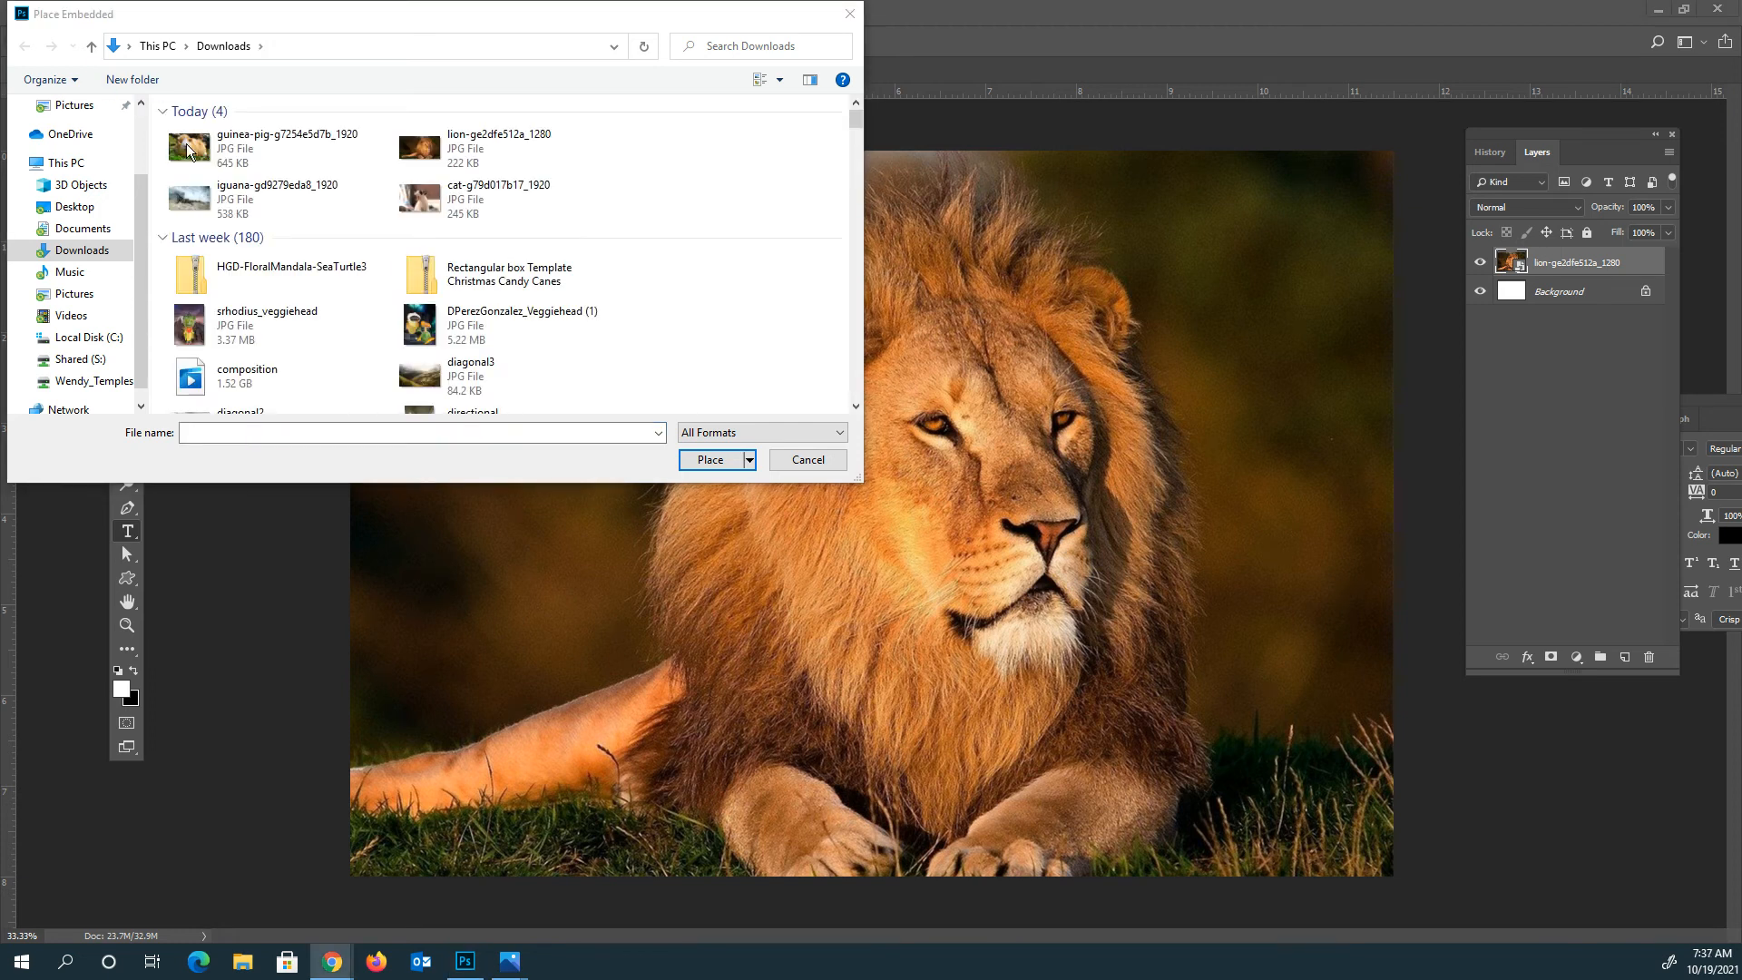
left_click(204, 153)
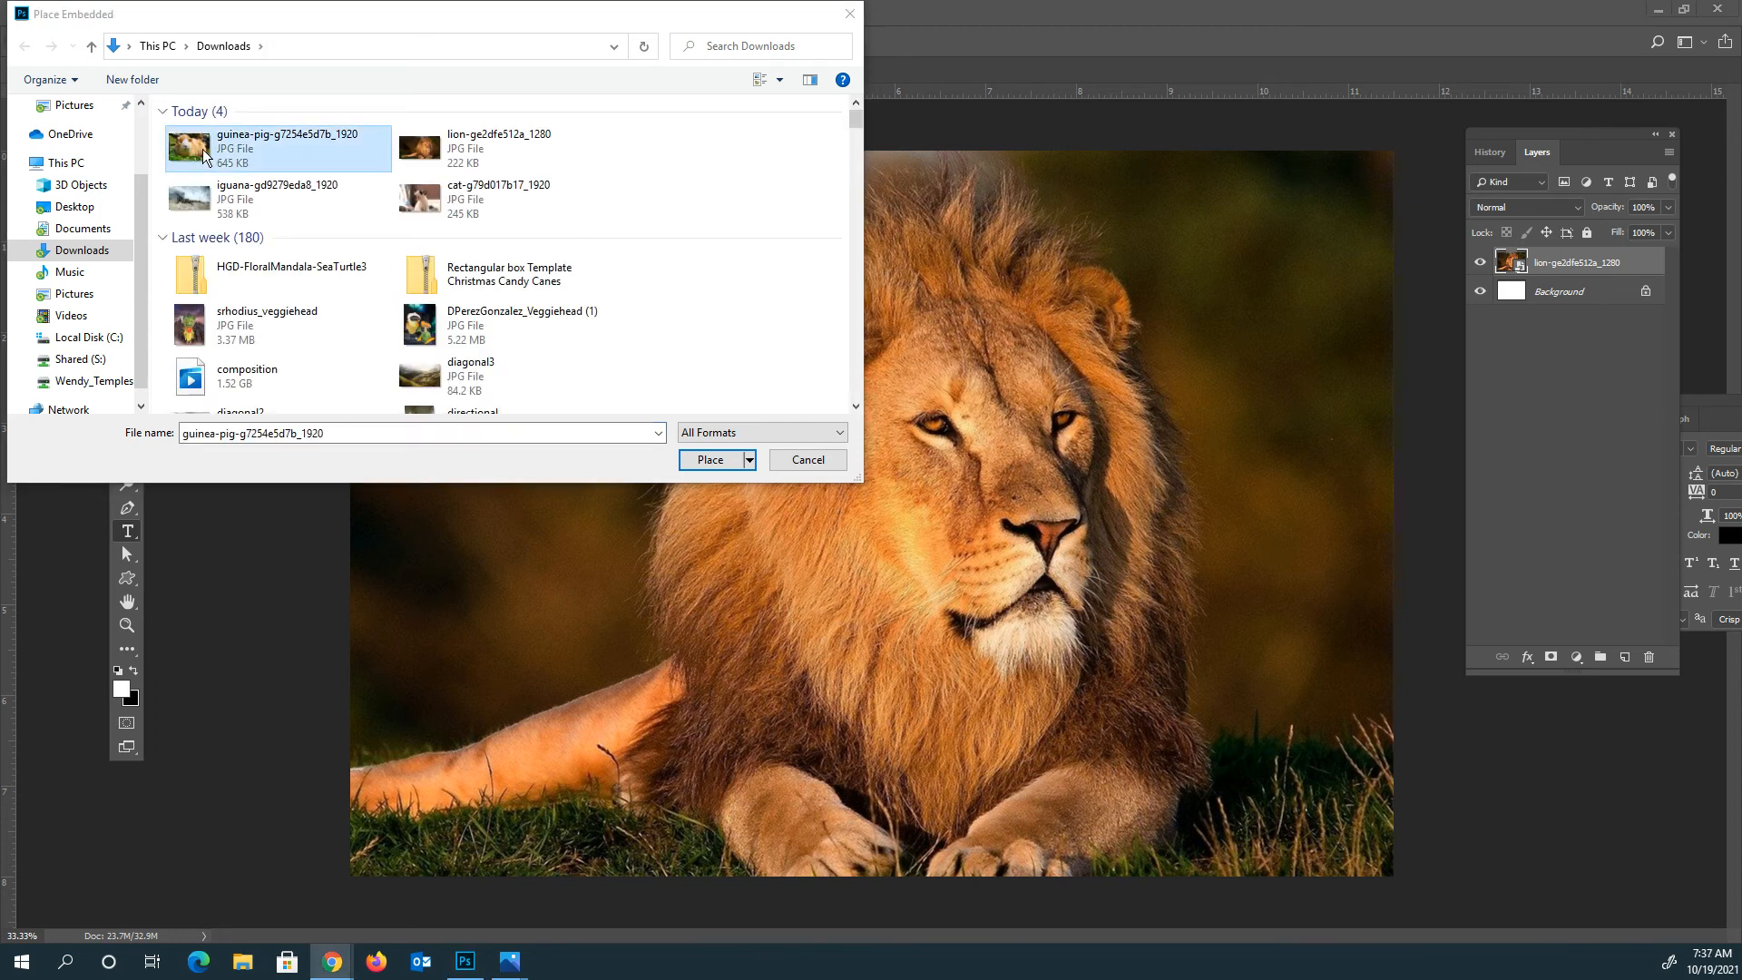
left_click(710, 459)
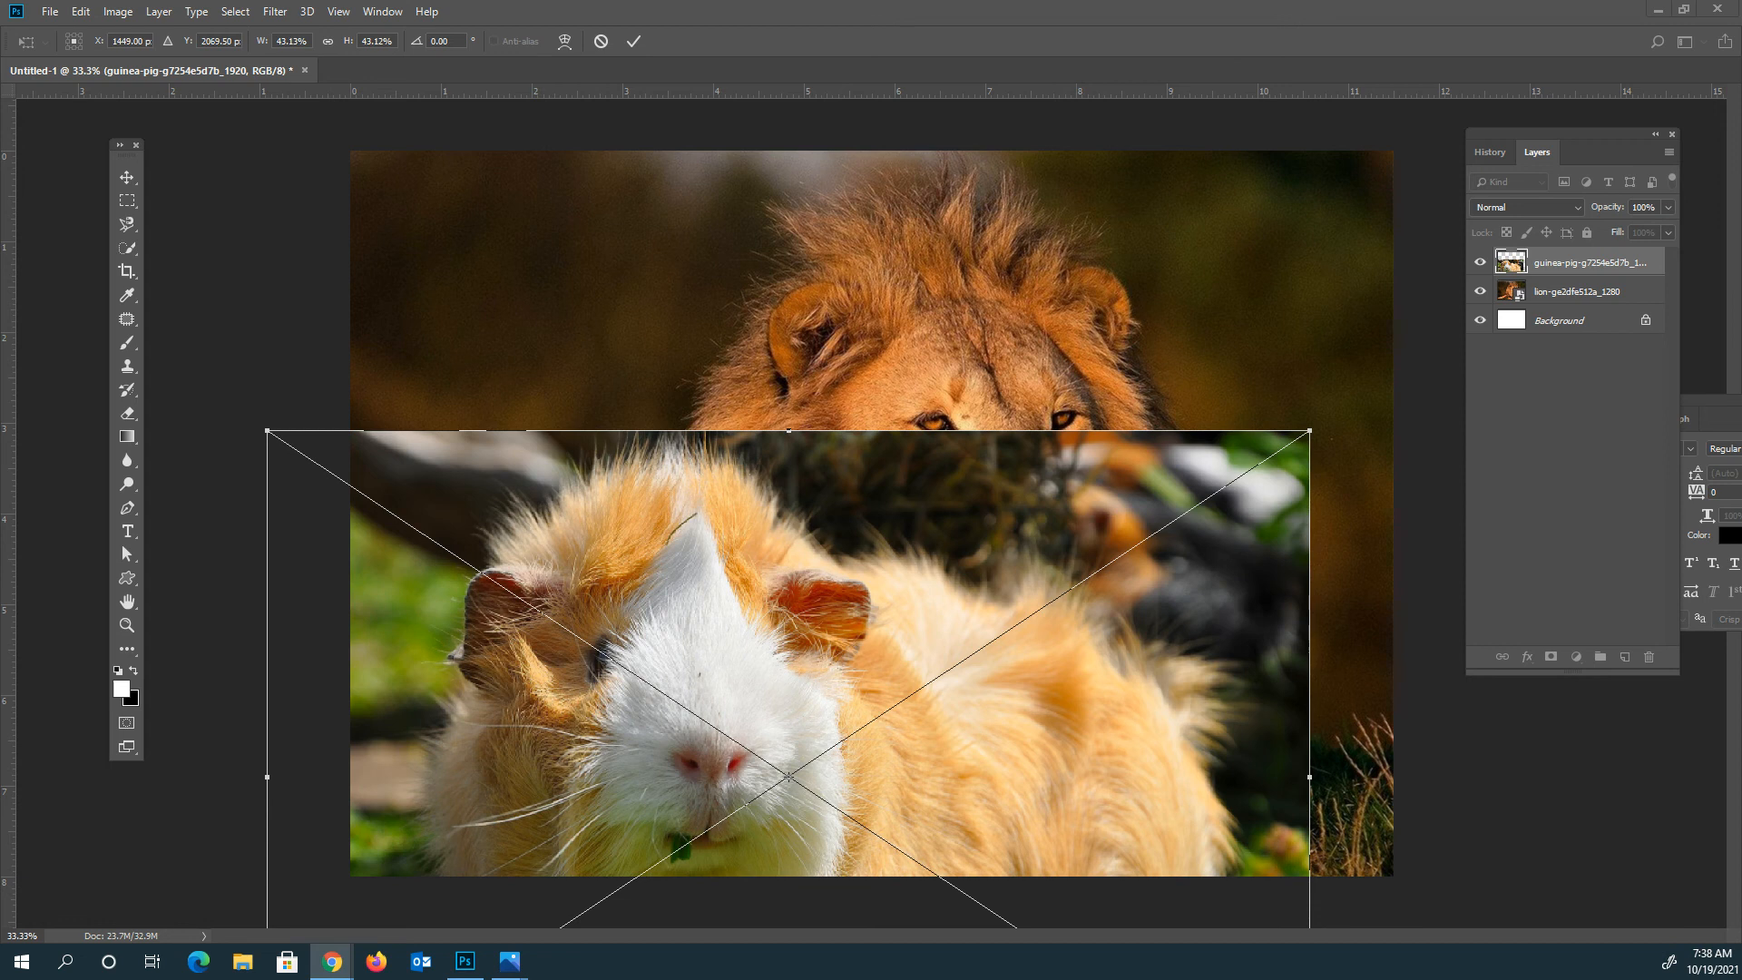
left_click(779, 673)
left_click_drag(813, 632, 941, 390)
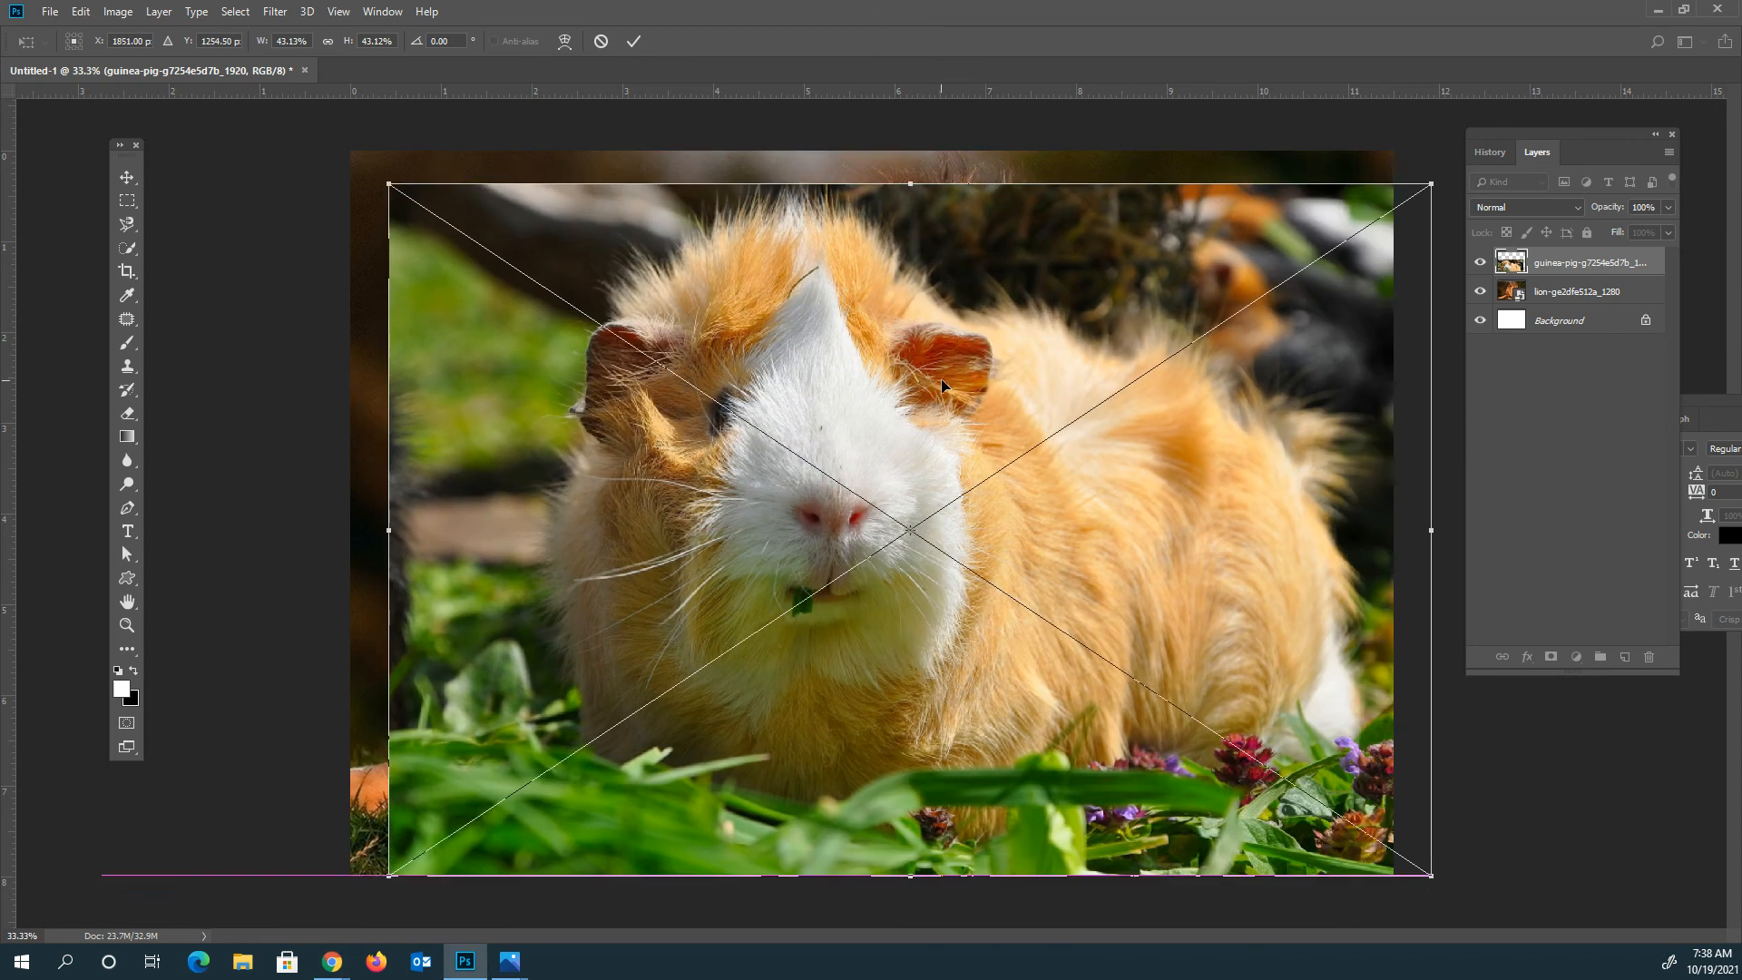
Set the guinea pig layer's opacity to 67%
left_click(1670, 207)
left_click(1670, 207)
left_click(1670, 207)
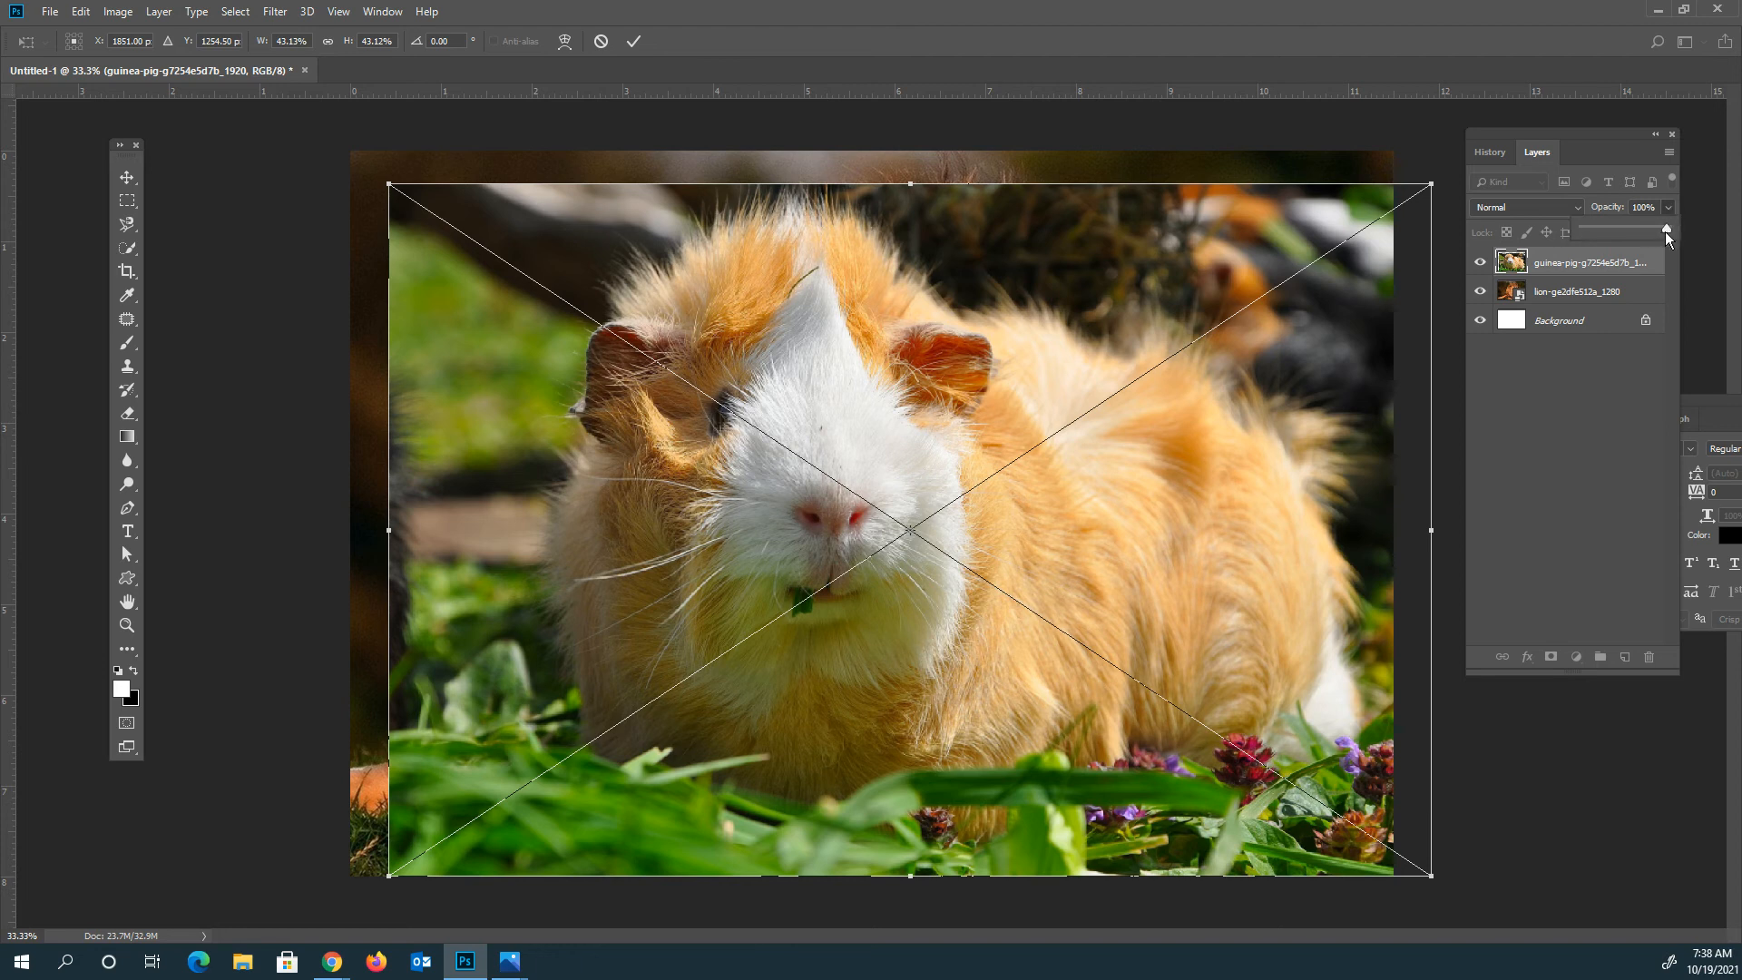
mouse_move(1637, 226)
left_mouse_down()
mouse_move(1619, 226)
mouse_move(1642, 234)
left_mouse_up()
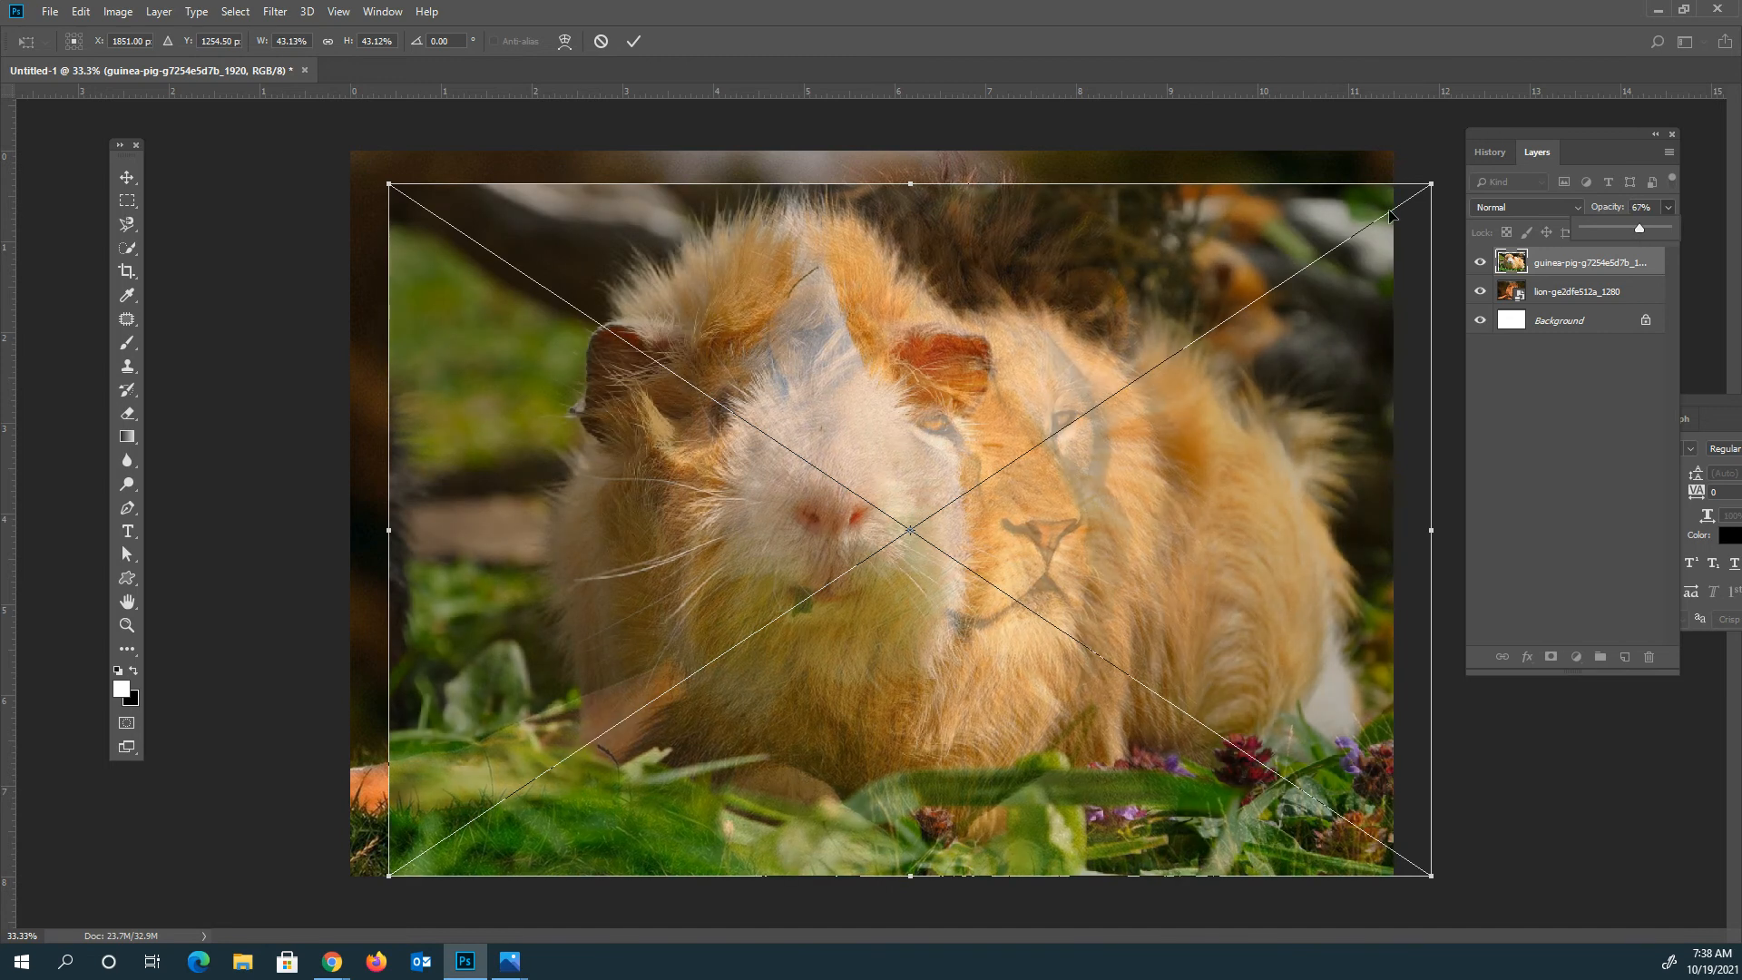
Scale the guinea pig photo to about 37% and align its face with the lion's face
left_click_drag(1431, 184, 1279, 254)
left_click_drag(960, 411, 1191, 380)
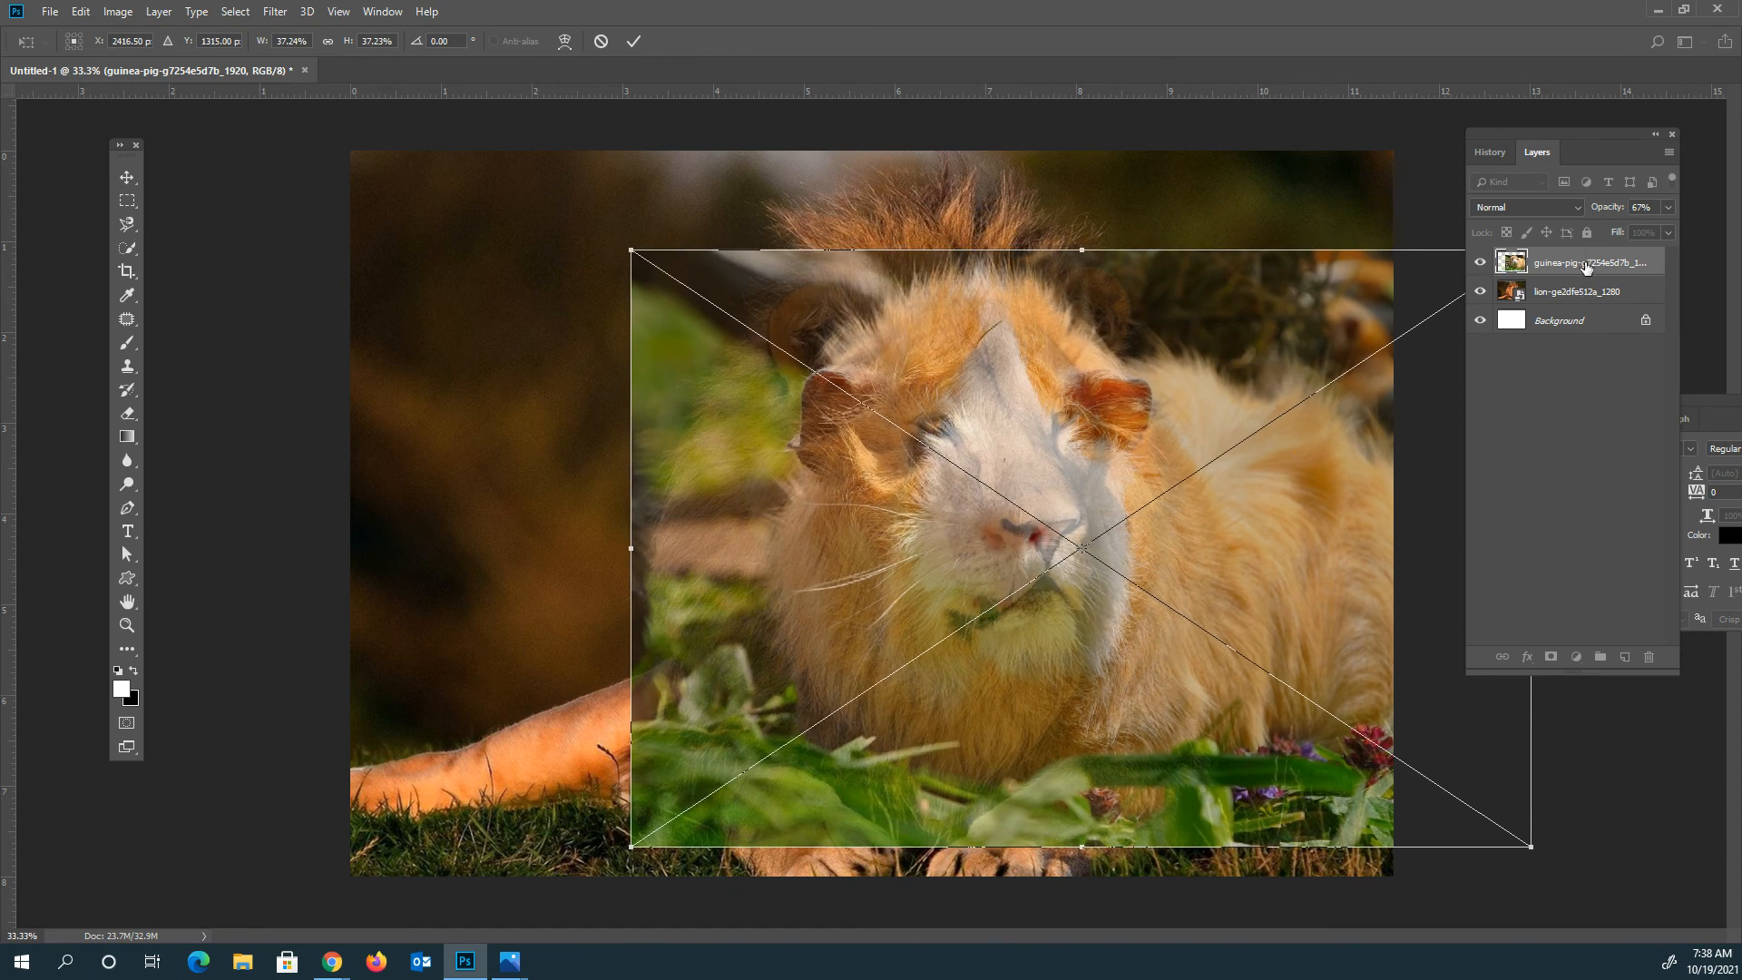
key("Return")
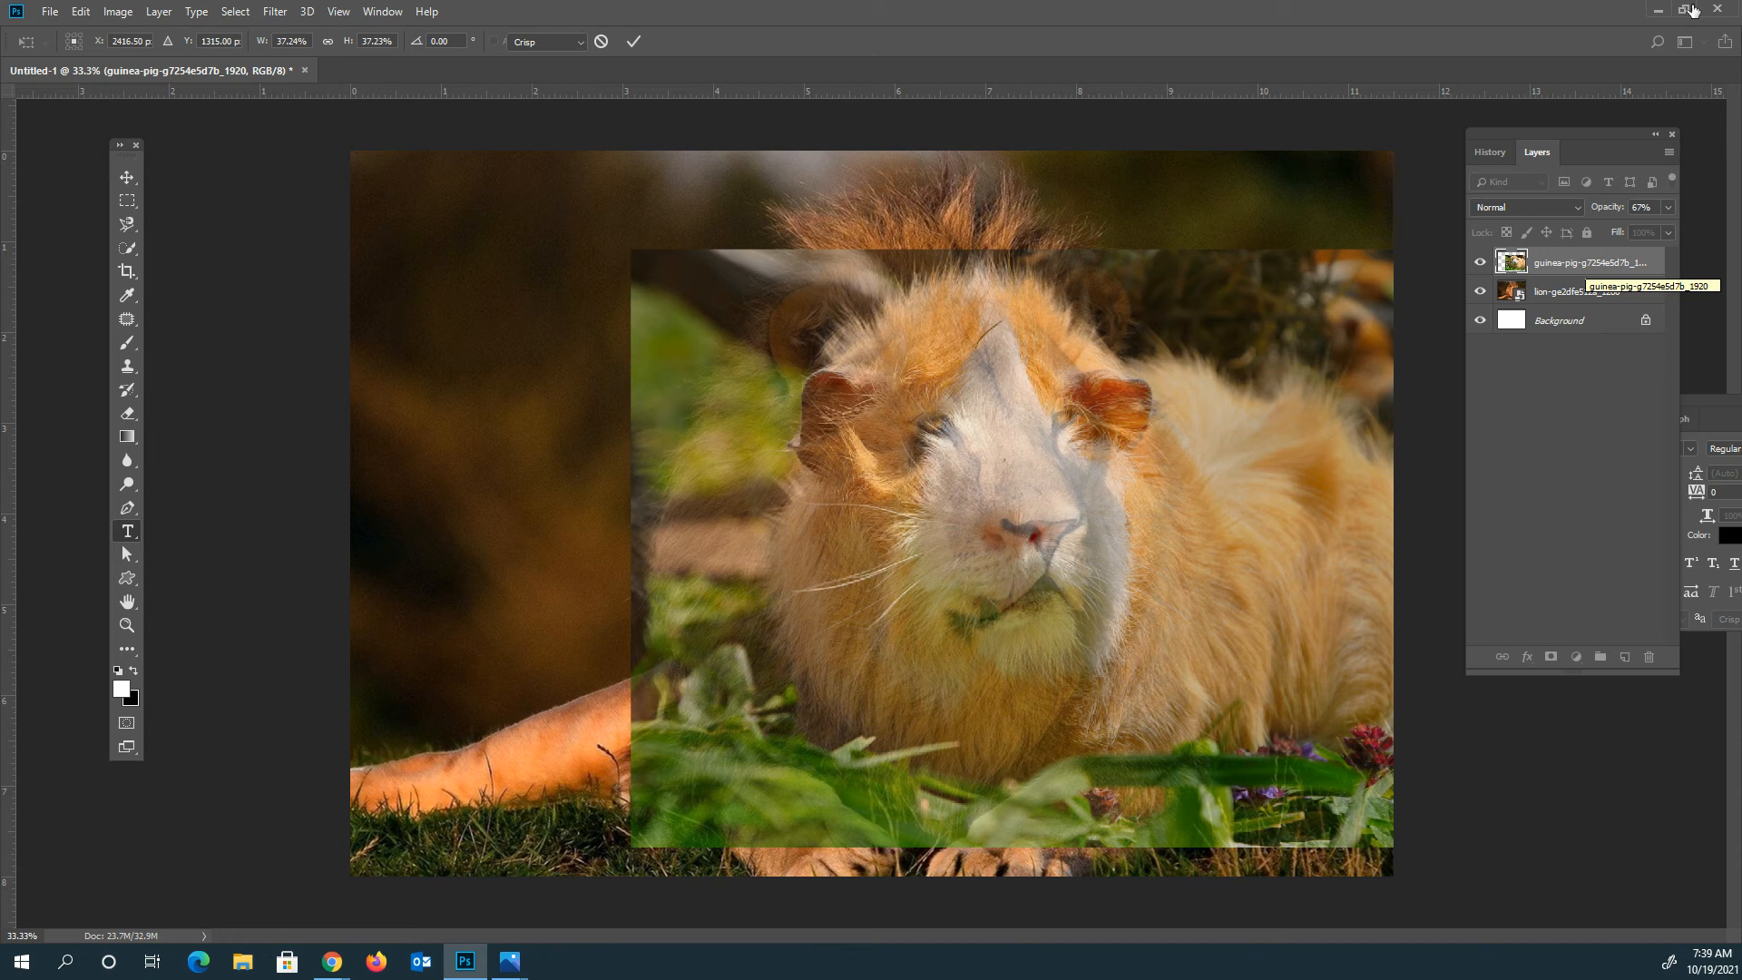
Set the guinea pig layer's opacity to 100%
left_click(1661, 208)
left_click(1670, 209)
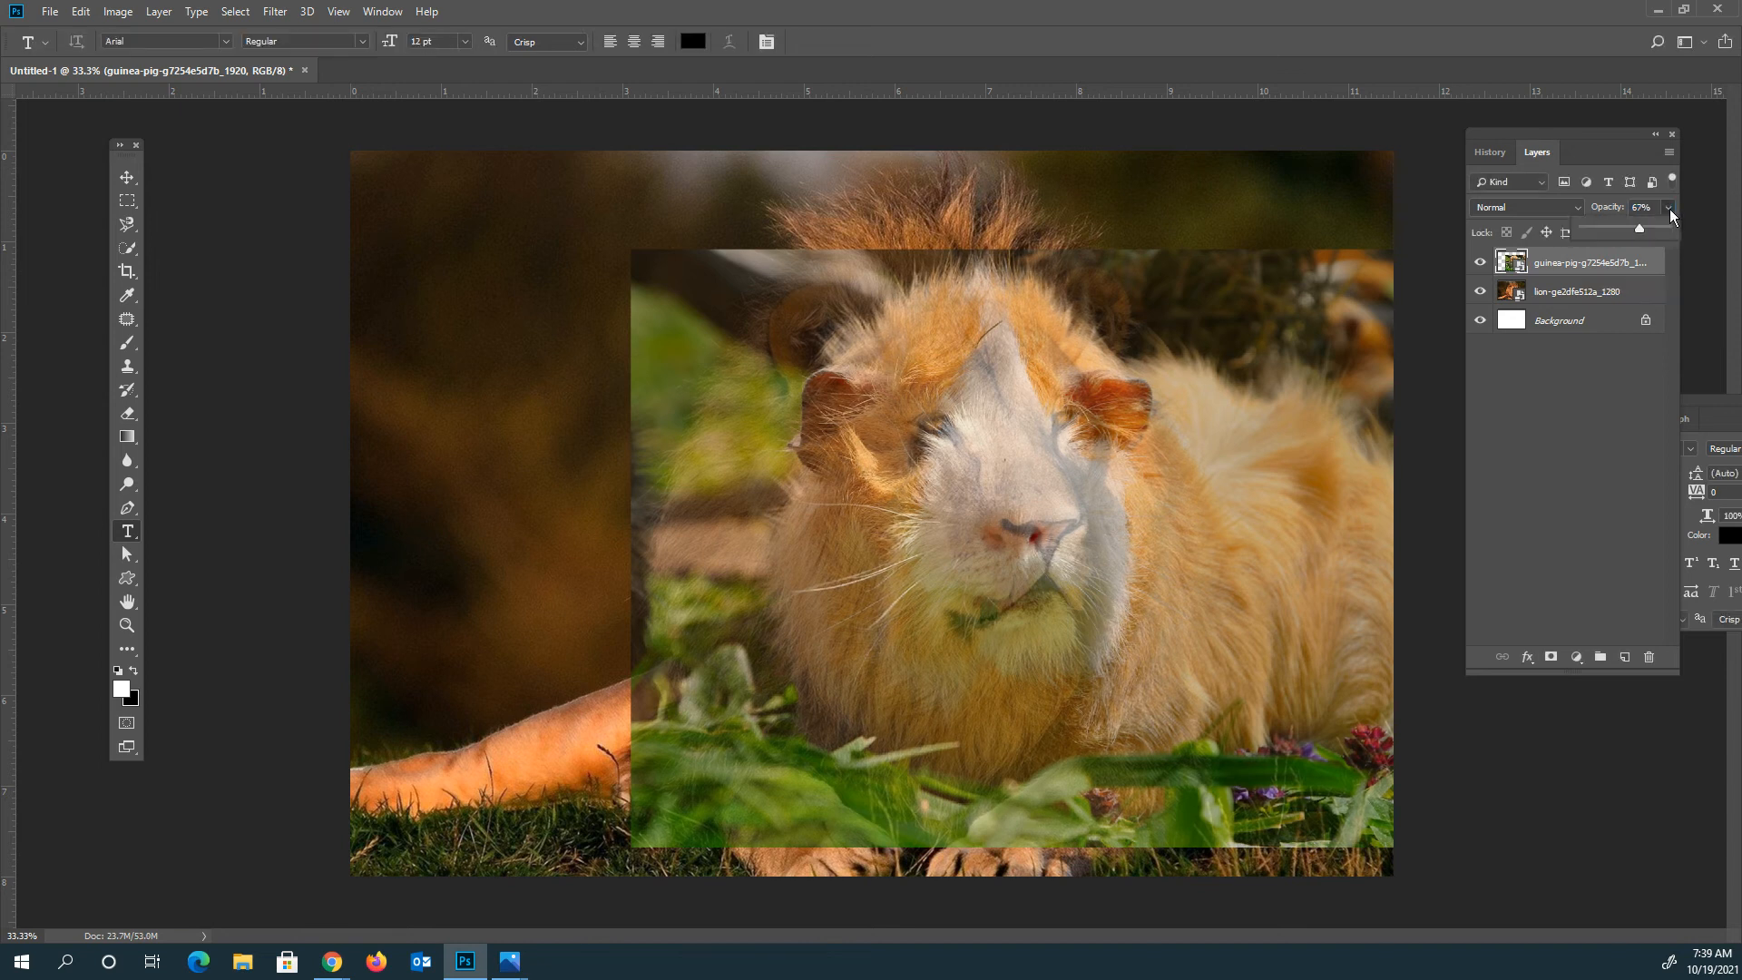
left_click_drag(1644, 236, 1688, 236)
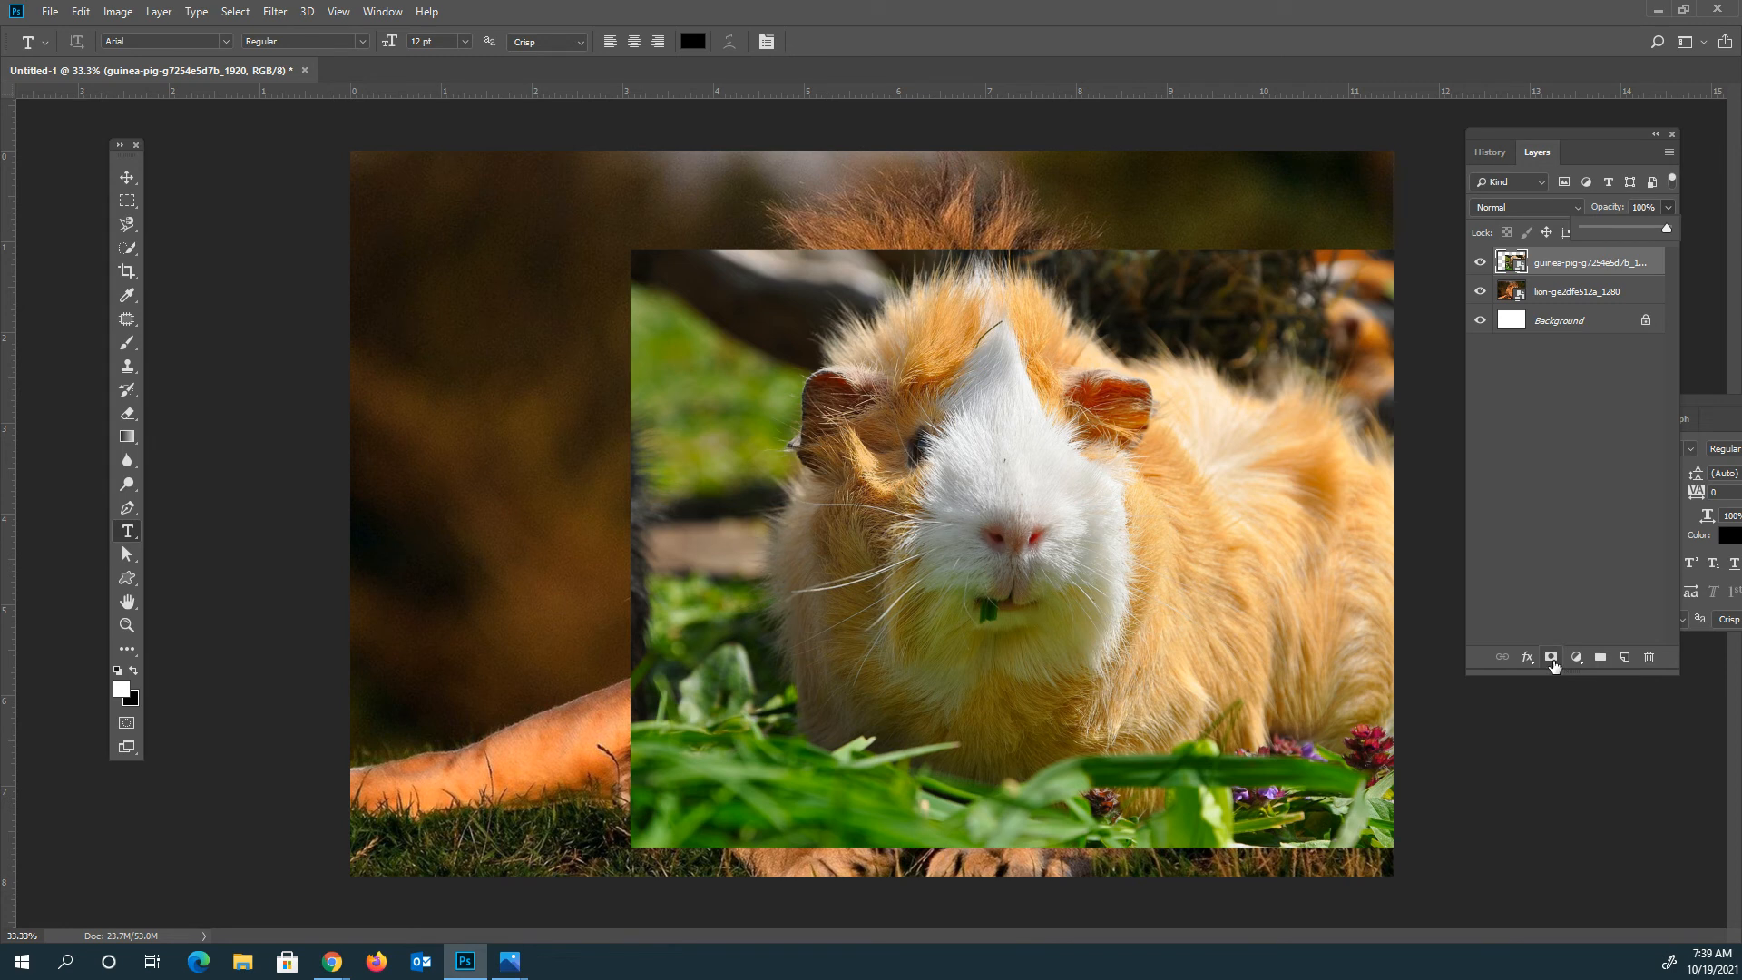
Add a layer mask to the guinea pig layer and rasterize the layer
left_click(1552, 659)
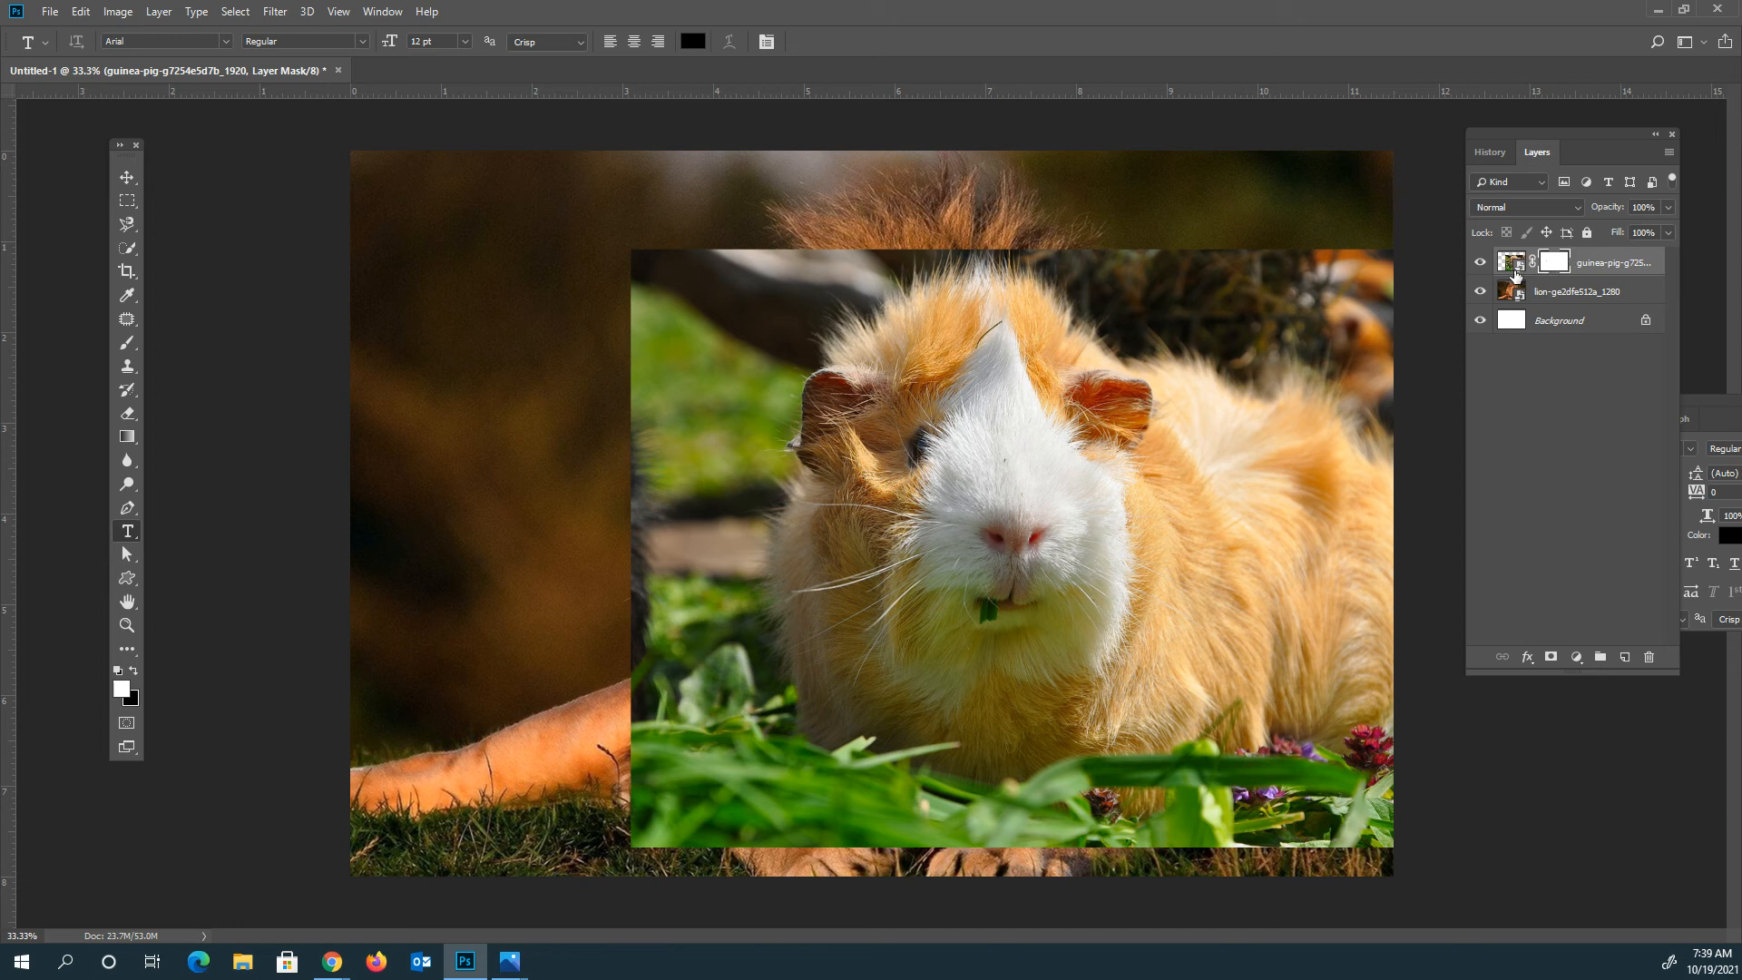
left_click(1510, 265)
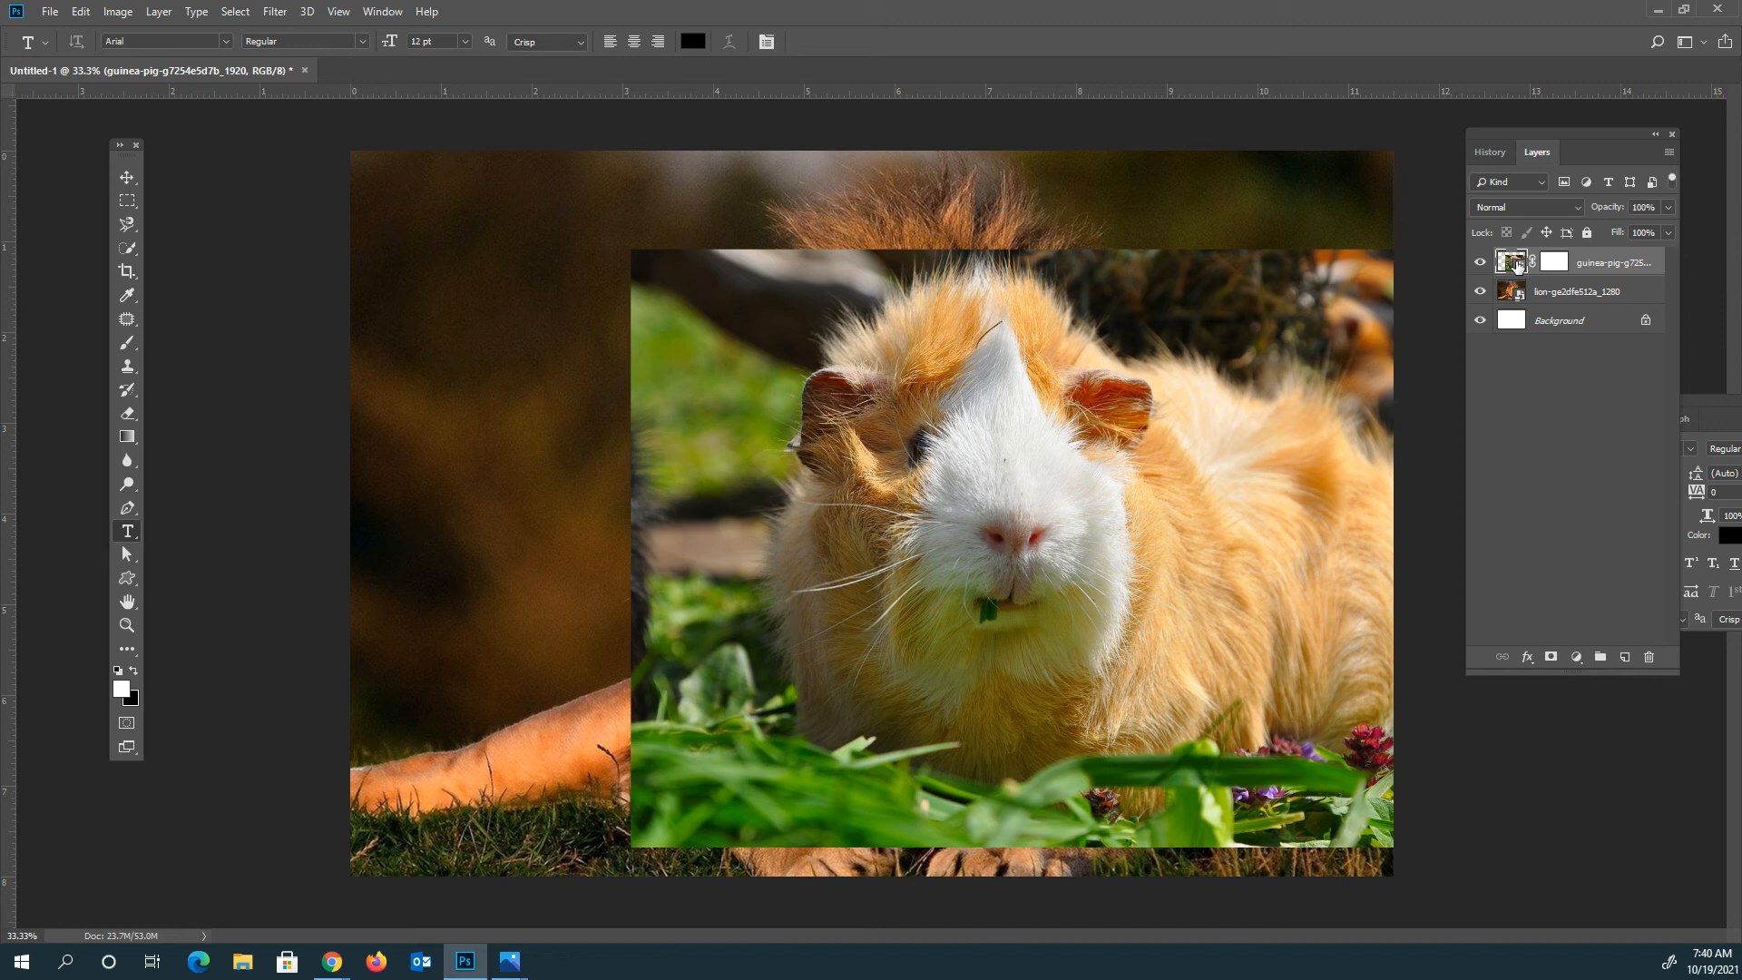
left_click(126, 350)
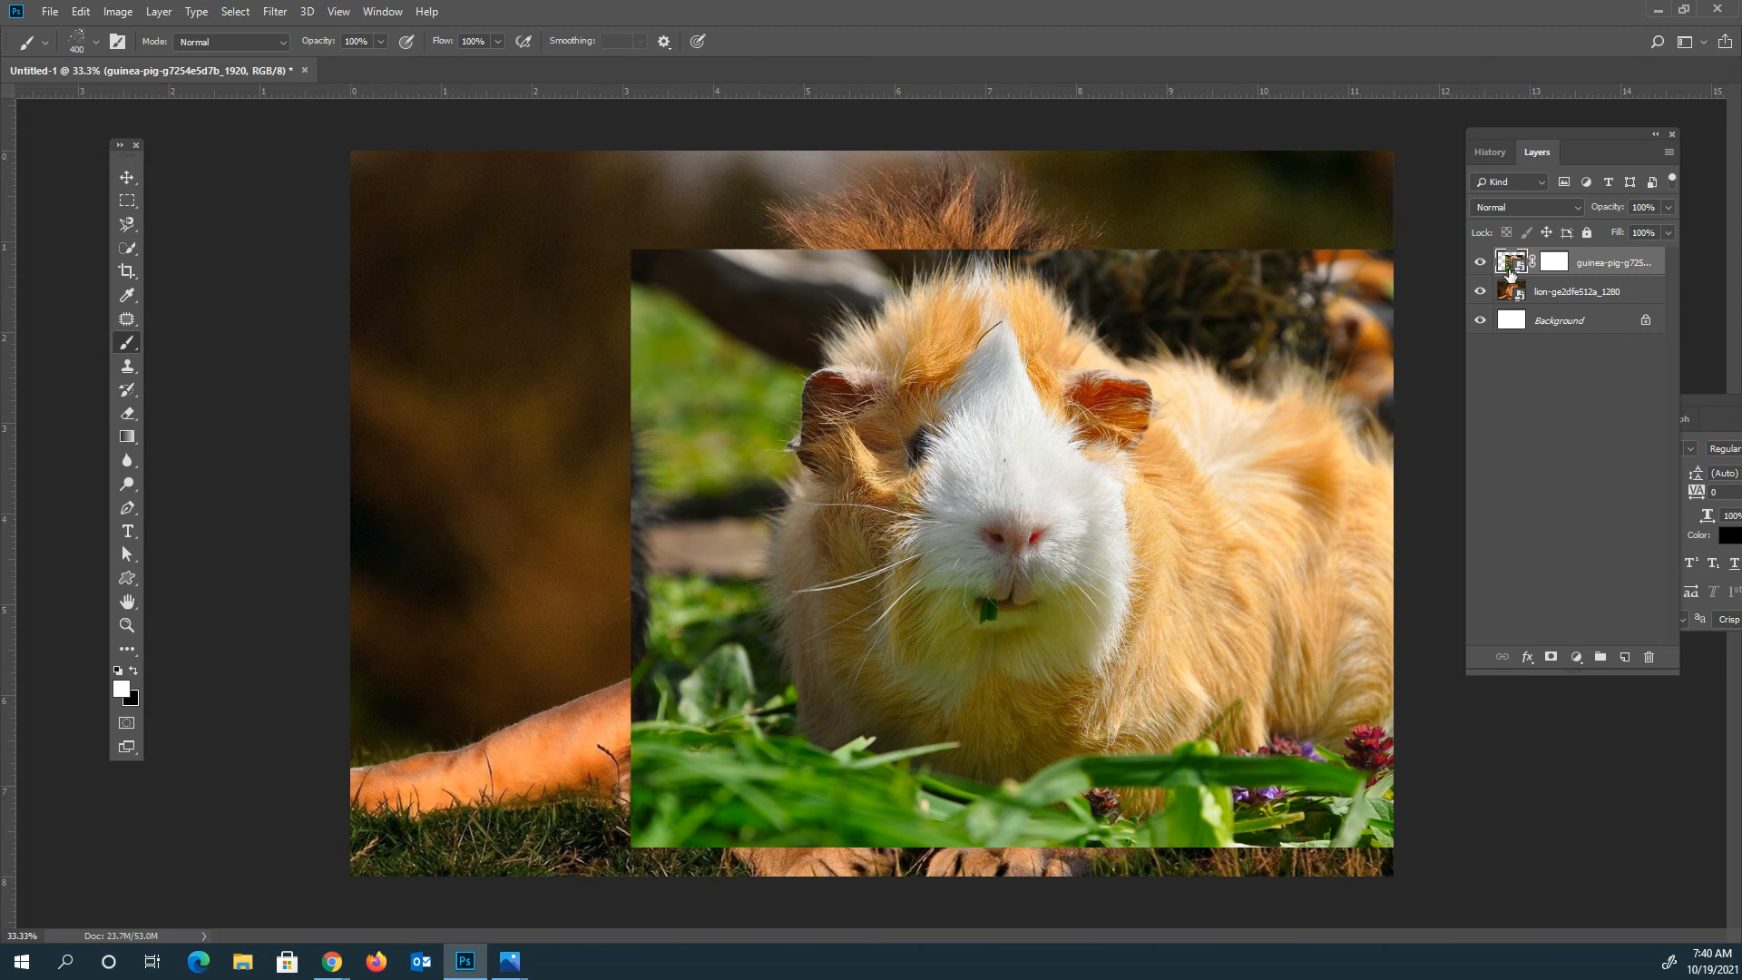
right_click(1512, 270)
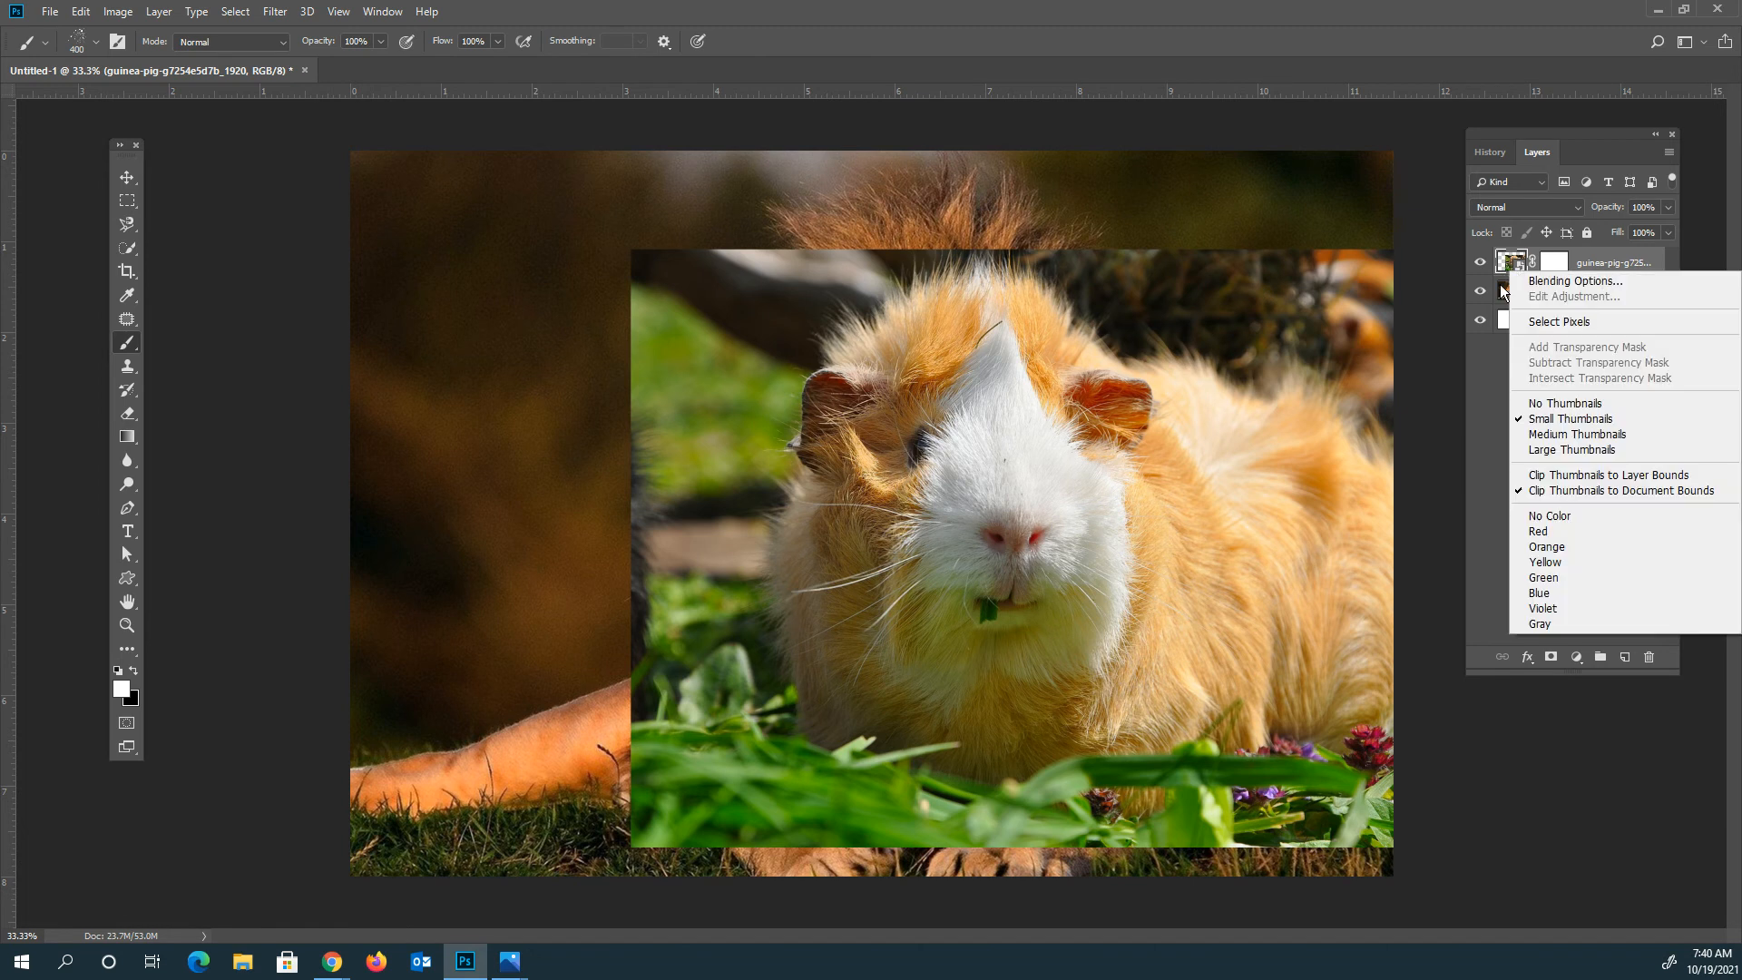
left_click(1604, 264)
right_click(1599, 263)
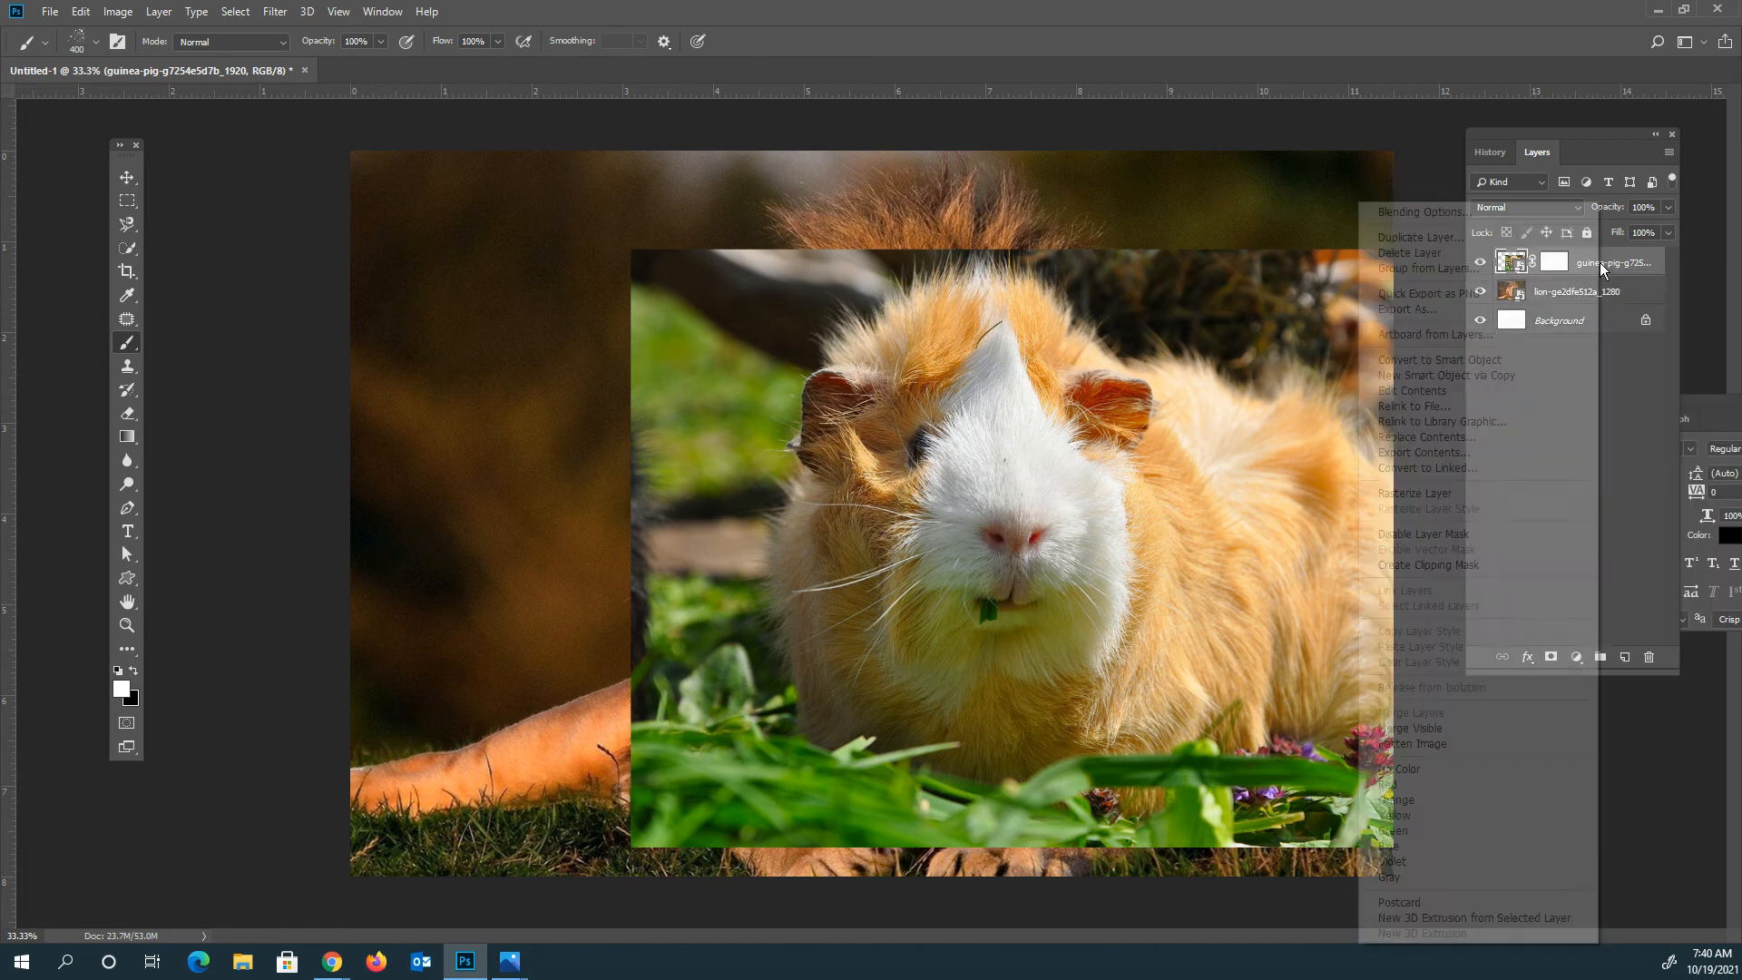
left_click(1462, 493)
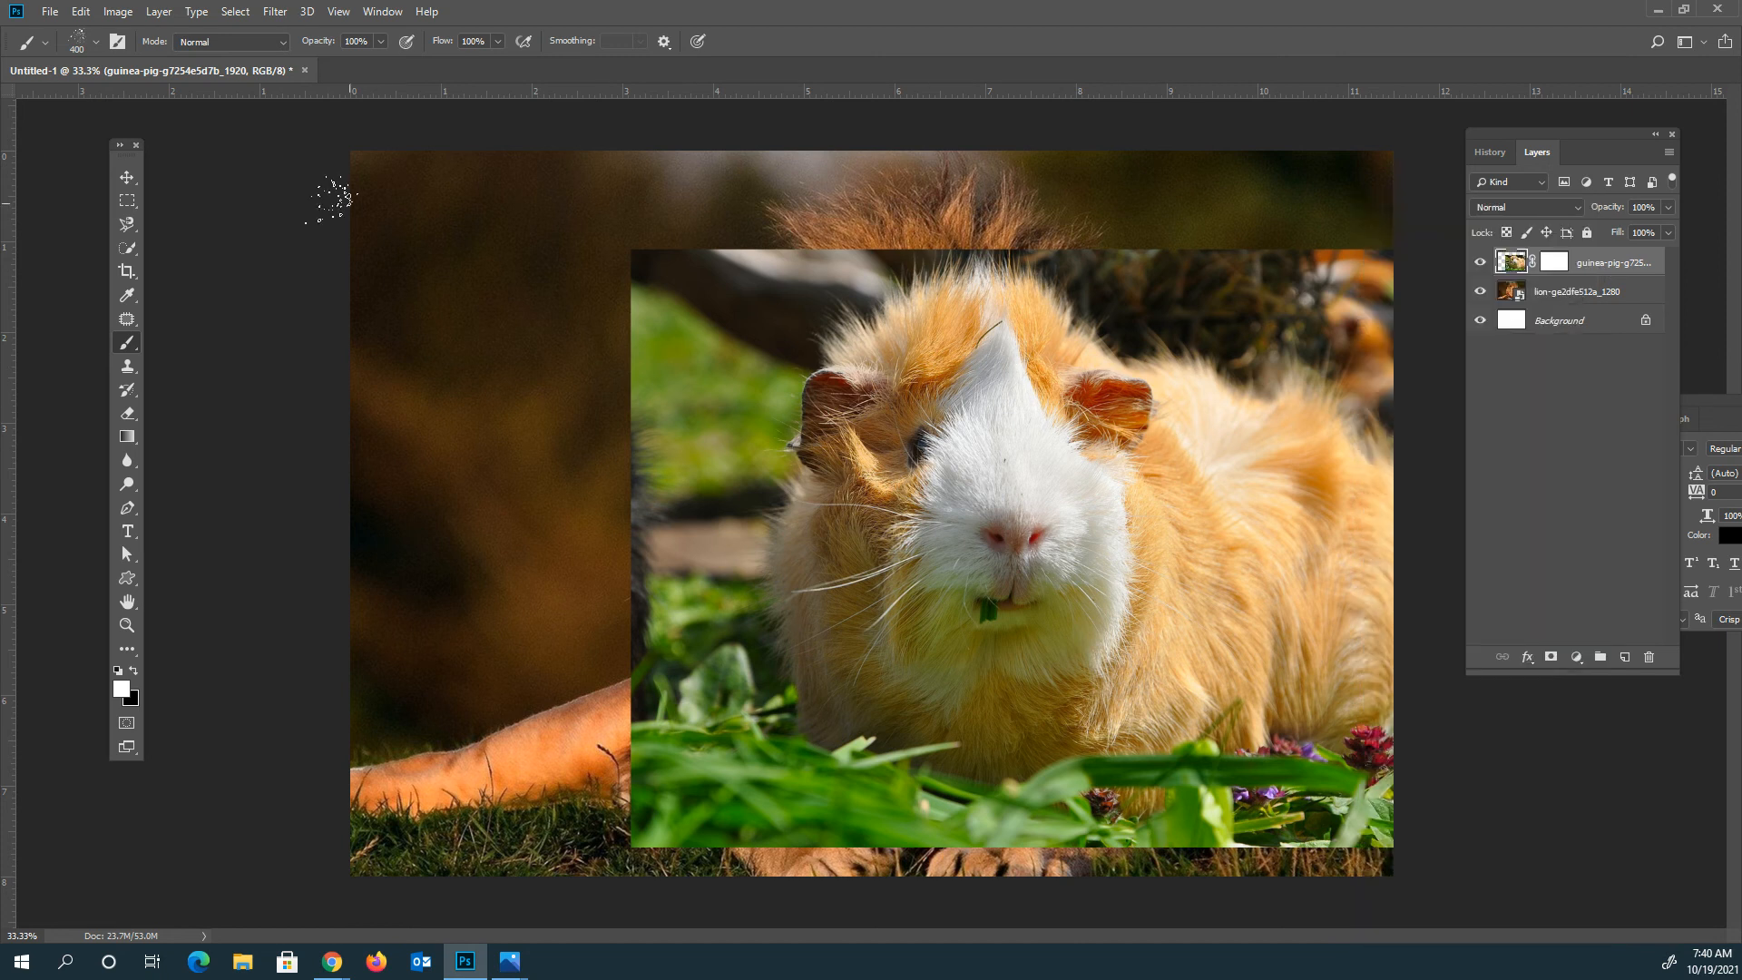
Choose the Soft Round preset from the General Brushes for the Brush tool
left_click(94, 42)
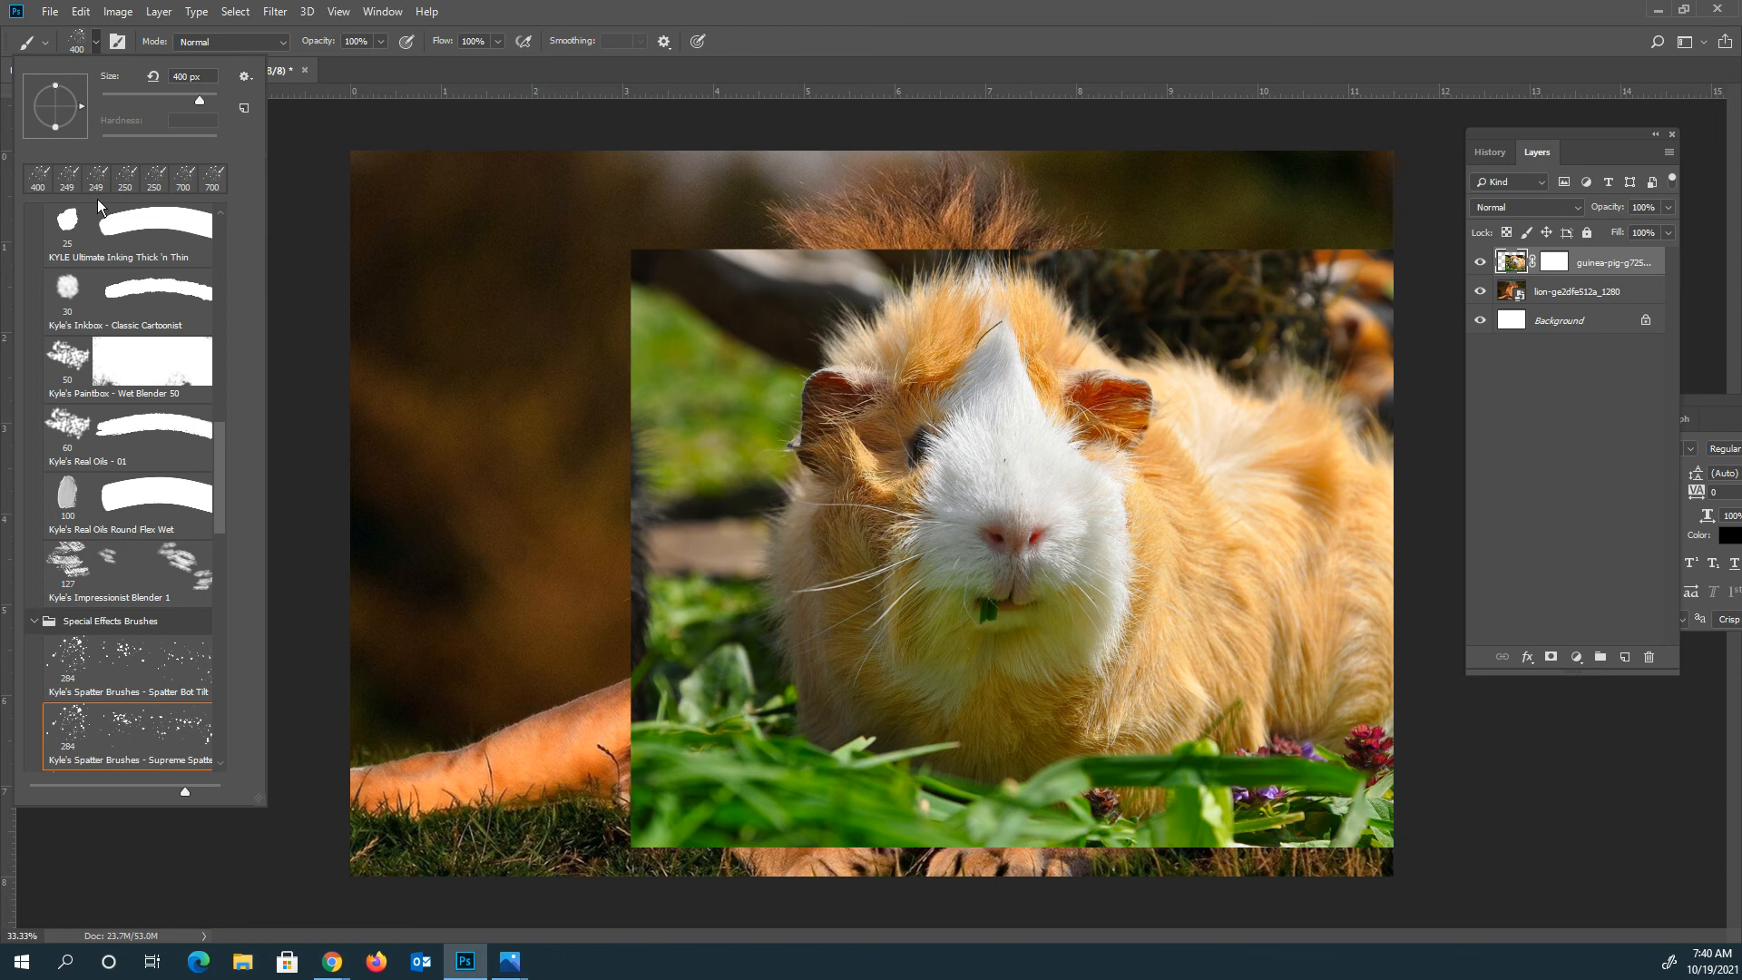
left_click_drag(222, 487, 245, 225)
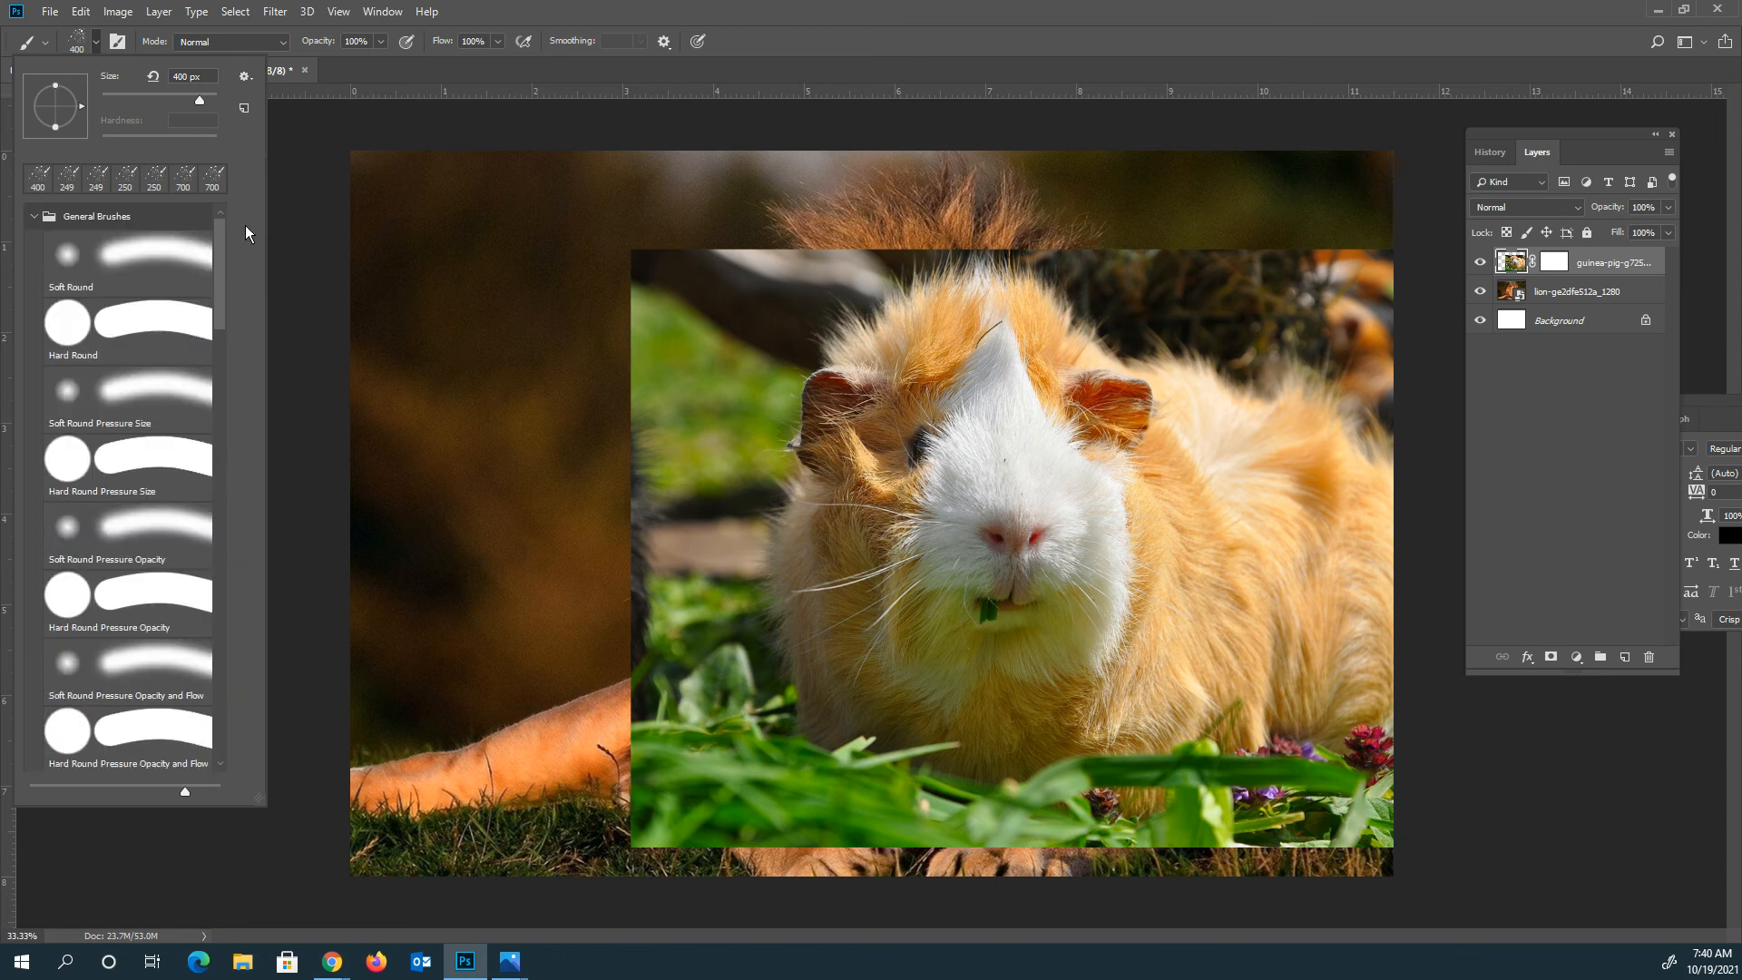
left_click(150, 268)
Try painting white and black strokes directly on the guinea pig photo, undoing each one
mouse_move(862, 347)
left_mouse_down()
mouse_move(641, 400)
mouse_move(871, 437)
left_mouse_up()
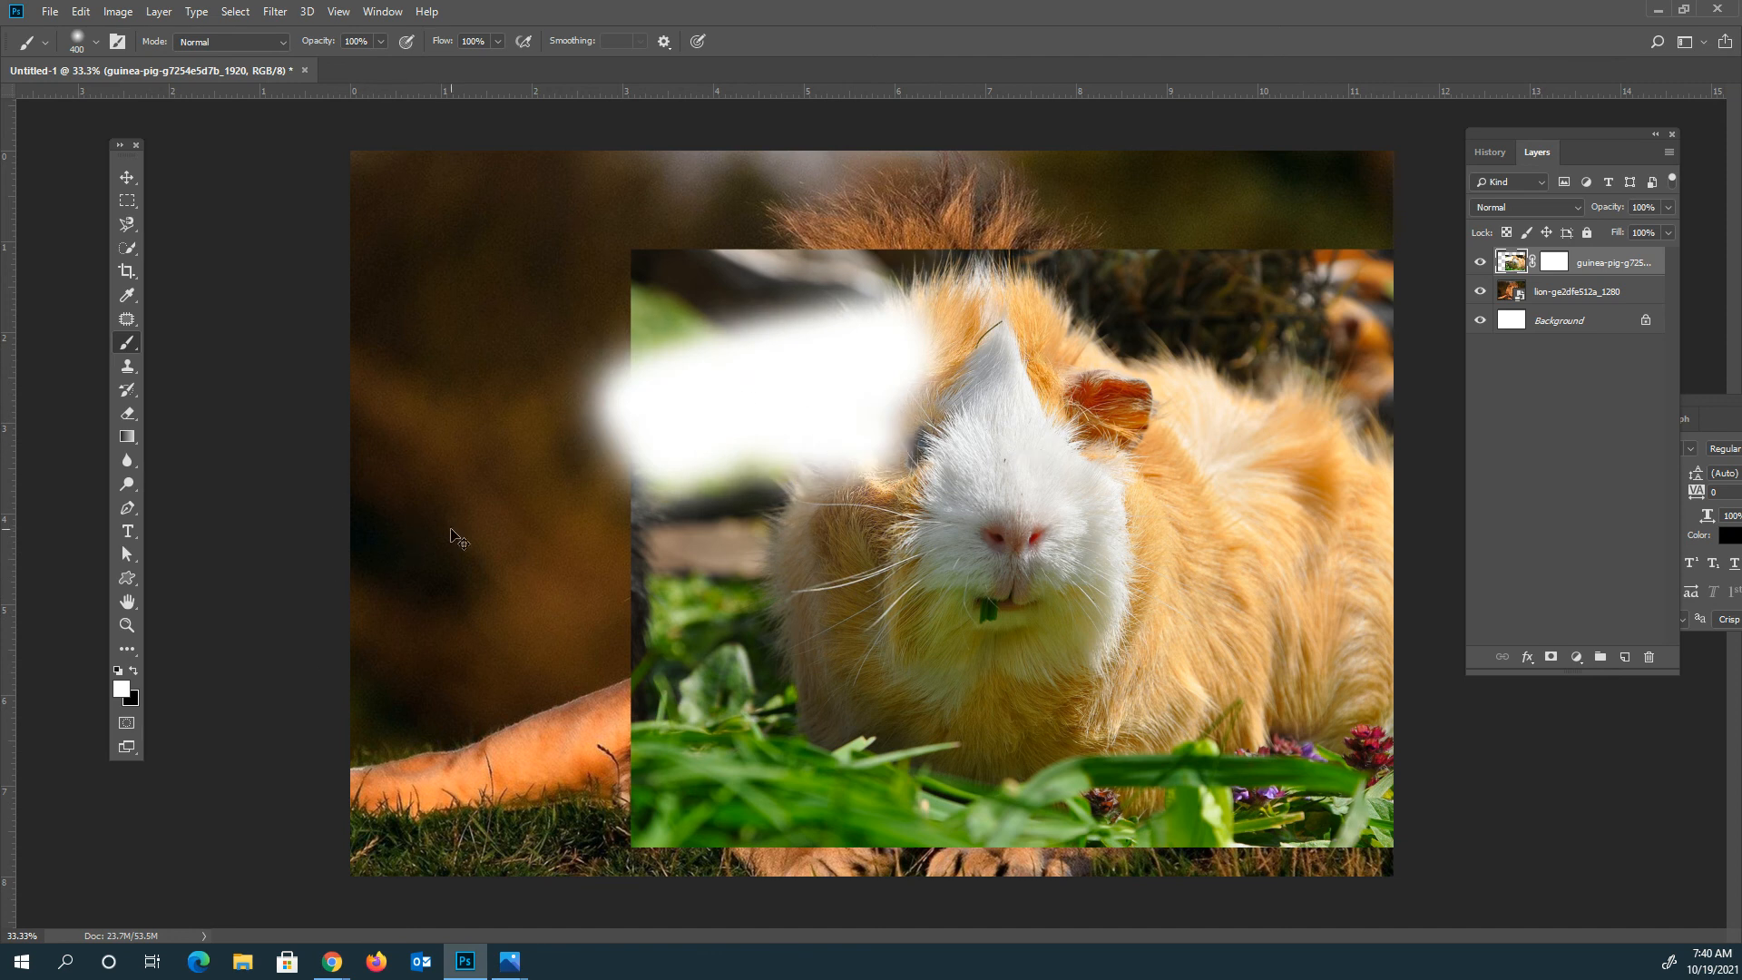
key("ctrl+z")
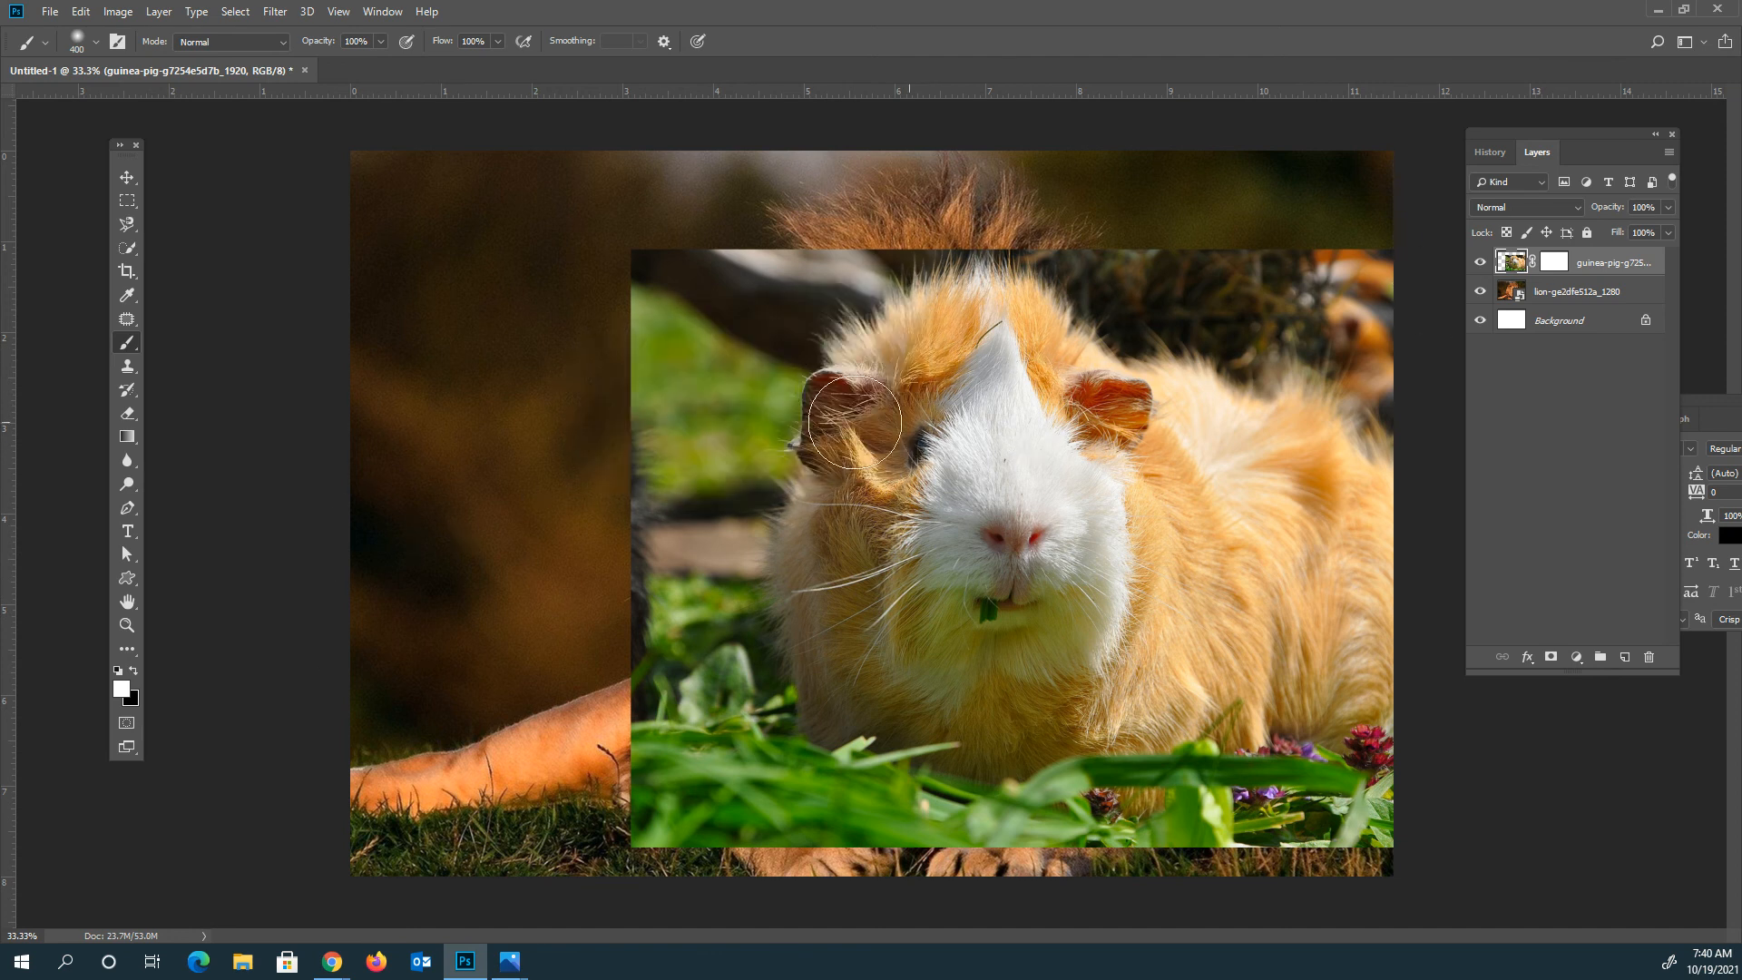
key("x")
mouse_move(1007, 231)
left_mouse_down()
mouse_move(823, 361)
mouse_move(747, 352)
mouse_move(801, 300)
mouse_move(718, 318)
left_mouse_up()
key("ctrl+z")
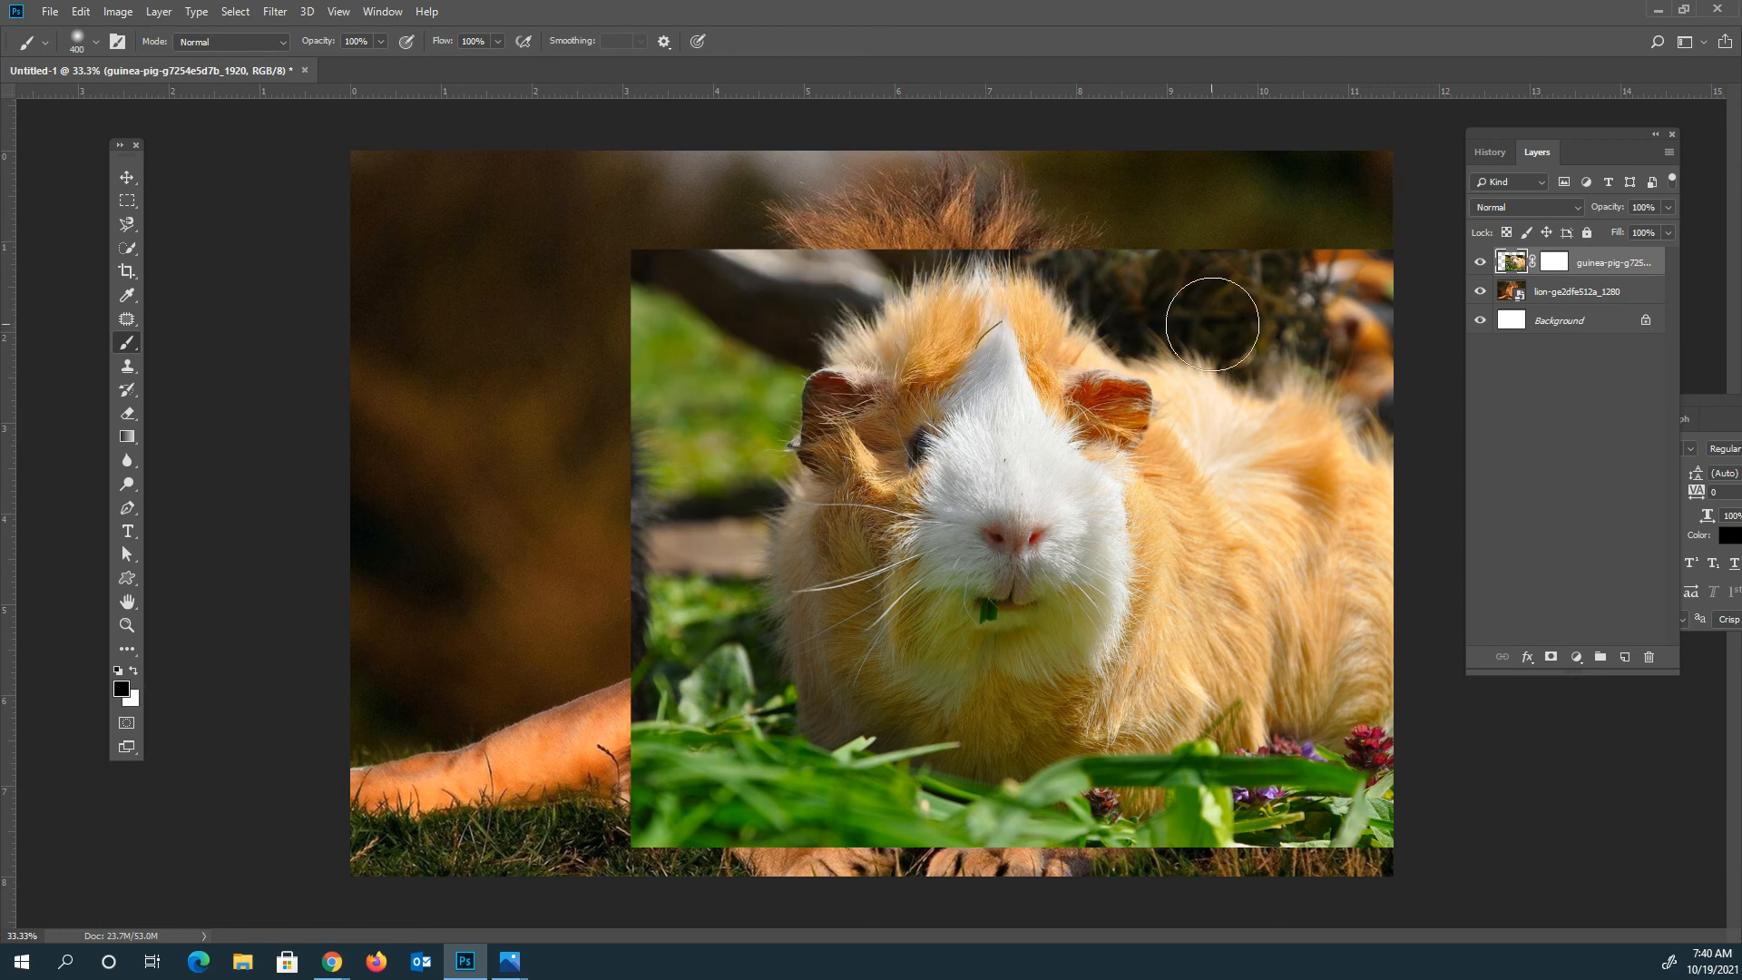
Target the guinea pig layer's mask with black as the foreground color, and undo a trial stroke along the photo's left edge
left_click(1560, 264)
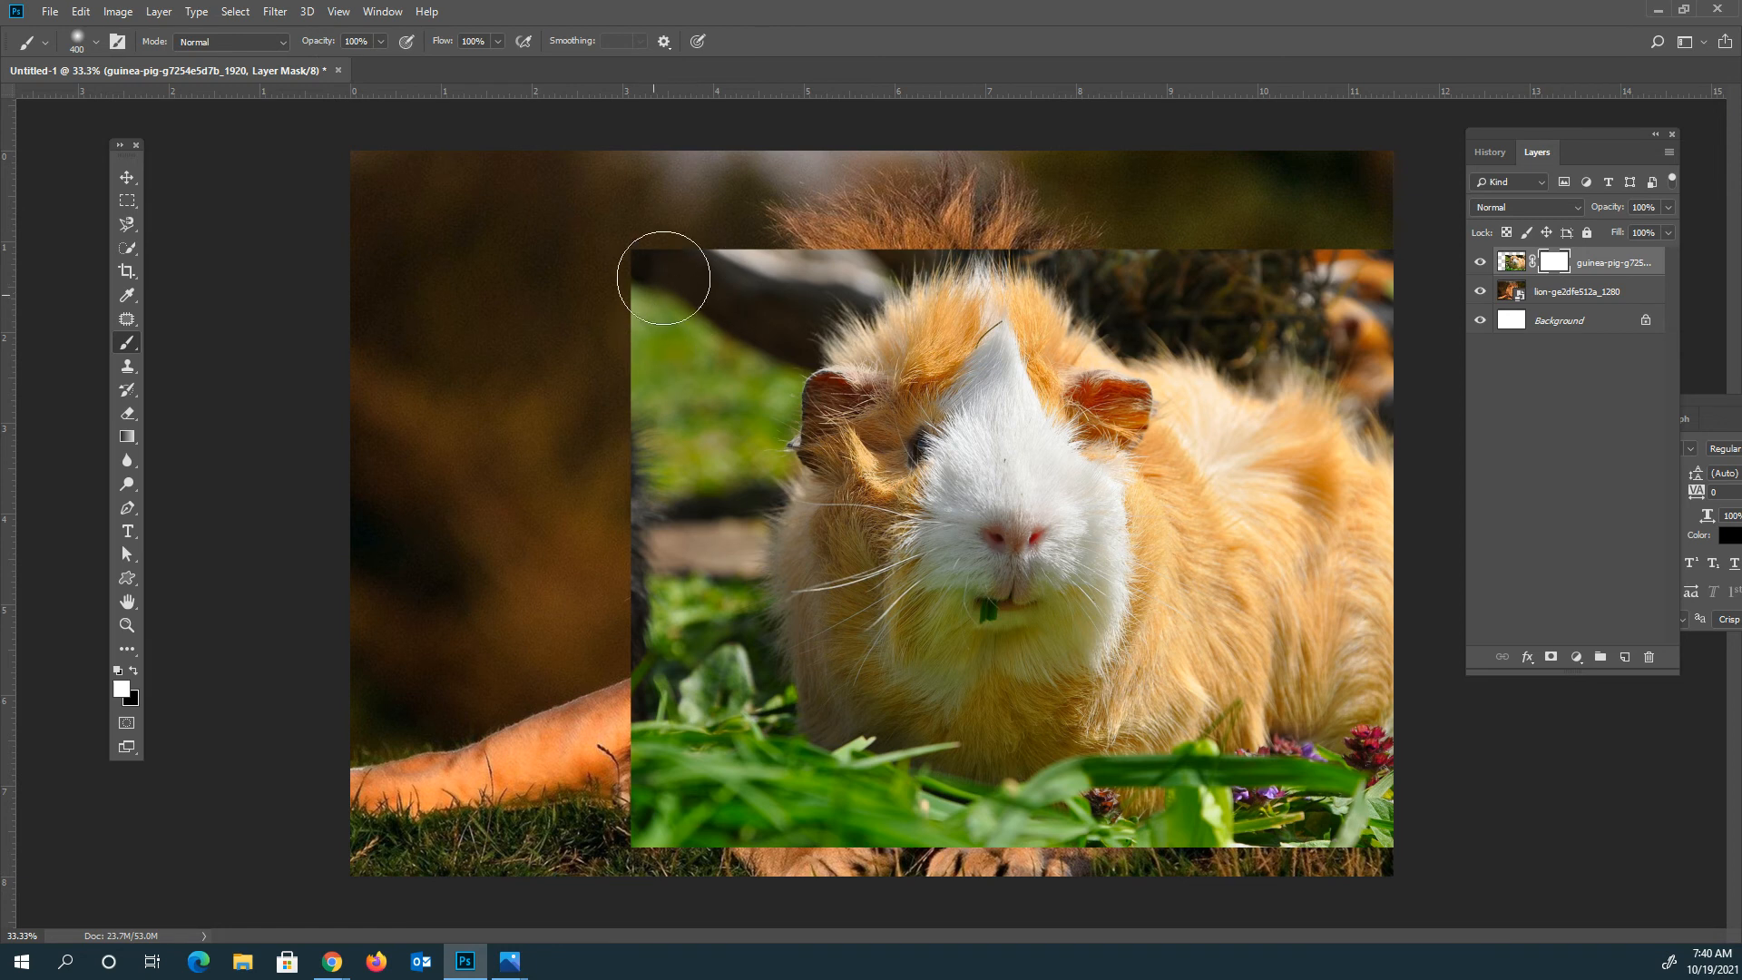
key("x")
mouse_move(653, 286)
left_mouse_down()
mouse_move(669, 330)
mouse_move(669, 280)
mouse_move(746, 238)
mouse_move(712, 362)
mouse_move(826, 291)
mouse_move(723, 359)
mouse_move(769, 352)
mouse_move(707, 494)
mouse_move(637, 499)
mouse_move(661, 667)
mouse_move(717, 562)
mouse_move(734, 480)
mouse_move(771, 449)
mouse_move(717, 563)
mouse_move(781, 735)
mouse_move(672, 698)
mouse_move(627, 799)
mouse_move(689, 843)
left_mouse_up()
key("ctrl+z")
key("ctrl+z")
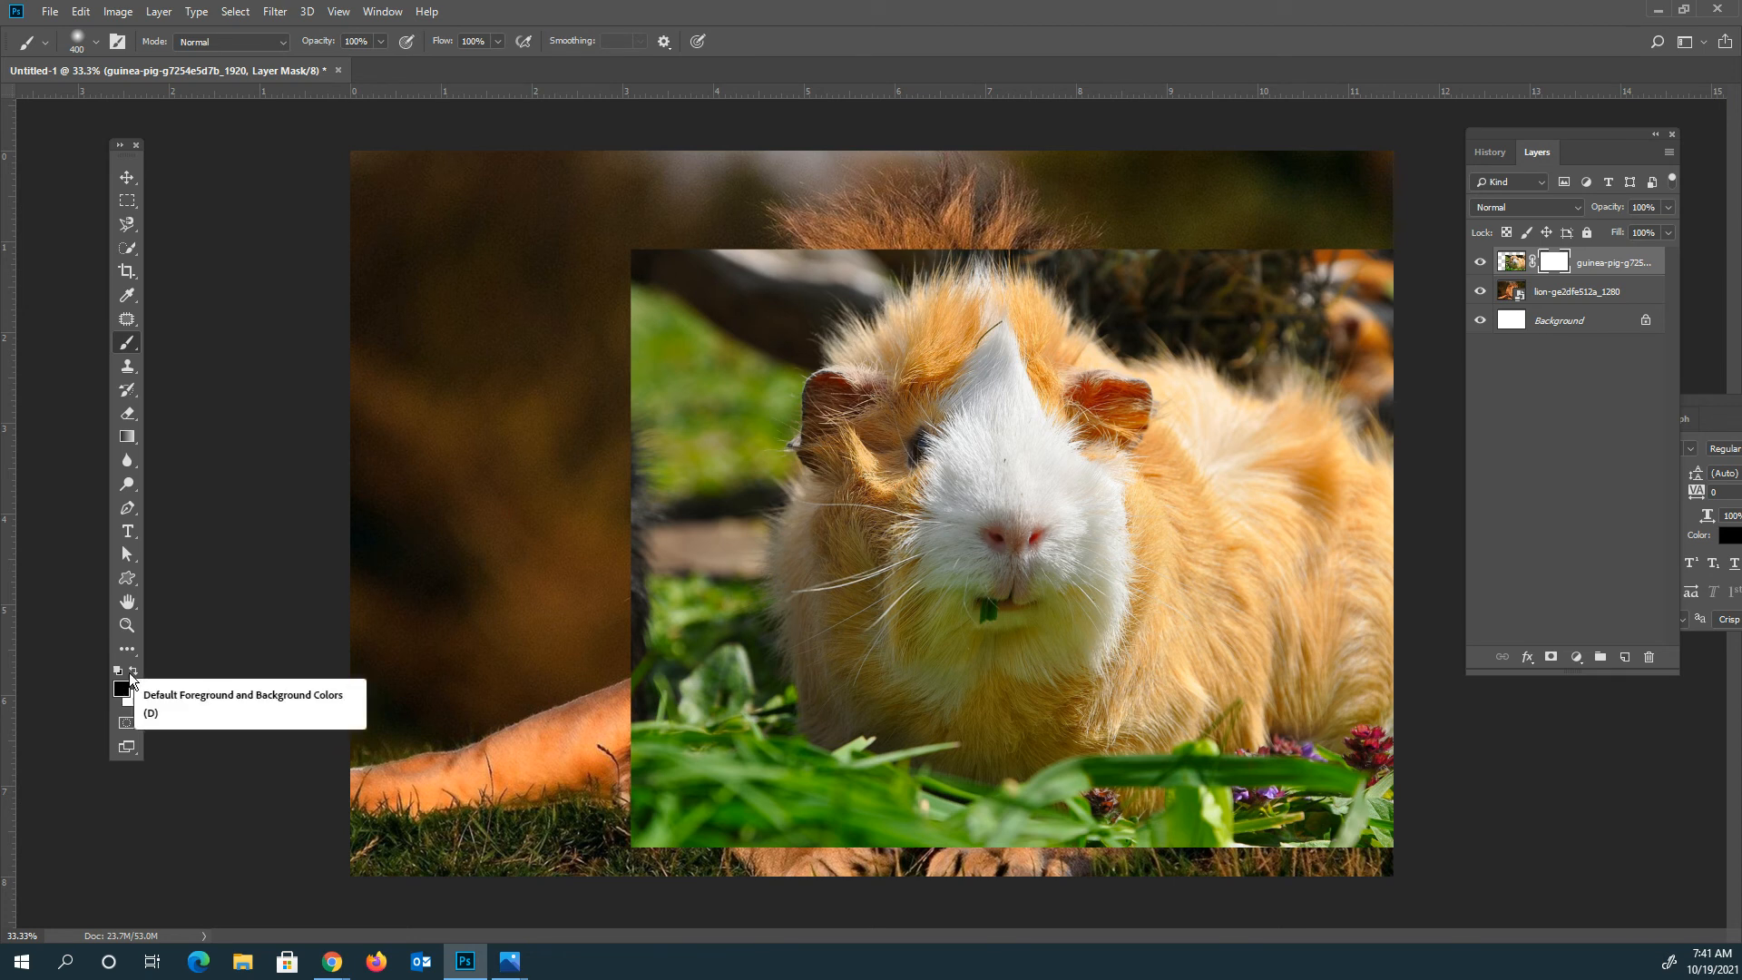
Paint black with the Brush tool on the layer mask to hide the upper-left corner of the guinea pig photo
right_click(127, 354)
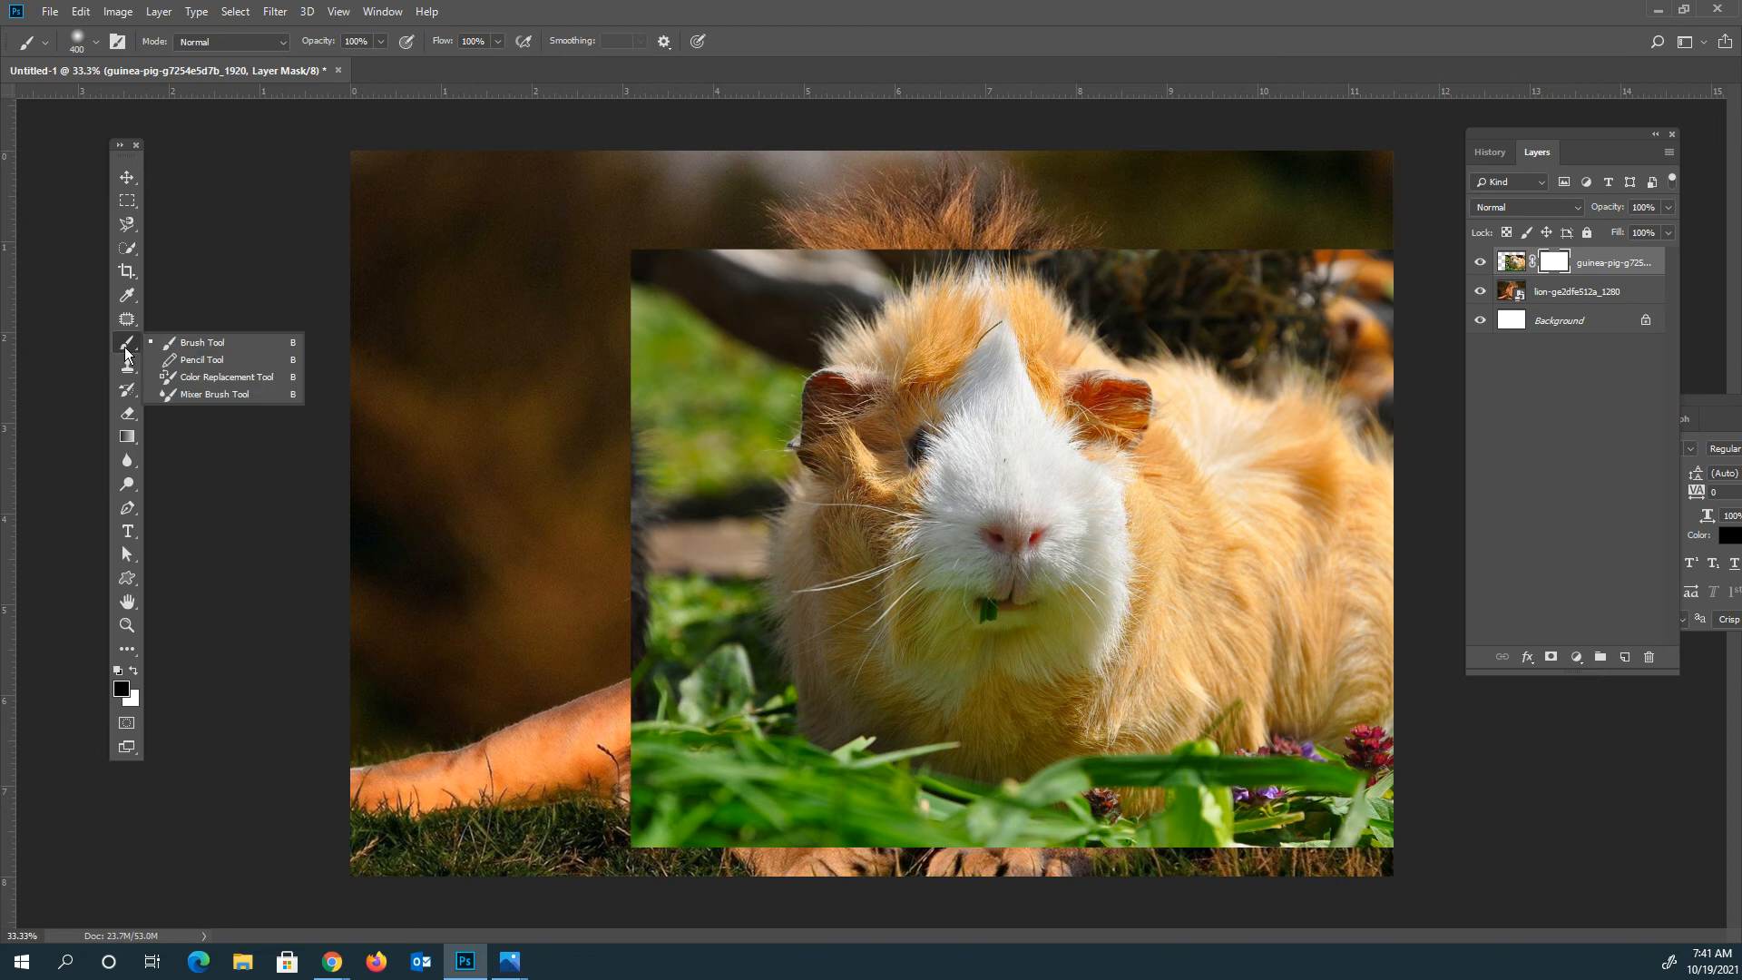
left_click(181, 343)
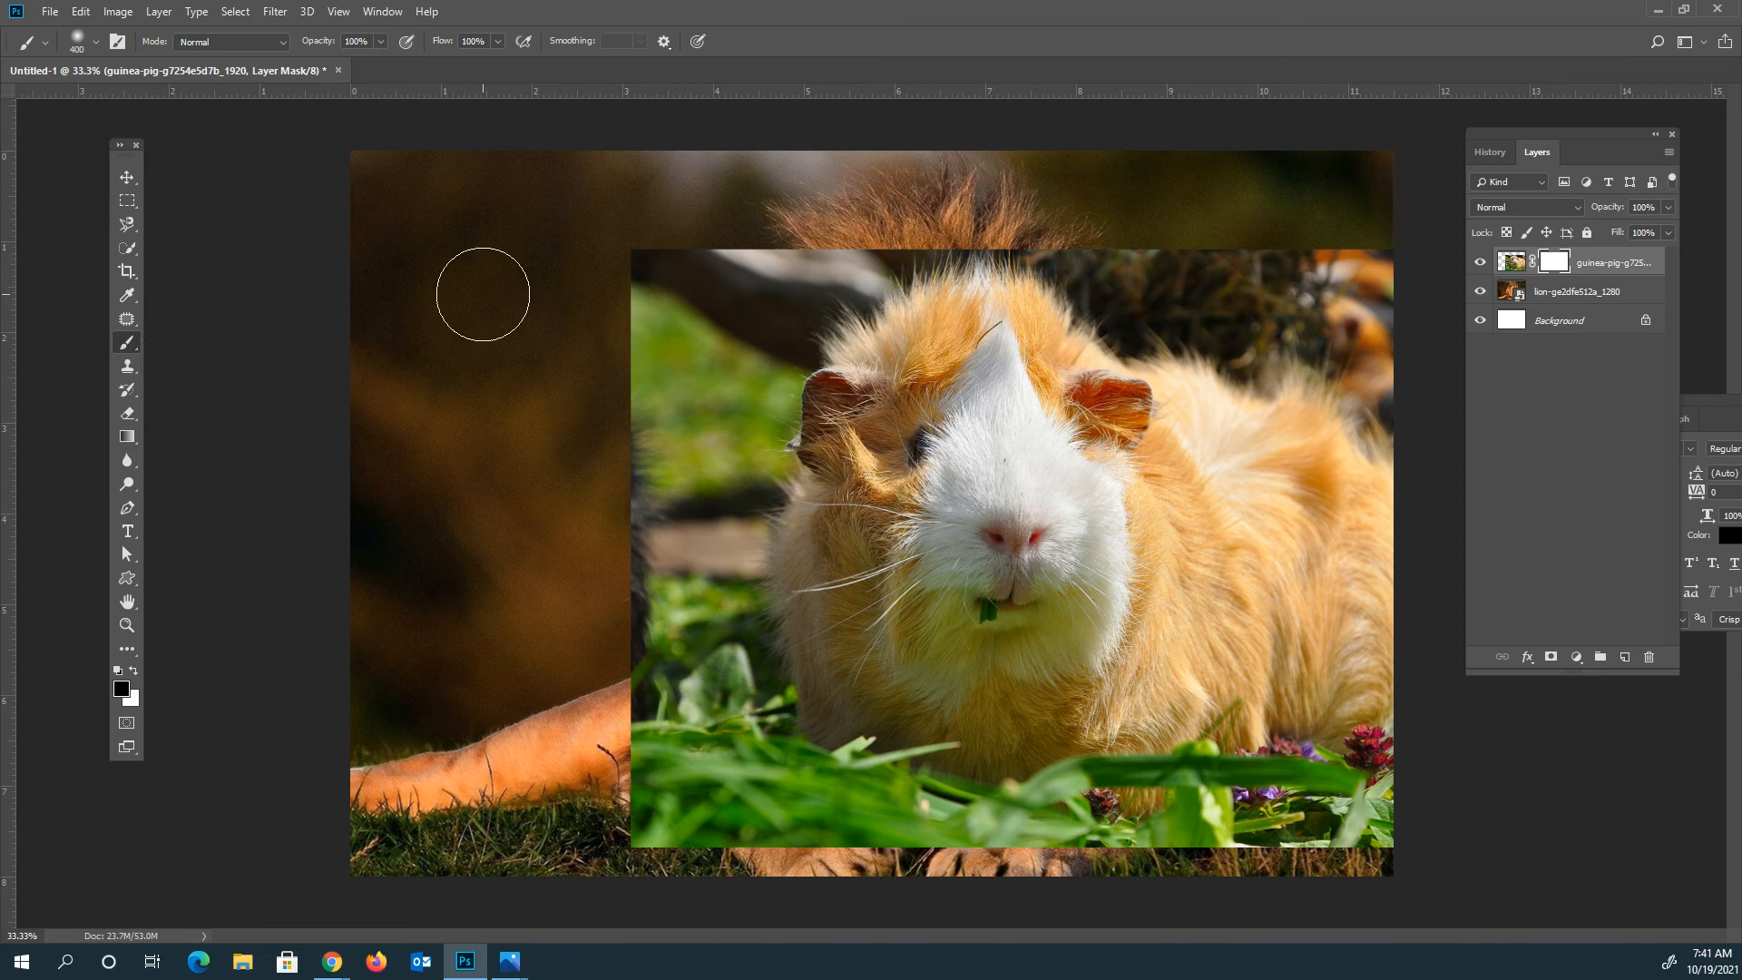
left_click(47, 12)
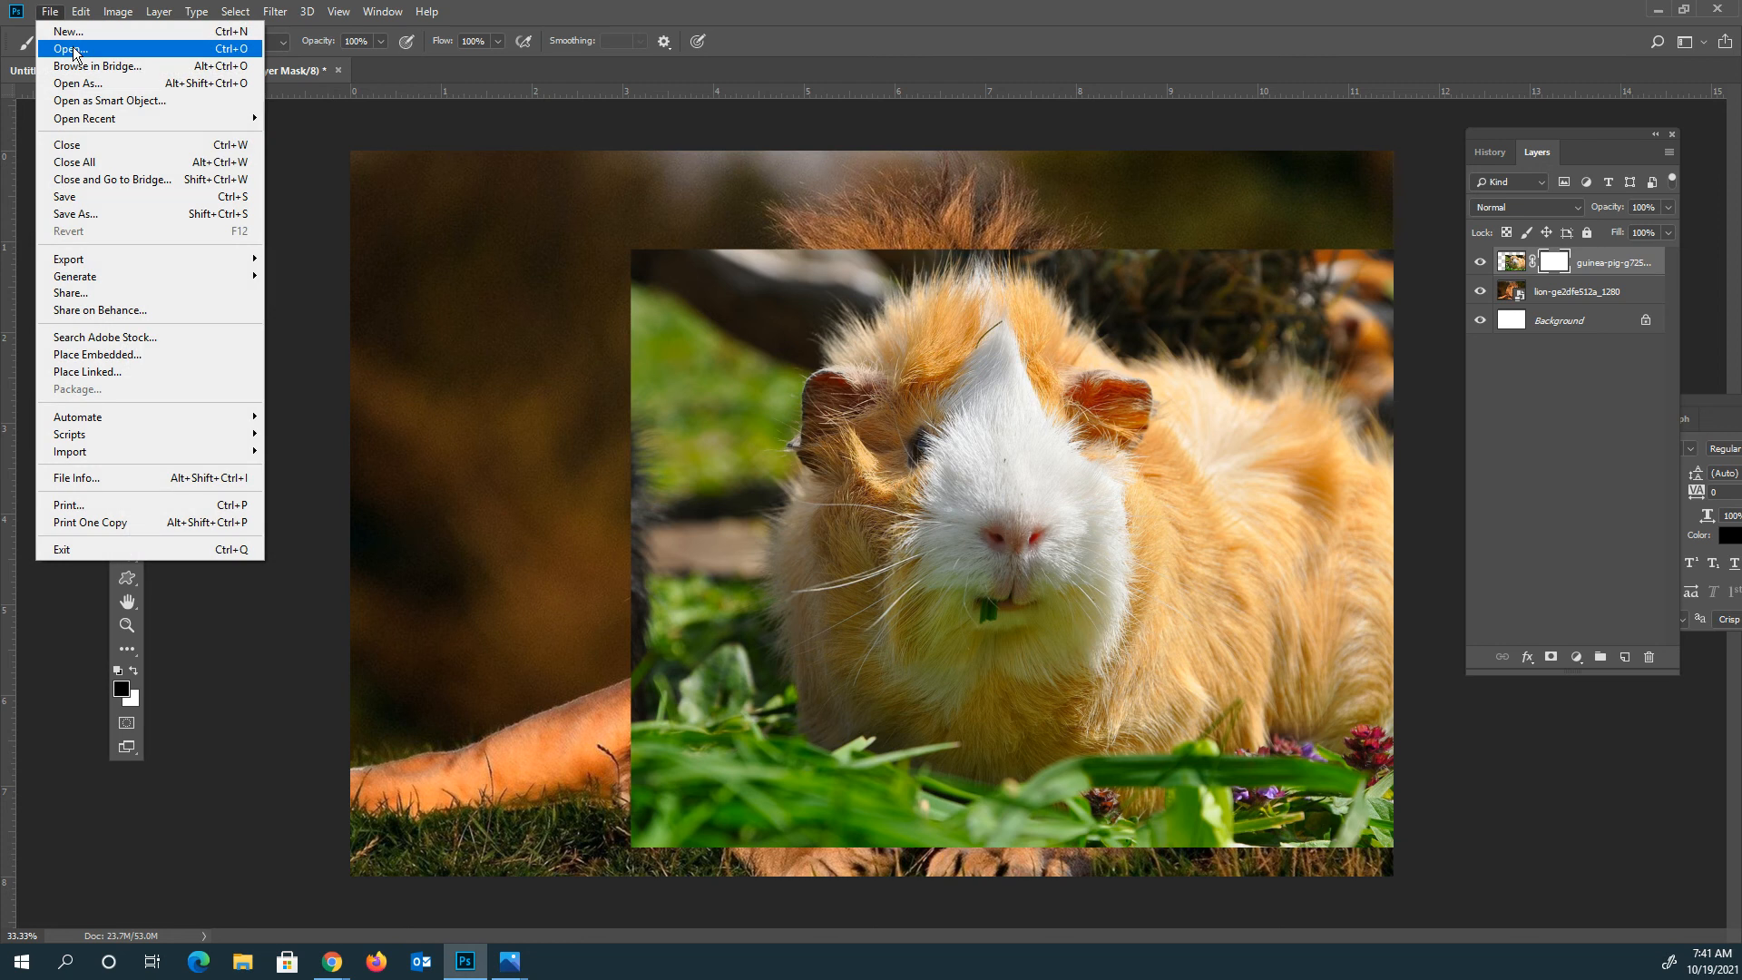
left_click(70, 32)
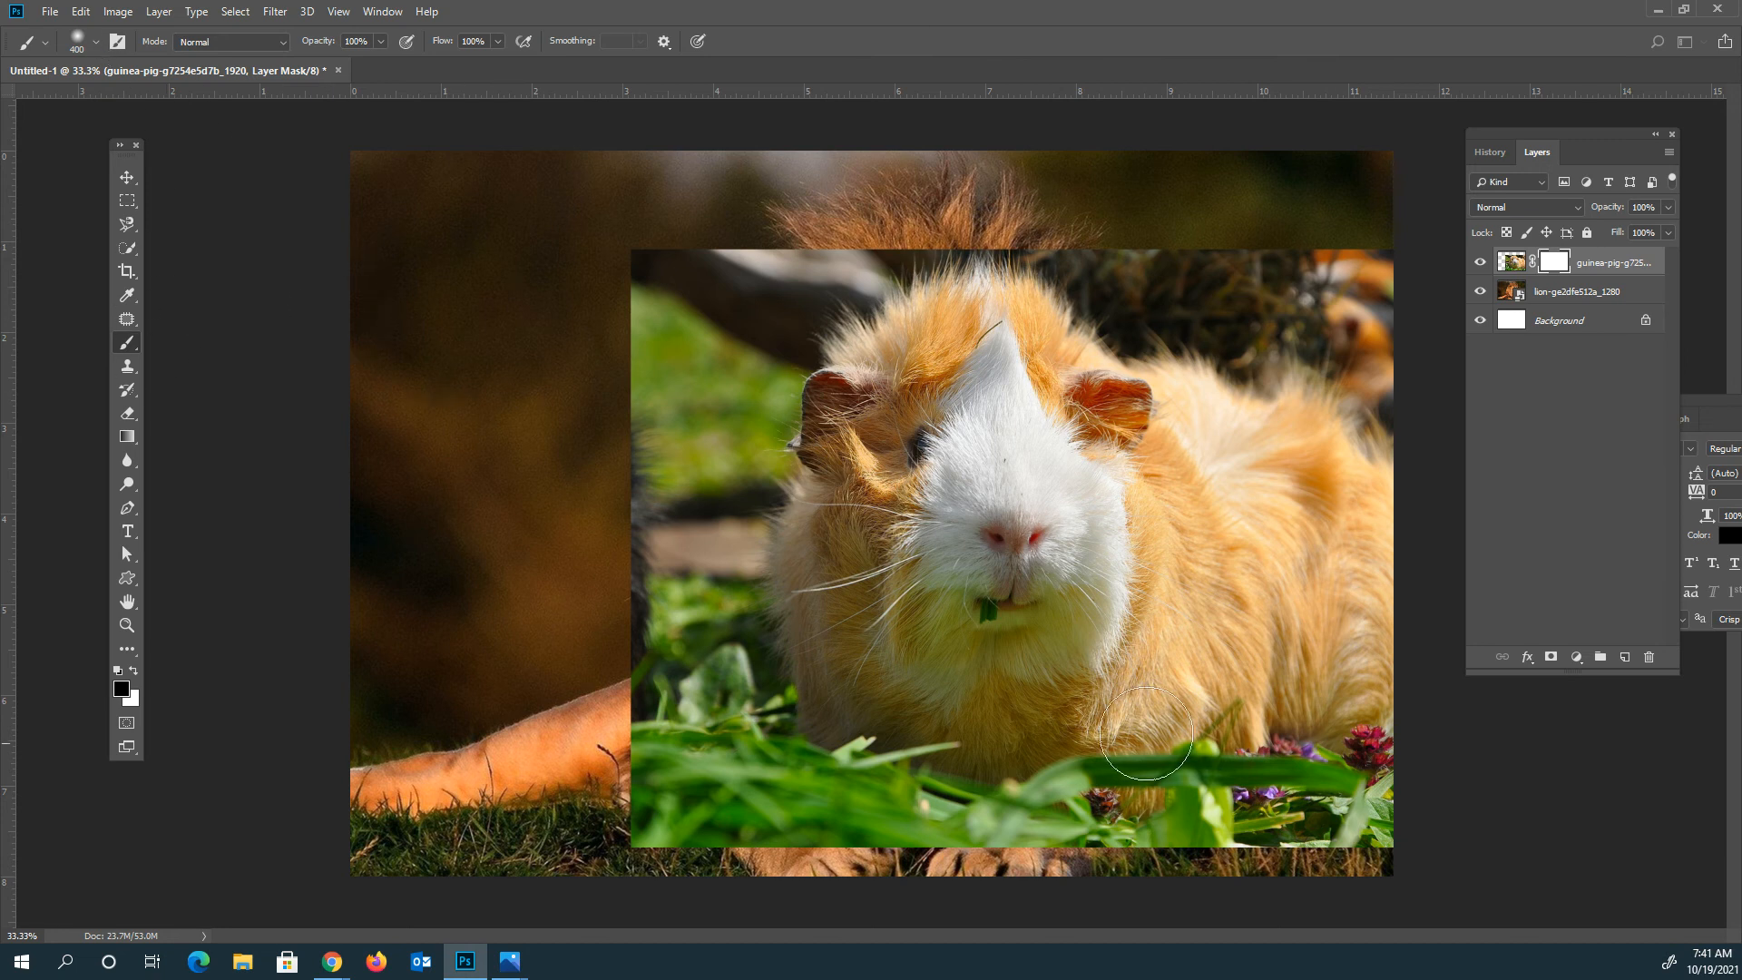
left_click_drag(646, 308, 693, 252)
Create a blank white 11.5 x 8 inch, 300 ppi document and paint a soft black scribble in its upper-left area
key("ctrl+n")
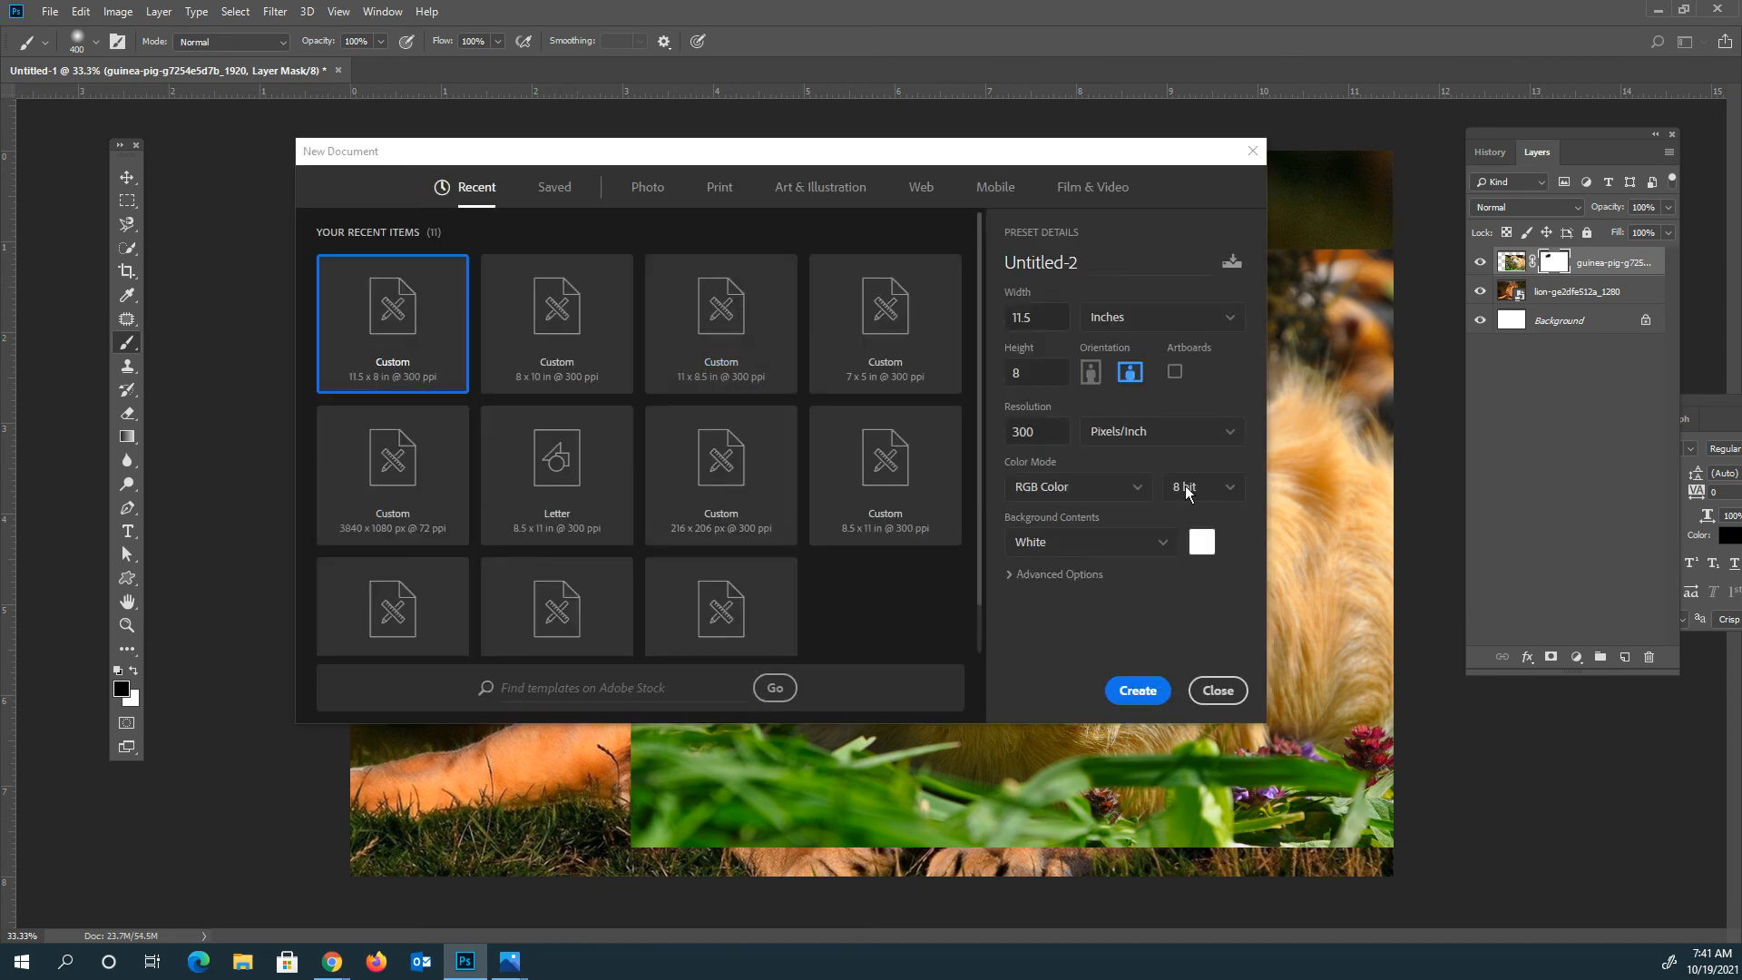
left_click(1137, 689)
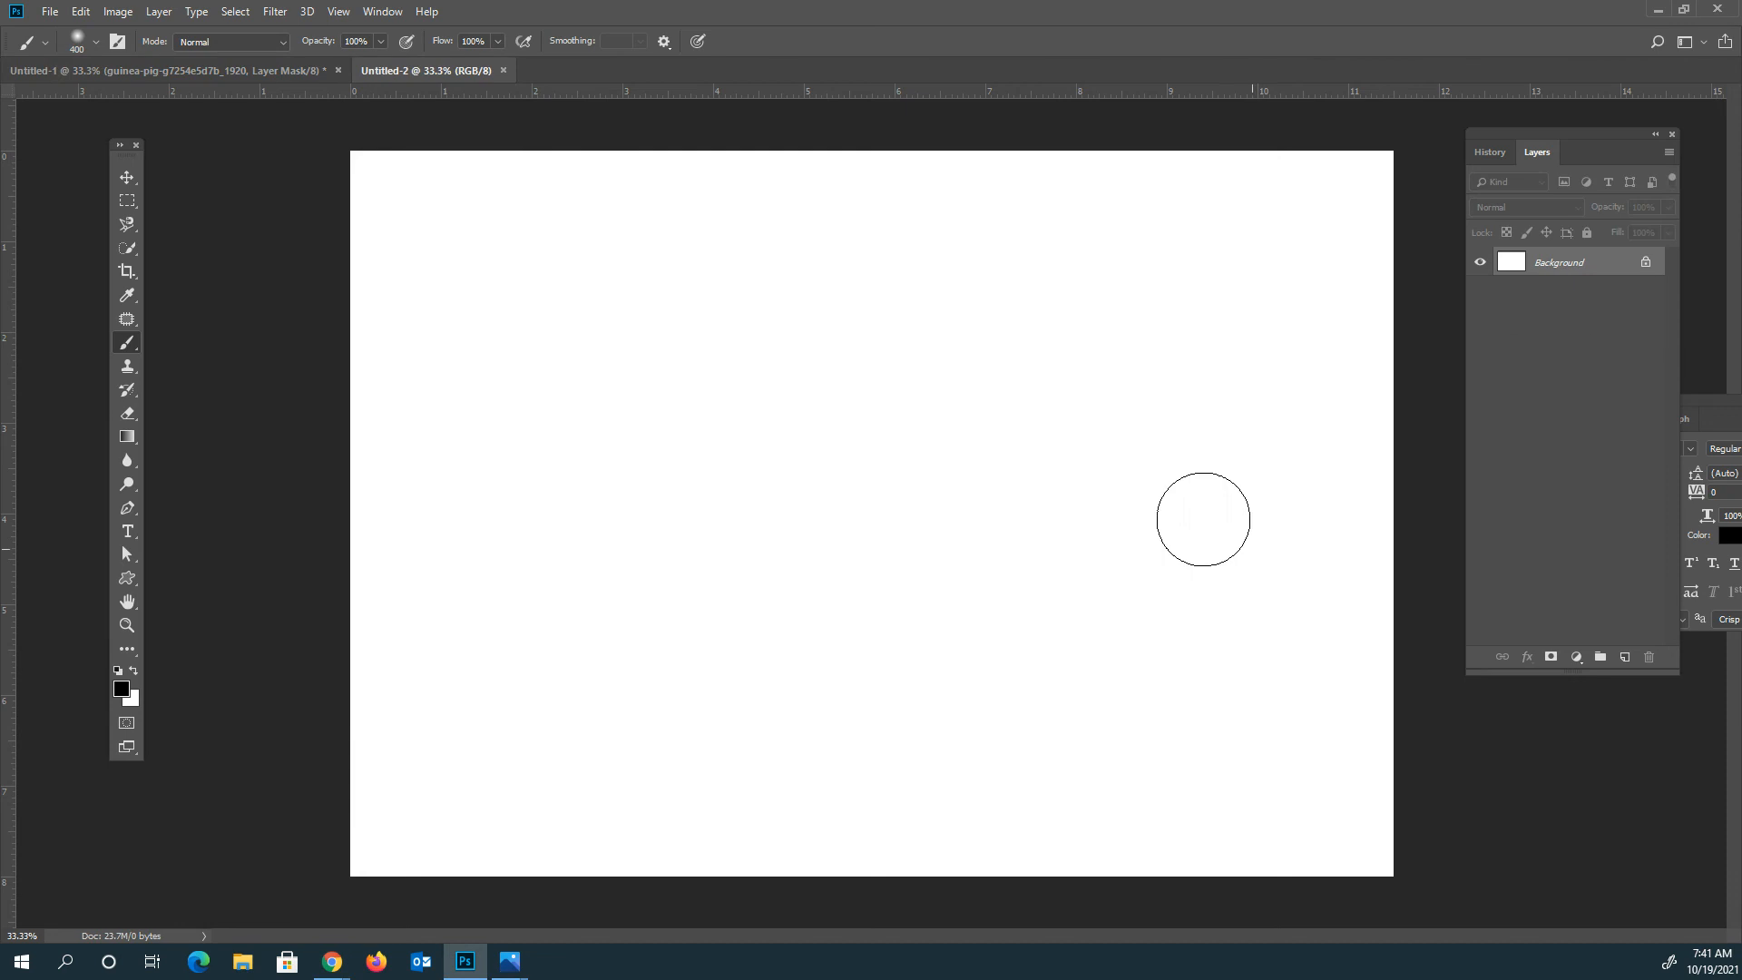
mouse_move(692, 505)
left_mouse_down()
mouse_move(890, 371)
mouse_move(566, 463)
mouse_move(818, 334)
mouse_move(621, 269)
mouse_move(564, 264)
left_mouse_up()
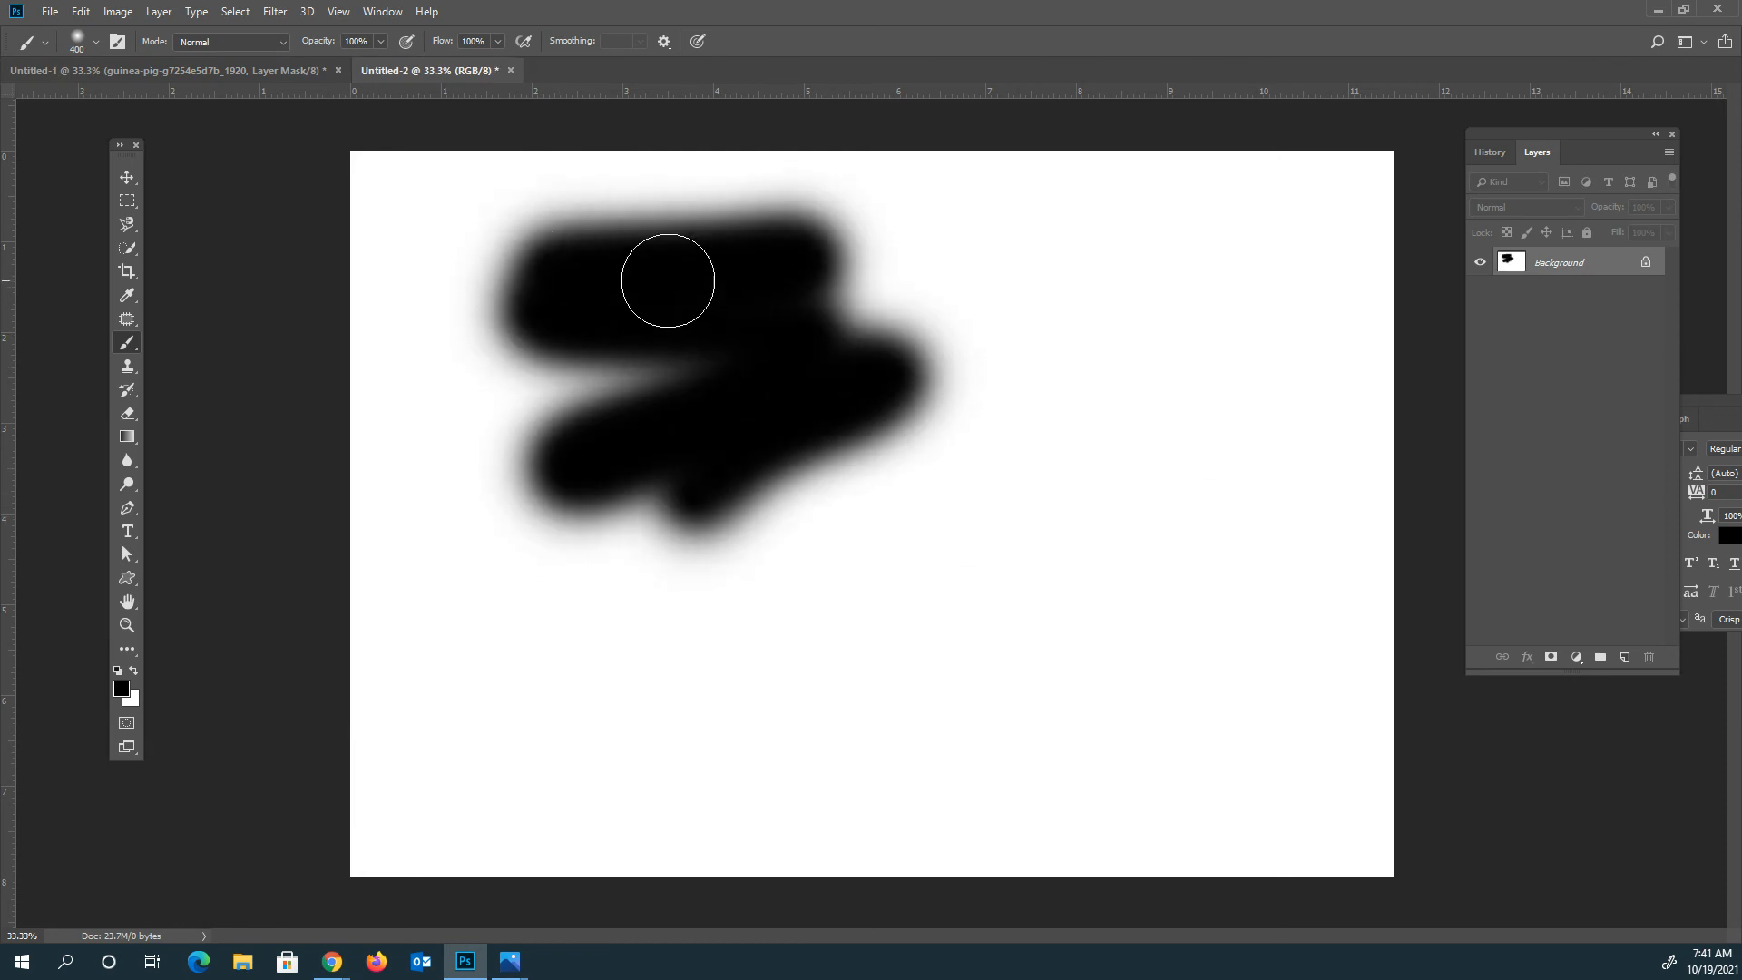
Look through the brush presets and their options, and reduce the brush size to 200 px
left_click(80, 41)
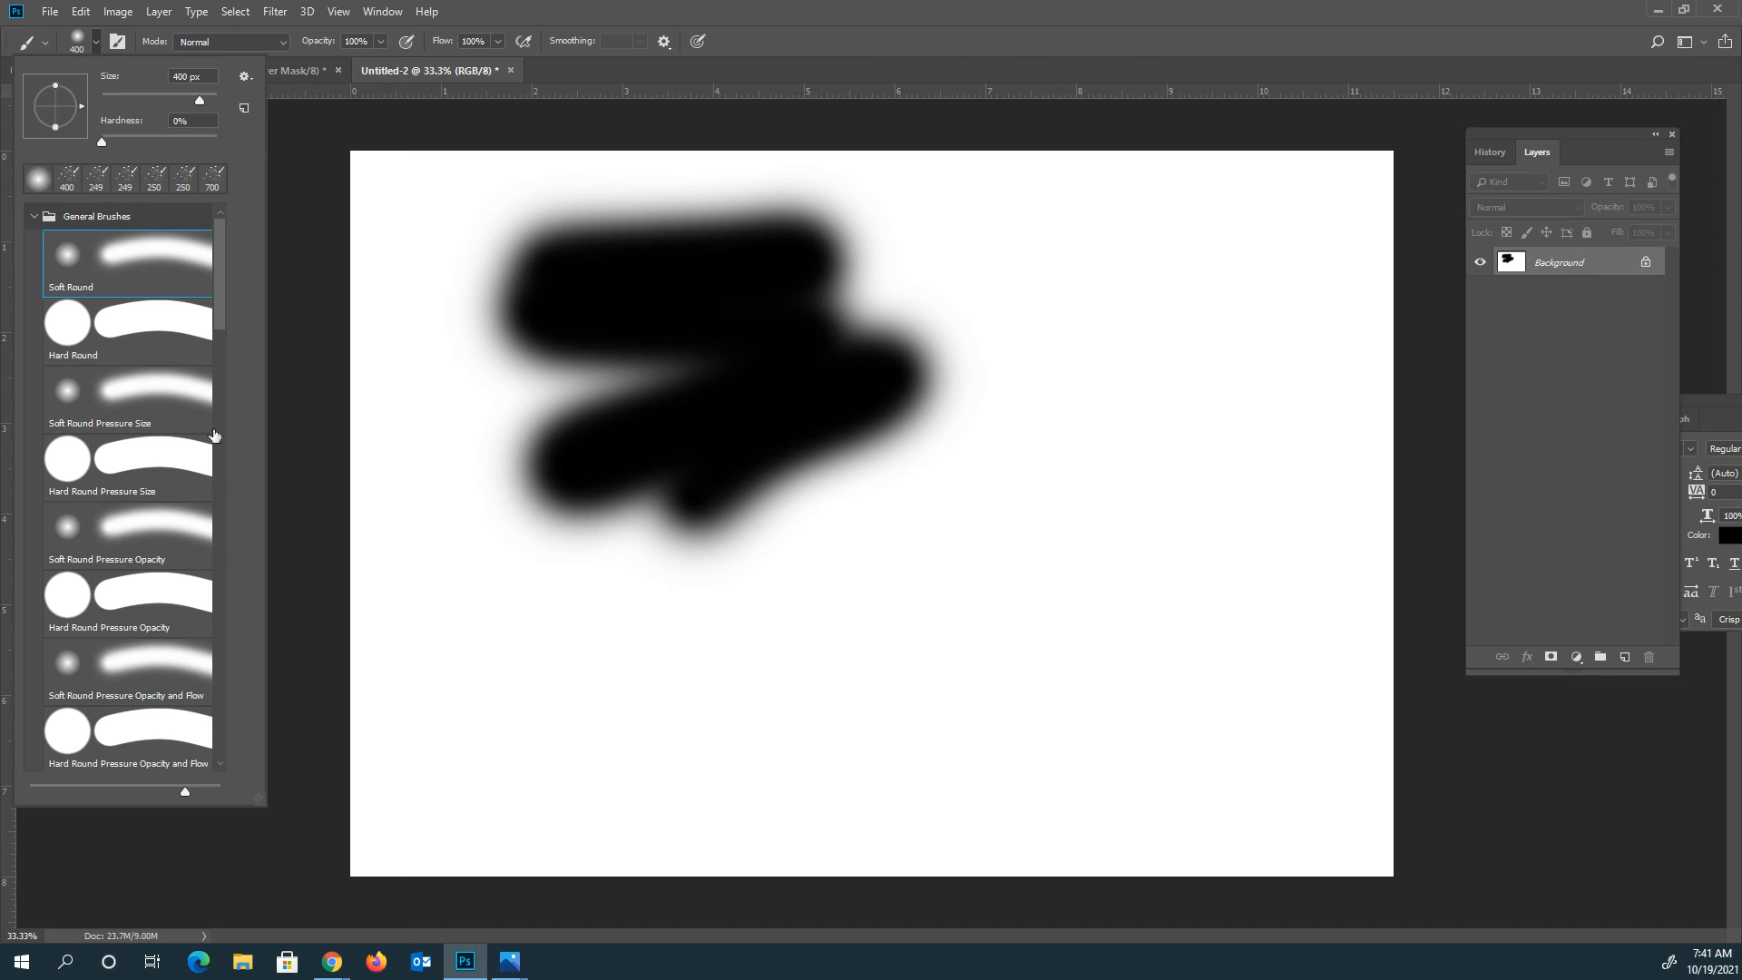
left_click(244, 77)
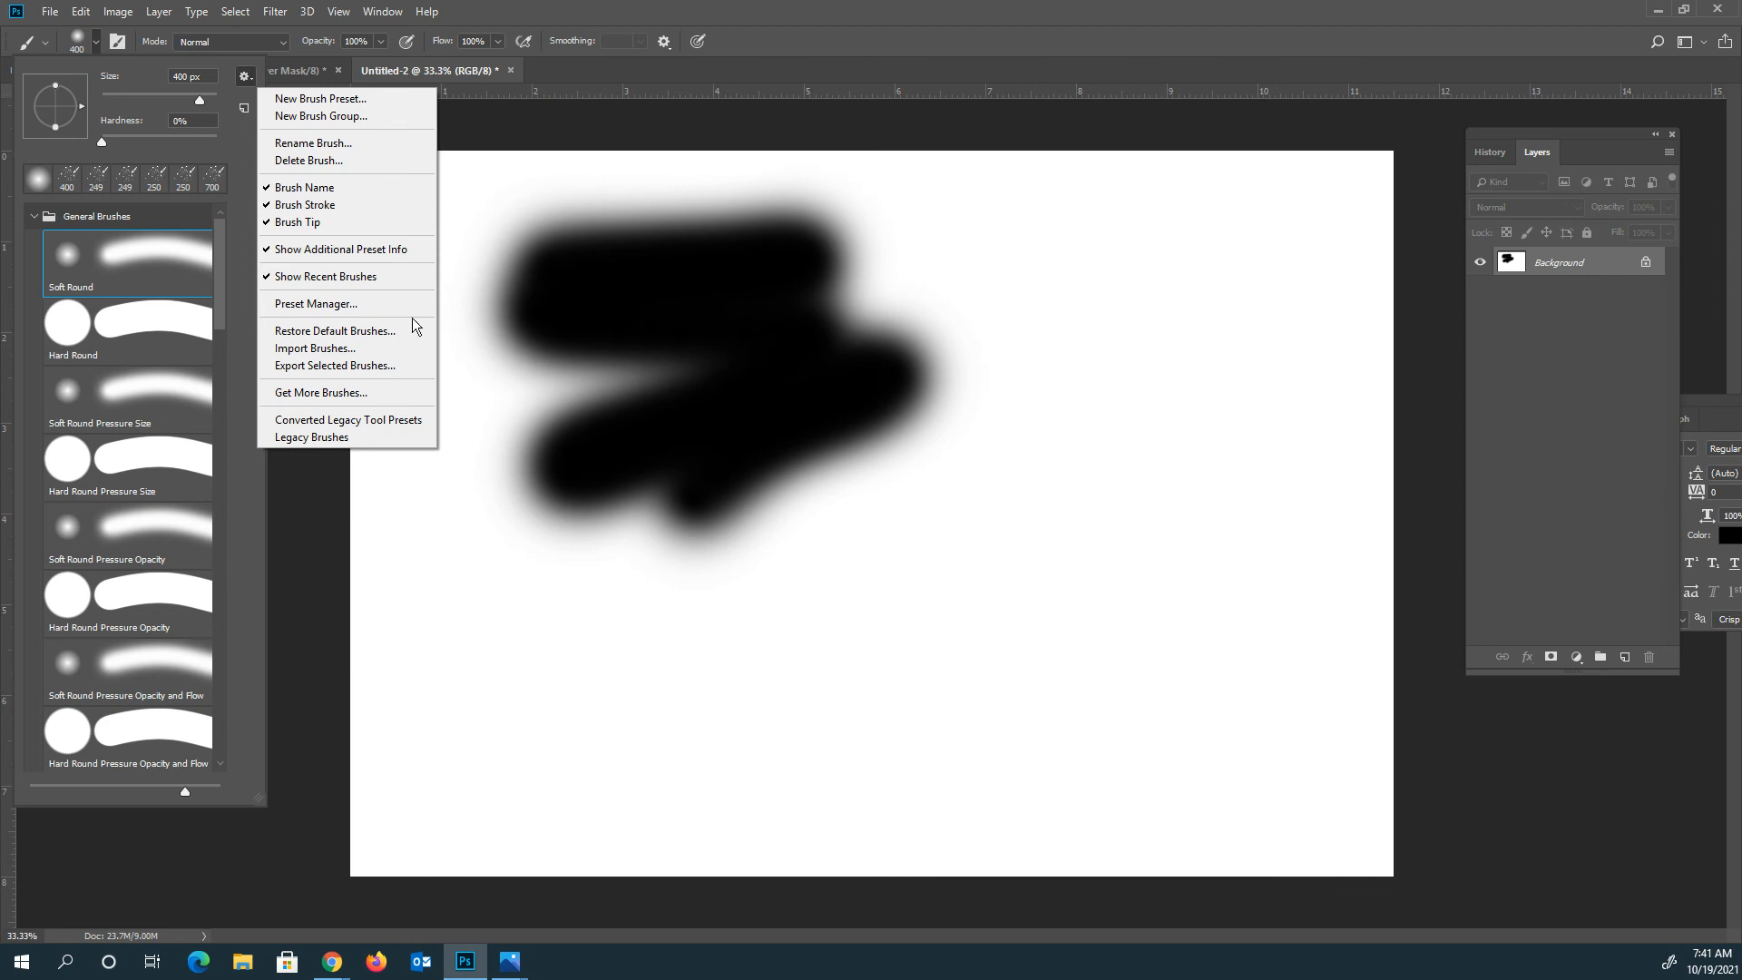
left_click(217, 255)
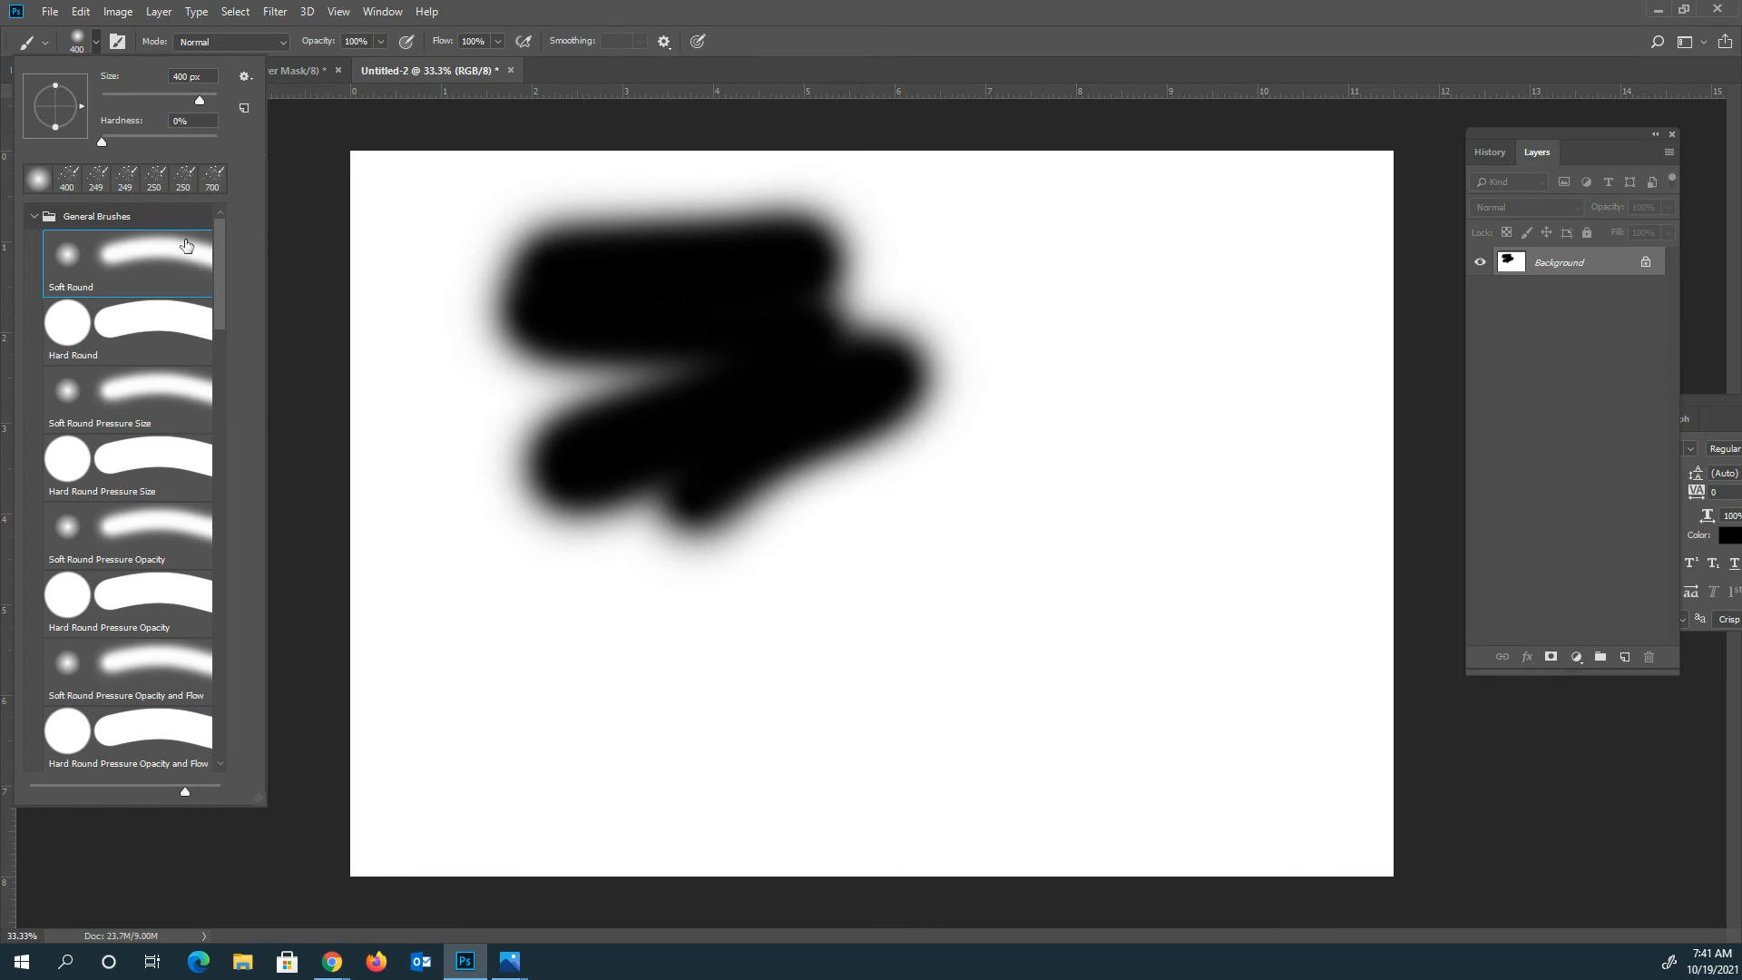
key("Escape")
key("bracketleft")
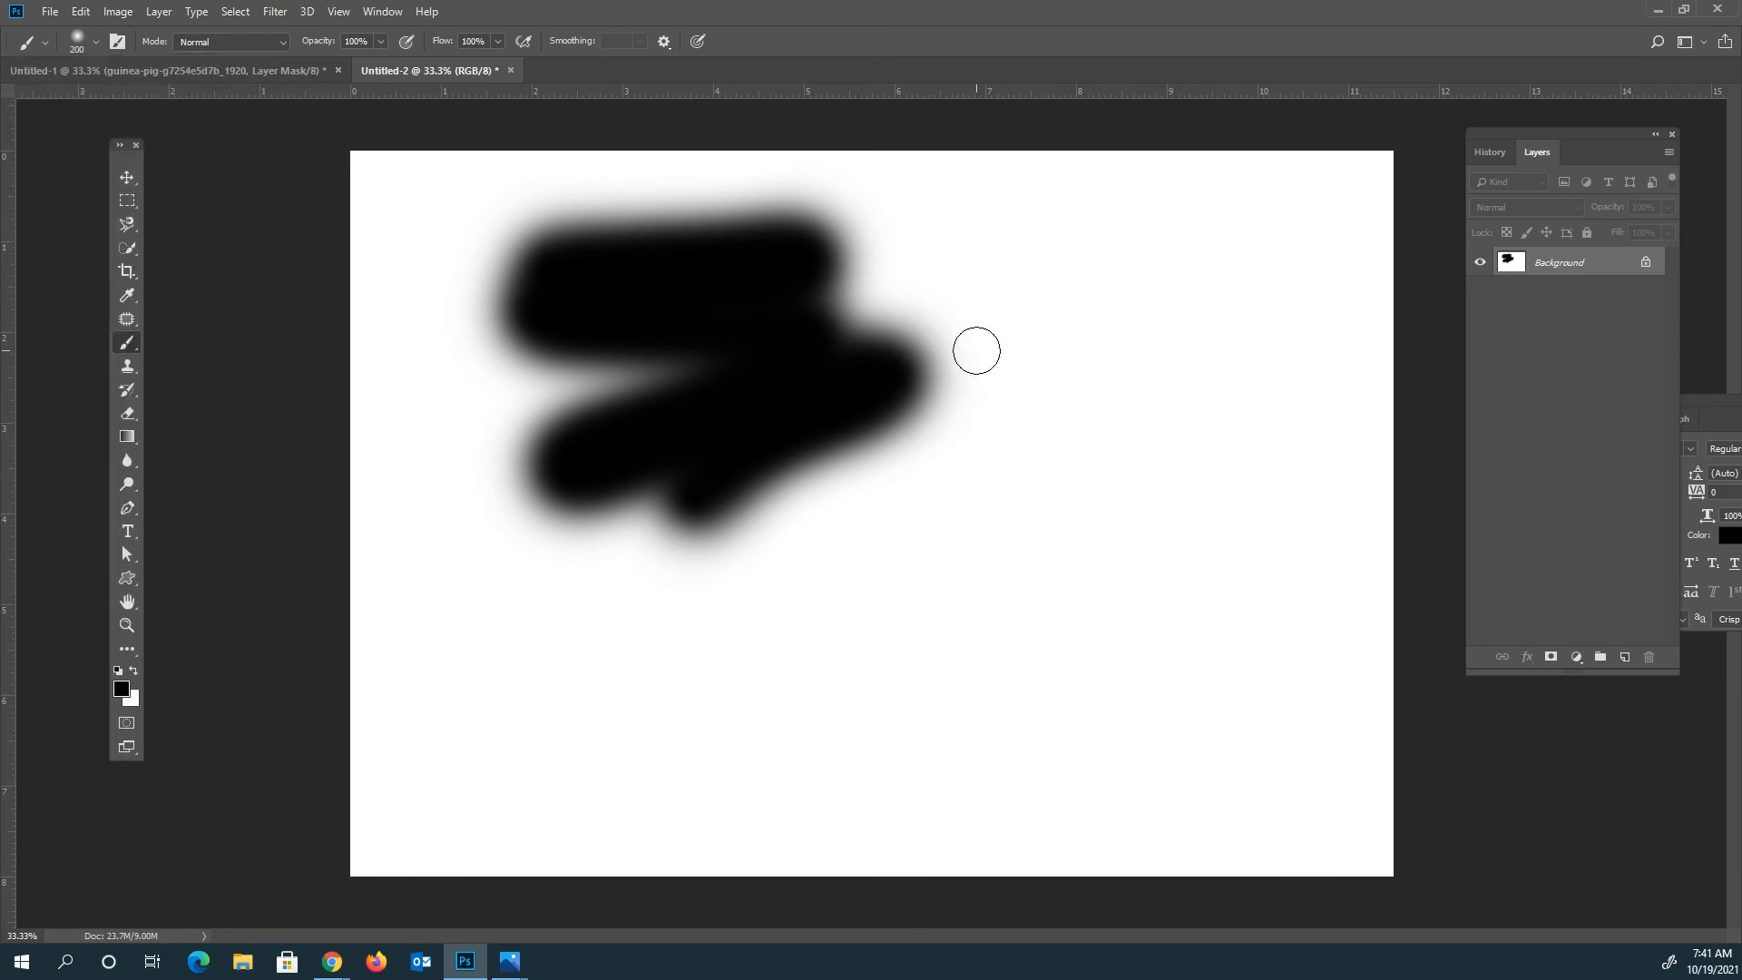
key("bracketleft")
key("bracketleft")
key("bracketleft")
key("bracketleft")
key("bracketleft")
key("bracketright")
key("bracketright")
key("bracketright")
Increase the Soft Round brush's hardness and paint a firmer-edged black scribble in the upper-right area of the canvas
left_click(96, 41)
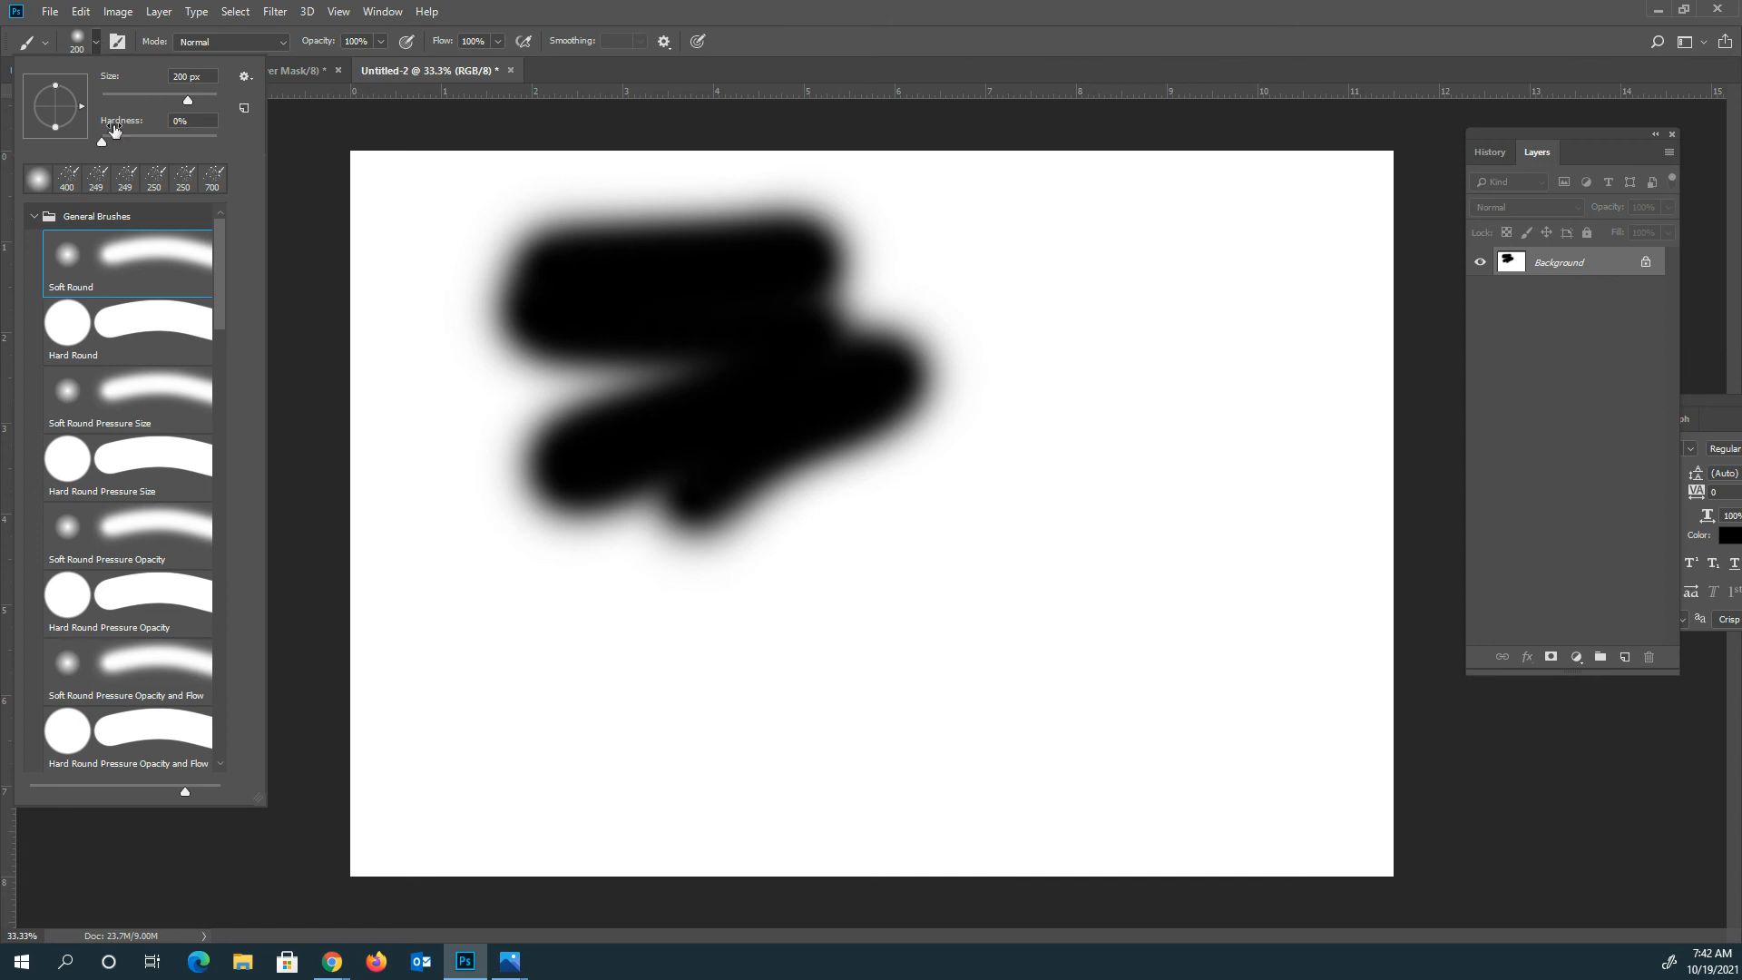
left_click_drag(103, 143, 151, 147)
mouse_move(1068, 292)
left_mouse_down()
mouse_move(1247, 300)
mouse_move(995, 321)
mouse_move(1320, 353)
mouse_move(1127, 372)
mouse_move(1221, 388)
mouse_move(1007, 388)
left_mouse_up()
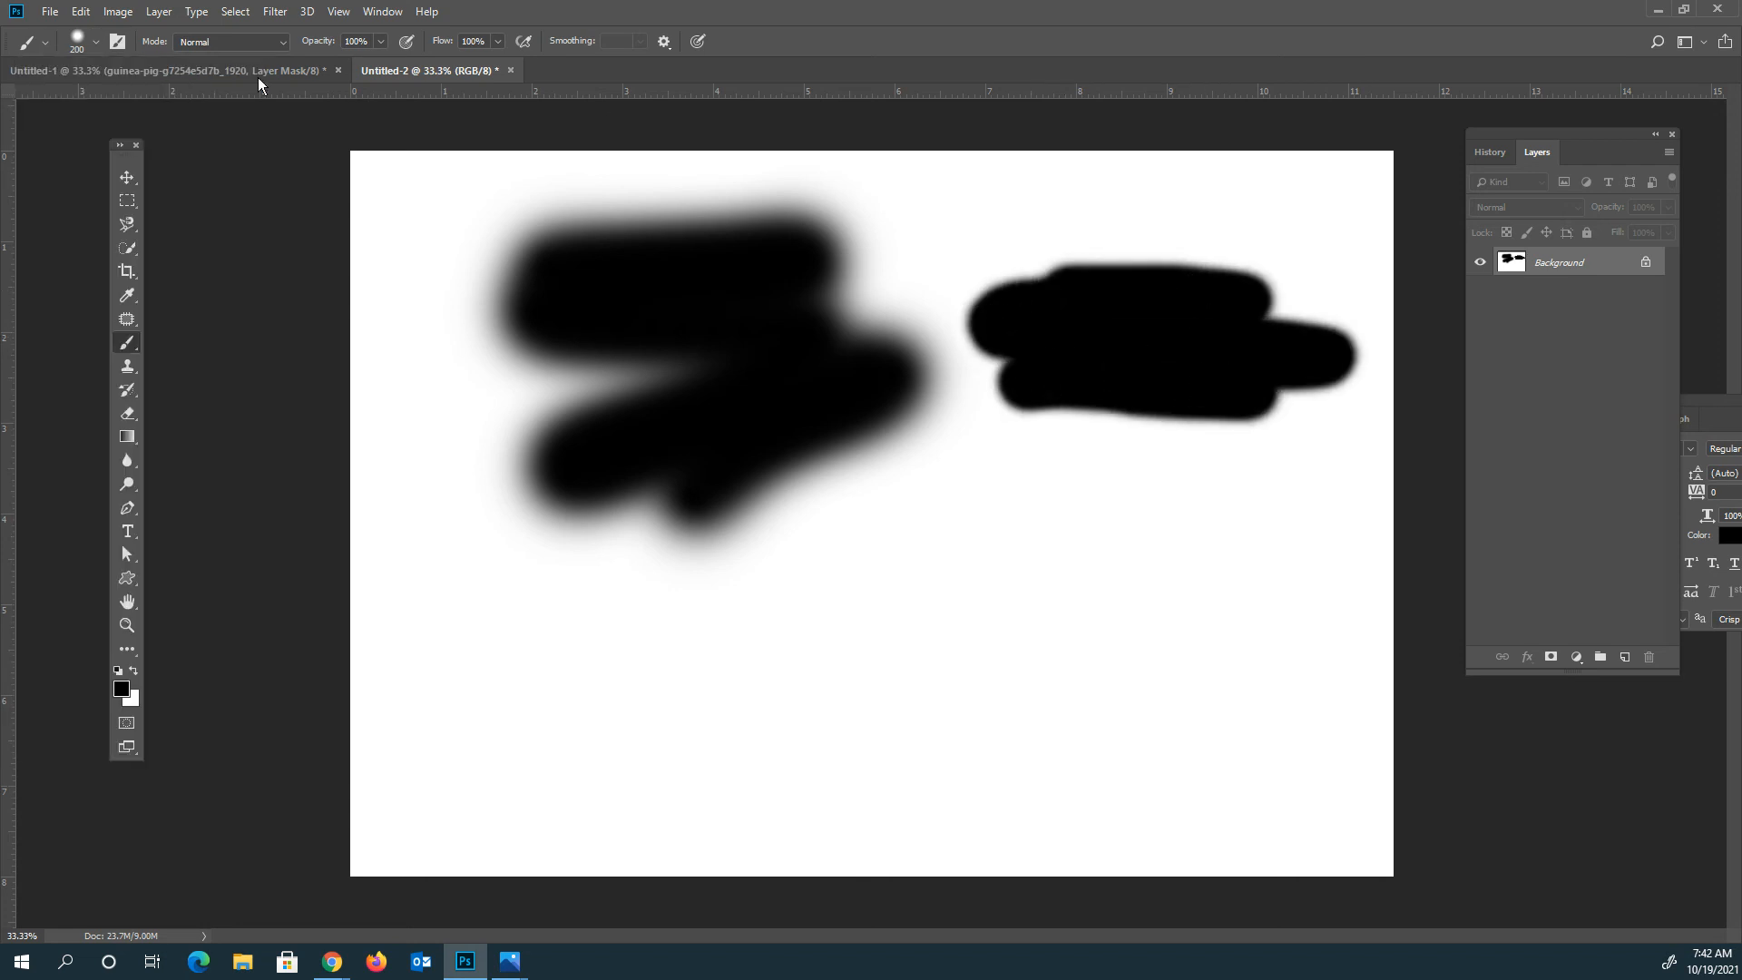
Set the brush hardness to 100% and paint a hard-edged black scribble below the soft one
left_click(88, 36)
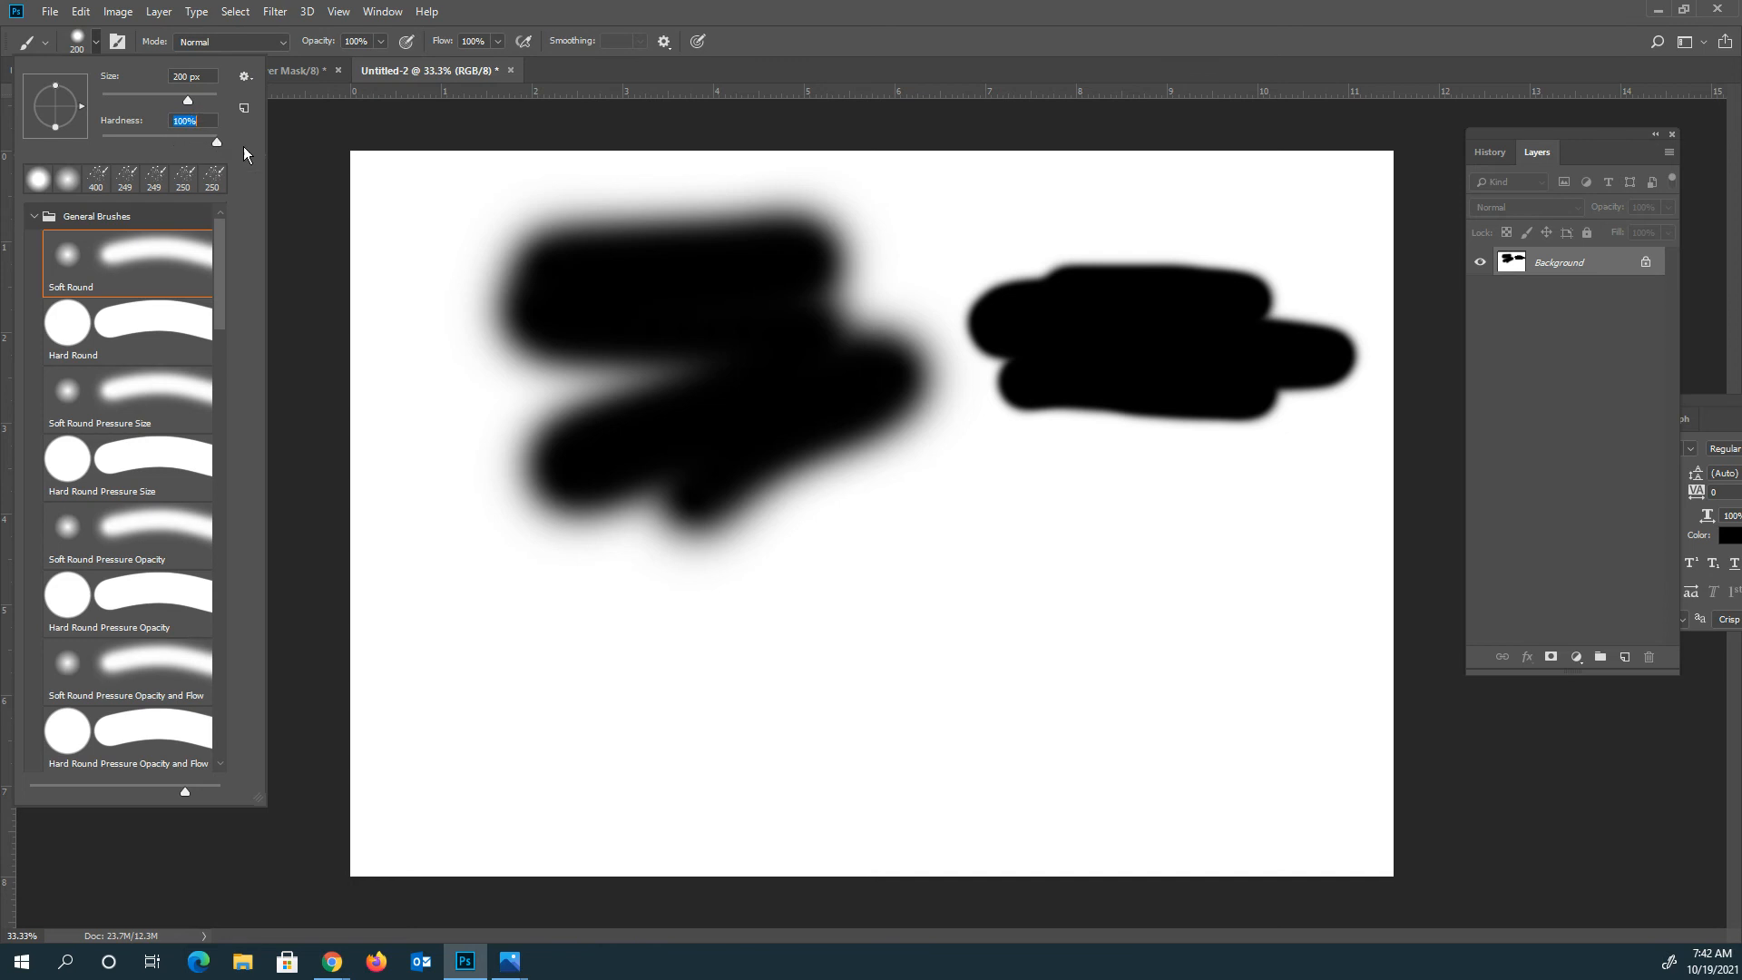
left_click(669, 599)
mouse_move(660, 606)
left_mouse_down()
mouse_move(707, 637)
mouse_move(631, 721)
left_mouse_up()
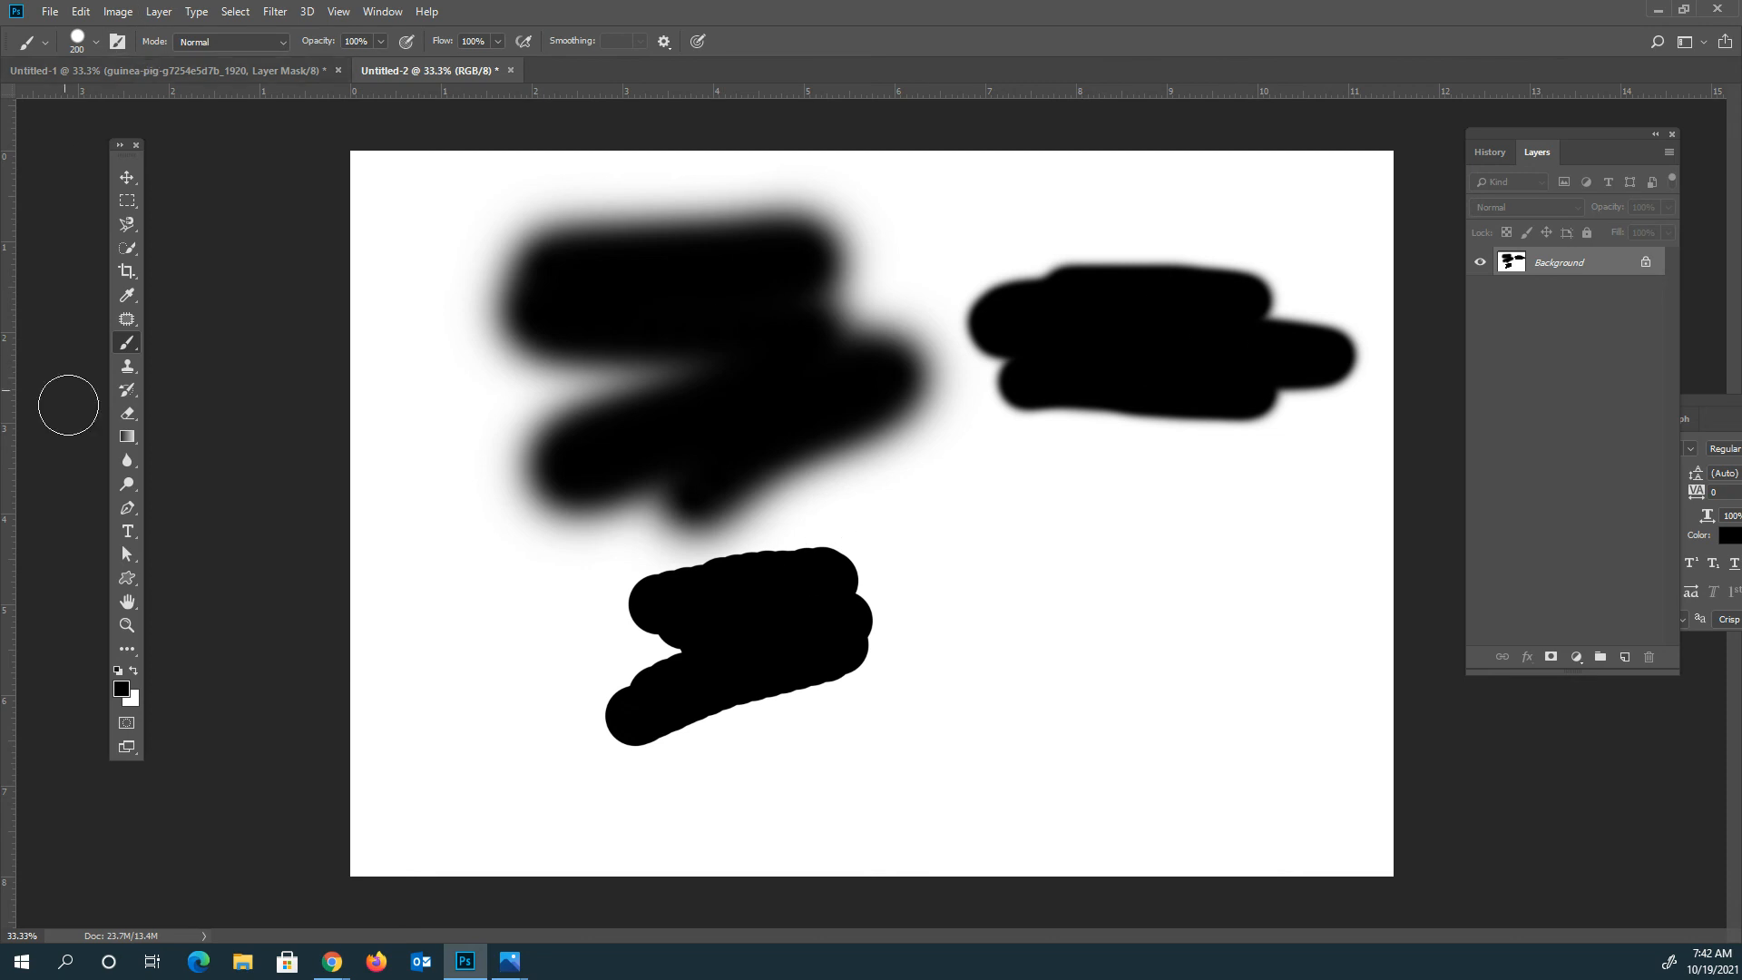
Choose the Hard Round brush preset and look over the other presets in the brush list
left_click(86, 39)
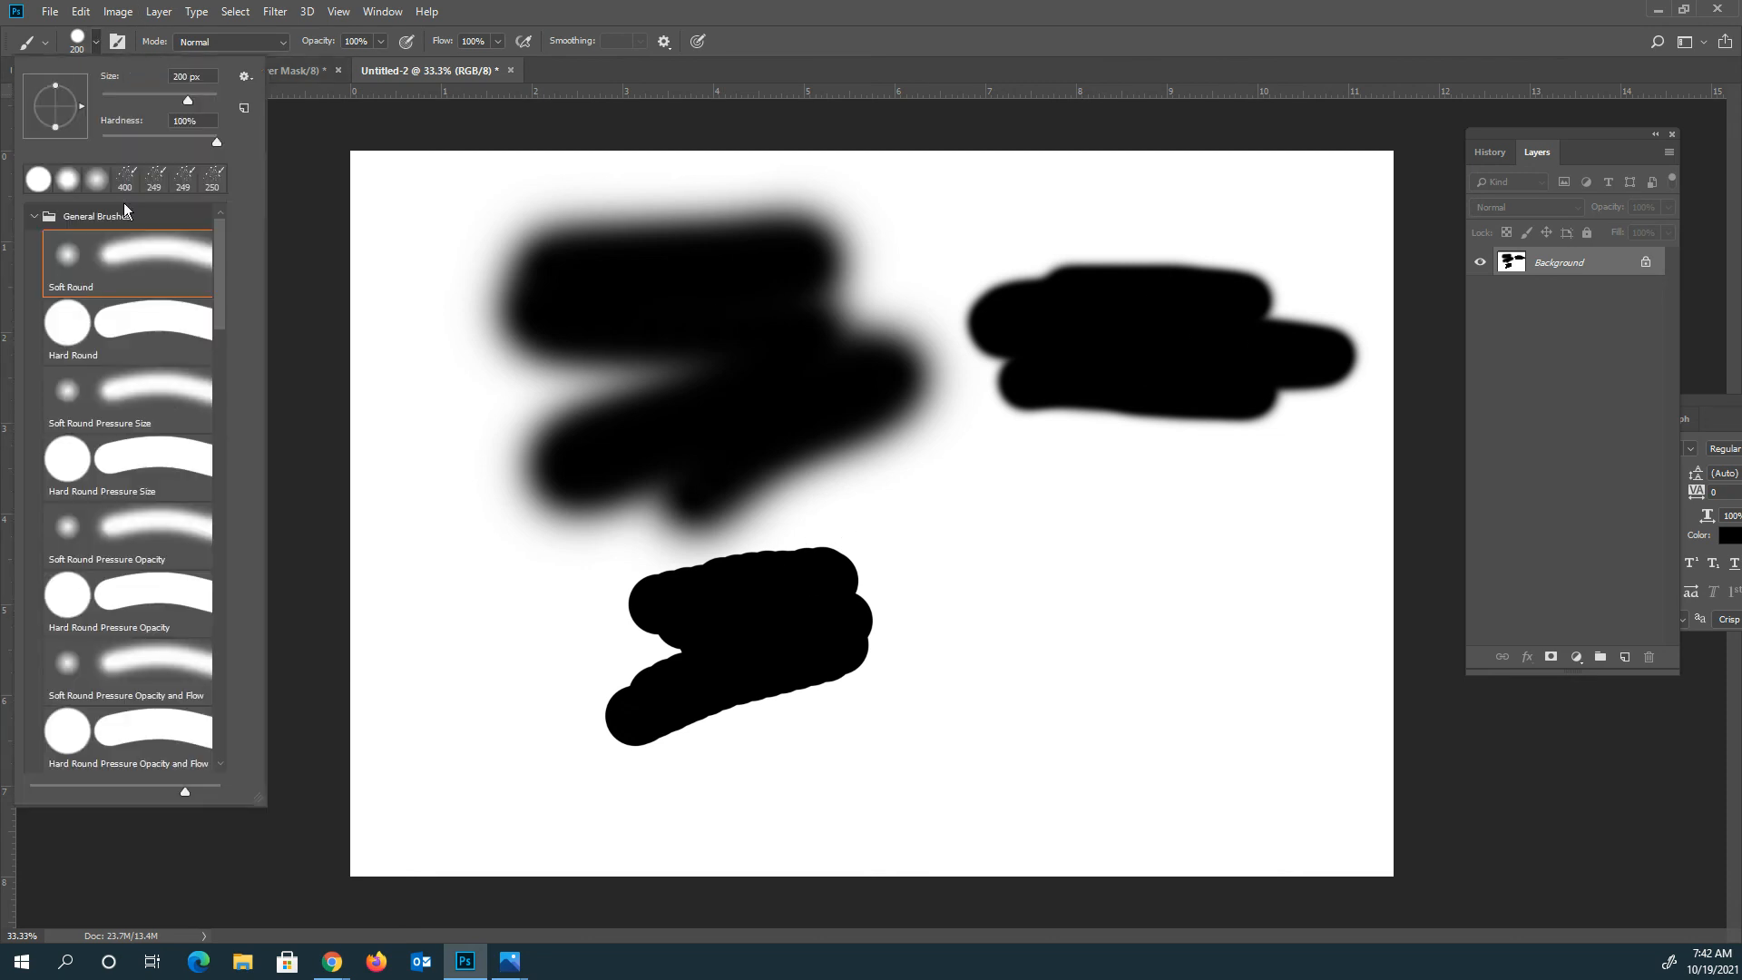
left_click(119, 337)
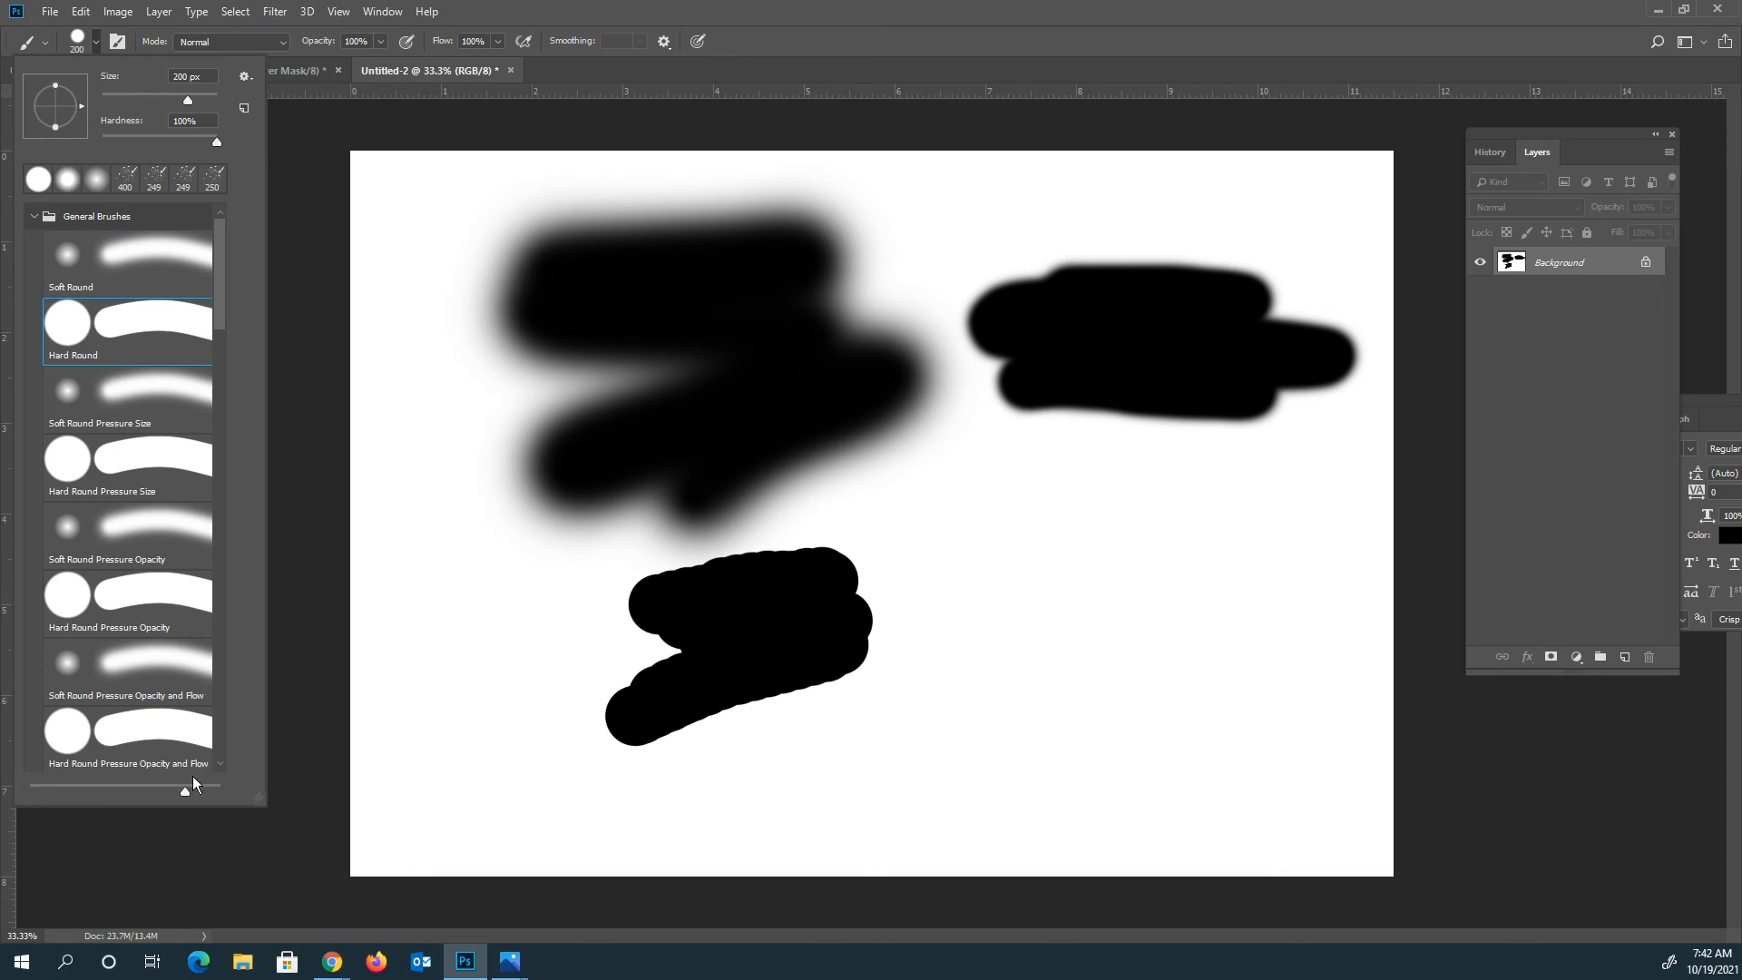
left_click(219, 764)
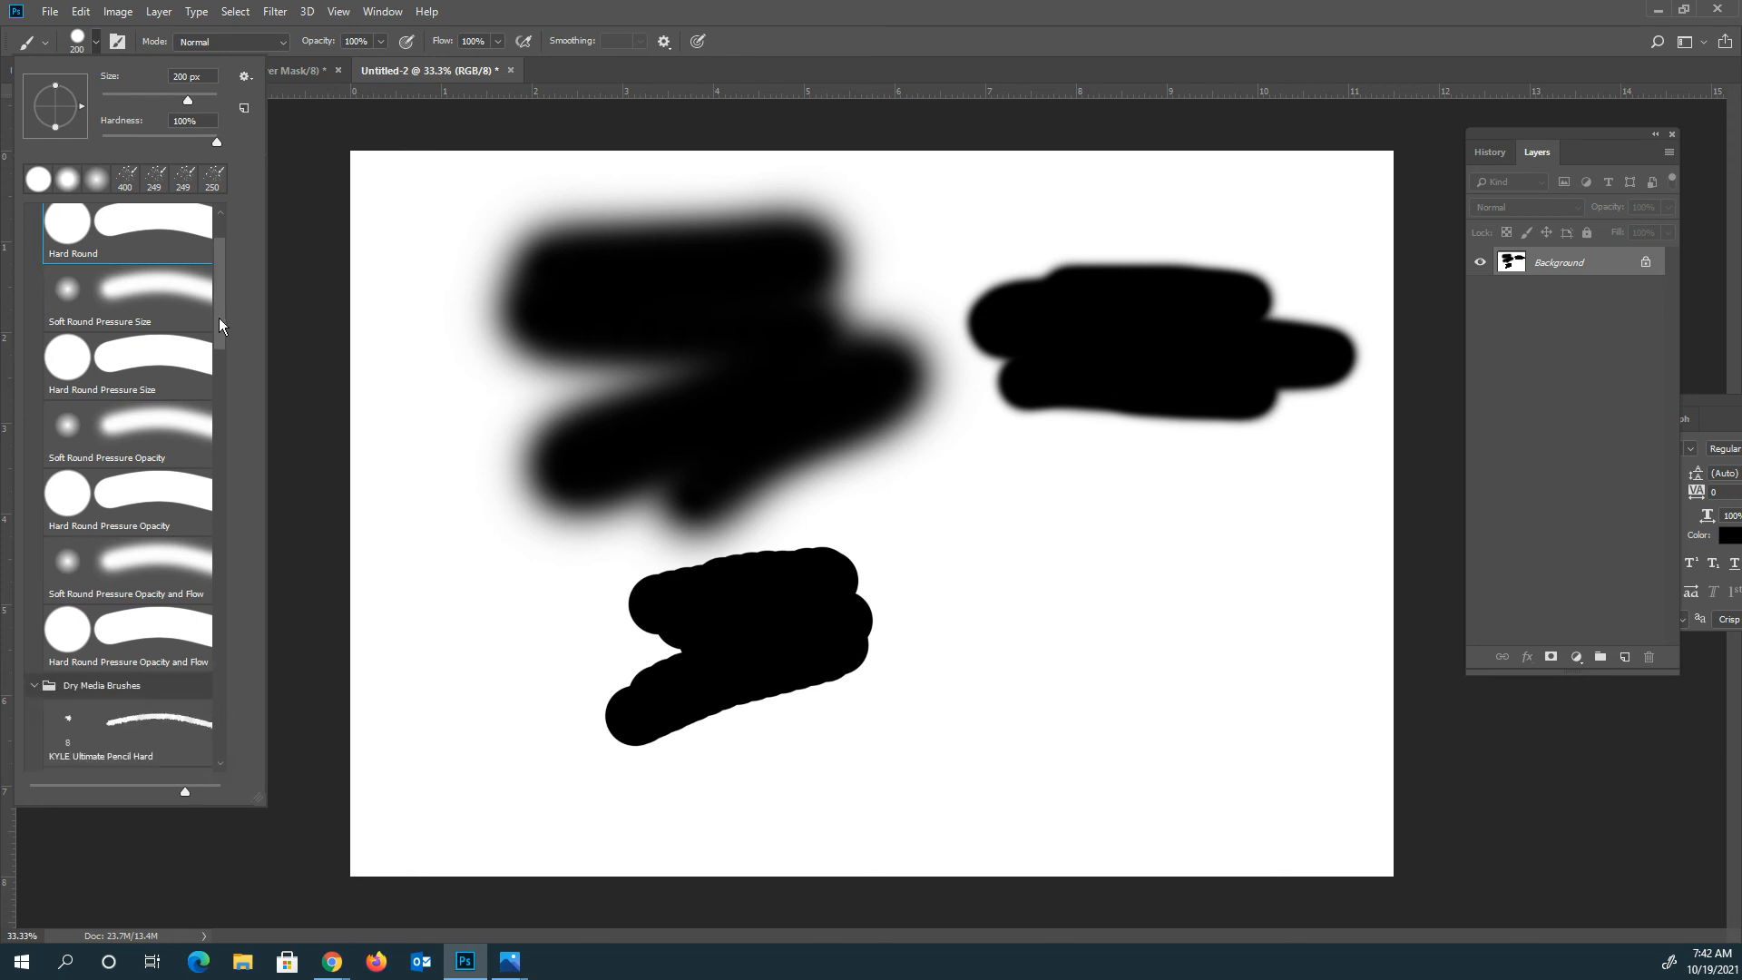
left_click_drag(219, 318, 232, 230)
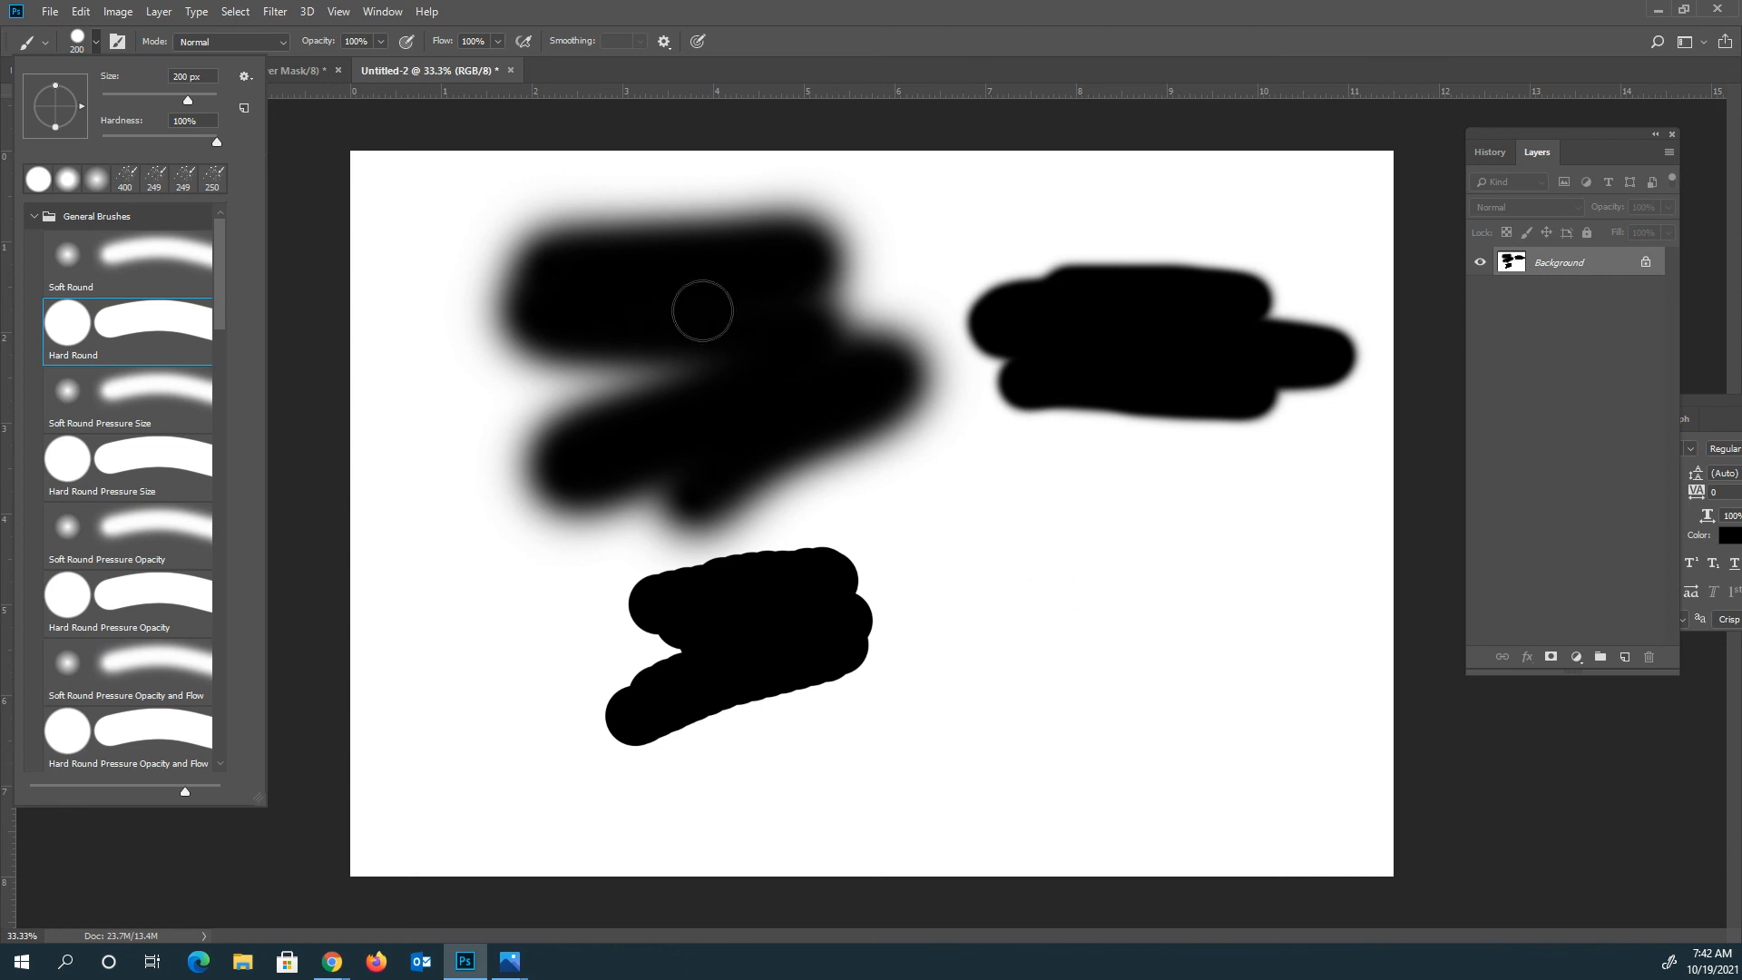
Return to the guinea pig and lion document and set the brush hardness to 0%
left_click(299, 69)
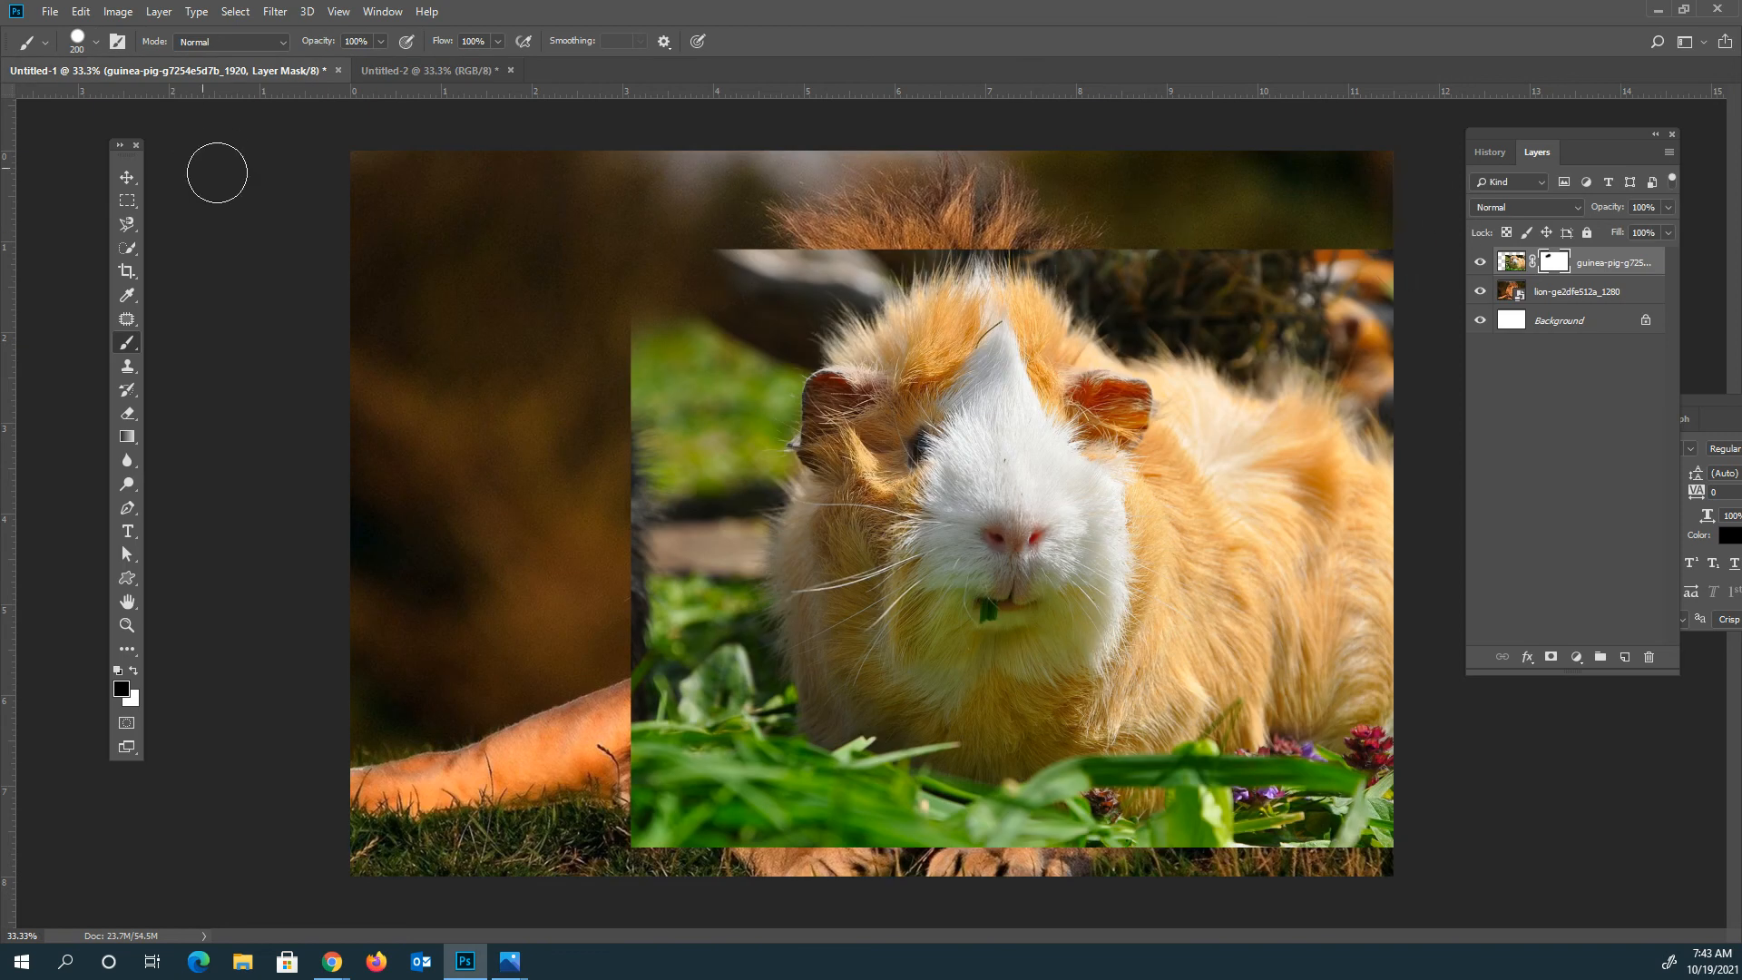
left_click(97, 46)
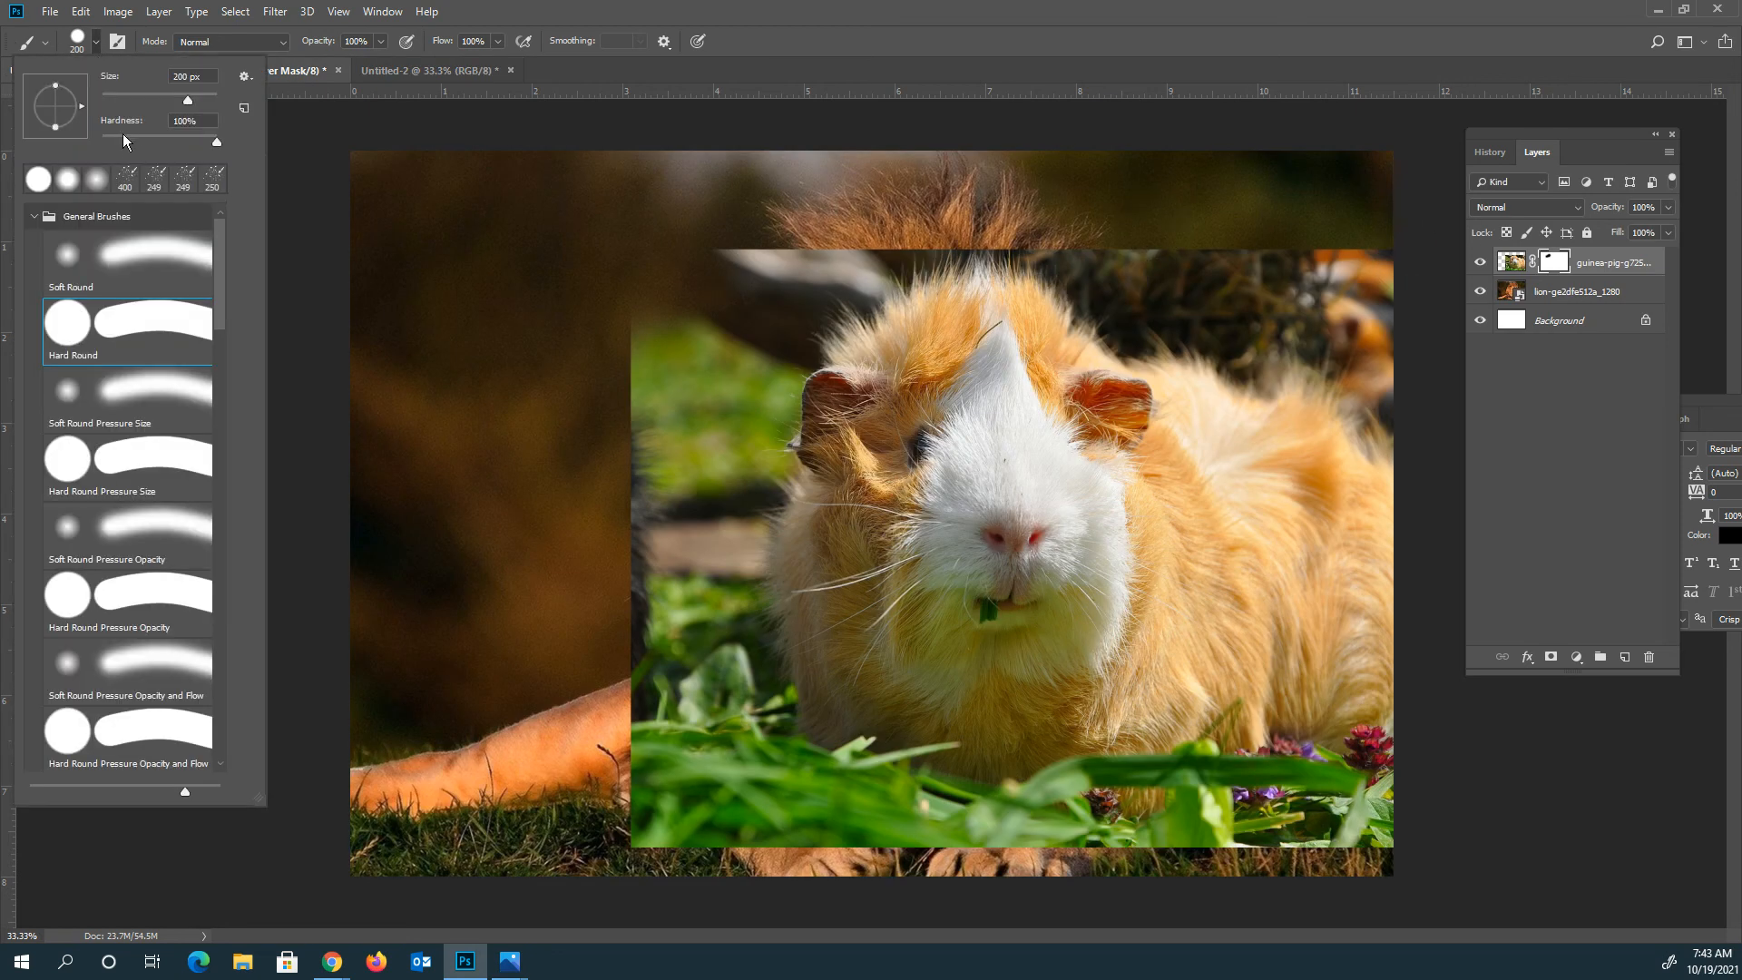
left_click_drag(105, 138, 100, 139)
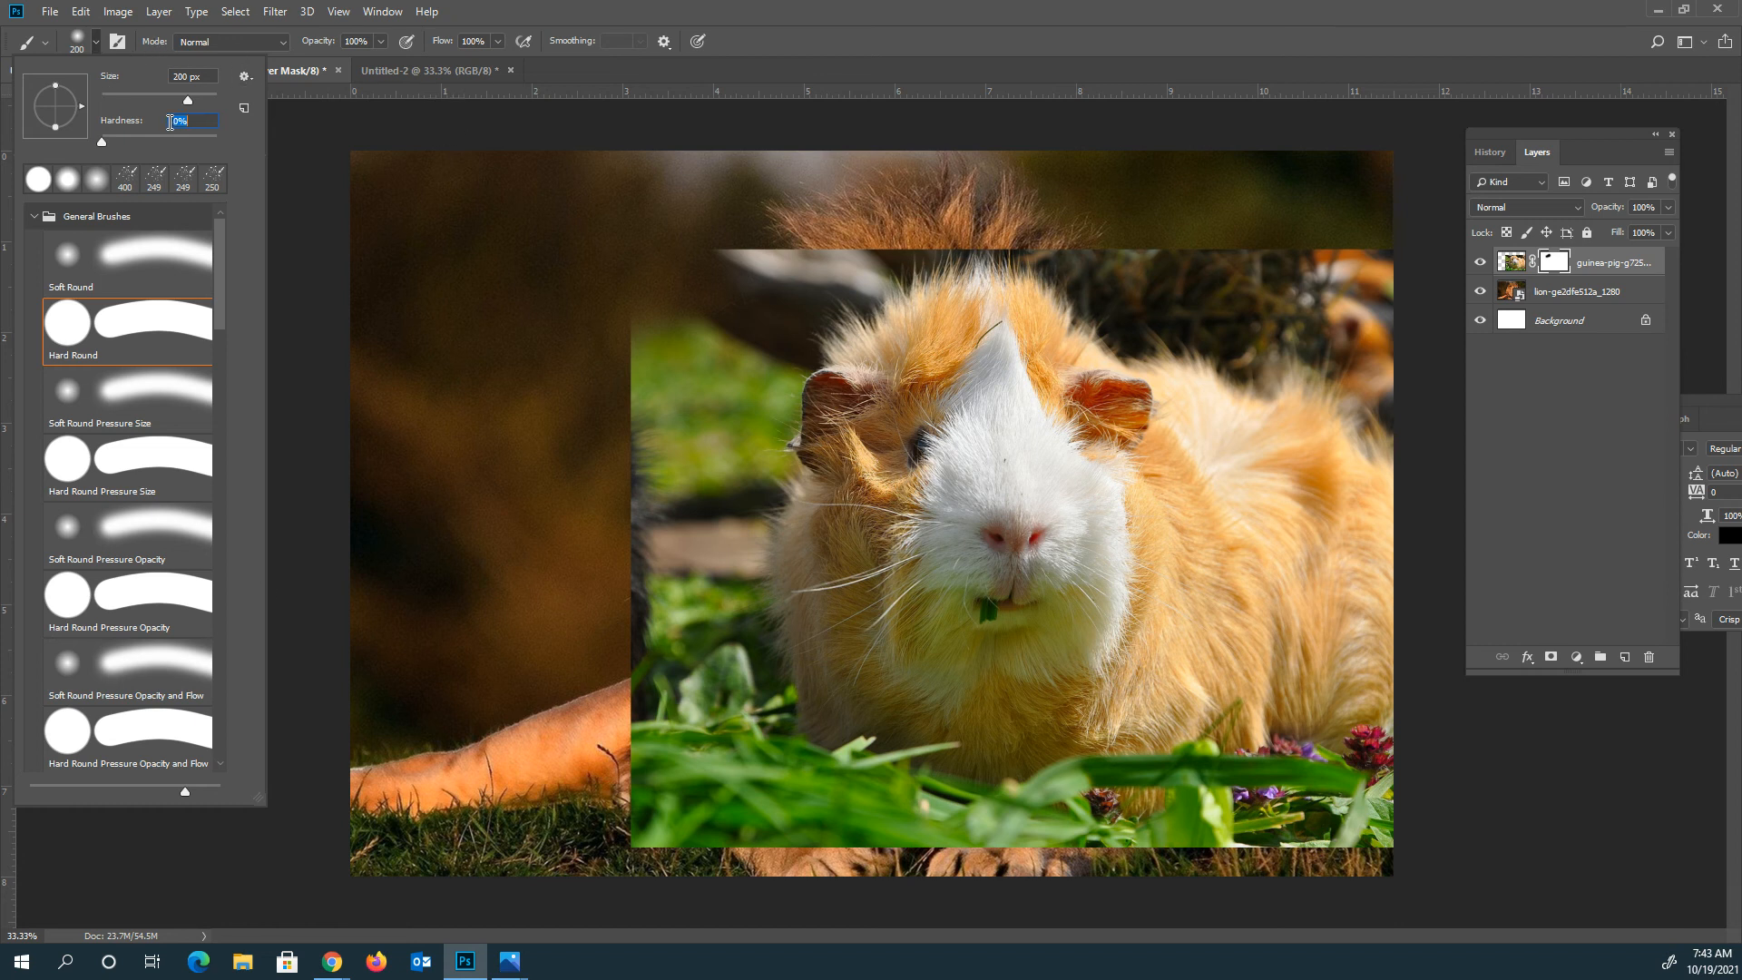
Enlarge the soft brush to 600 px and mask out the guinea pig photo's top edge over the lion's mane
left_click(380, 156)
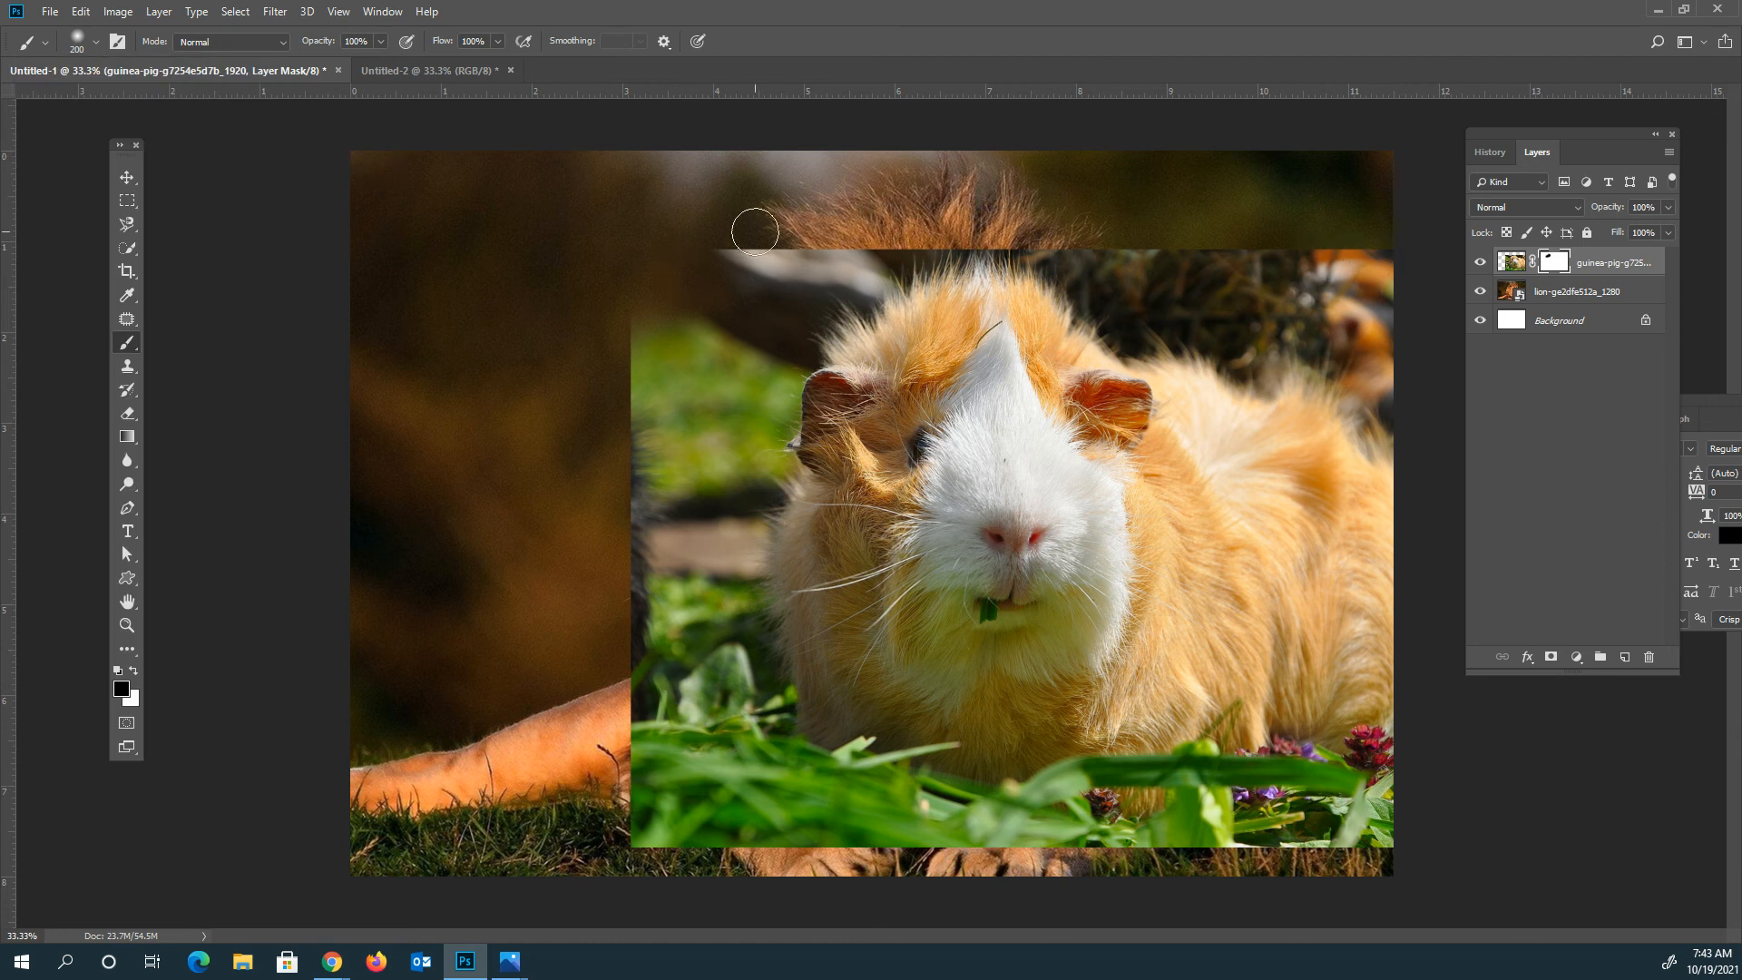
key("bracketright")
key("bracketright")
key("bracketright")
key("bracketright")
left_click_drag(932, 270, 898, 266)
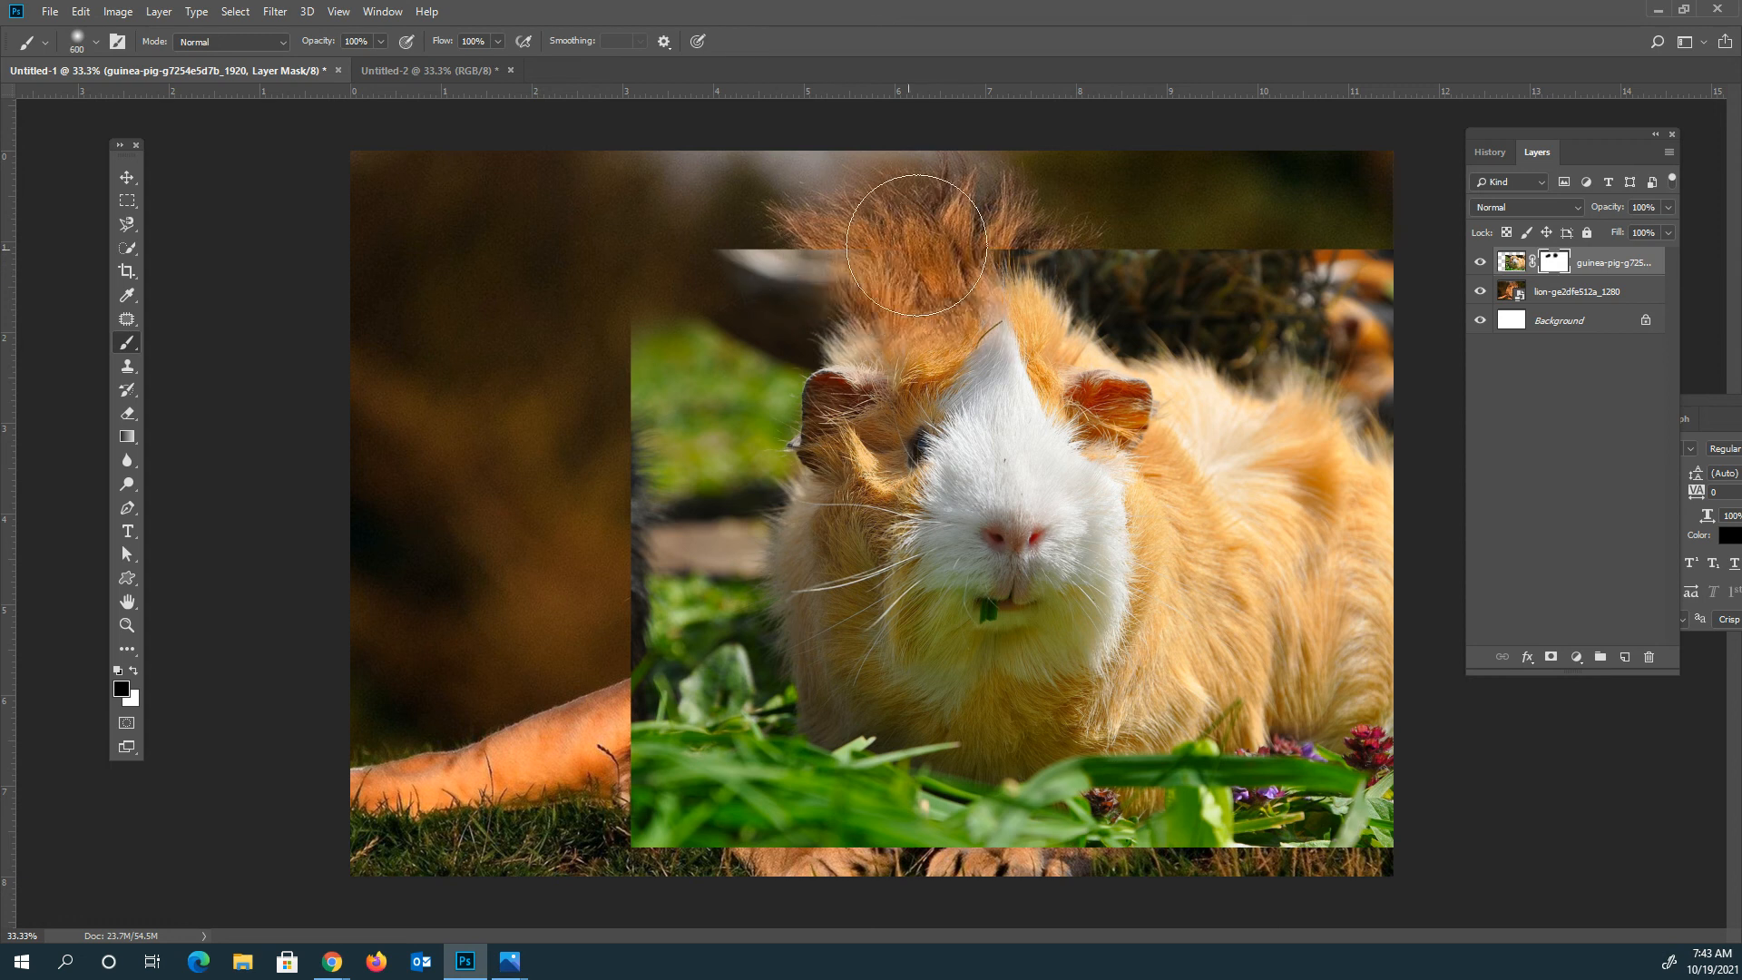
Reduce the brush size and mask out the photo's left side to reveal the lion's ear, mane and front leg
mouse_move(722, 286)
left_mouse_down()
mouse_move(880, 244)
mouse_move(805, 250)
mouse_move(827, 251)
mouse_move(742, 291)
left_mouse_up()
key("bracketleft")
key("bracketleft")
mouse_move(781, 303)
left_mouse_down()
mouse_move(690, 404)
mouse_move(685, 310)
mouse_move(624, 409)
mouse_move(635, 517)
mouse_move(672, 452)
mouse_move(693, 793)
left_mouse_up()
key("bracketleft")
key("bracketleft")
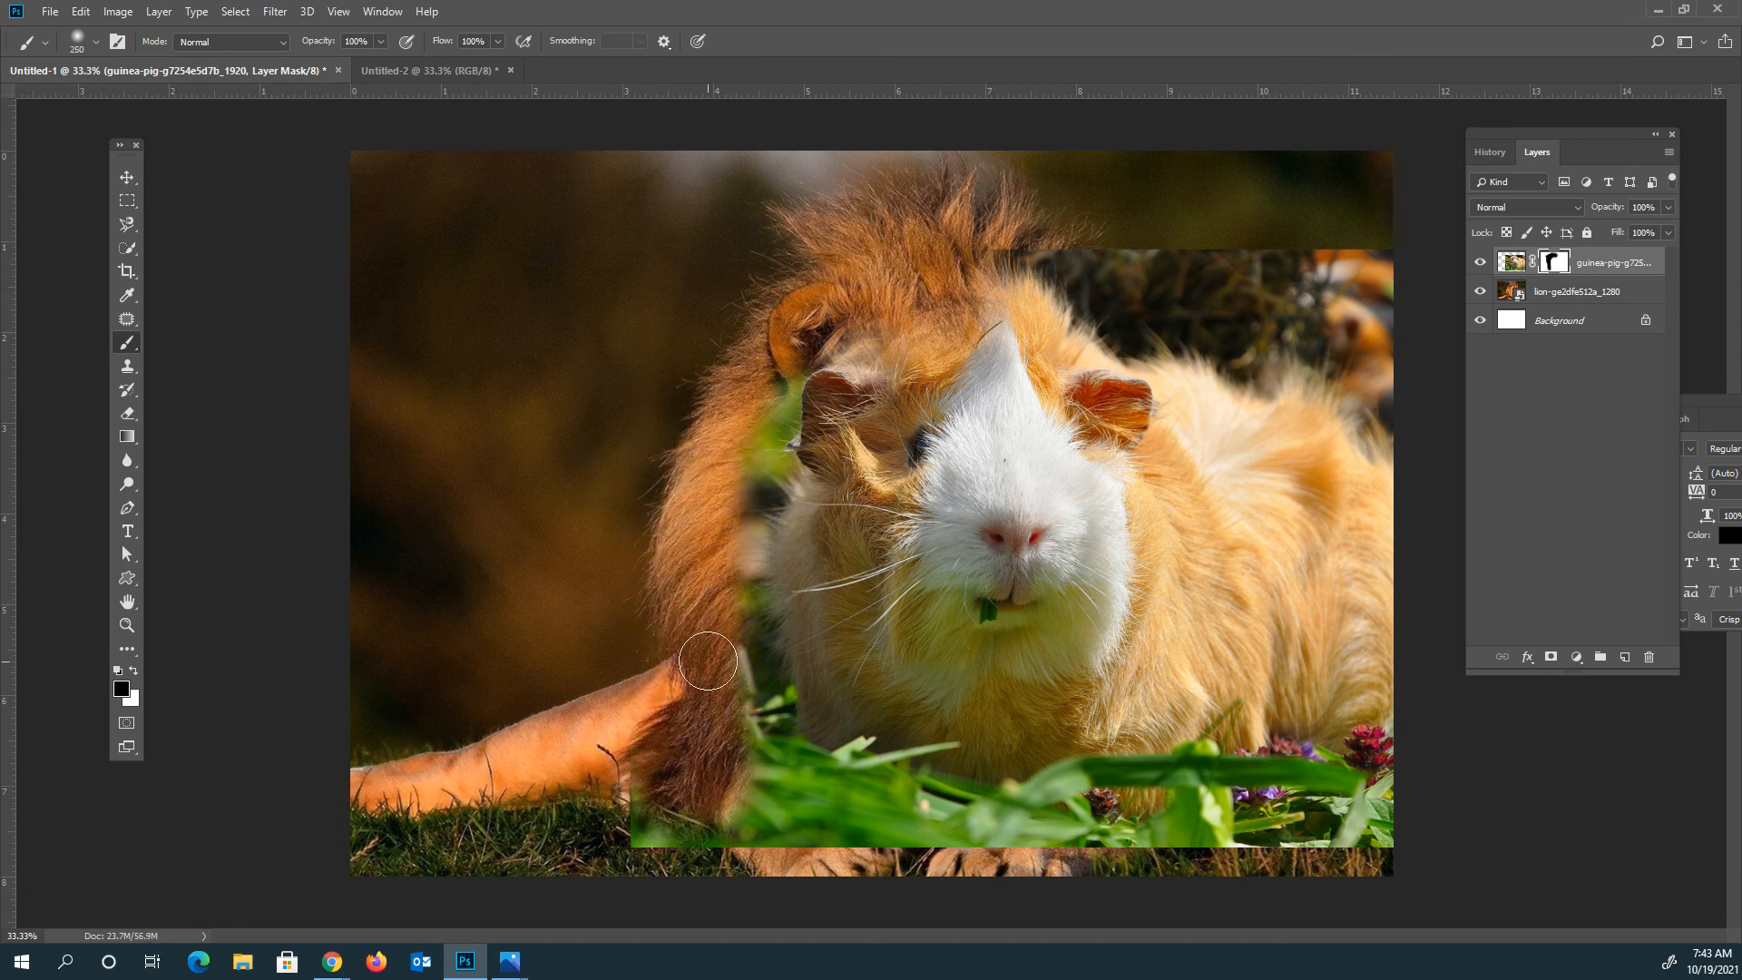
mouse_move(770, 387)
left_mouse_down()
mouse_move(755, 636)
mouse_move(816, 776)
mouse_move(880, 817)
mouse_move(614, 840)
mouse_move(648, 770)
mouse_move(655, 857)
mouse_move(711, 781)
mouse_move(738, 679)
mouse_move(768, 801)
left_mouse_up()
Mask out the guinea pig's body and grass below and right of its face with 500 and 400 px brushes, including stray leaves
mouse_move(774, 718)
left_mouse_down()
mouse_move(876, 779)
mouse_move(1043, 835)
mouse_move(907, 840)
mouse_move(1397, 841)
mouse_move(1404, 774)
mouse_move(1112, 794)
mouse_move(1162, 692)
mouse_move(1196, 470)
mouse_move(1225, 795)
mouse_move(1320, 739)
mouse_move(1403, 337)
mouse_move(1376, 688)
mouse_move(1326, 303)
mouse_move(1283, 692)
mouse_move(1244, 340)
mouse_move(1283, 622)
left_mouse_up()
key("bracketright")
key("bracketright")
key("bracketright")
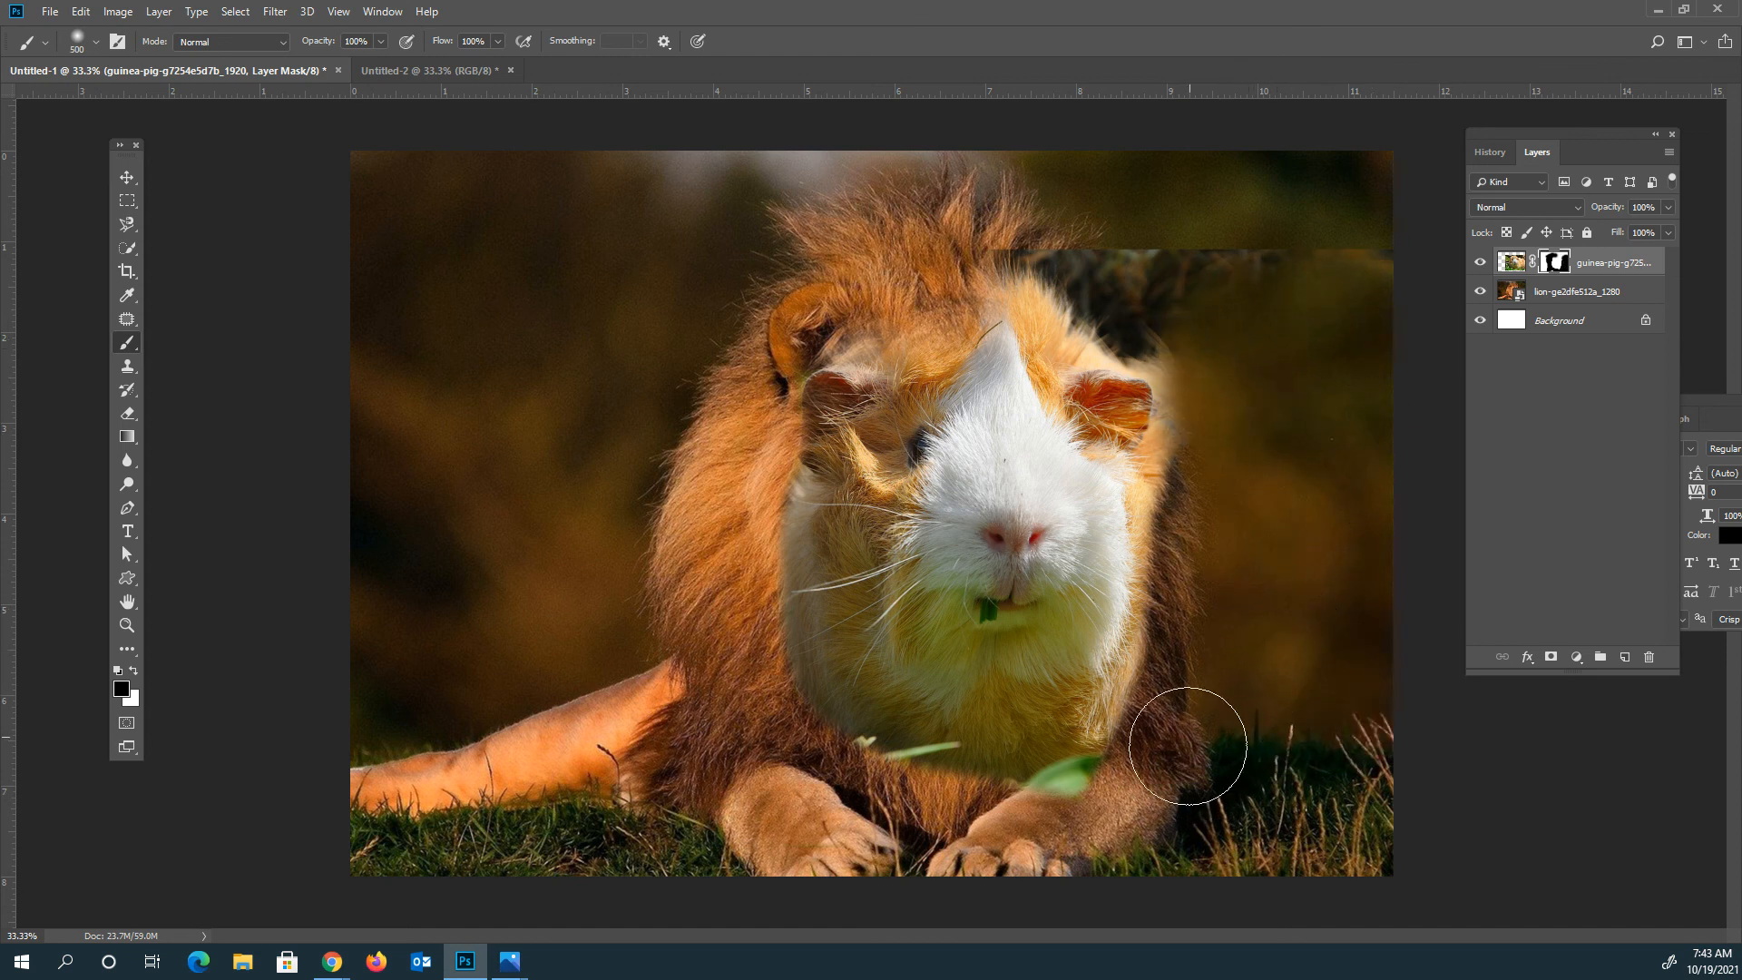
mouse_move(1185, 759)
left_mouse_down()
mouse_move(1167, 711)
mouse_move(1213, 591)
mouse_move(1264, 342)
mouse_move(1185, 276)
mouse_move(1089, 233)
mouse_move(946, 201)
mouse_move(1033, 199)
mouse_move(1118, 238)
left_mouse_up()
key("[")
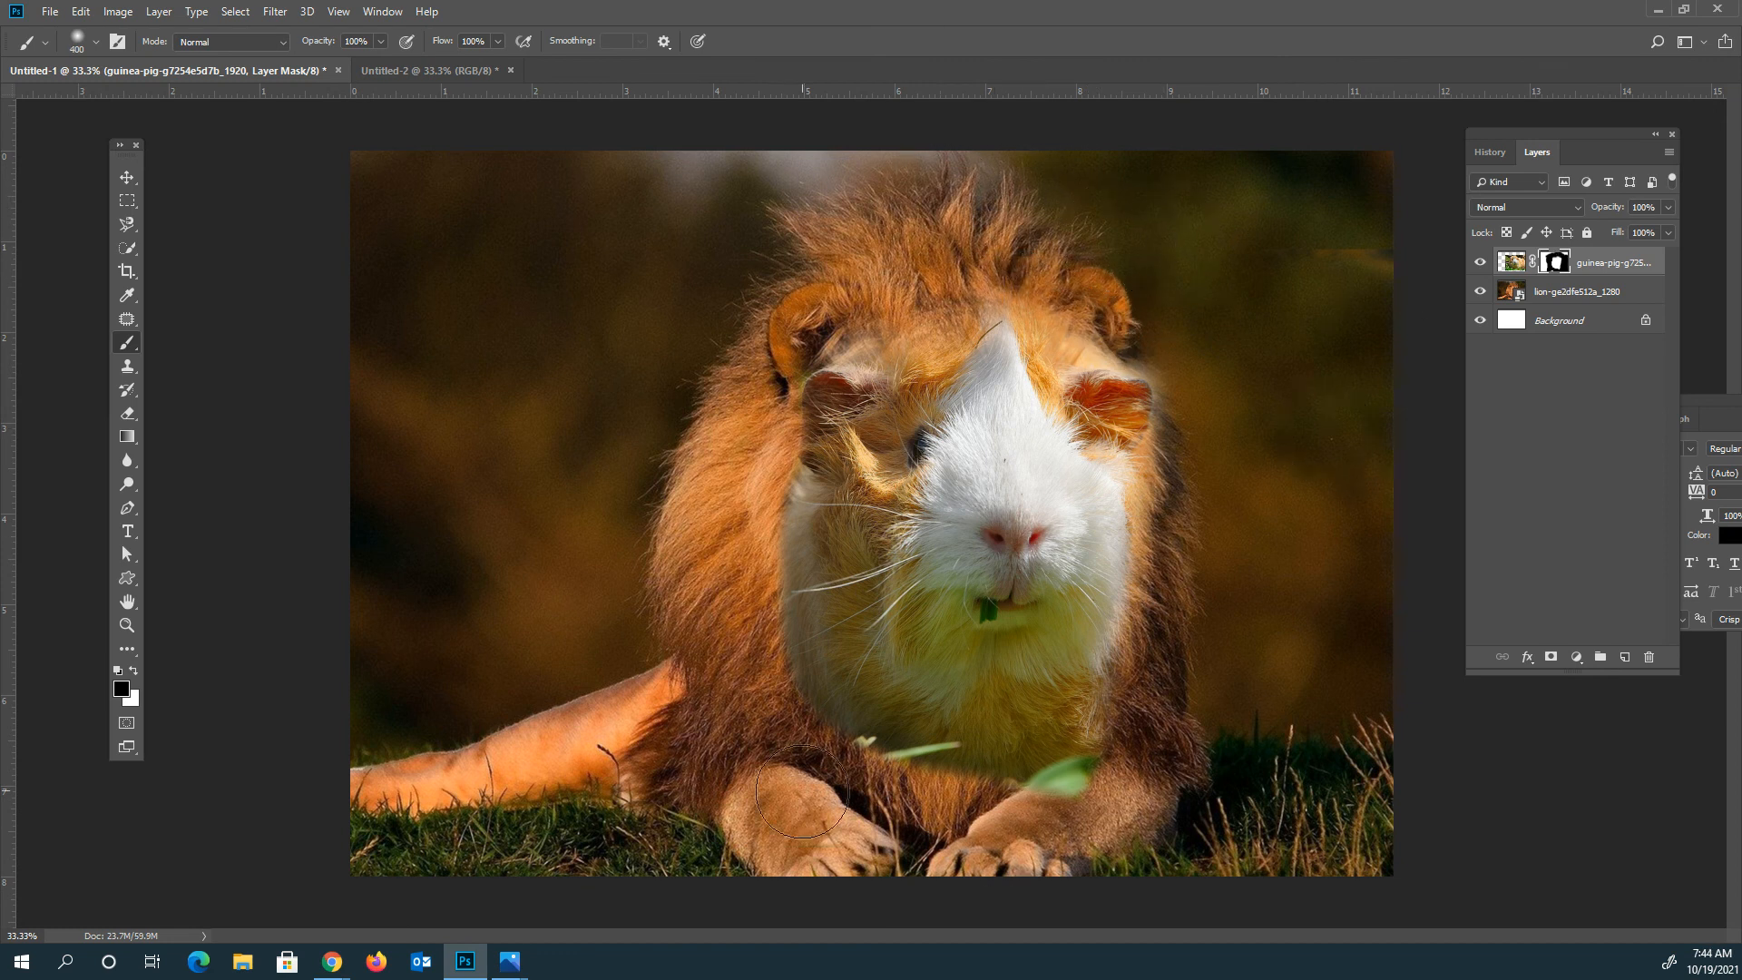
mouse_move(867, 782)
left_mouse_down()
mouse_move(1170, 780)
mouse_move(773, 804)
mouse_move(735, 717)
mouse_move(799, 753)
mouse_move(735, 617)
mouse_move(844, 823)
left_mouse_up()
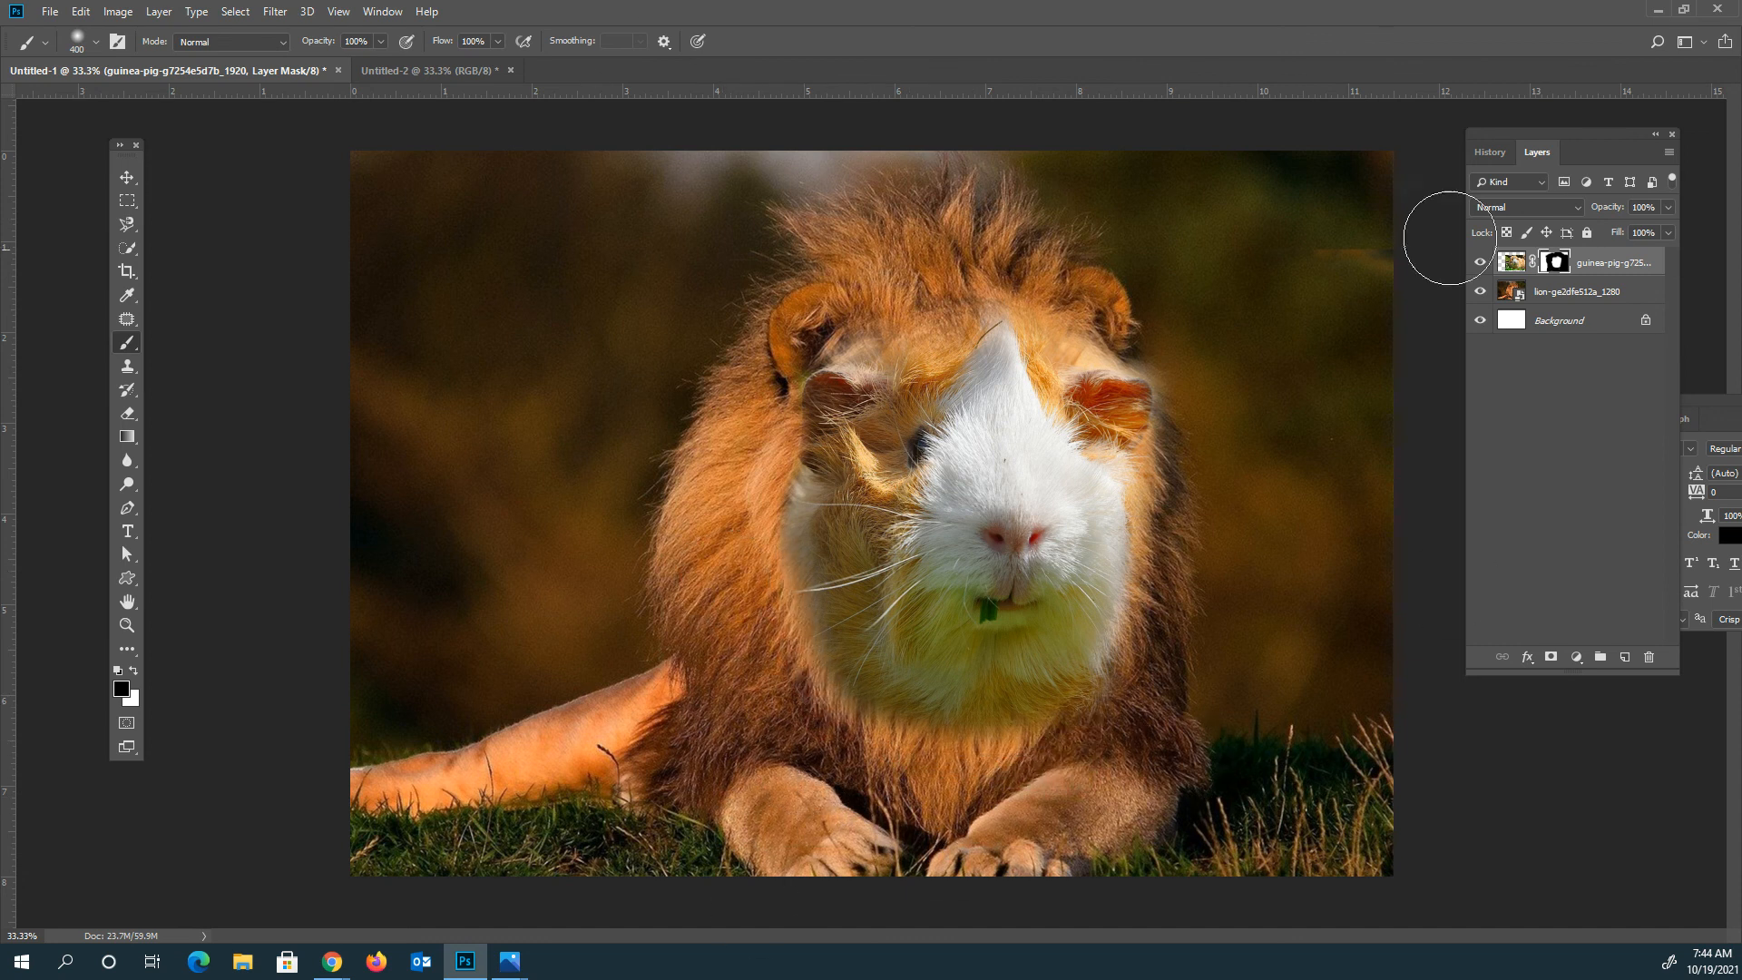
Move the guinea pig face to the left of the lion's head and mask out the leftover grass and flowers along the photo's right edge
left_click(128, 180)
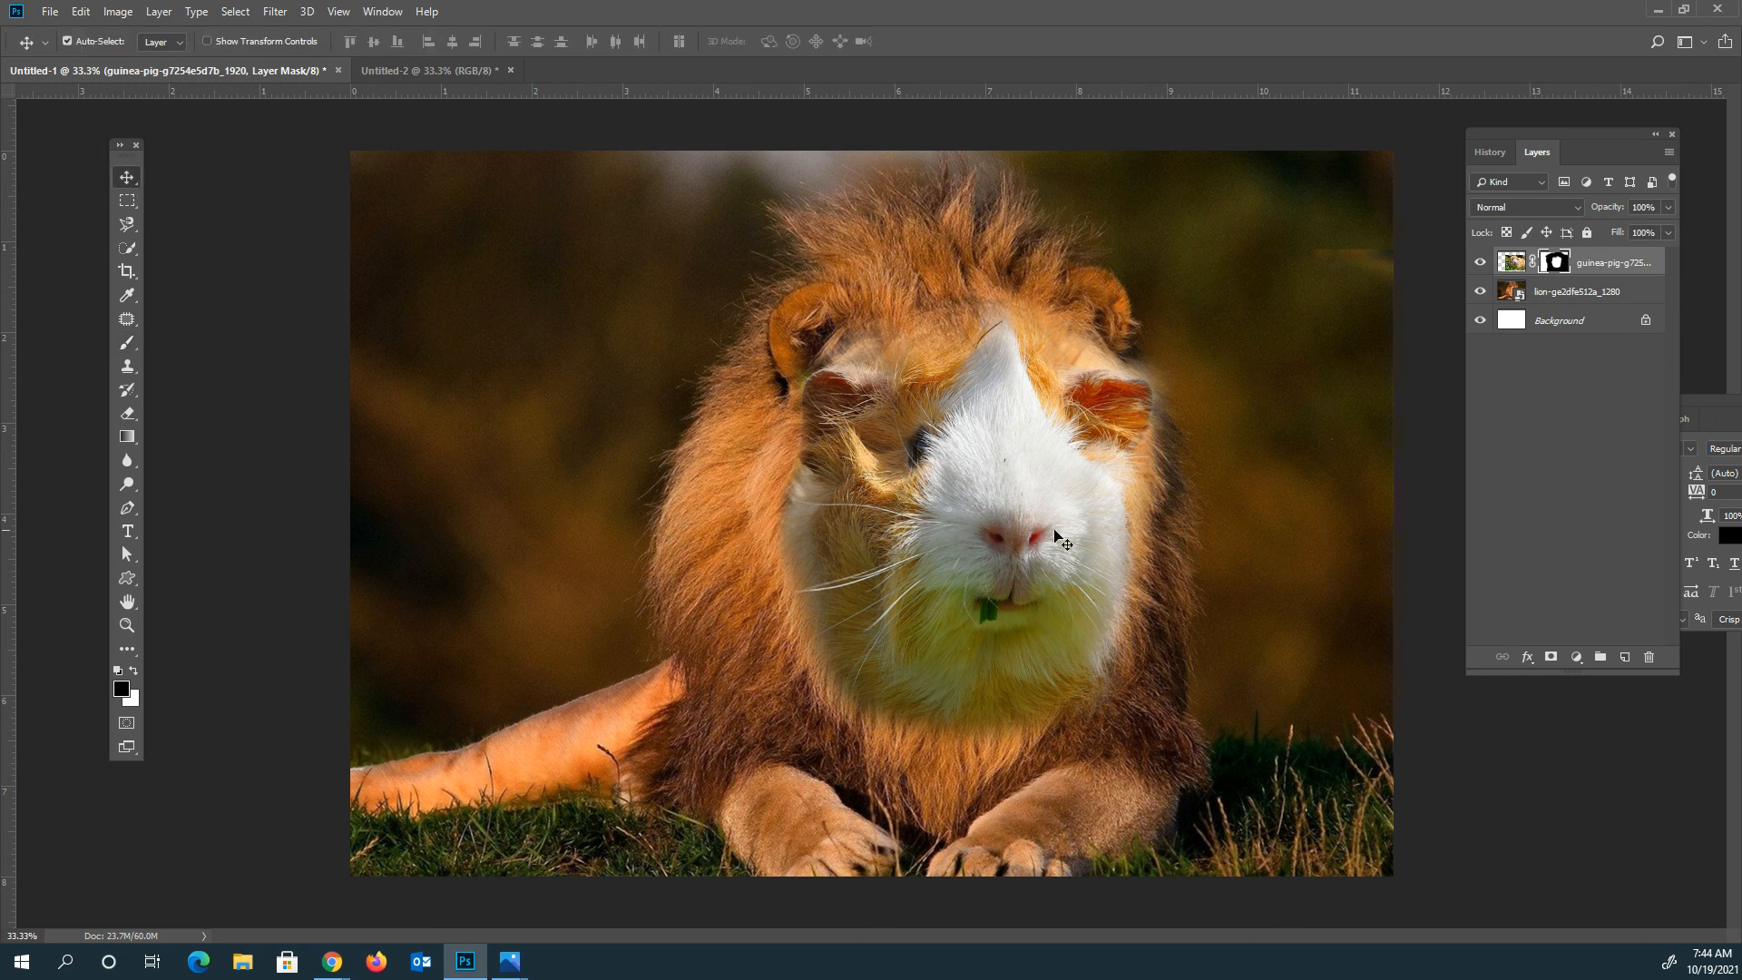
left_click_drag(1068, 566, 1034, 485)
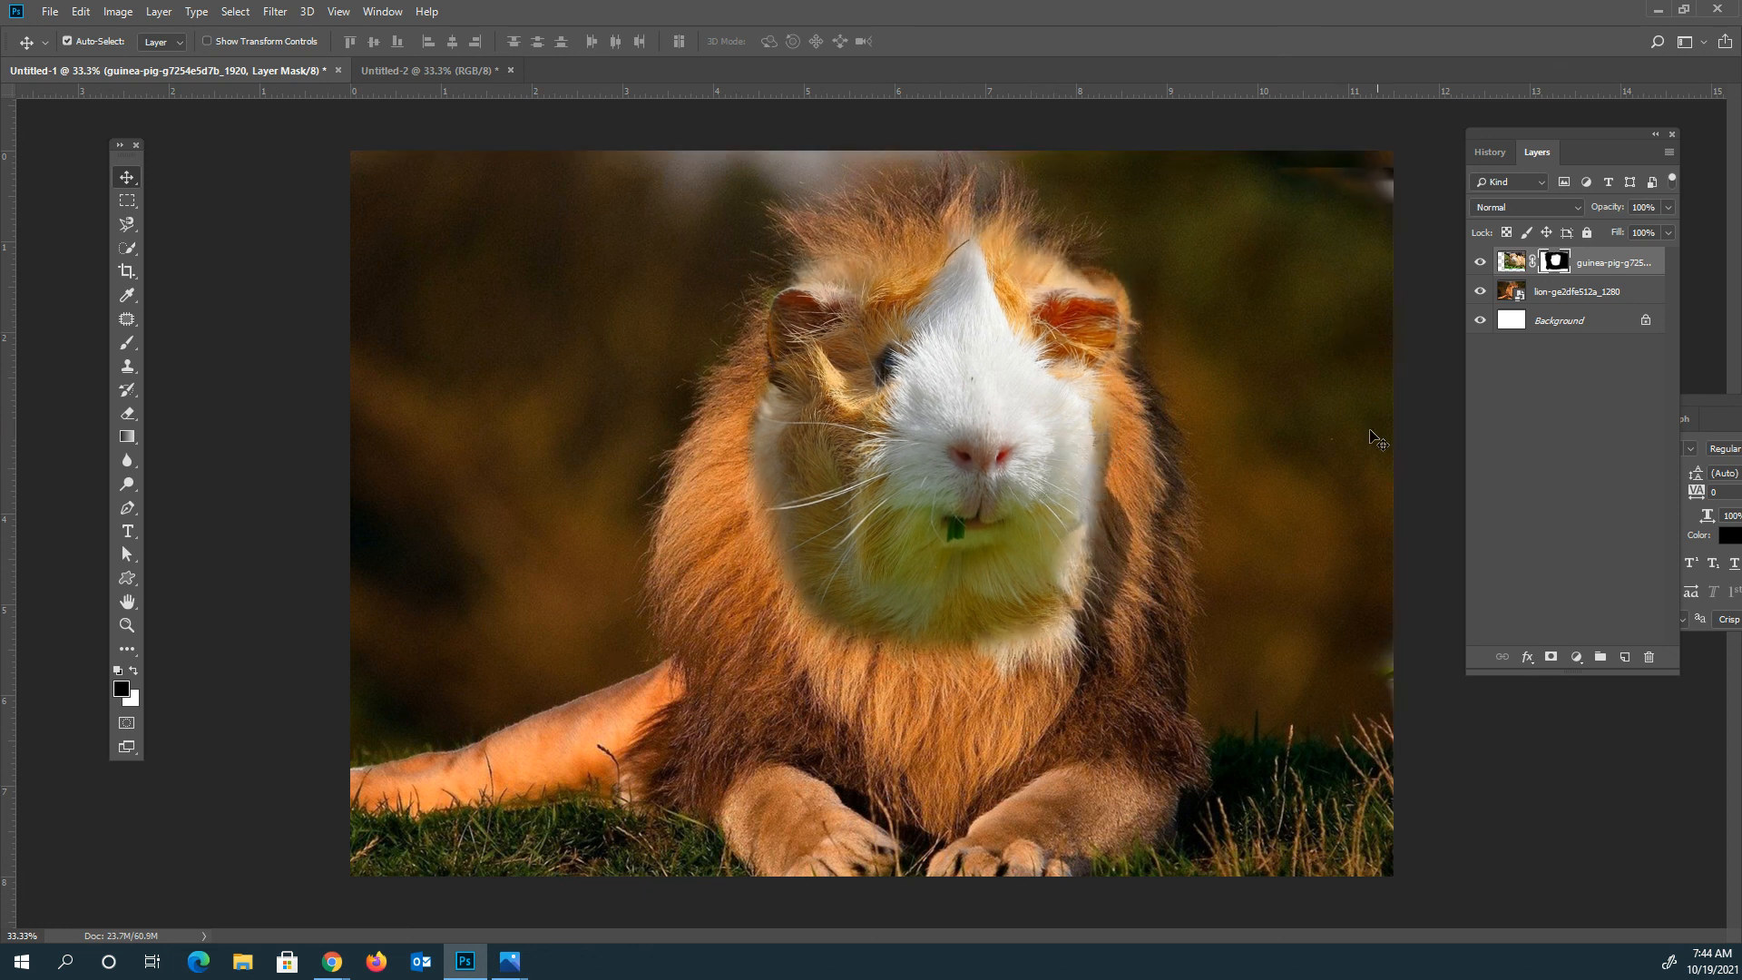
left_click_drag(1022, 397, 716, 435)
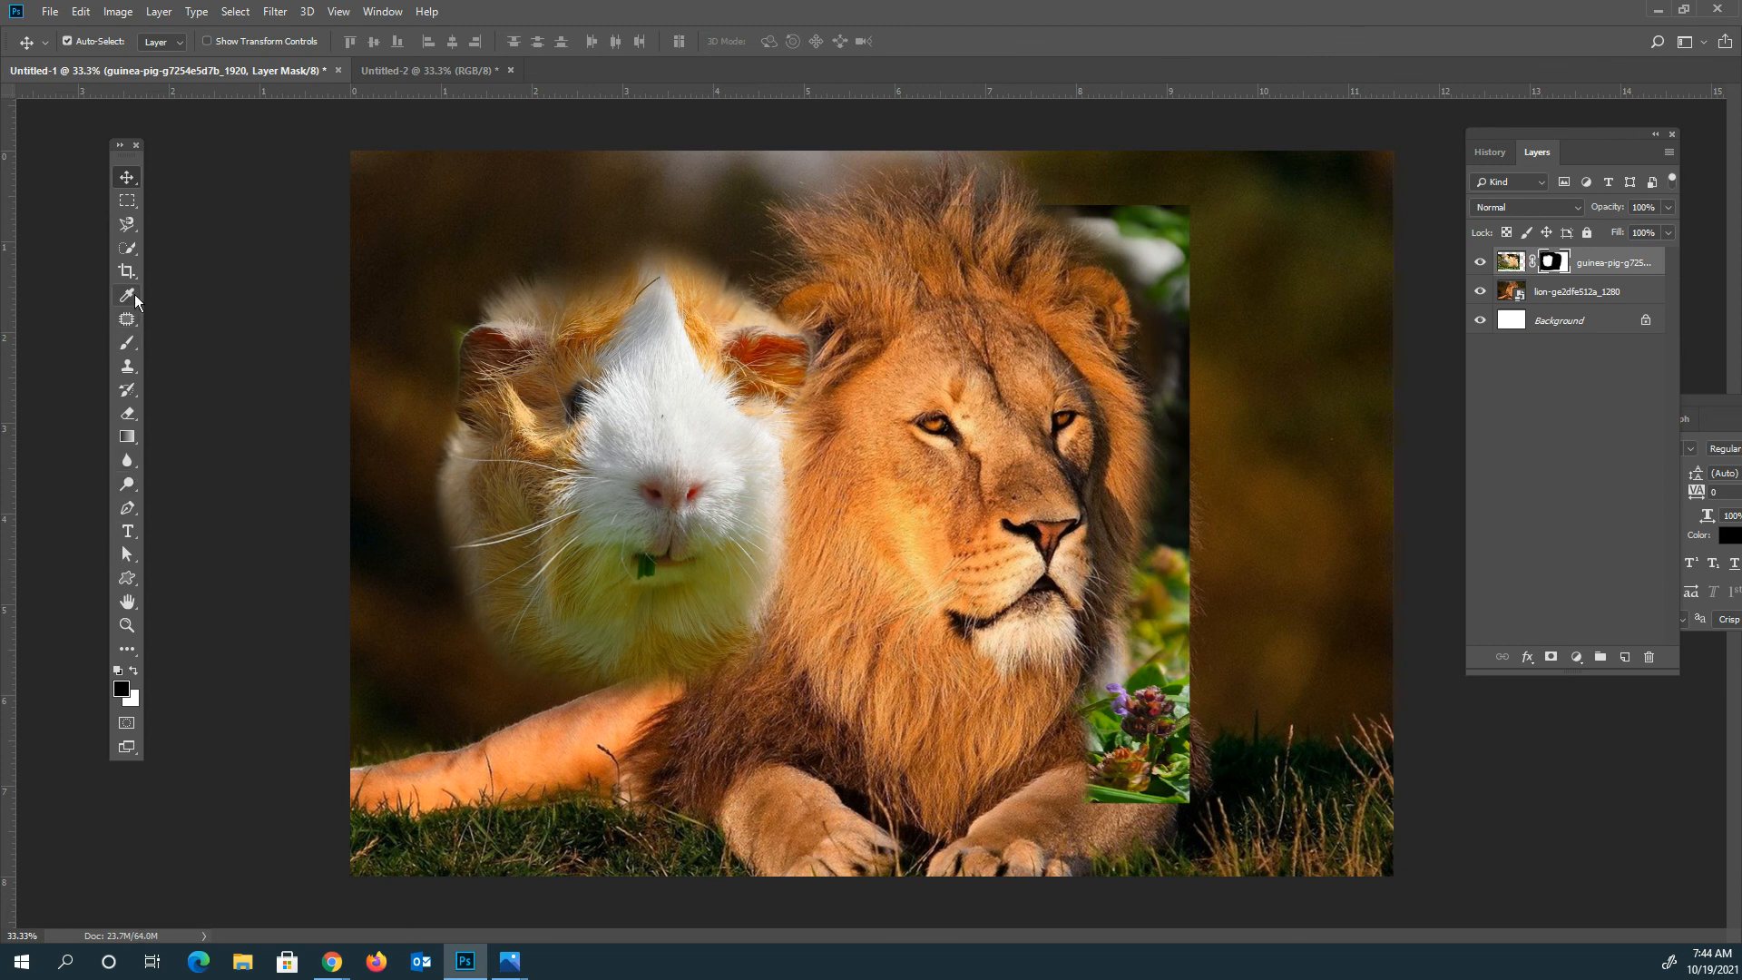
left_click(132, 348)
mouse_move(1141, 217)
left_mouse_down()
mouse_move(1137, 857)
mouse_move(1103, 311)
mouse_move(1107, 591)
left_mouse_up()
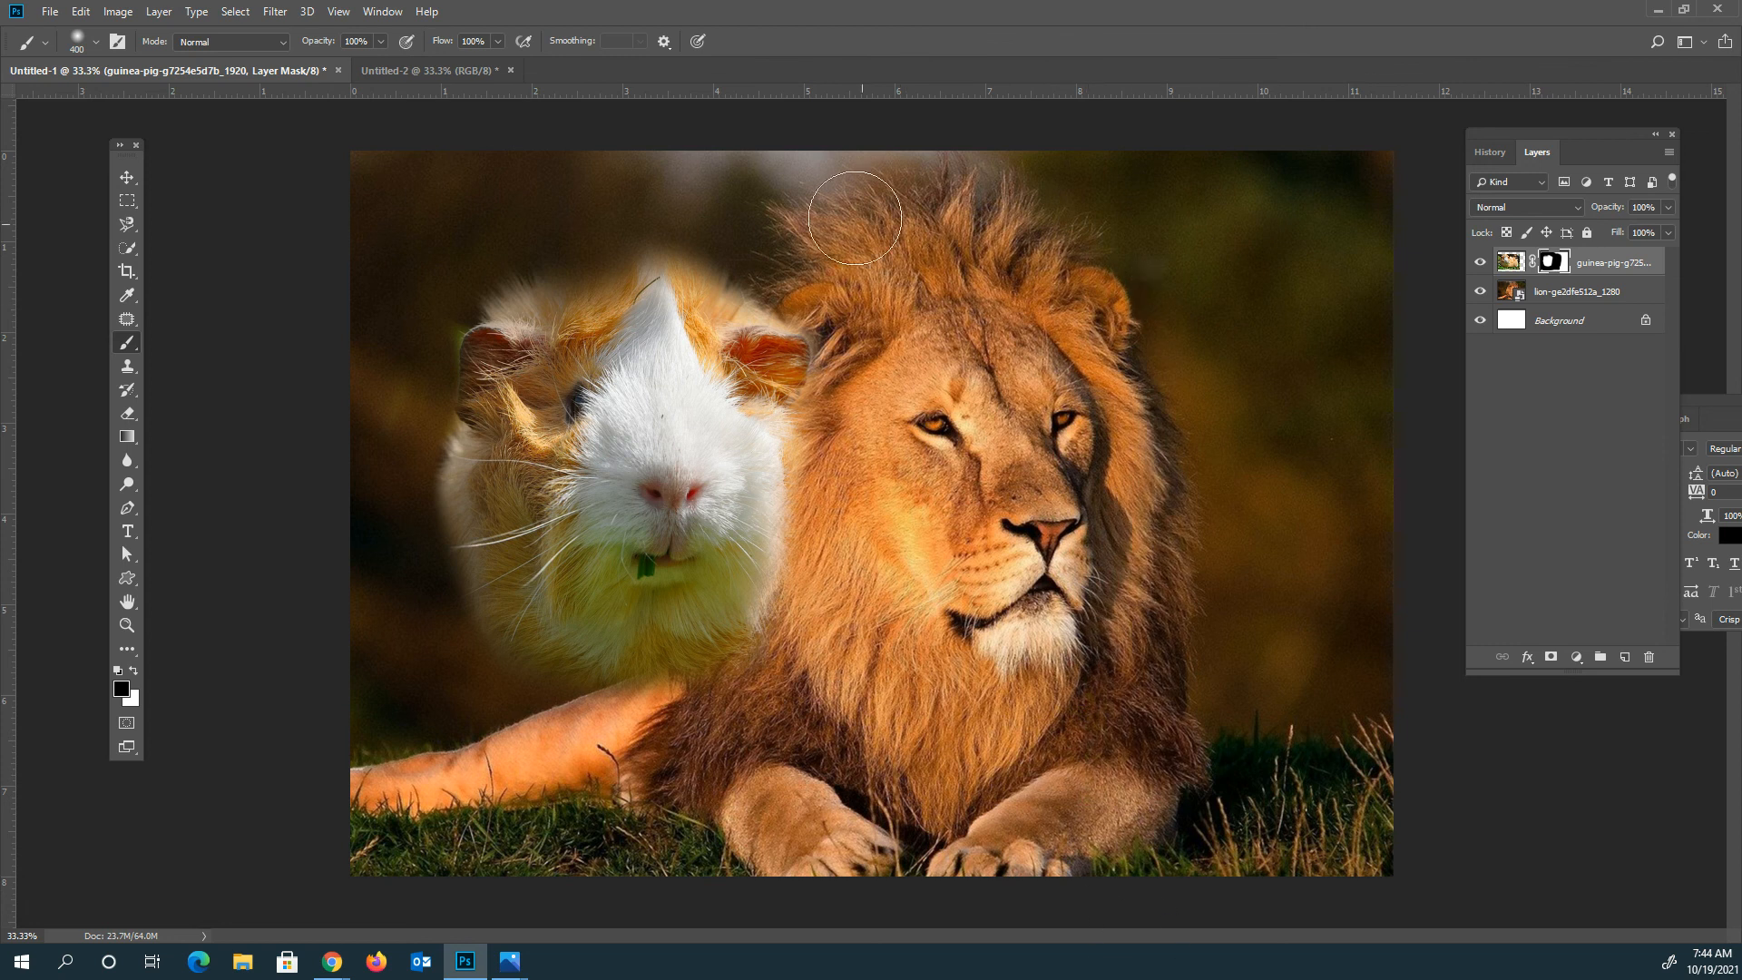
Move the guinea pig face back over the lion's face, then enlarge and reposition it with Free Transform to cover the head
left_click(127, 177)
left_click_drag(716, 427, 971, 414)
key("ctrl+t")
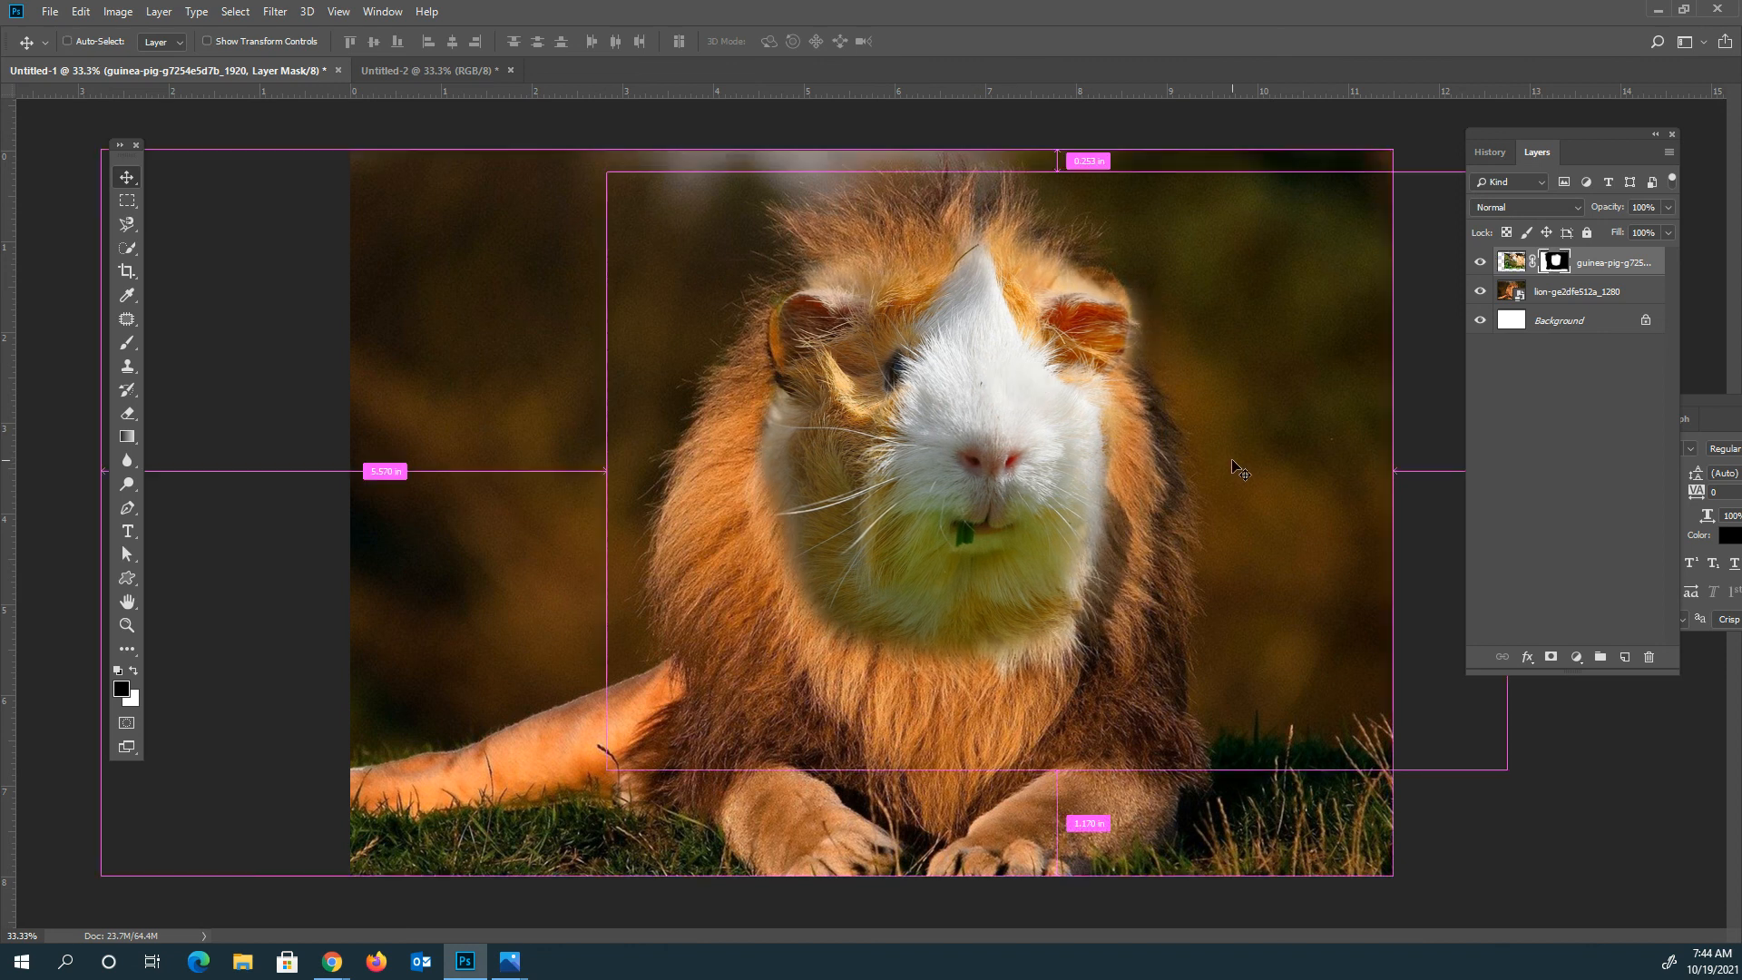
left_click_drag(607, 173, 533, 123)
left_click_drag(832, 379, 897, 418)
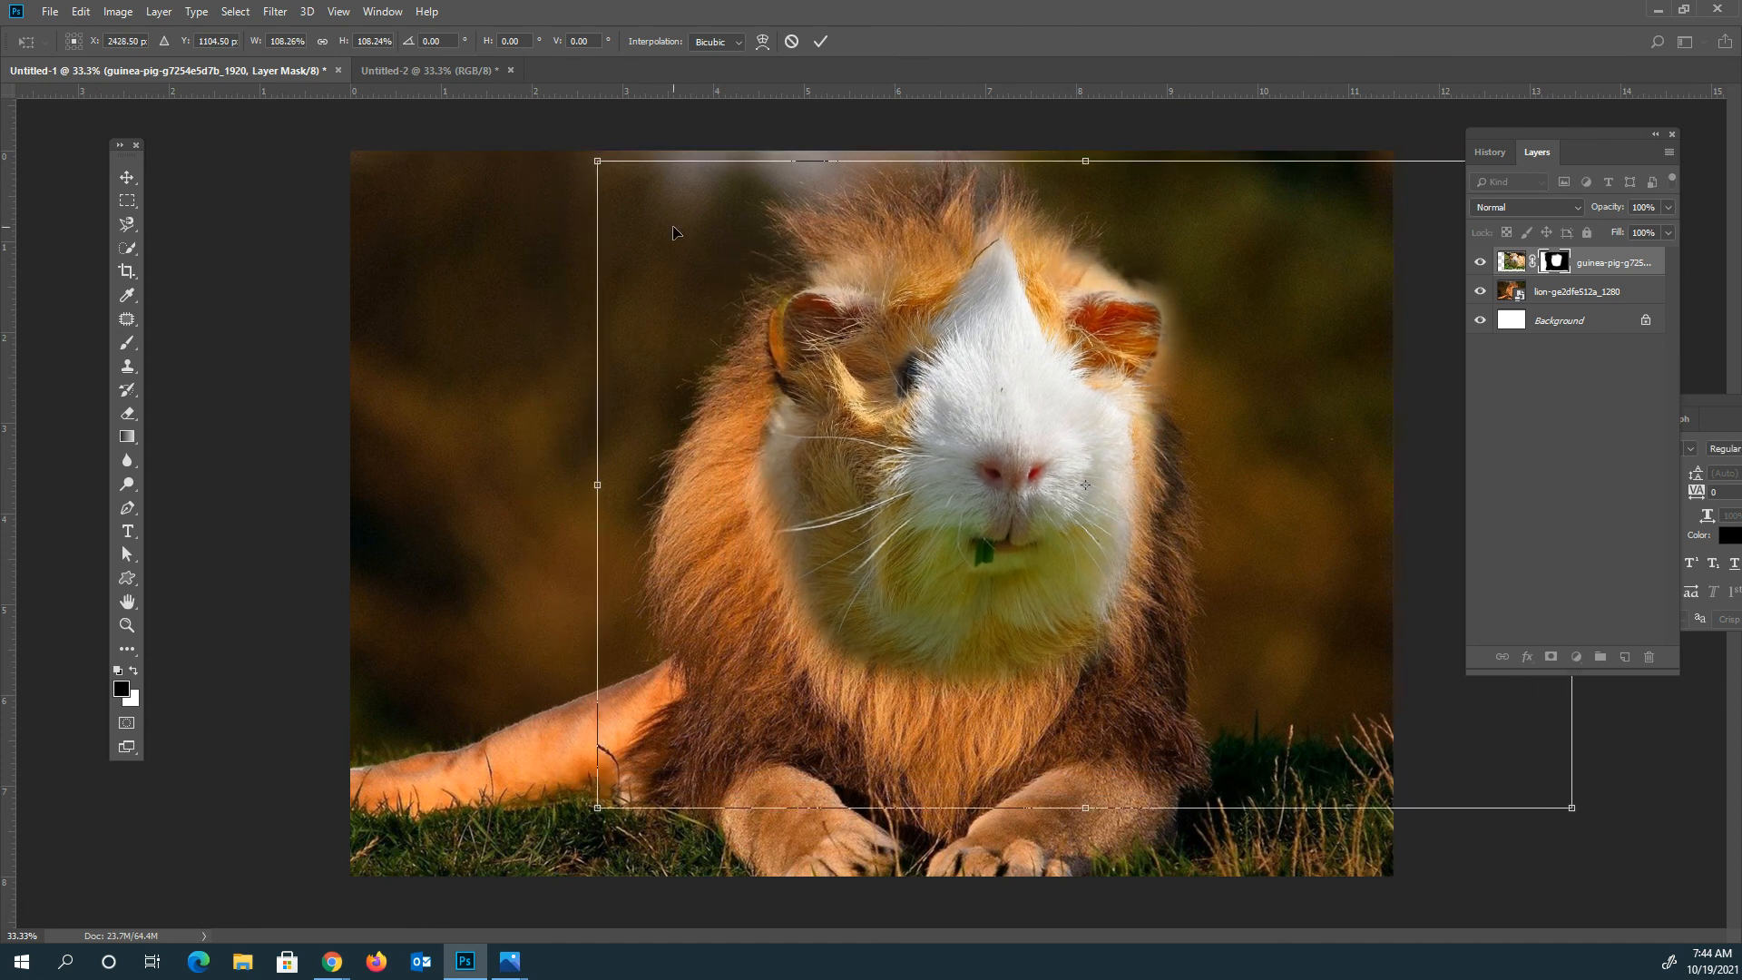
left_click_drag(596, 159, 545, 128)
left_click_drag(848, 428, 869, 454)
key("Return")
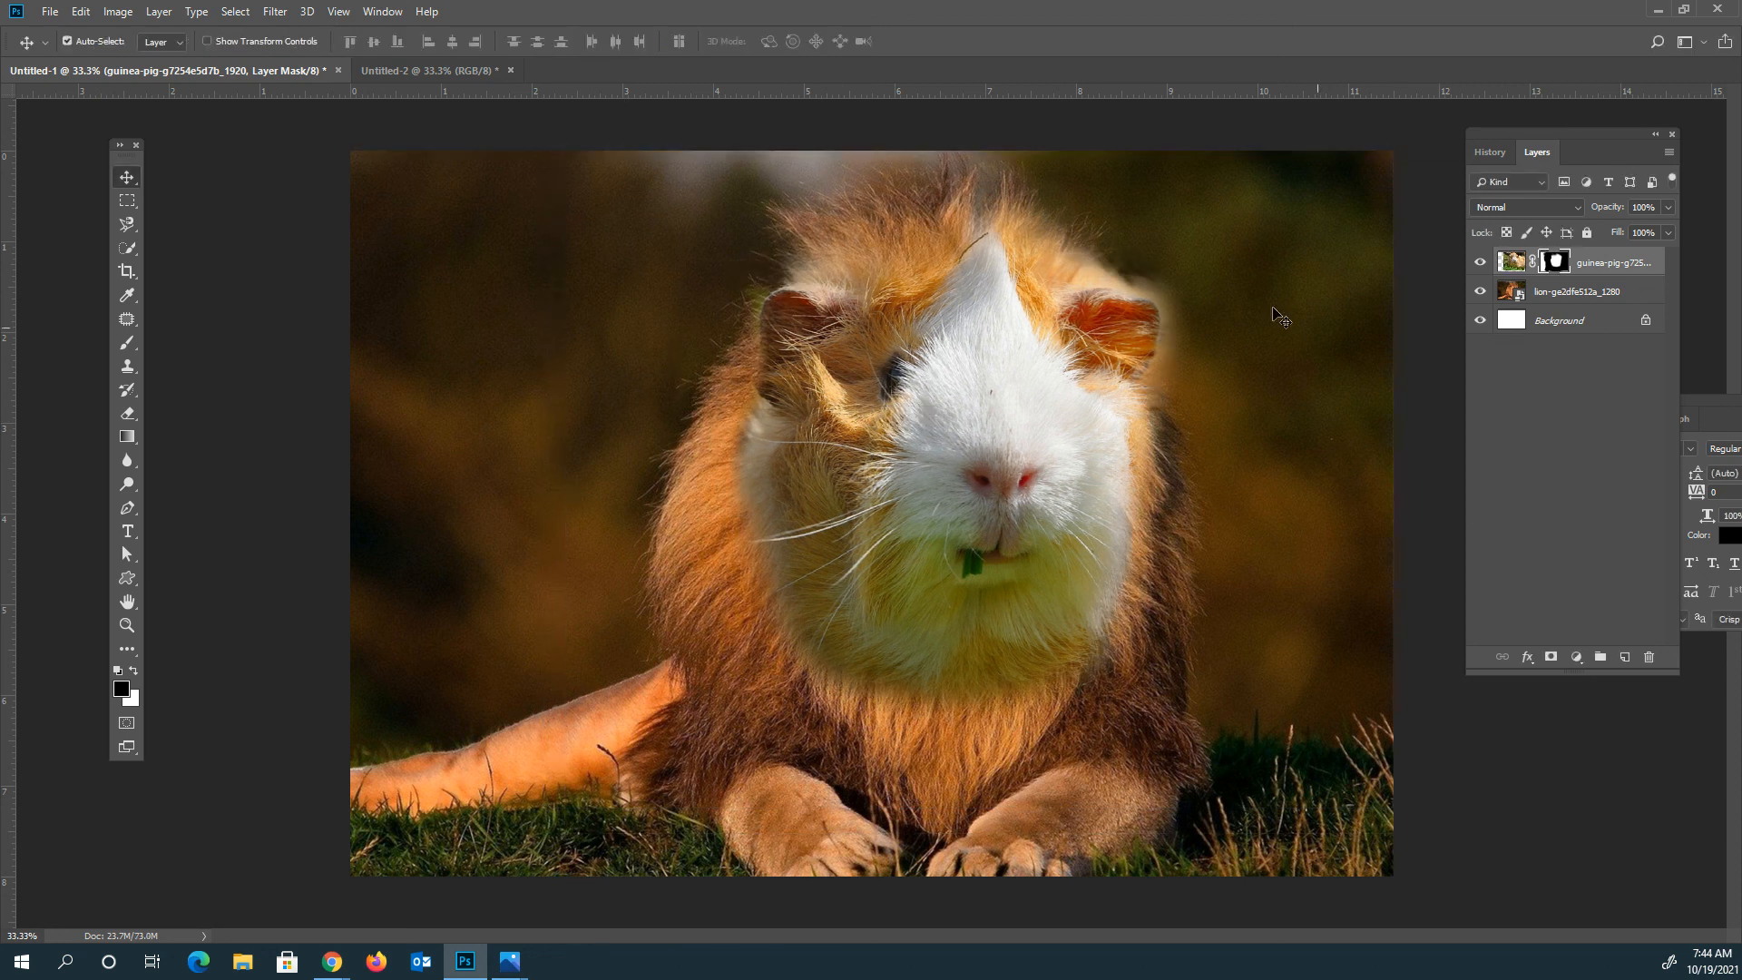
Paint black on the guinea pig layer's mask to trim the head's edges and hide its face across the eyes and nose
left_click(128, 345)
mouse_move(957, 209)
left_mouse_down()
mouse_move(1005, 222)
mouse_move(958, 179)
left_mouse_up()
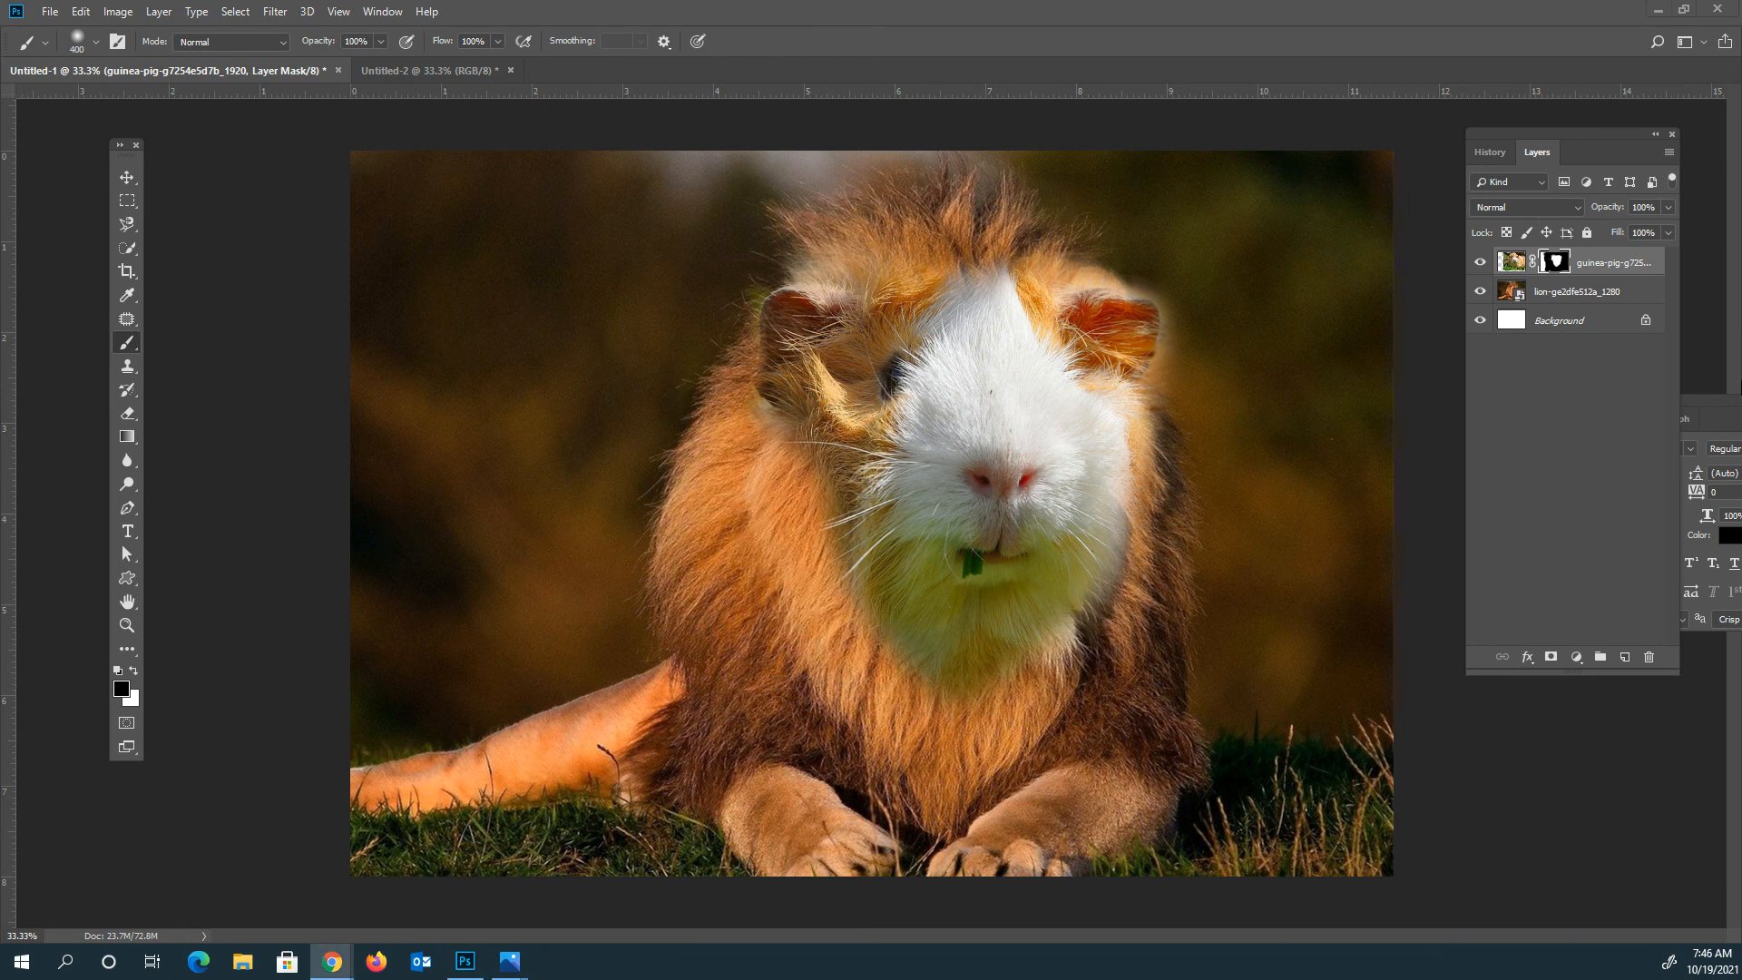
left_click(1546, 261)
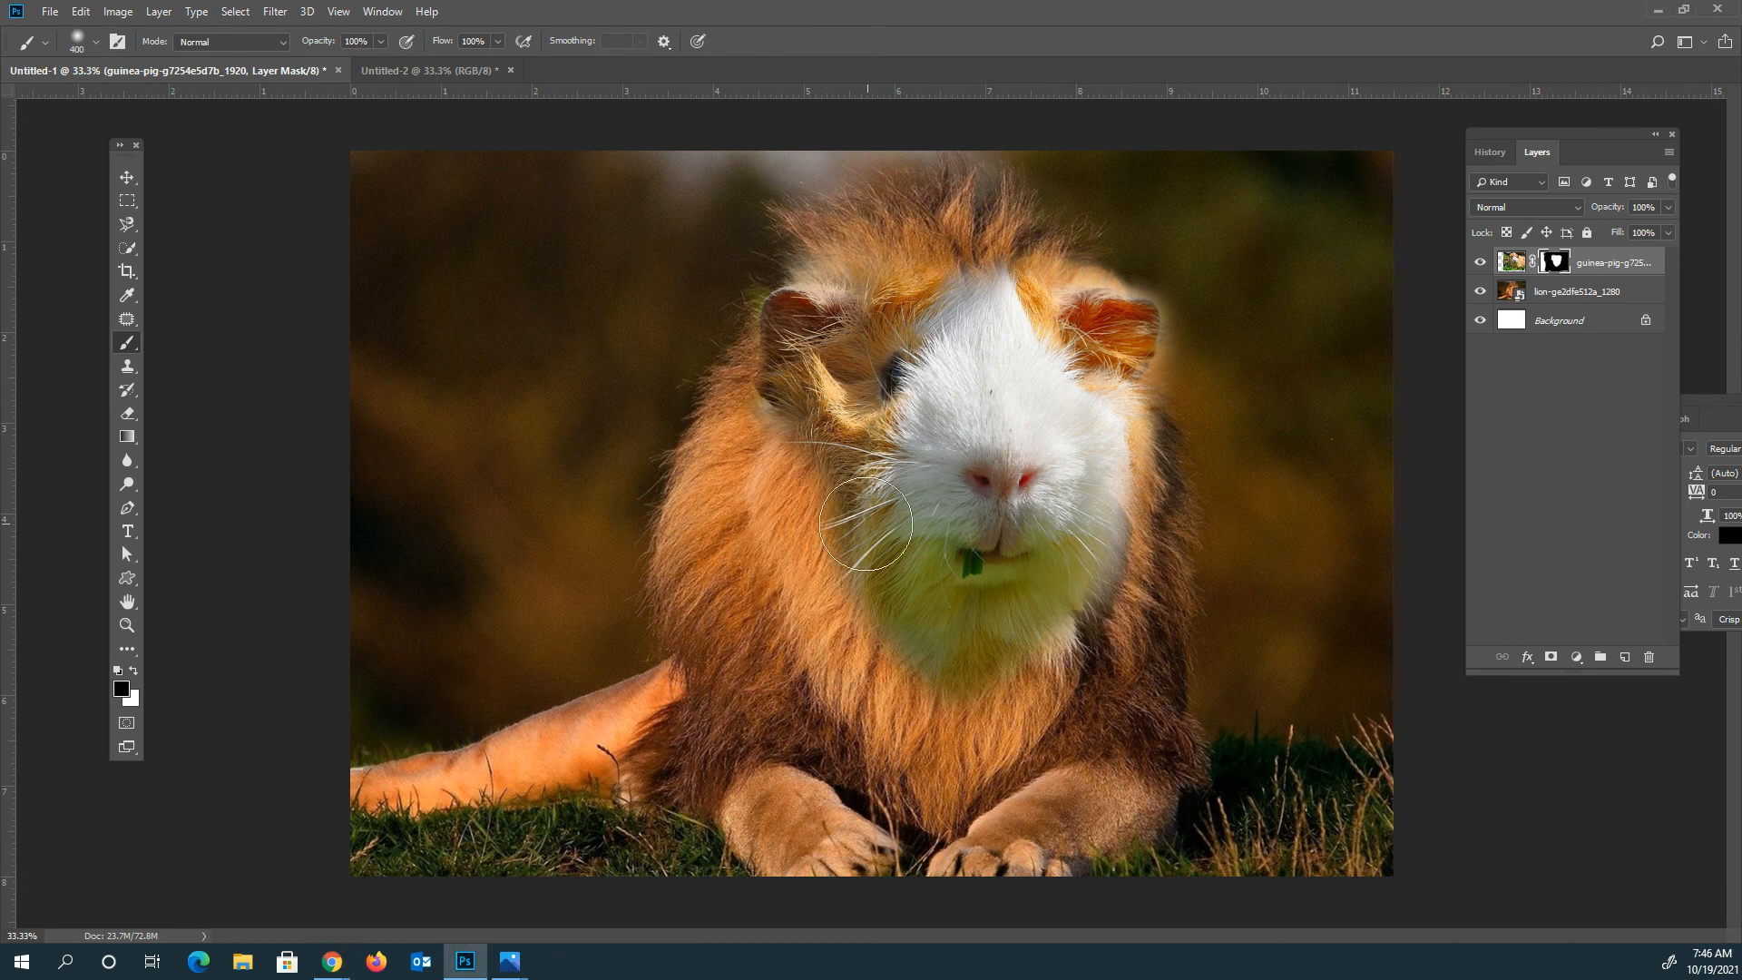
mouse_move(885, 468)
left_mouse_down()
mouse_move(1125, 459)
mouse_move(1139, 426)
mouse_move(1203, 403)
left_mouse_up()
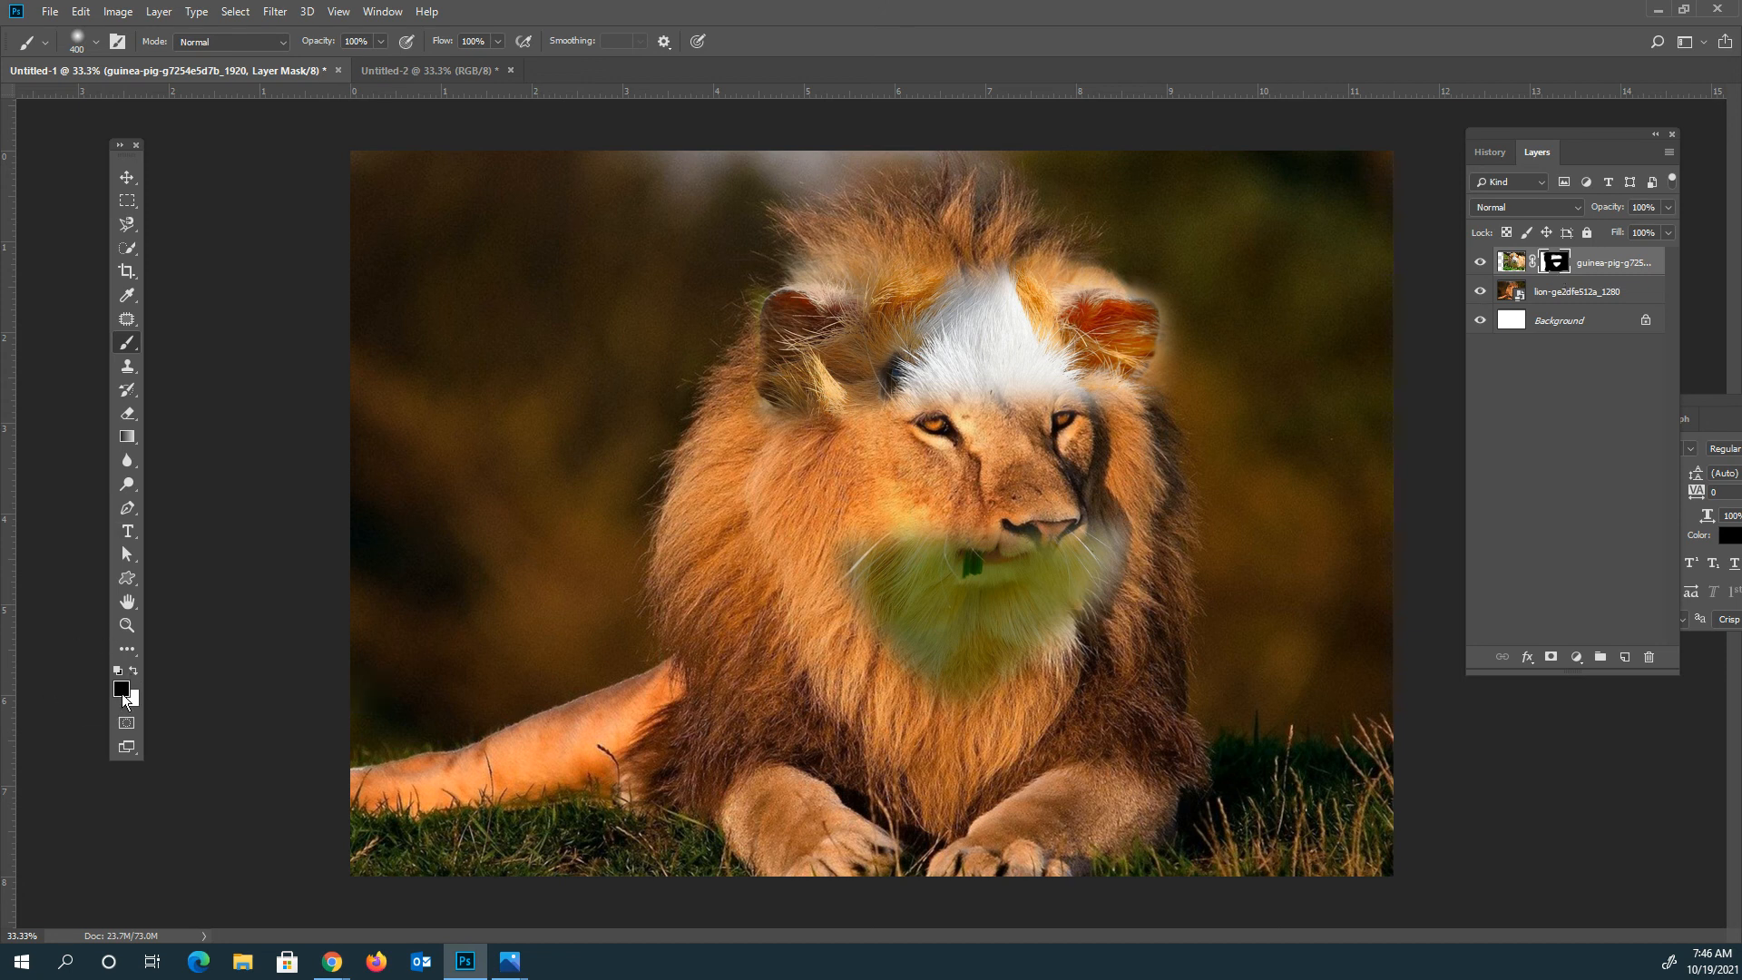
Switch the foreground color to white and paint on the mask to restore the guinea pig's face and forehead tip
key("x")
mouse_move(870, 451)
left_mouse_down()
mouse_move(1049, 422)
mouse_move(1076, 492)
mouse_move(1064, 518)
mouse_move(988, 531)
mouse_move(932, 480)
mouse_move(921, 558)
mouse_move(885, 449)
mouse_move(872, 500)
mouse_move(921, 536)
left_mouse_up()
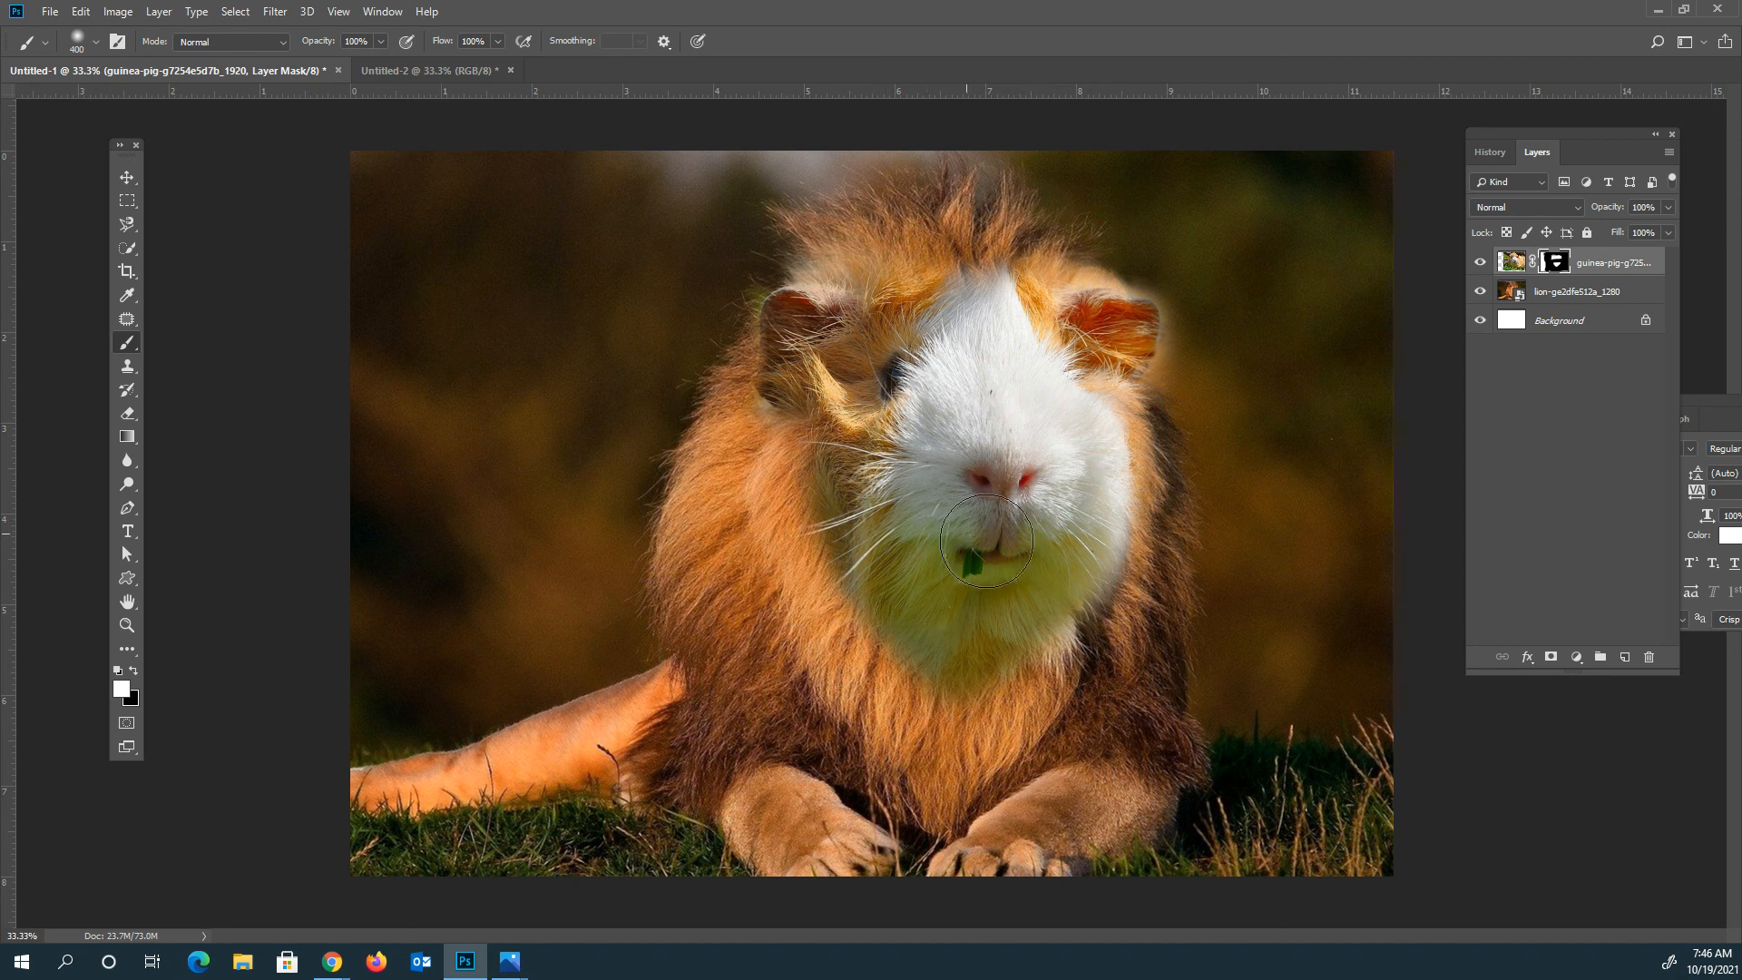
mouse_move(1114, 450)
left_mouse_down()
mouse_move(1050, 350)
mouse_move(972, 312)
mouse_move(817, 372)
mouse_move(858, 363)
mouse_move(866, 399)
mouse_move(841, 460)
mouse_move(830, 599)
mouse_move(899, 667)
mouse_move(1011, 653)
mouse_move(1063, 586)
mouse_move(1019, 378)
left_mouse_up()
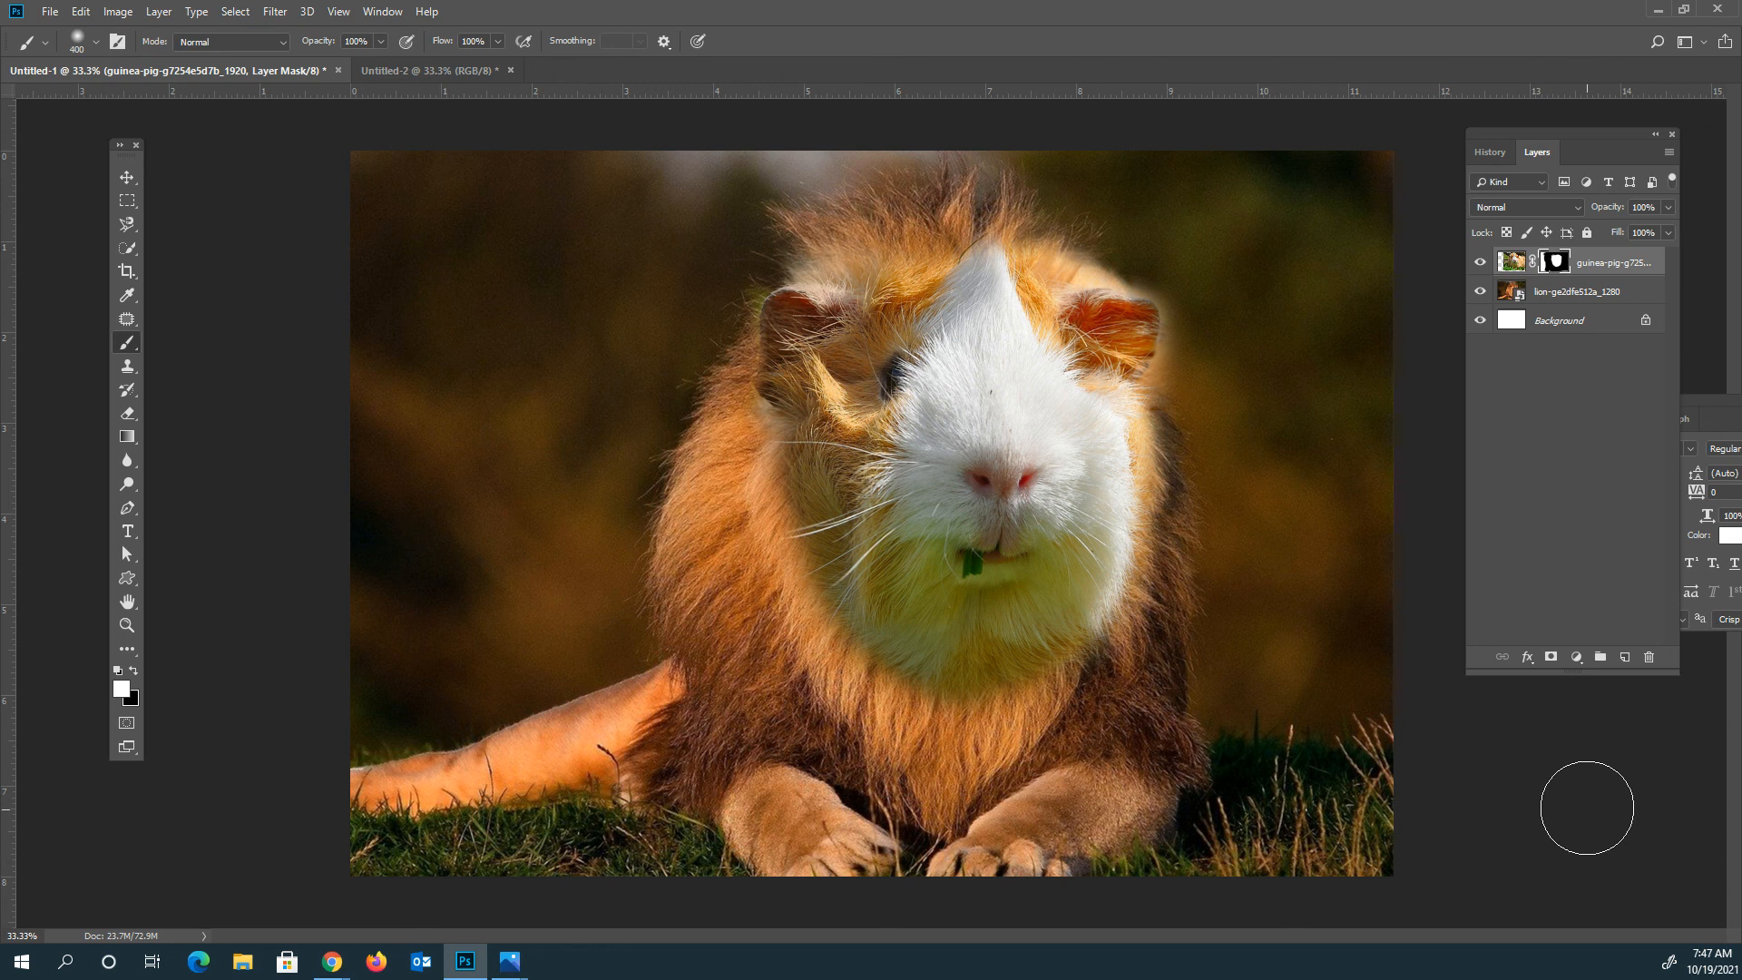
Add a Photo Filter adjustment layer above the guinea pig layer, arrange its settings beside the layers, and raise the density to 75%
left_click(1578, 659)
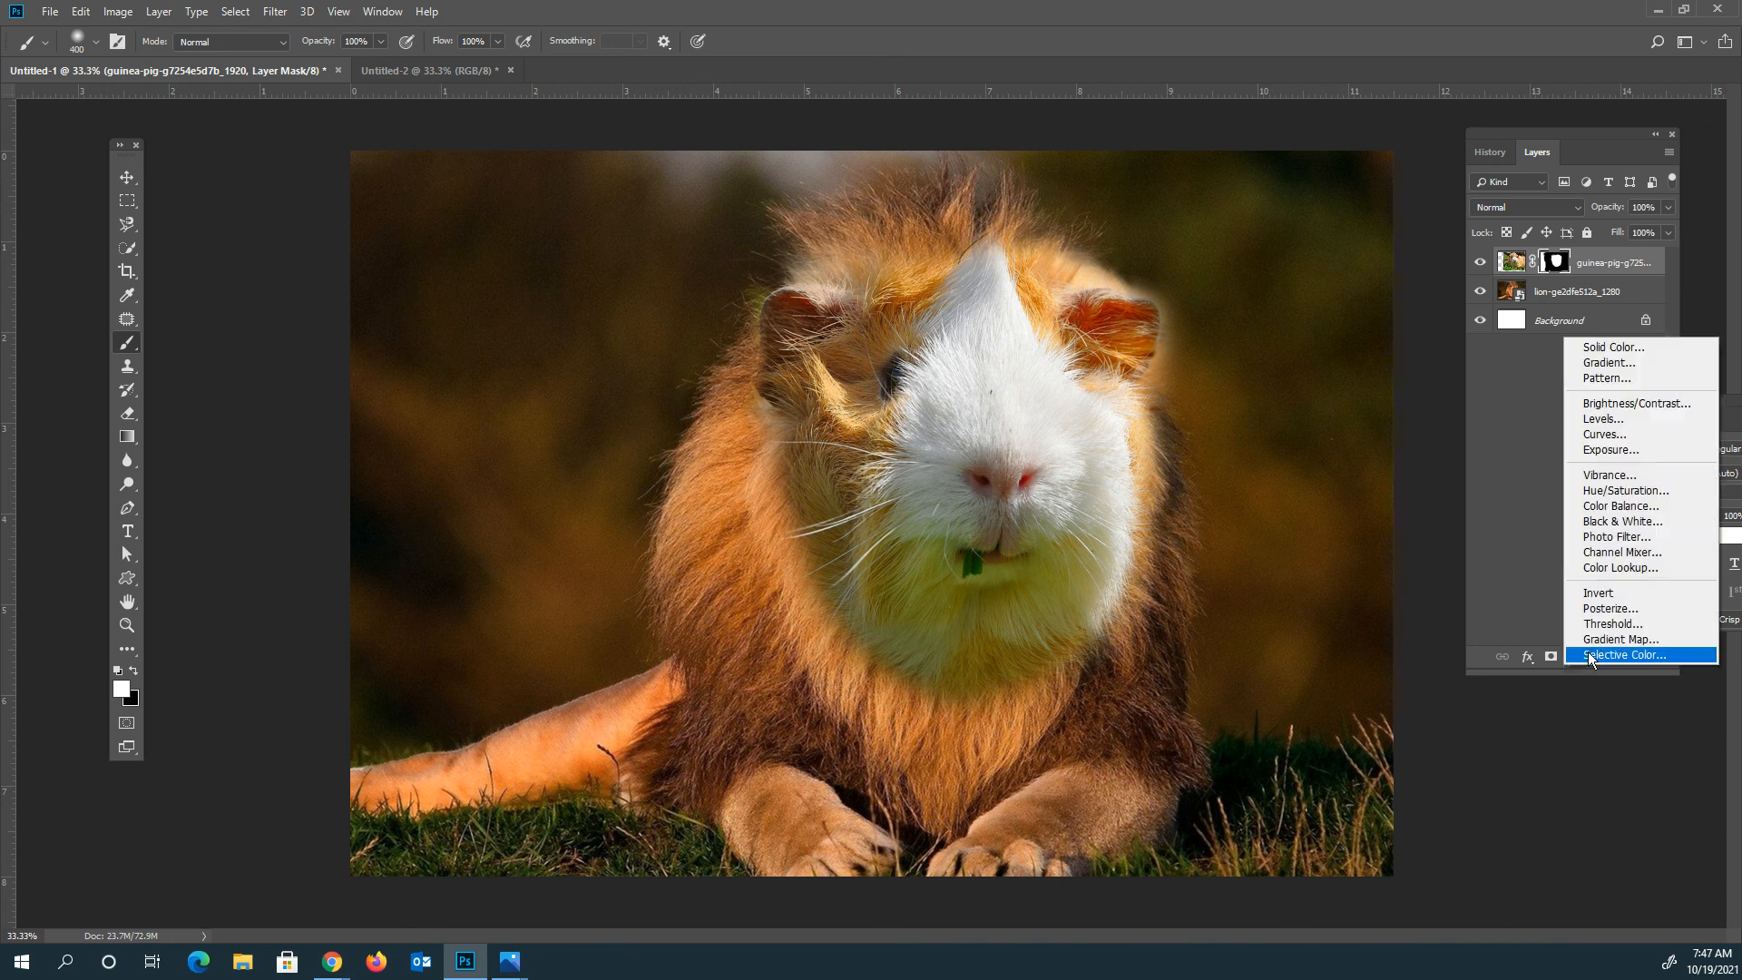
left_click(1614, 539)
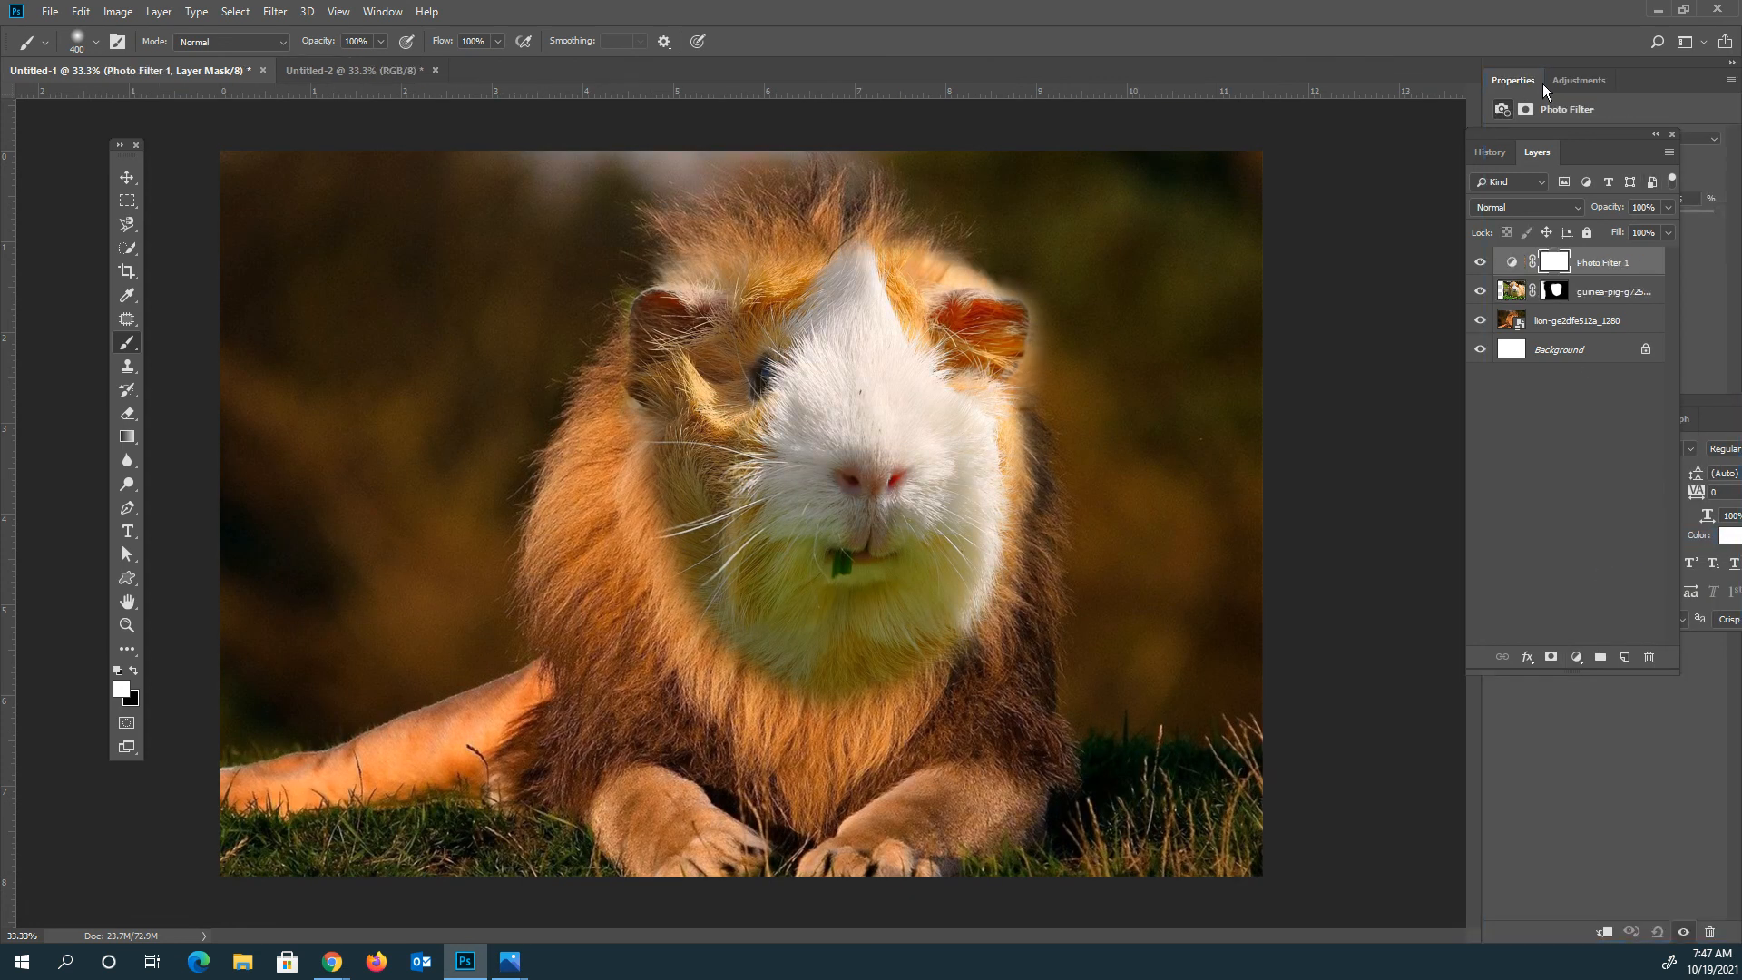
left_click_drag(1592, 133, 1327, 65)
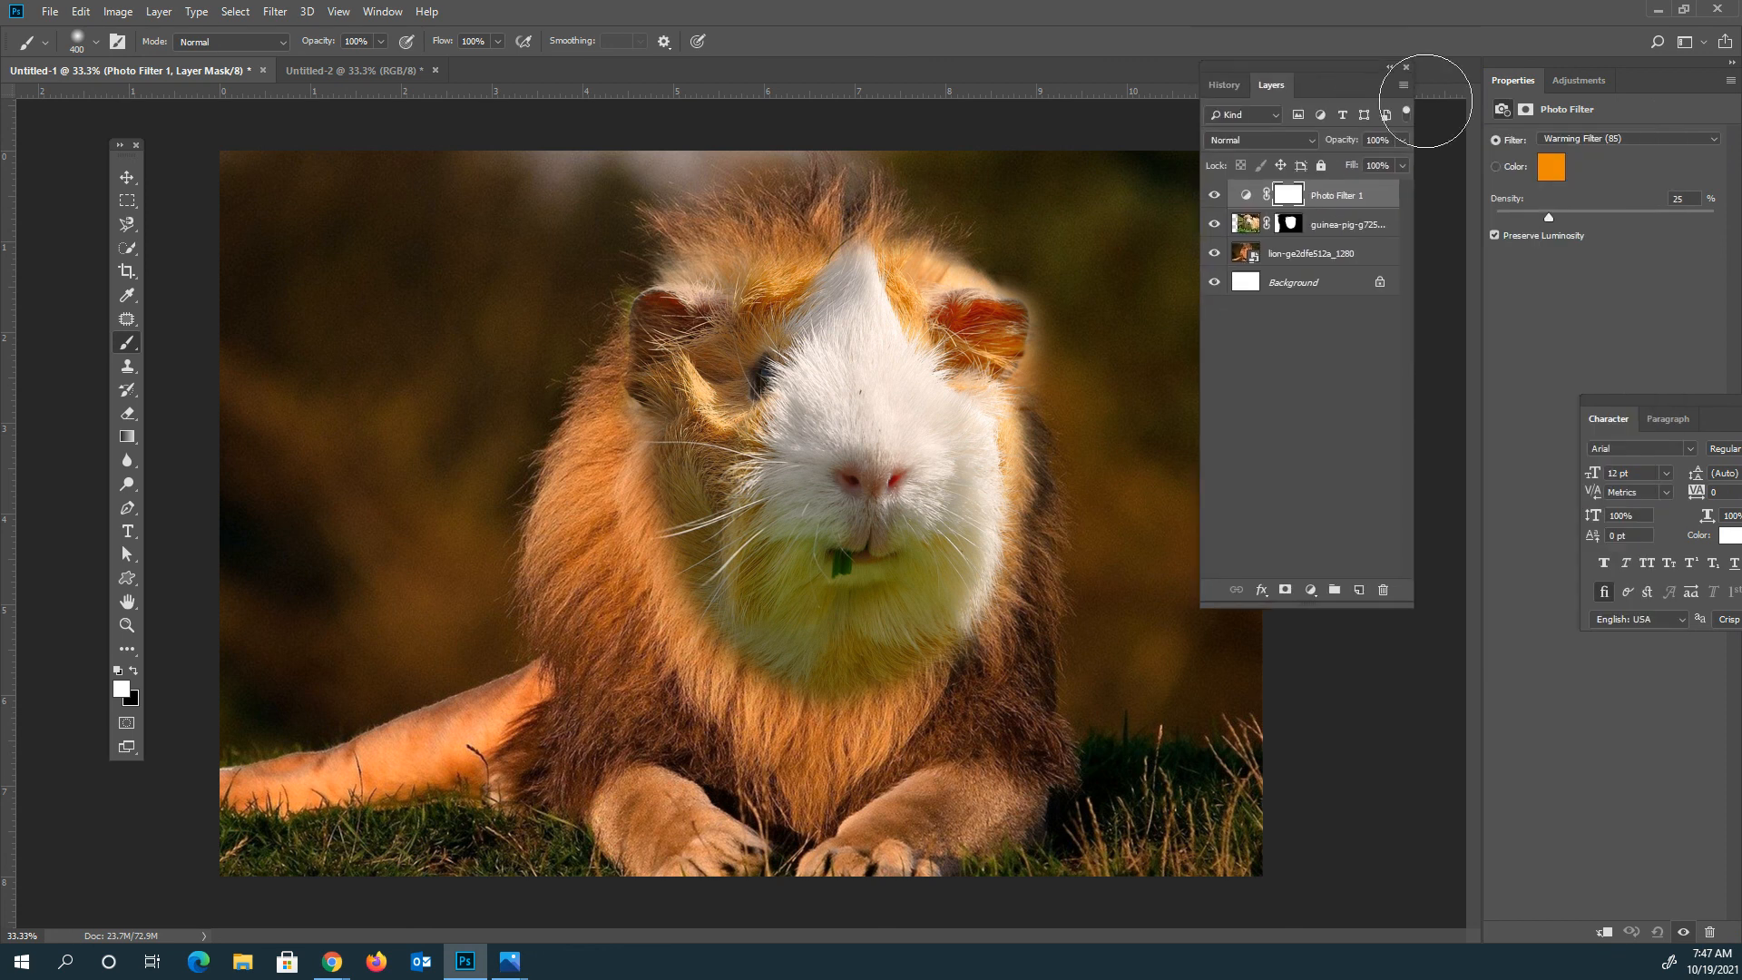
left_click_drag(1514, 80, 1087, 78)
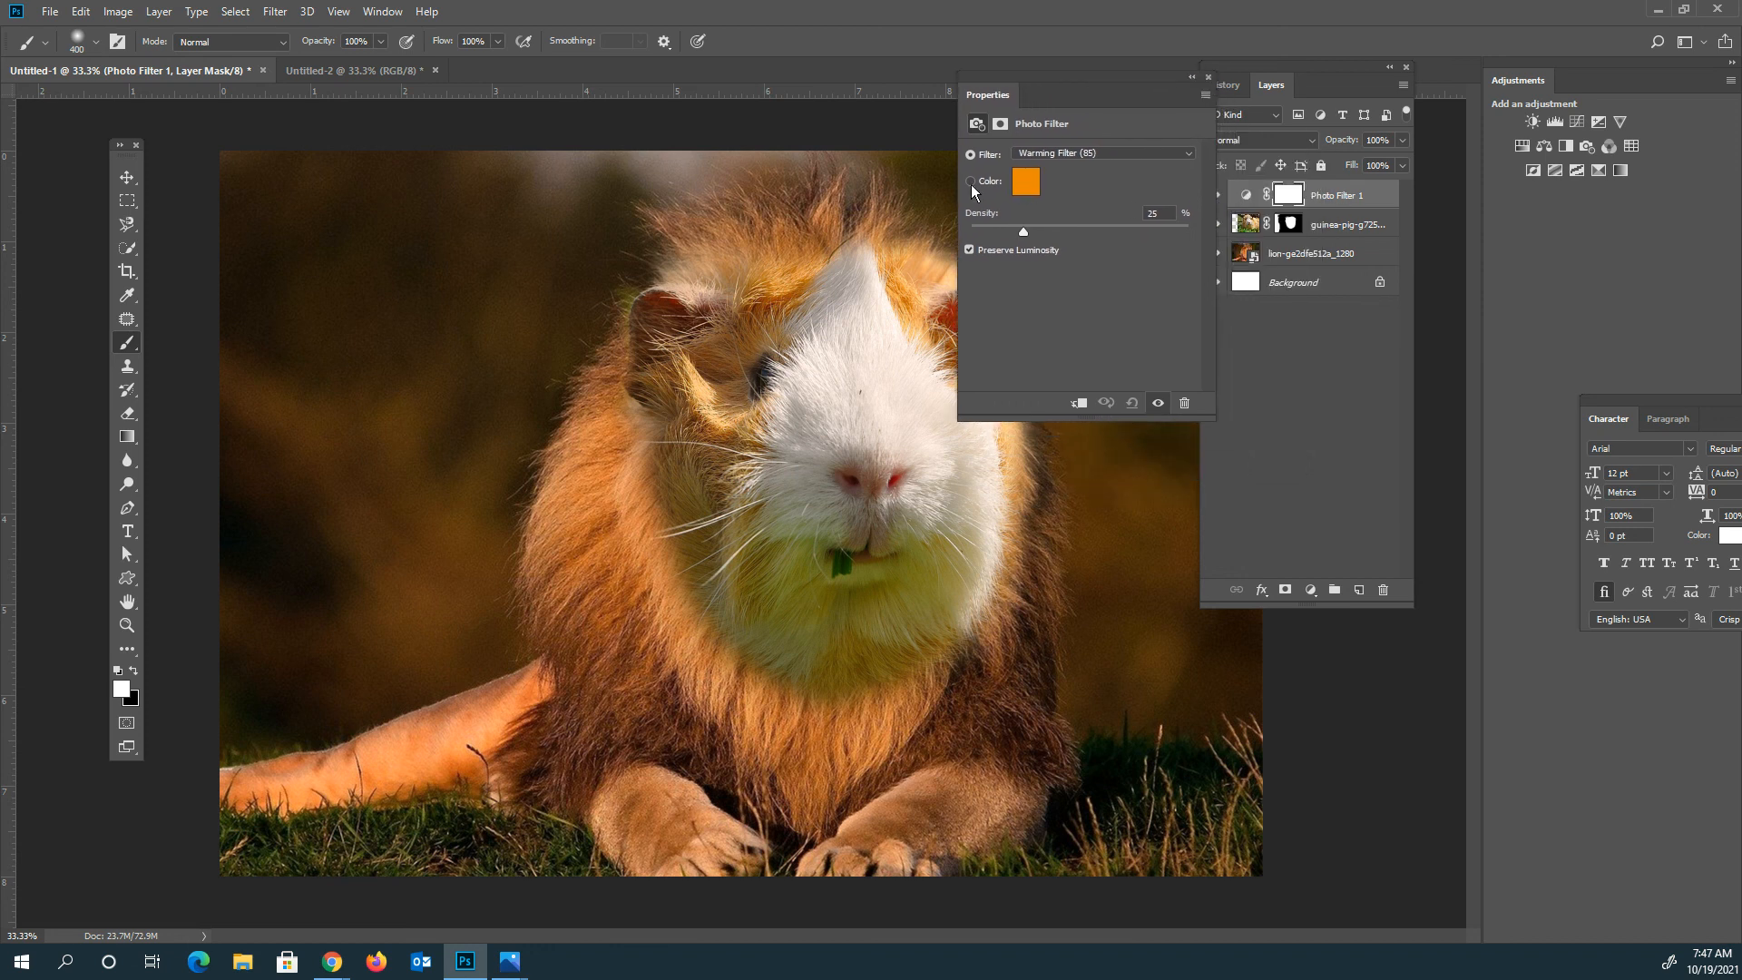
left_click(1133, 236)
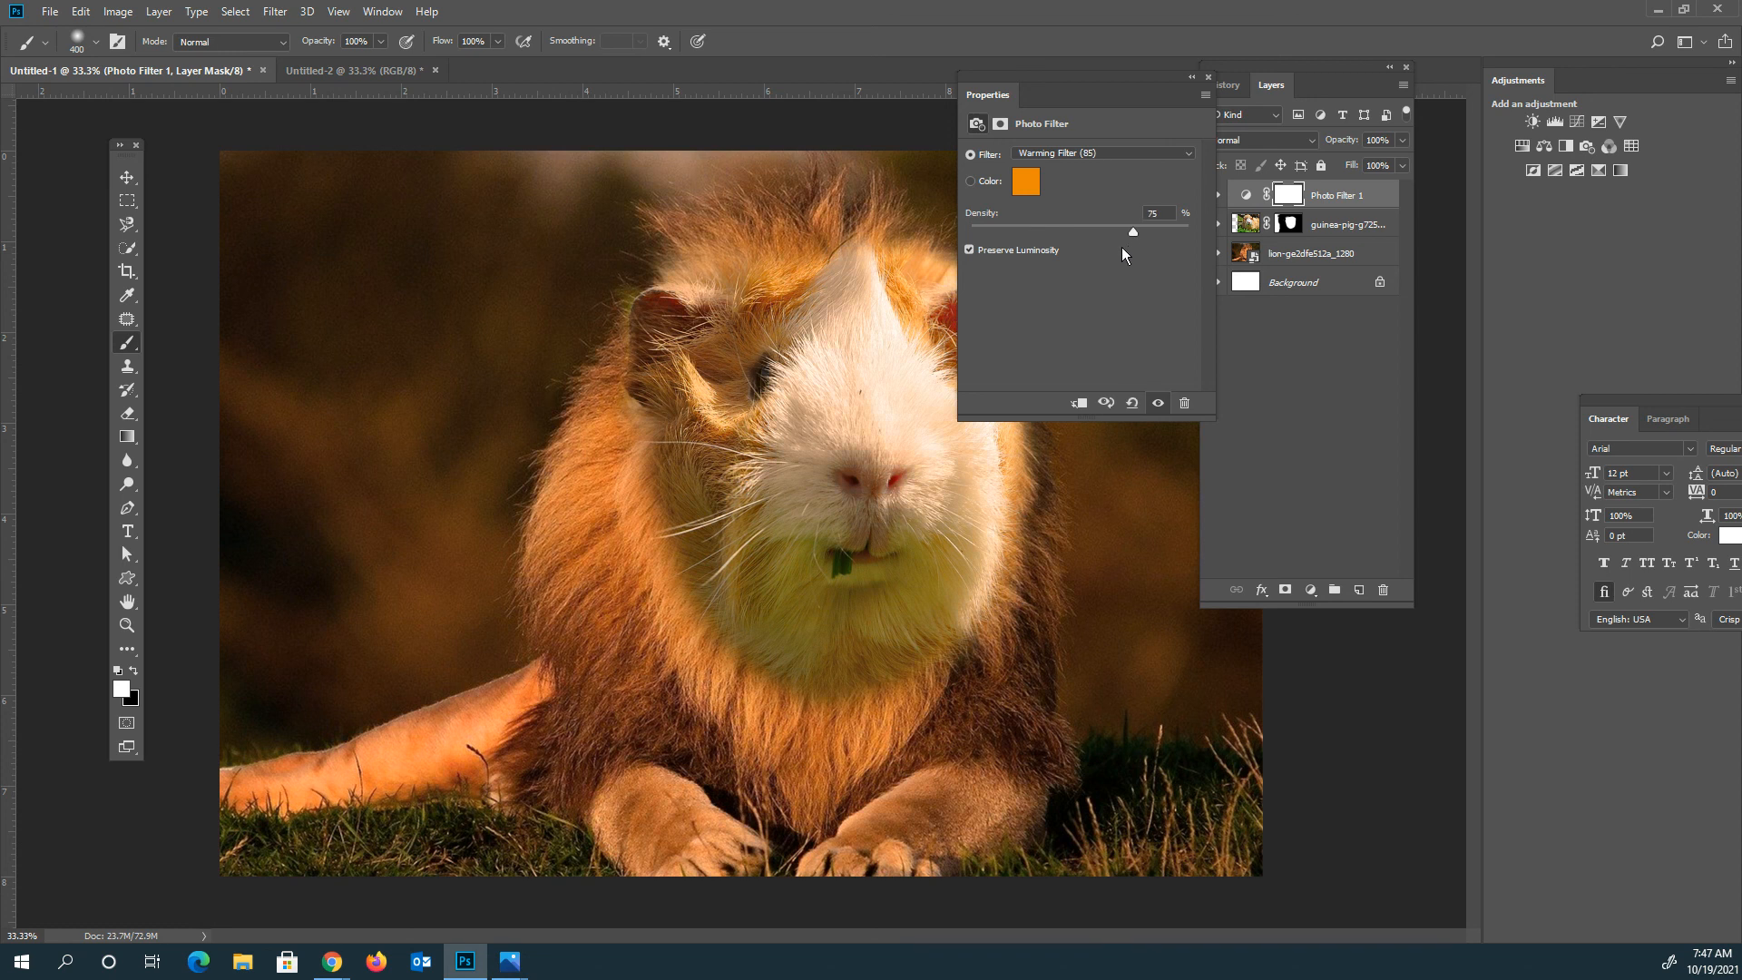
Try the Warming Filter (LBA) and Cooling Filter (80) presets, then return to Warming Filter (85) at 86% density
left_click(1174, 156)
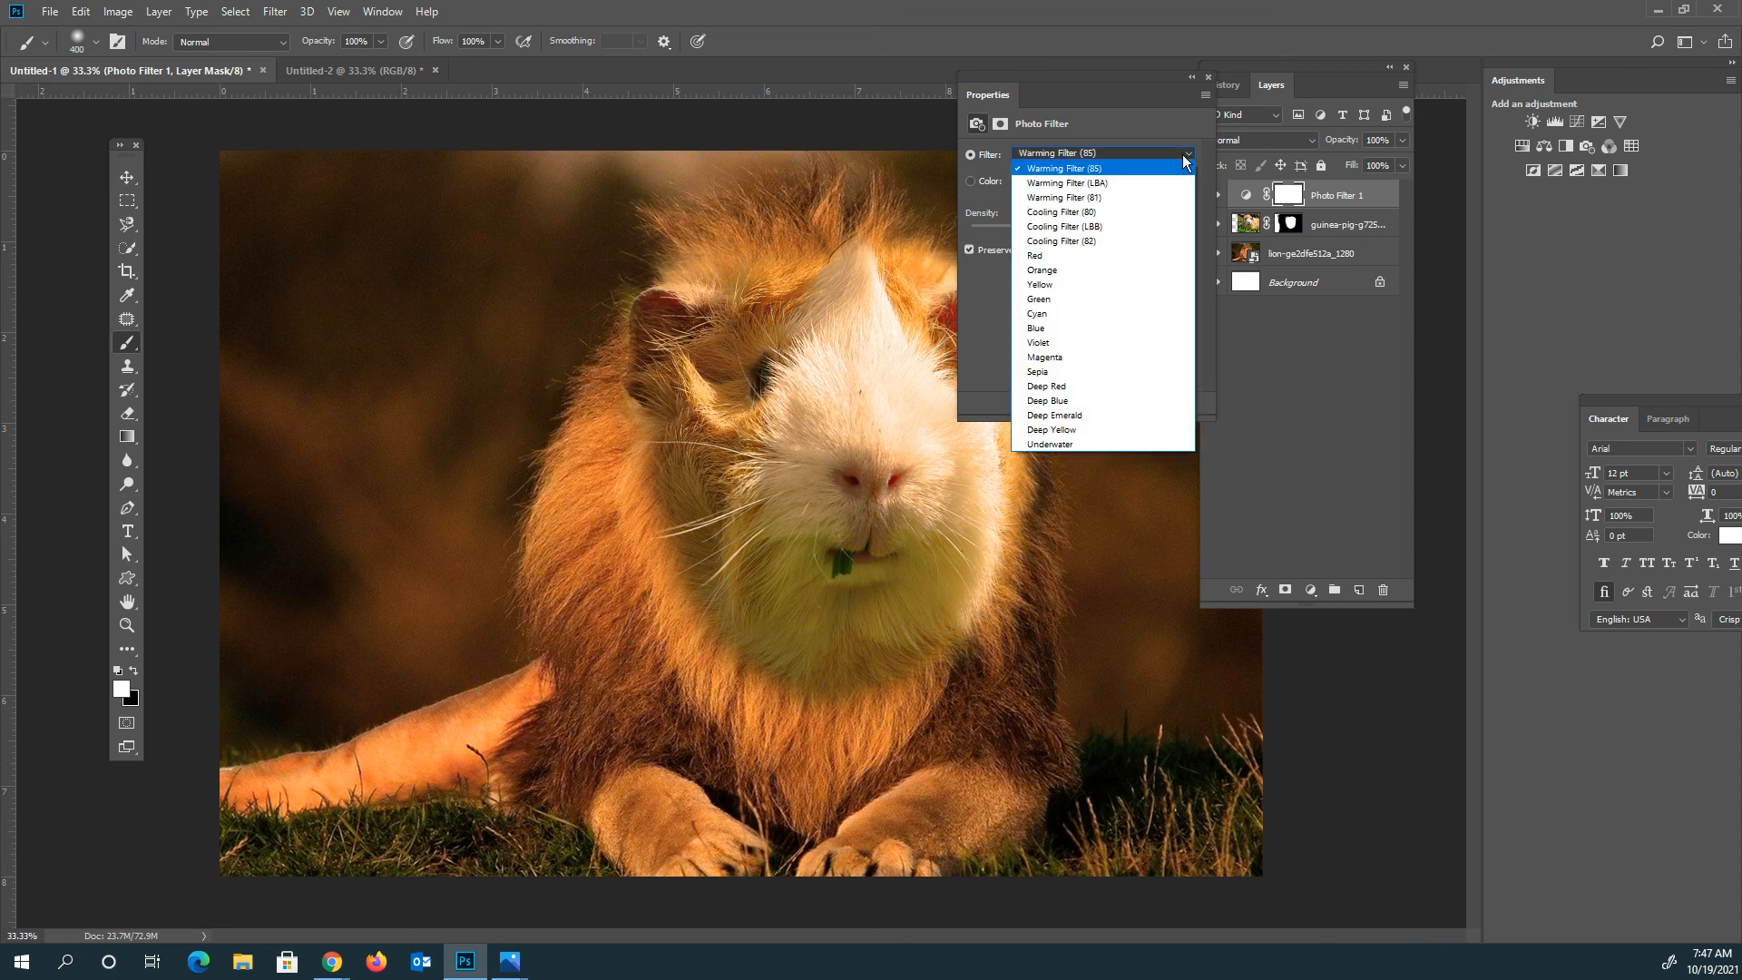
left_click(1074, 183)
left_click(1098, 153)
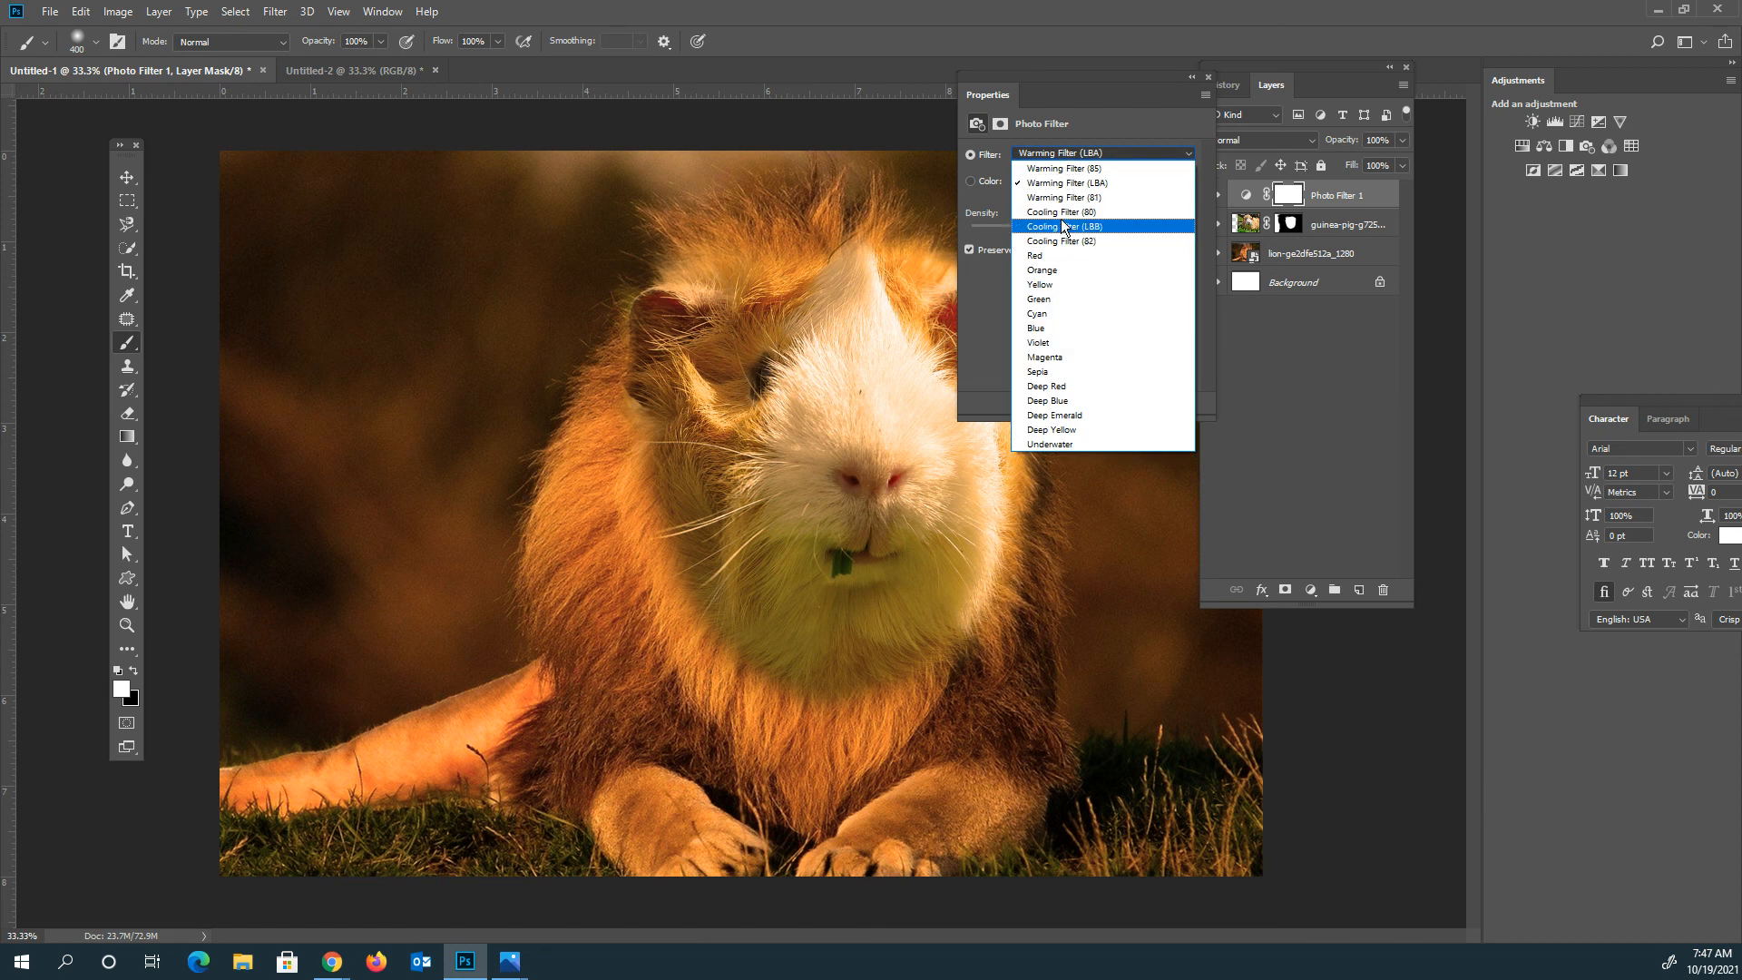
left_click(1060, 213)
left_click(1111, 153)
left_click(1067, 181)
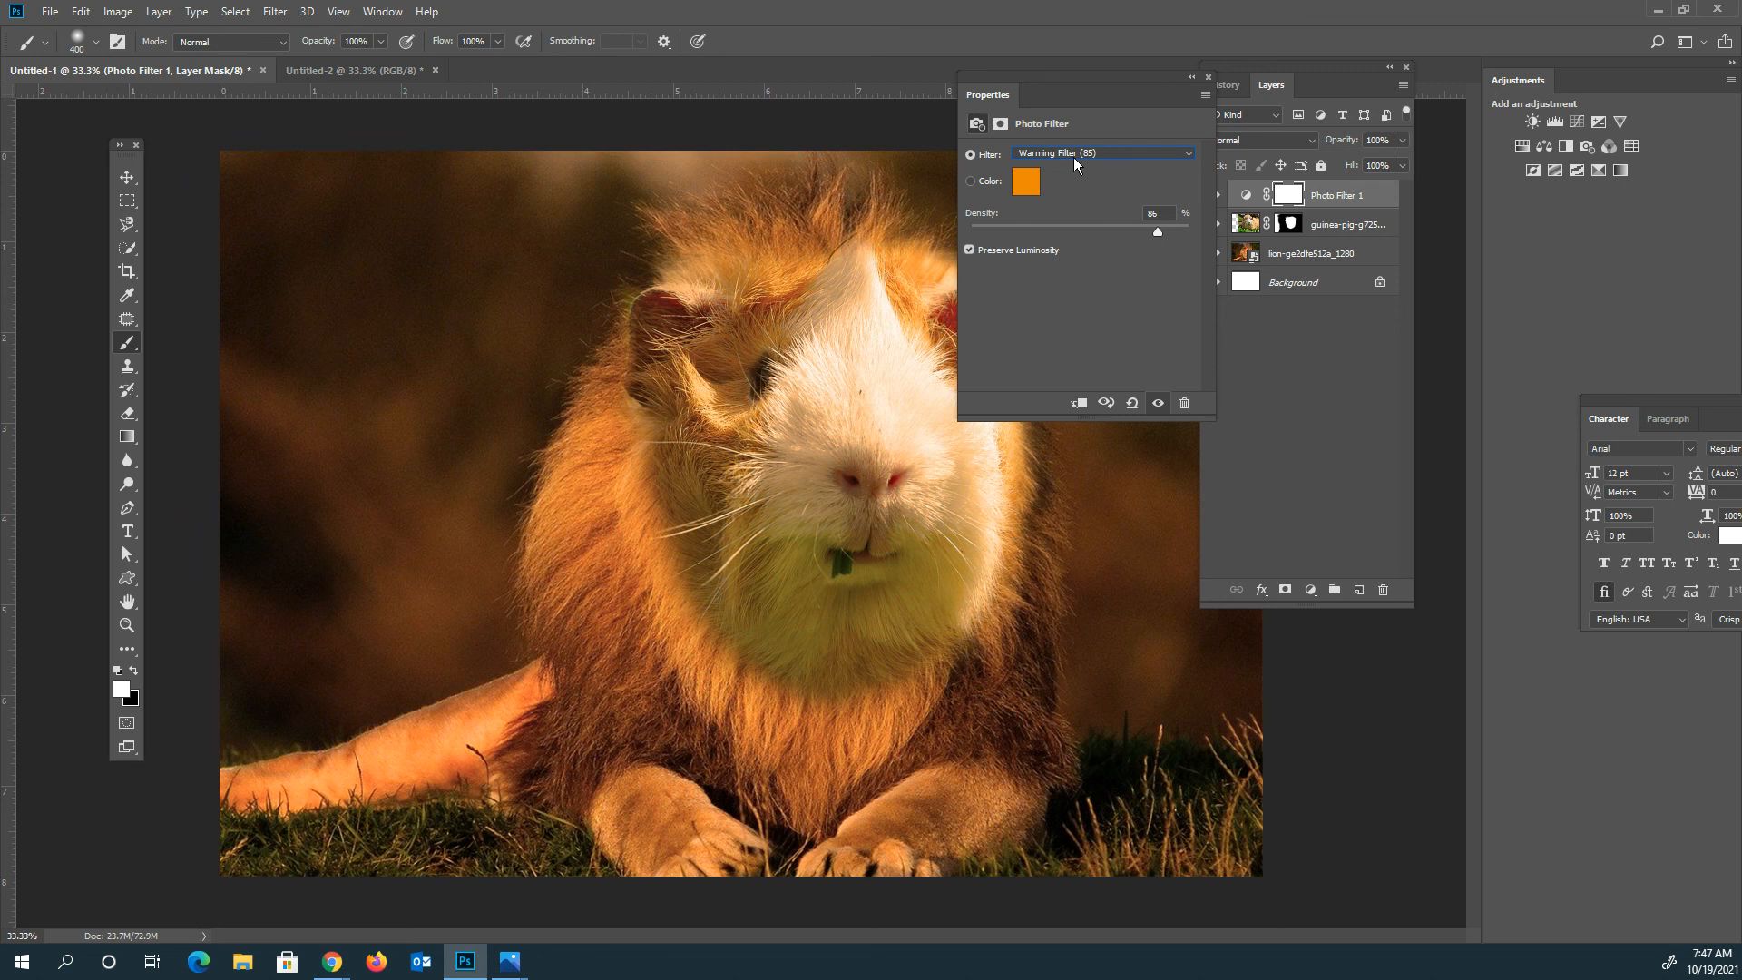
Try the Cooling Filter (80), Red and Orange presets on the photo filter layer
left_click(1094, 156)
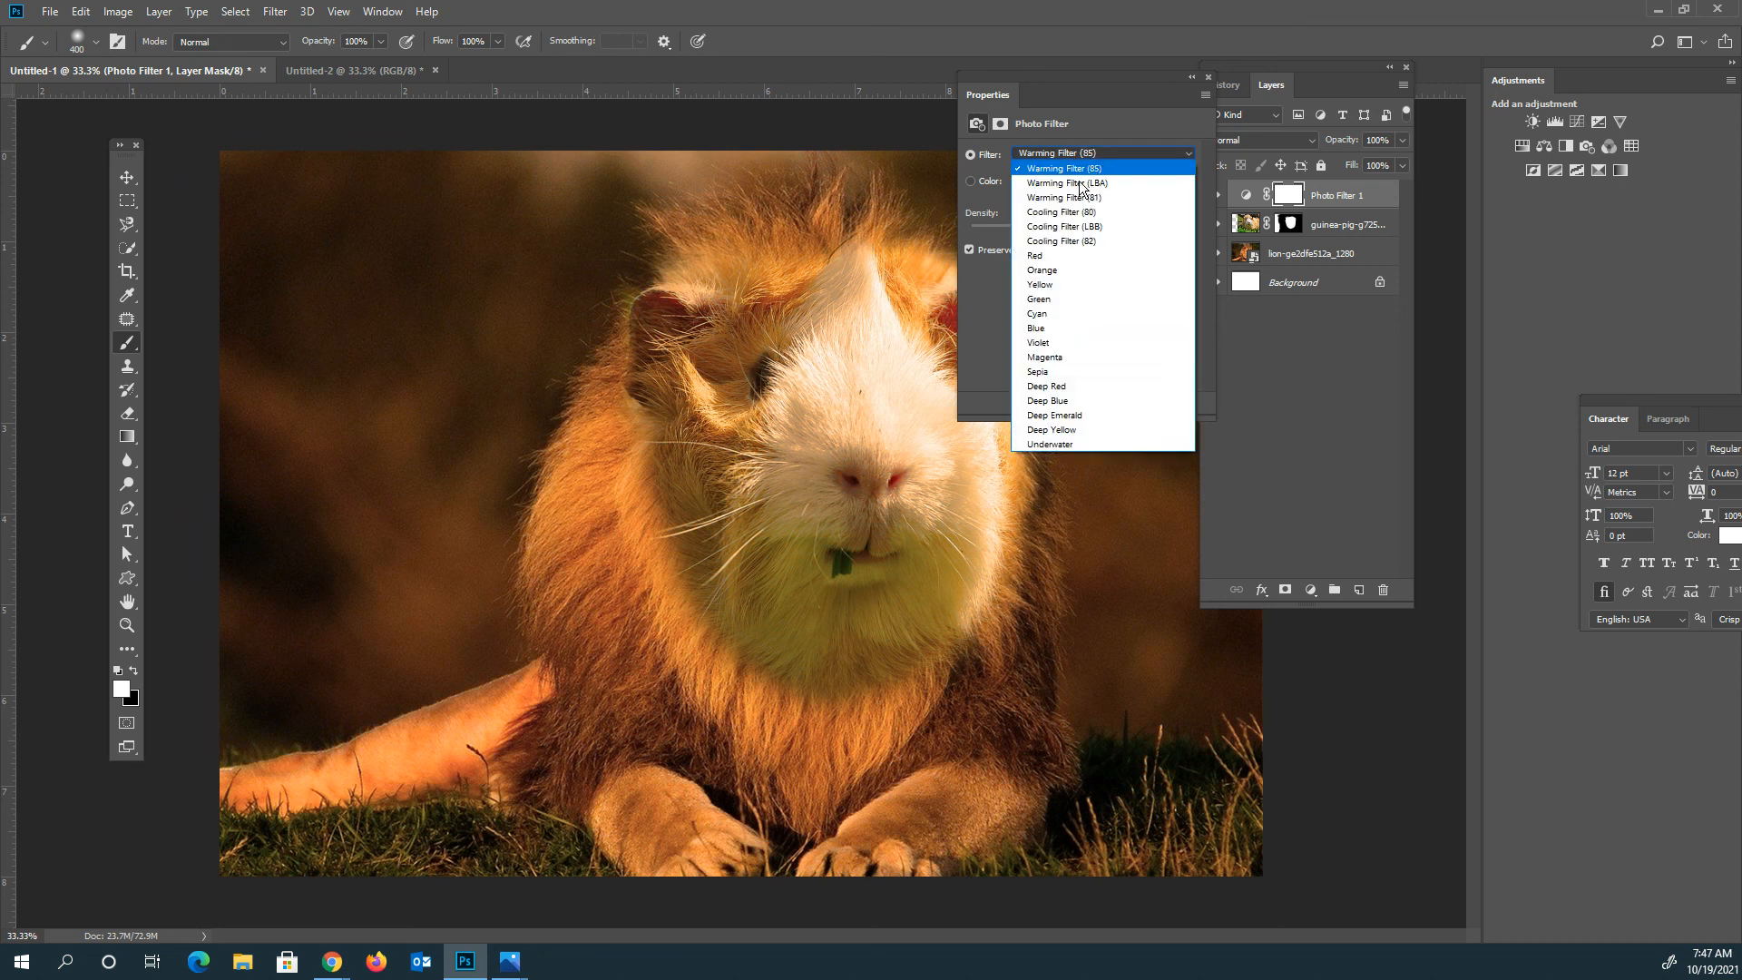
left_click(1070, 216)
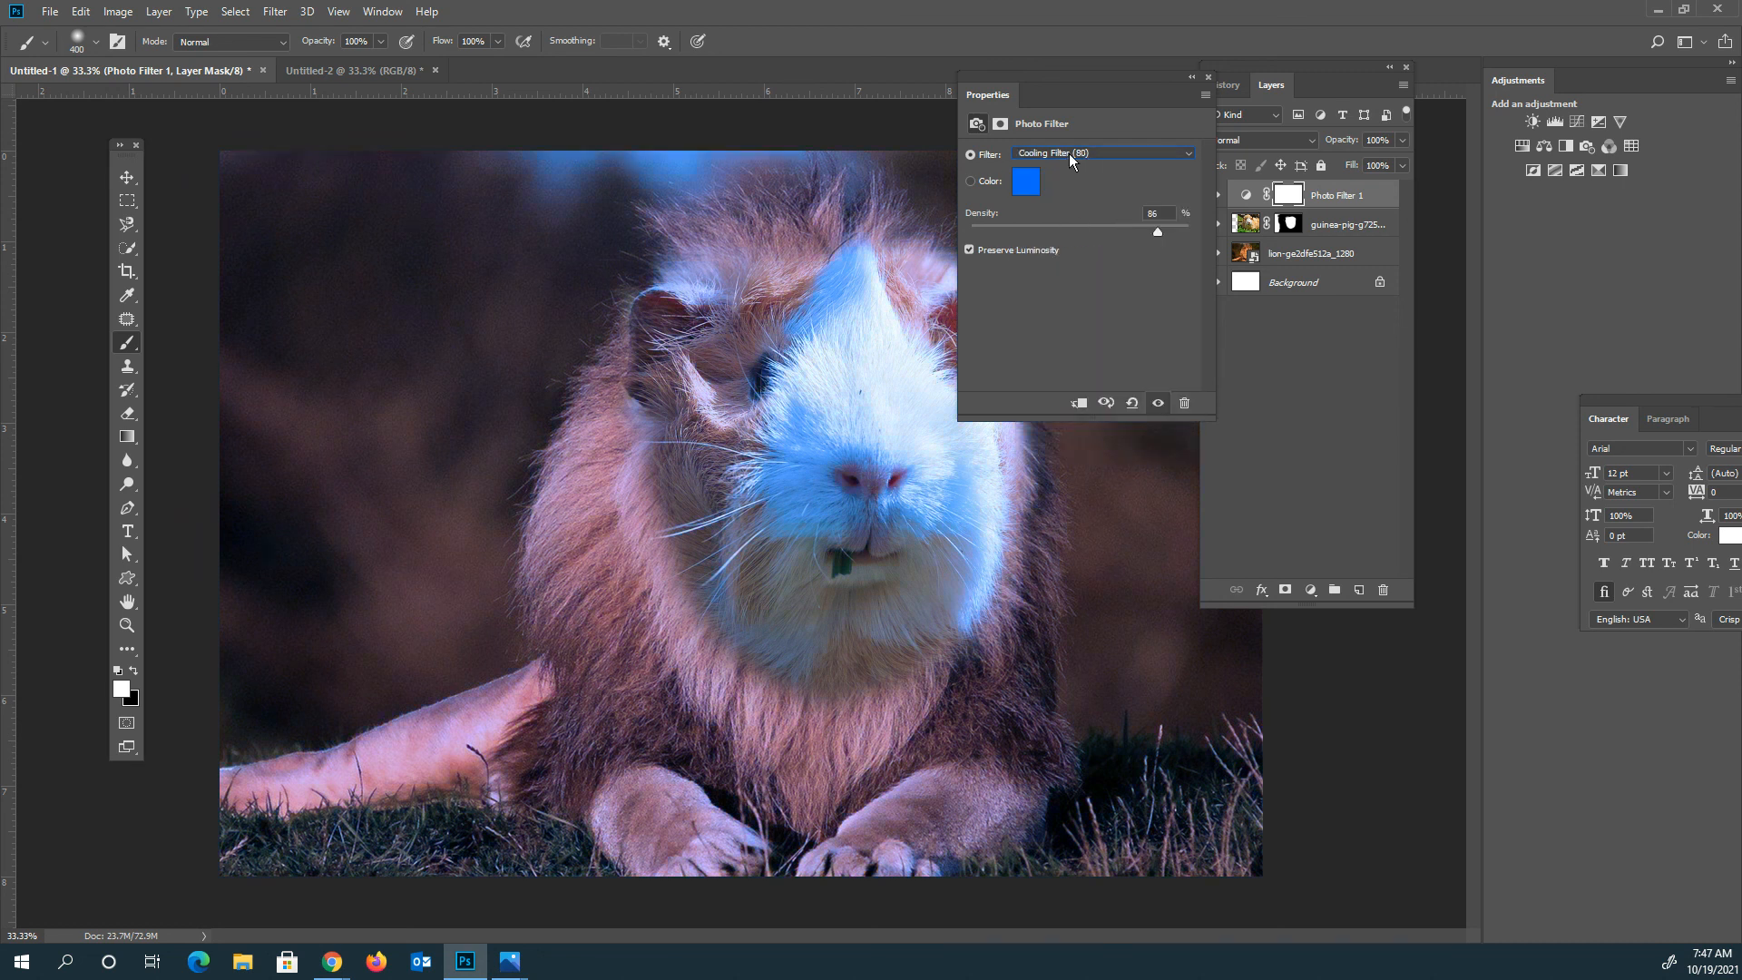
left_click(1069, 155)
left_click(1055, 247)
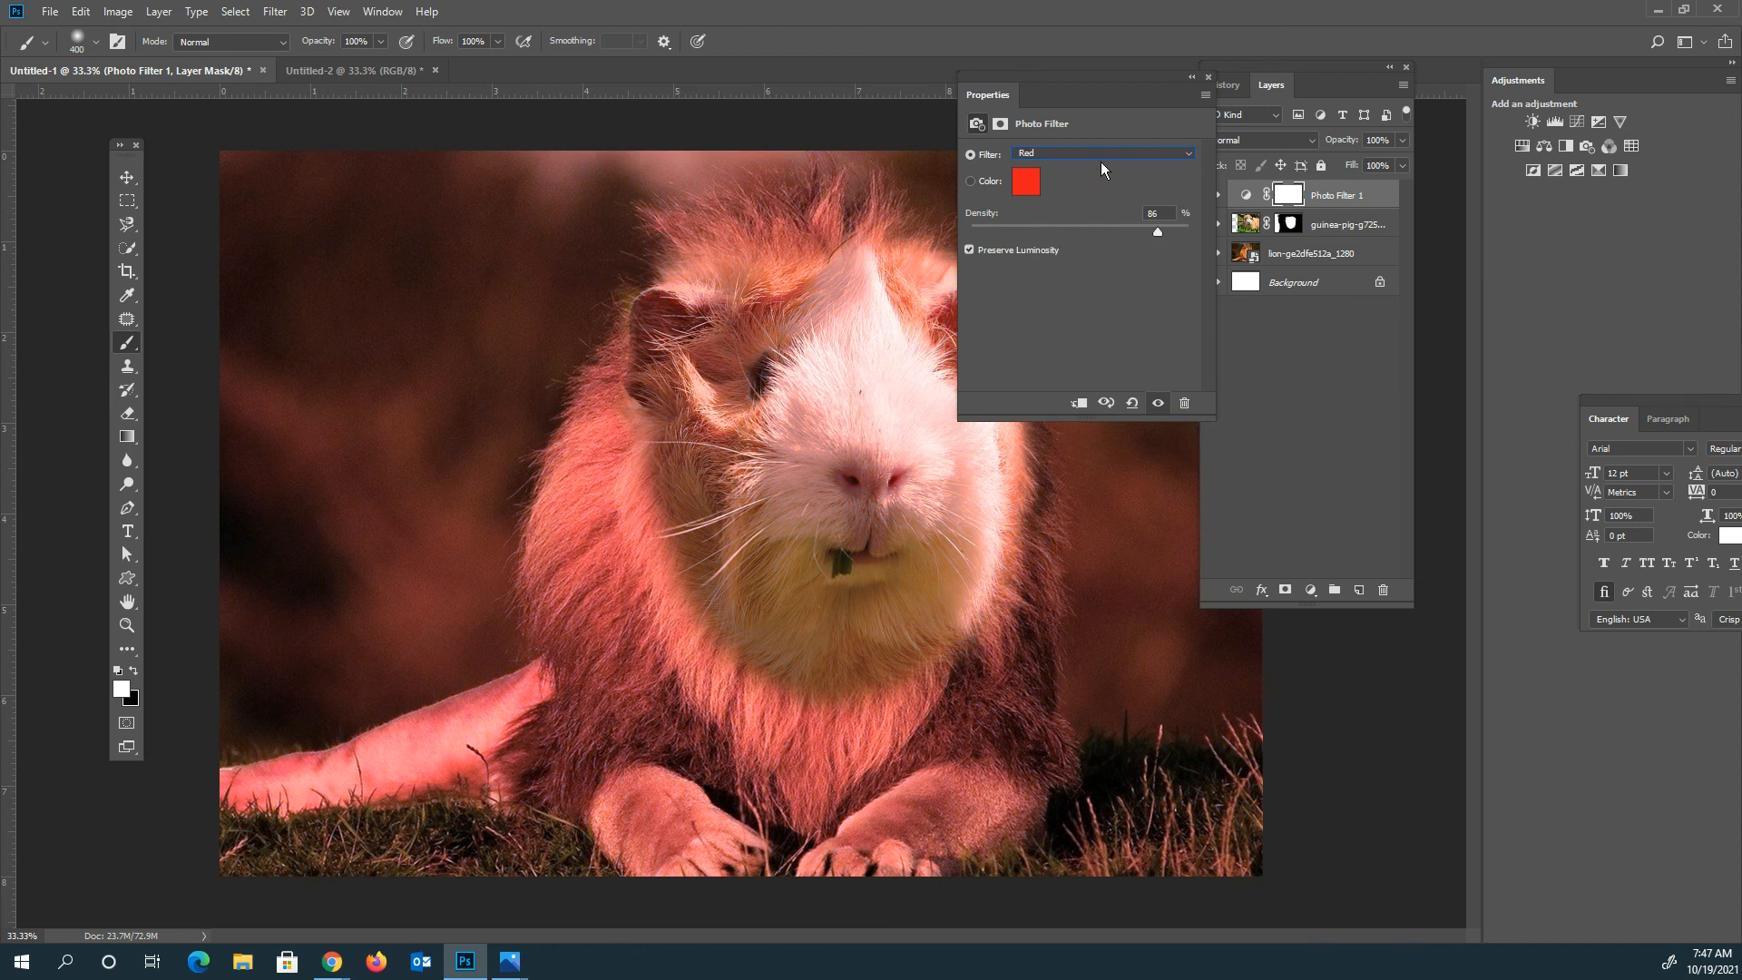
left_click(1102, 155)
left_click(1068, 265)
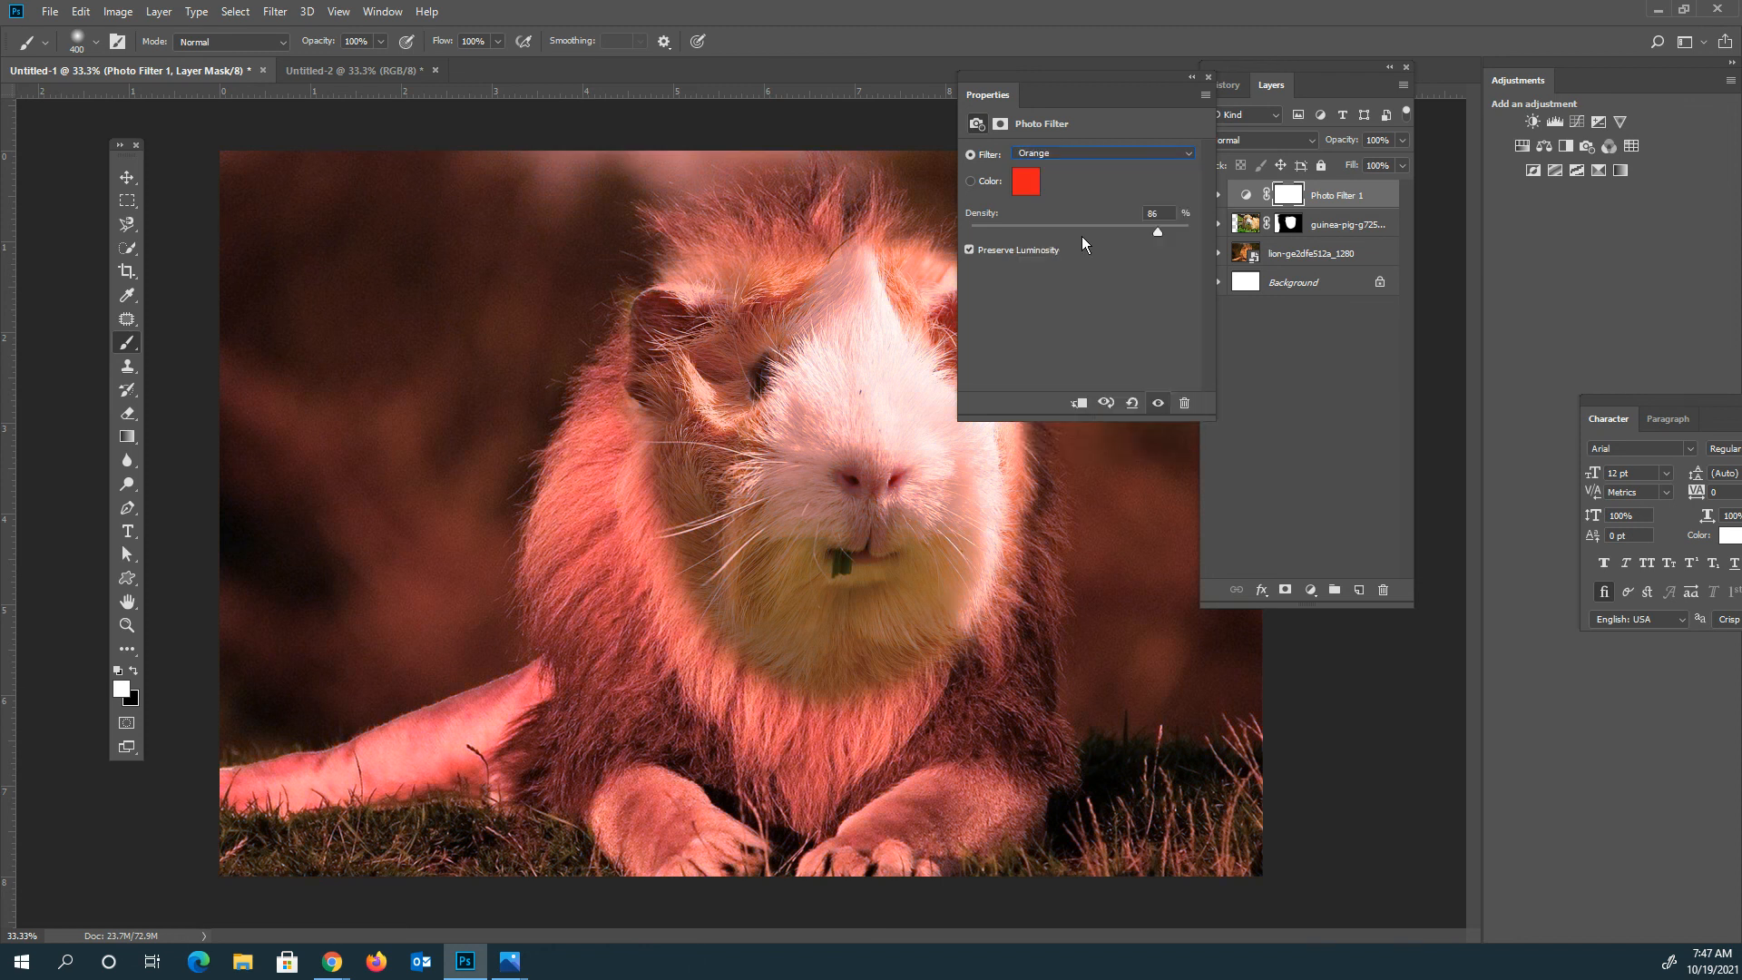
Try several more color presets on the photo filter layer, ending with Deep Blue
left_click(1130, 160)
left_click(1086, 337)
left_click(1098, 156)
left_click(1049, 367)
left_click(1140, 152)
left_click(1081, 400)
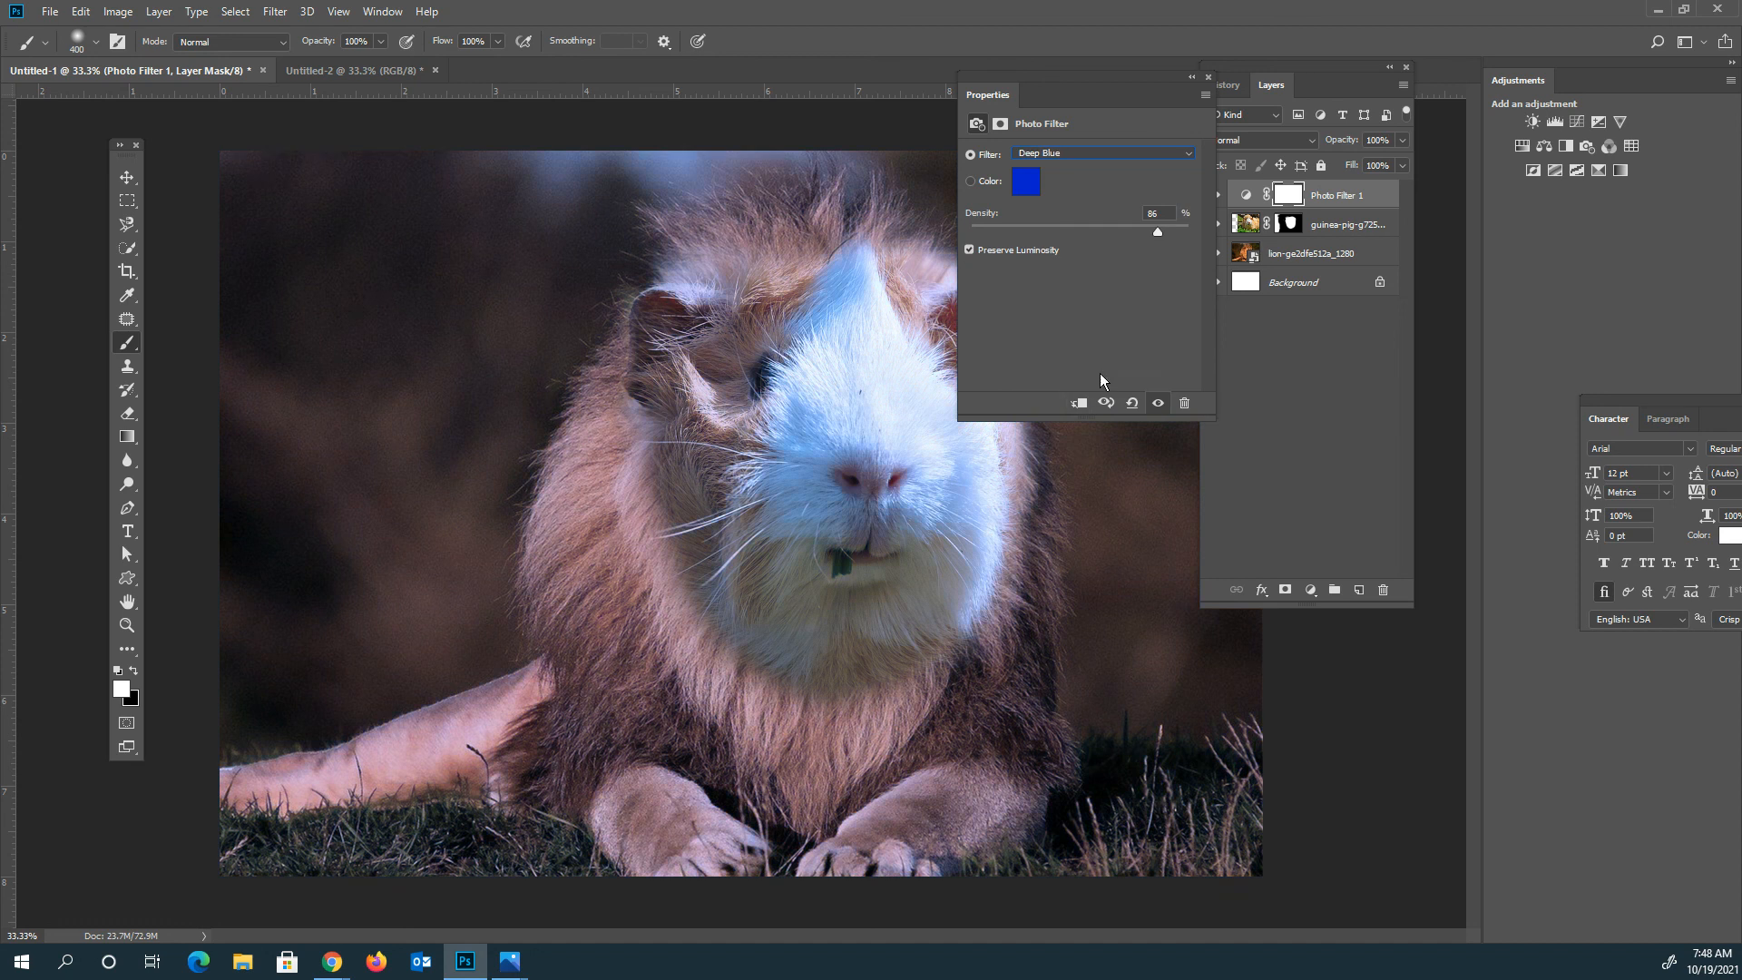
Set the photo filter to Warming Filter (85) at 62% density and open the list of adjustment layer types
left_click(1100, 155)
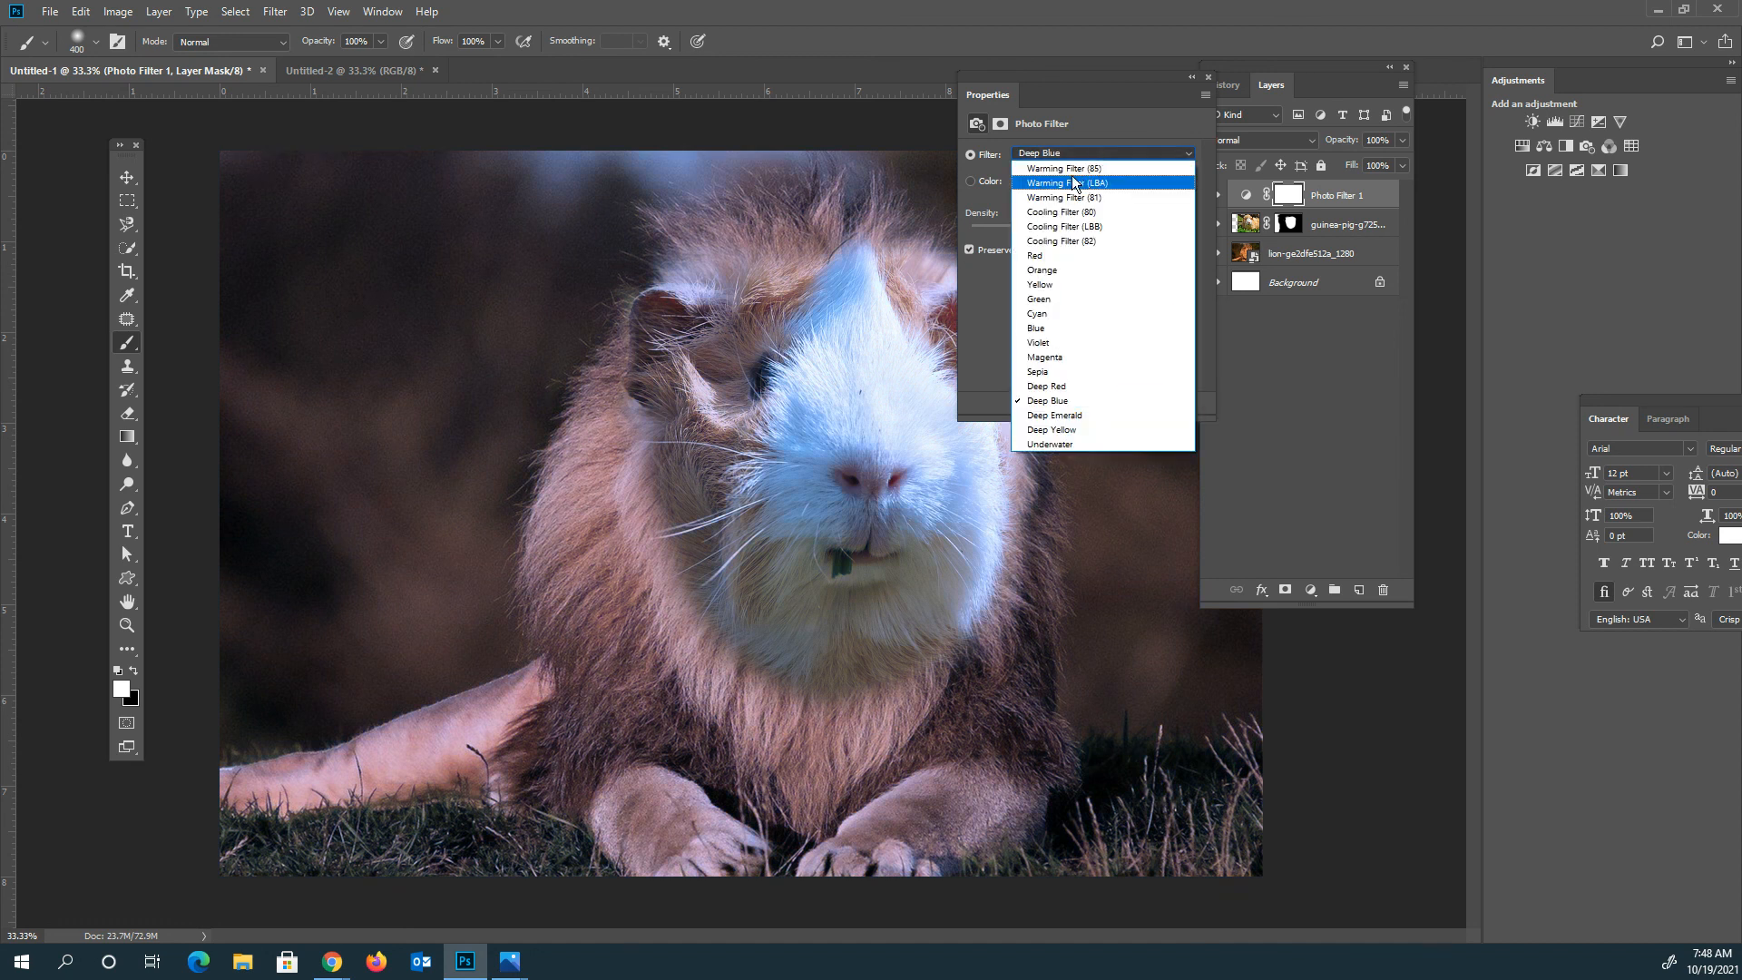
left_click(1068, 165)
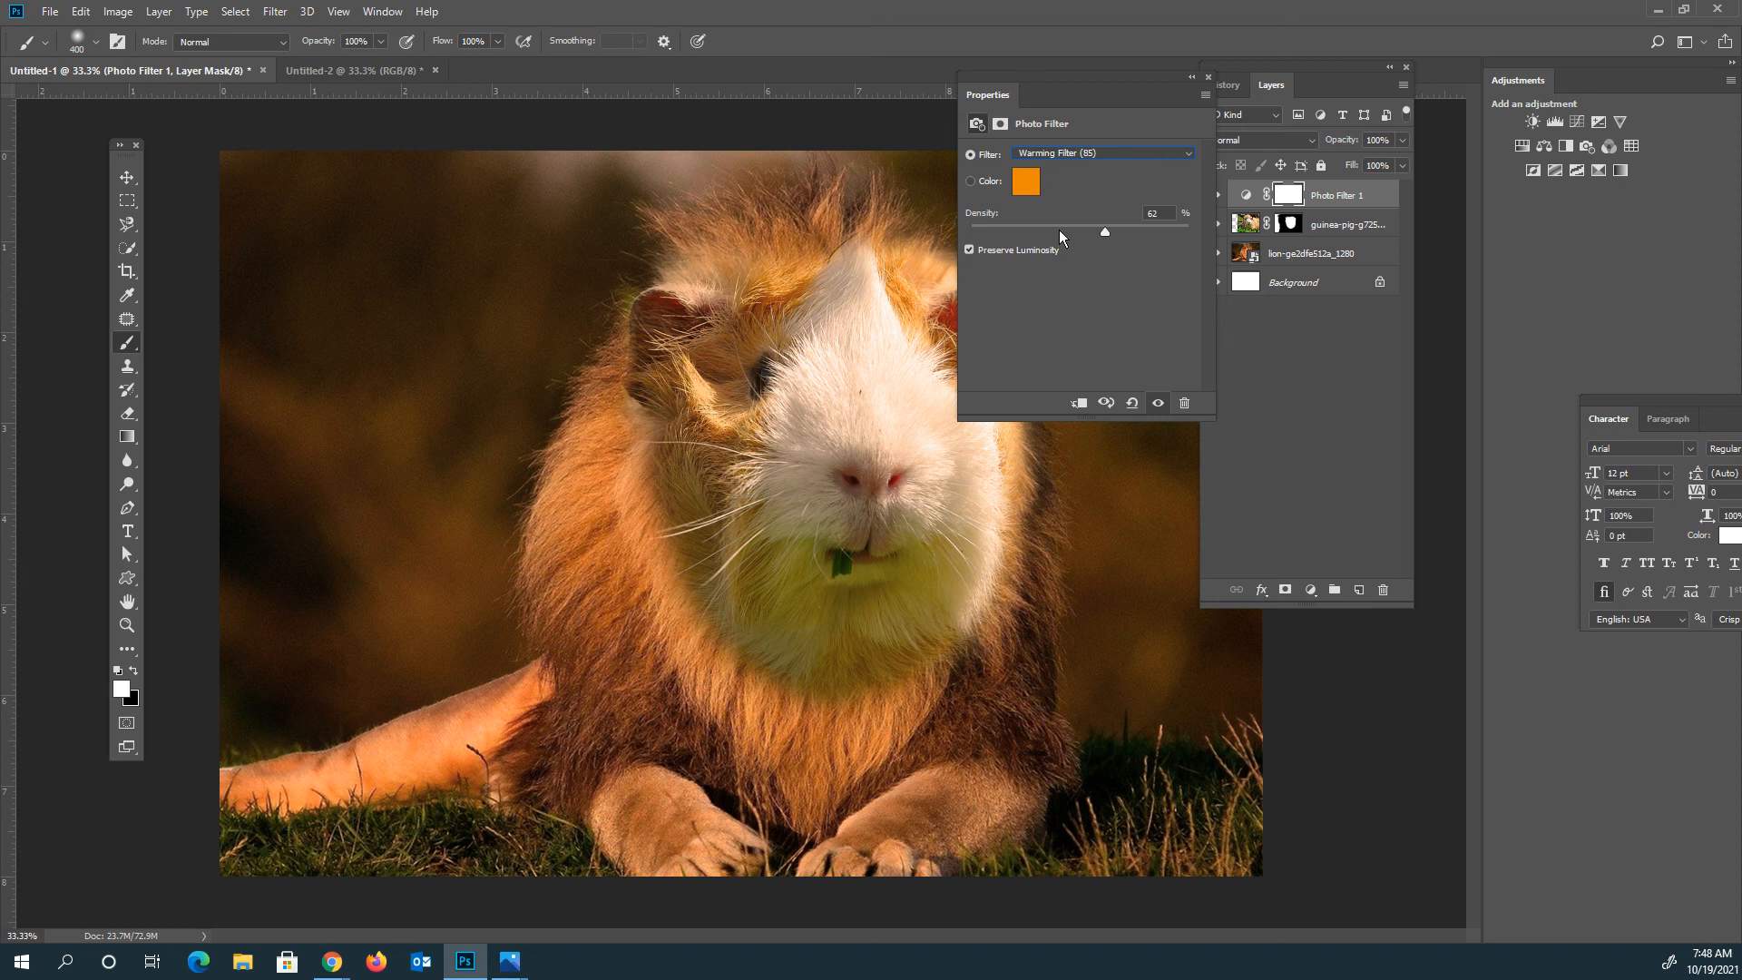
left_click_drag(1116, 78, 1083, 66)
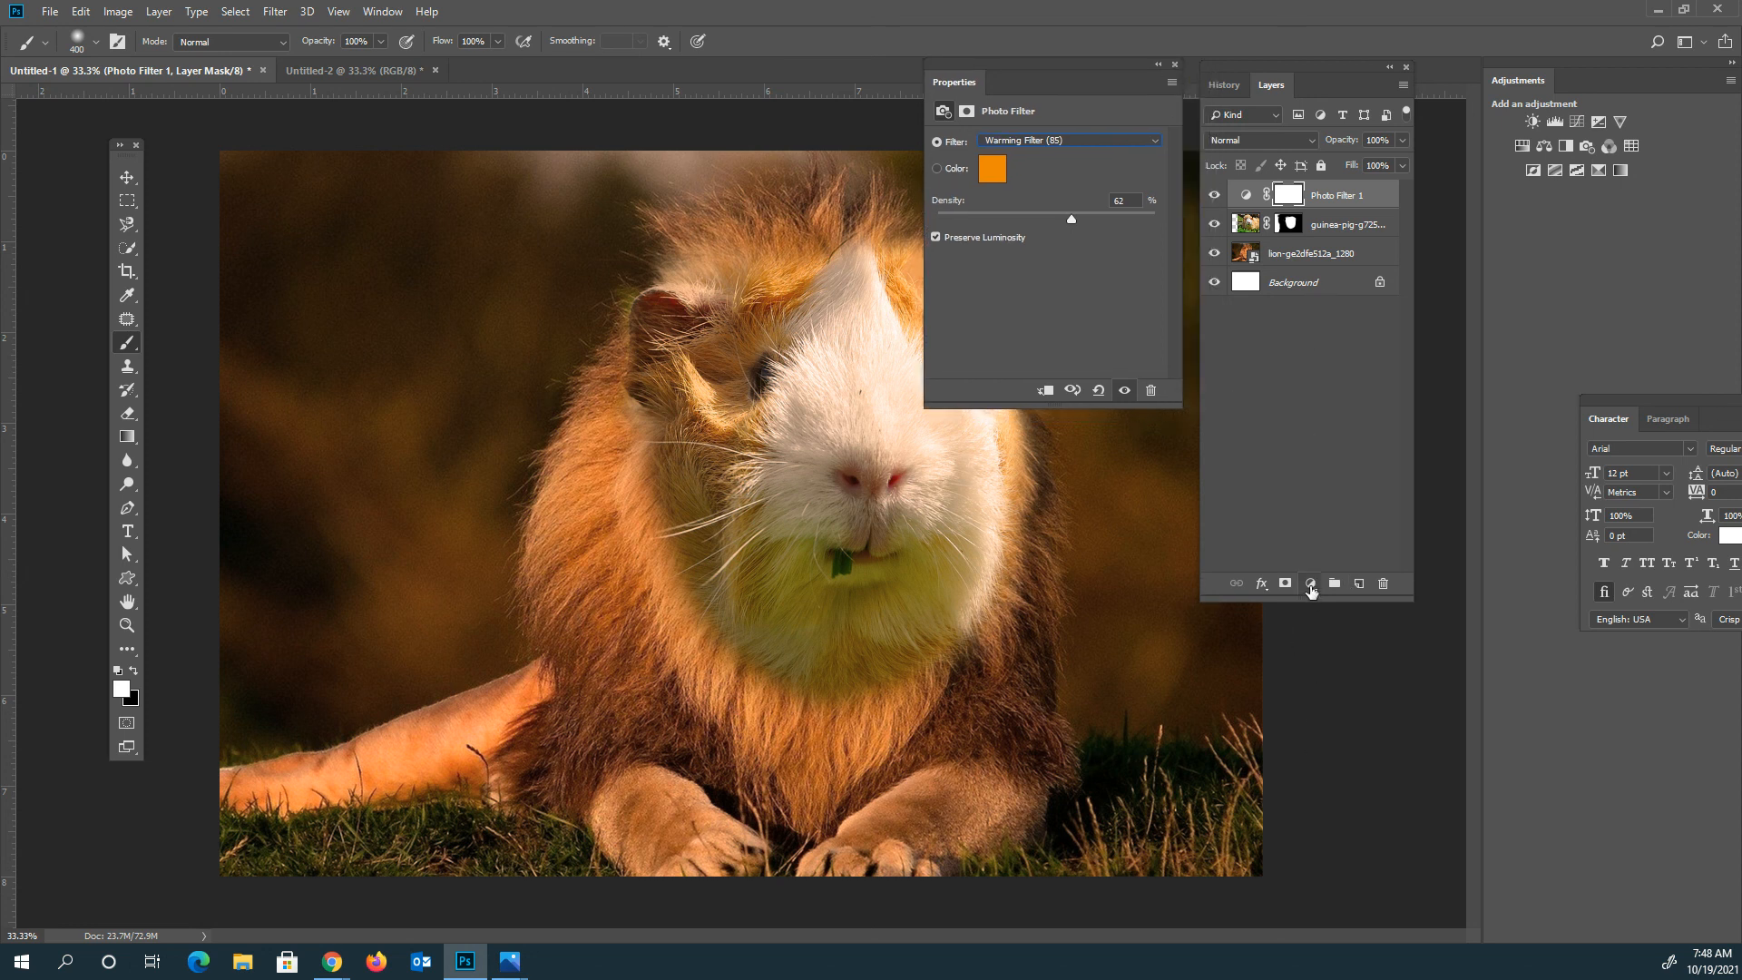
left_click(1311, 586)
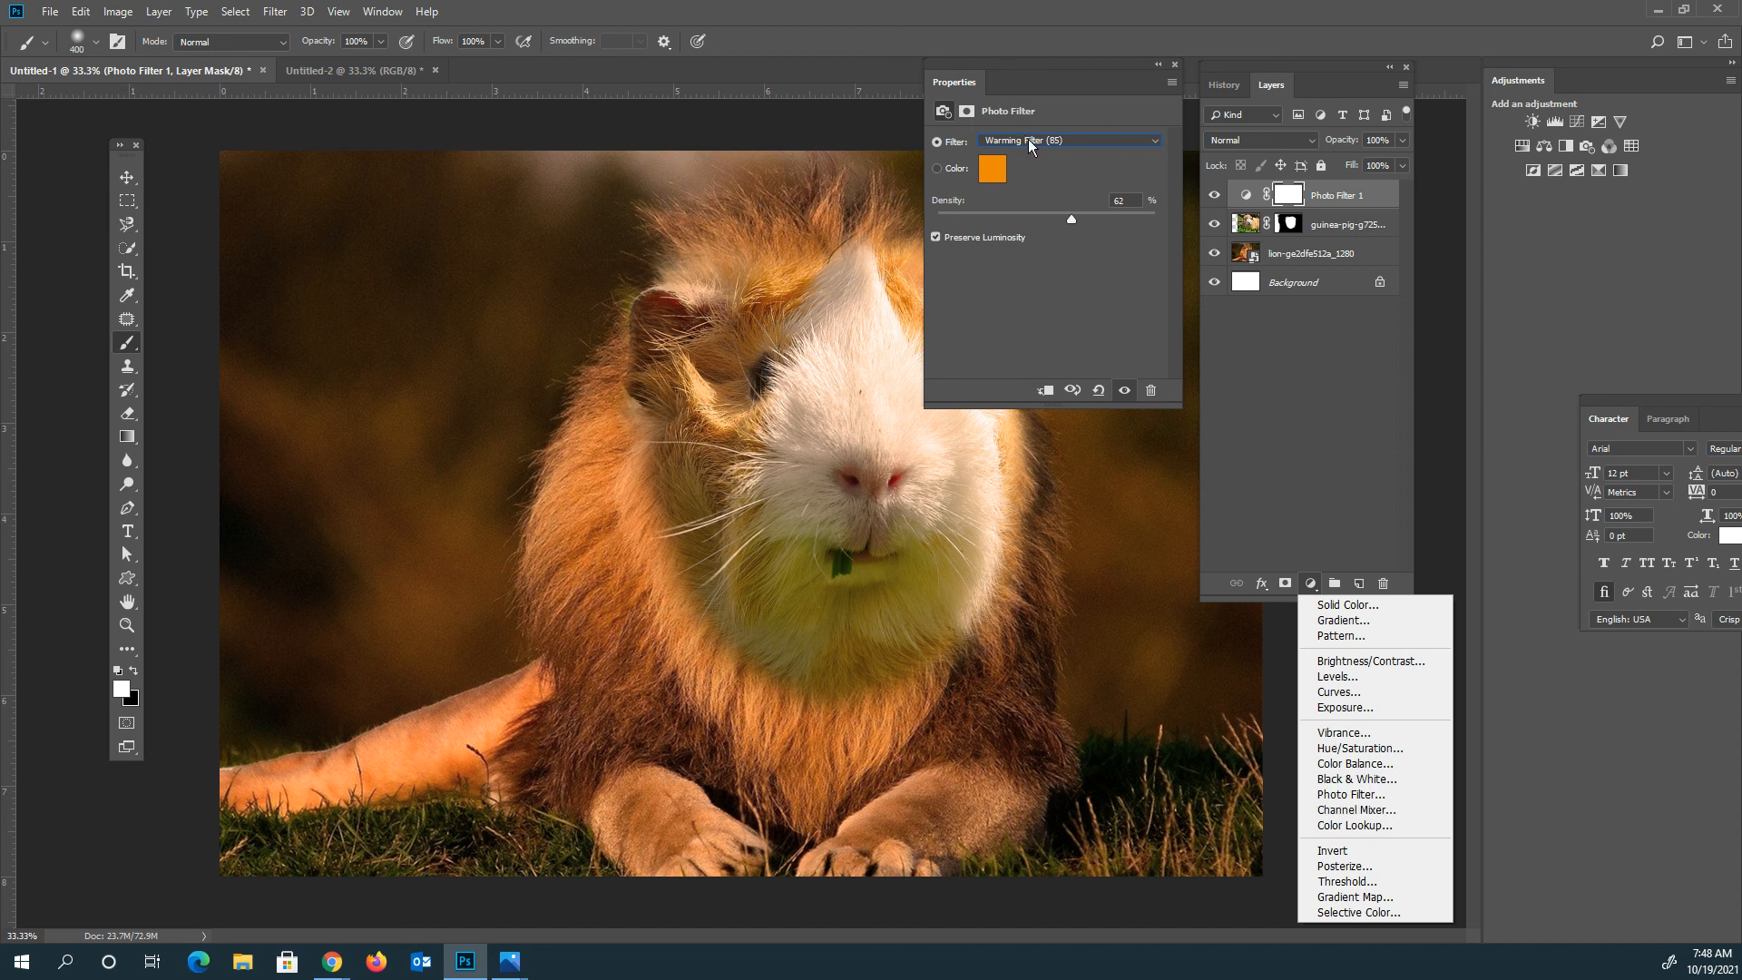
Try a custom dark blue color on the photo filter layer, then return it to the Warming Filter (85) preset
left_click(945, 168)
left_click(938, 169)
left_click(992, 182)
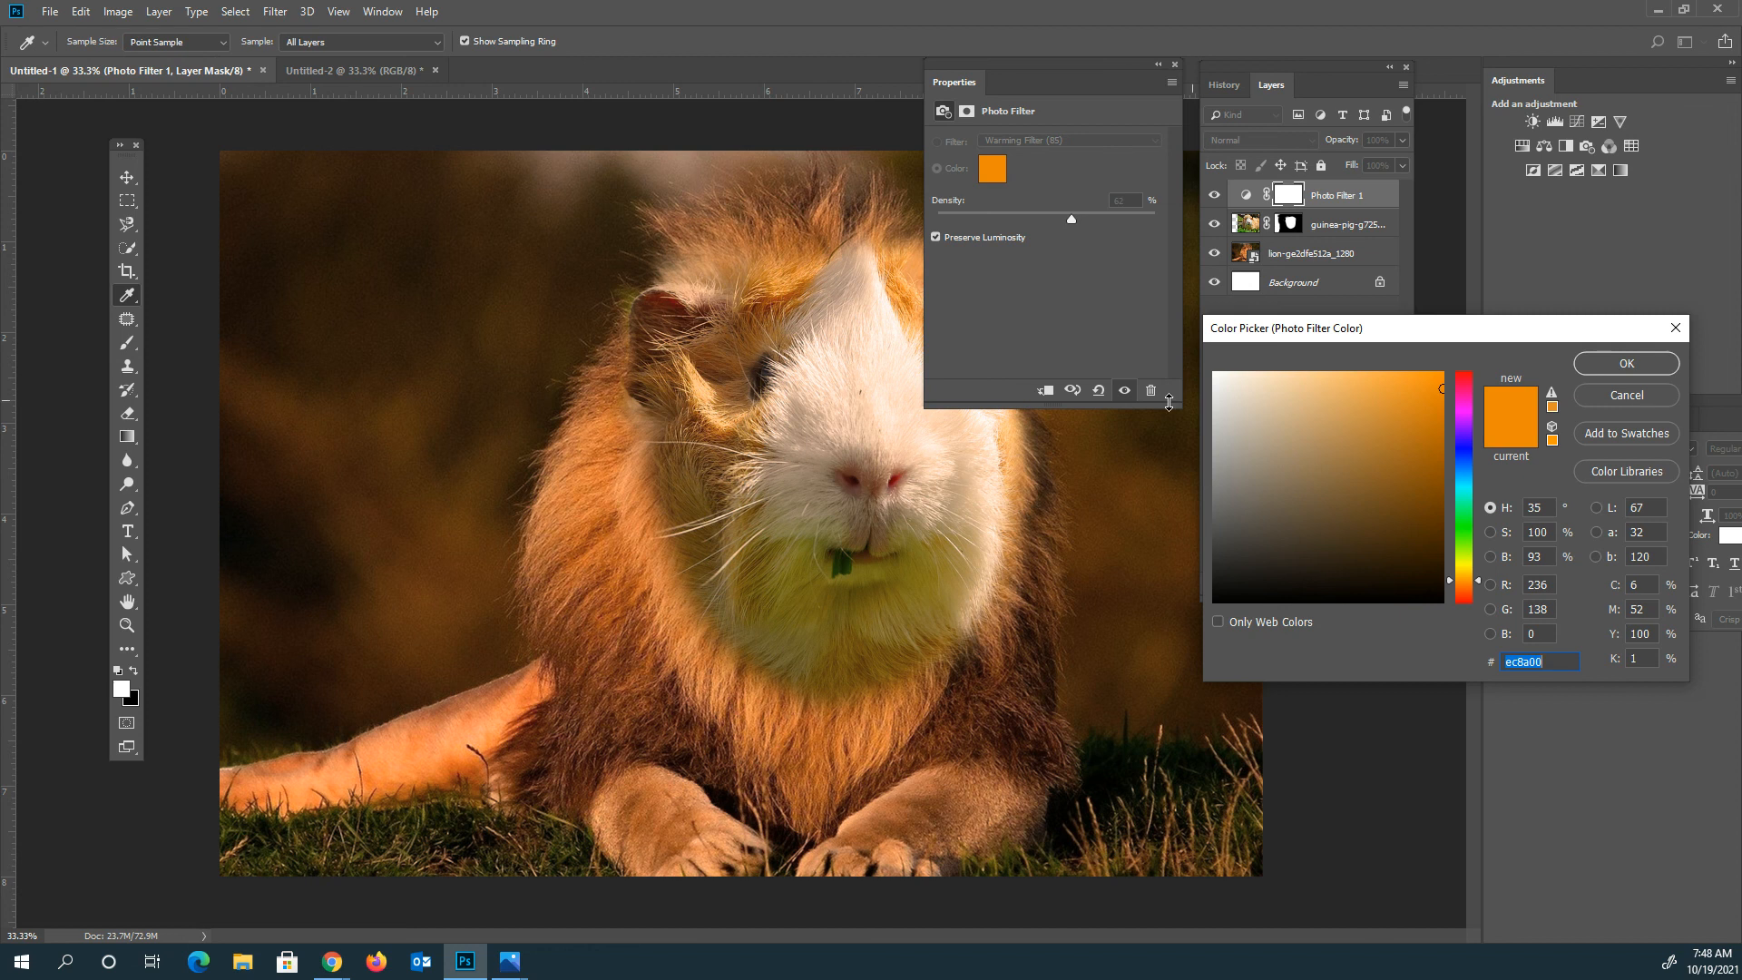
left_click(1440, 469)
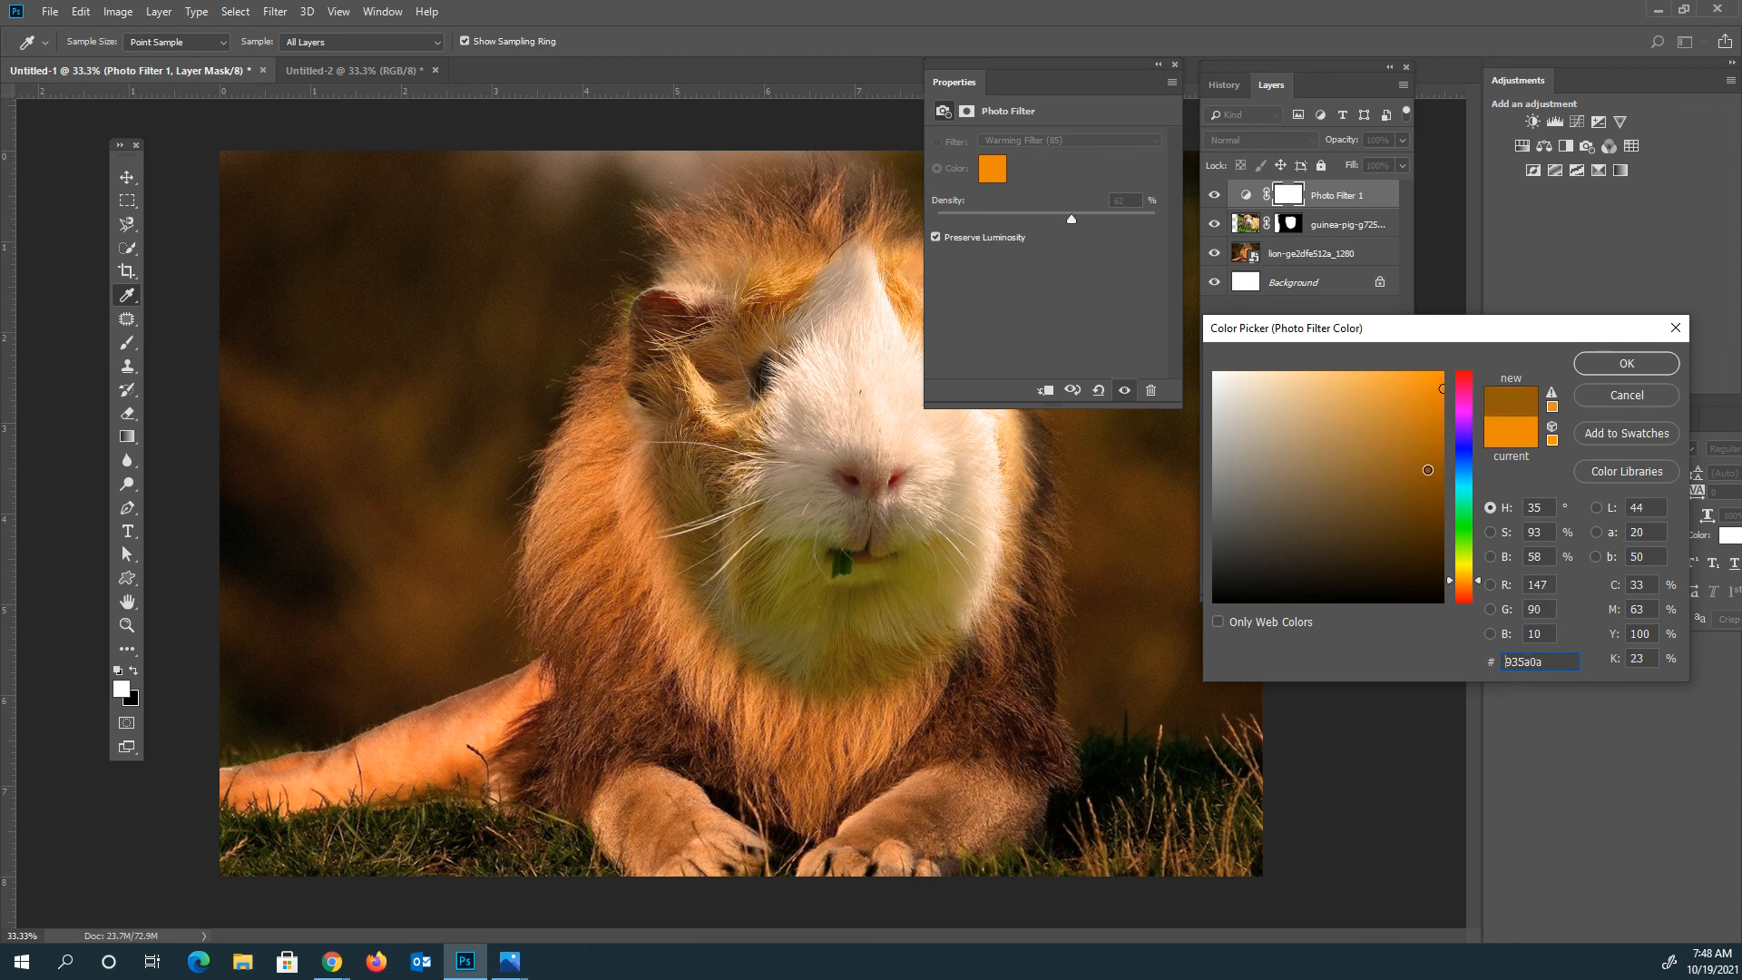
left_click(1463, 469)
left_click(1436, 417)
mouse_move(1436, 417)
left_mouse_down()
mouse_move(1439, 468)
mouse_move(1406, 434)
mouse_move(1334, 416)
mouse_move(1427, 544)
left_mouse_up()
left_click(1626, 365)
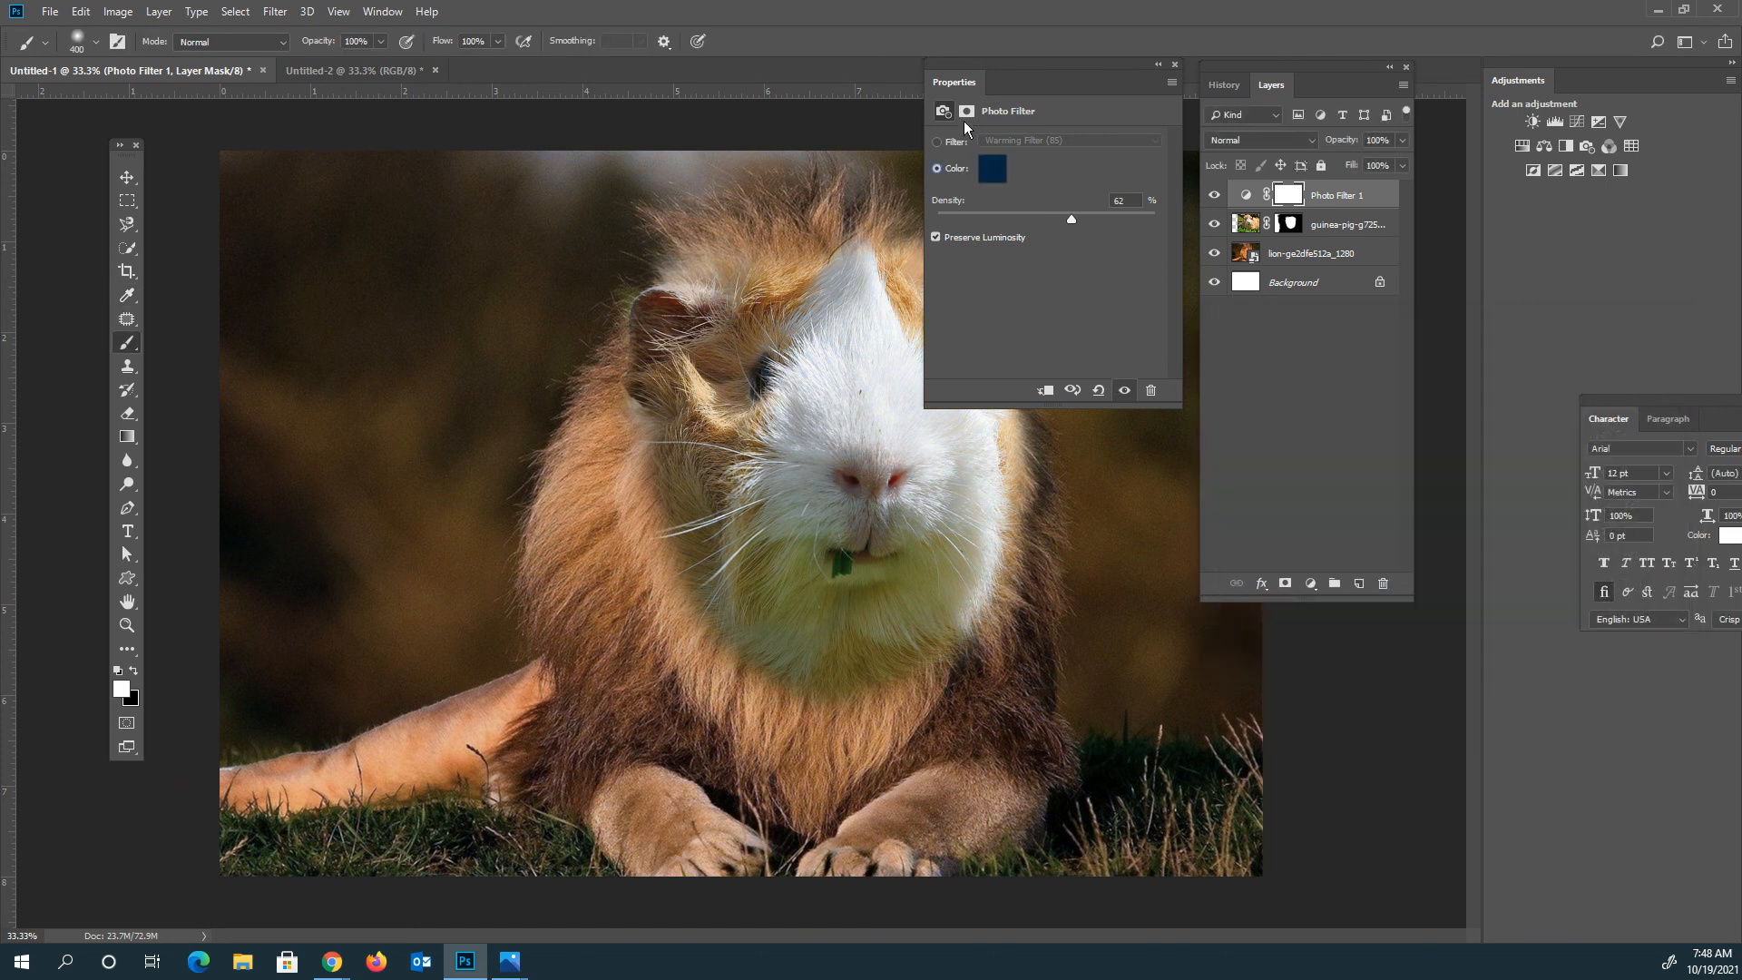
left_click(939, 142)
left_click(1073, 138)
left_click(1020, 156)
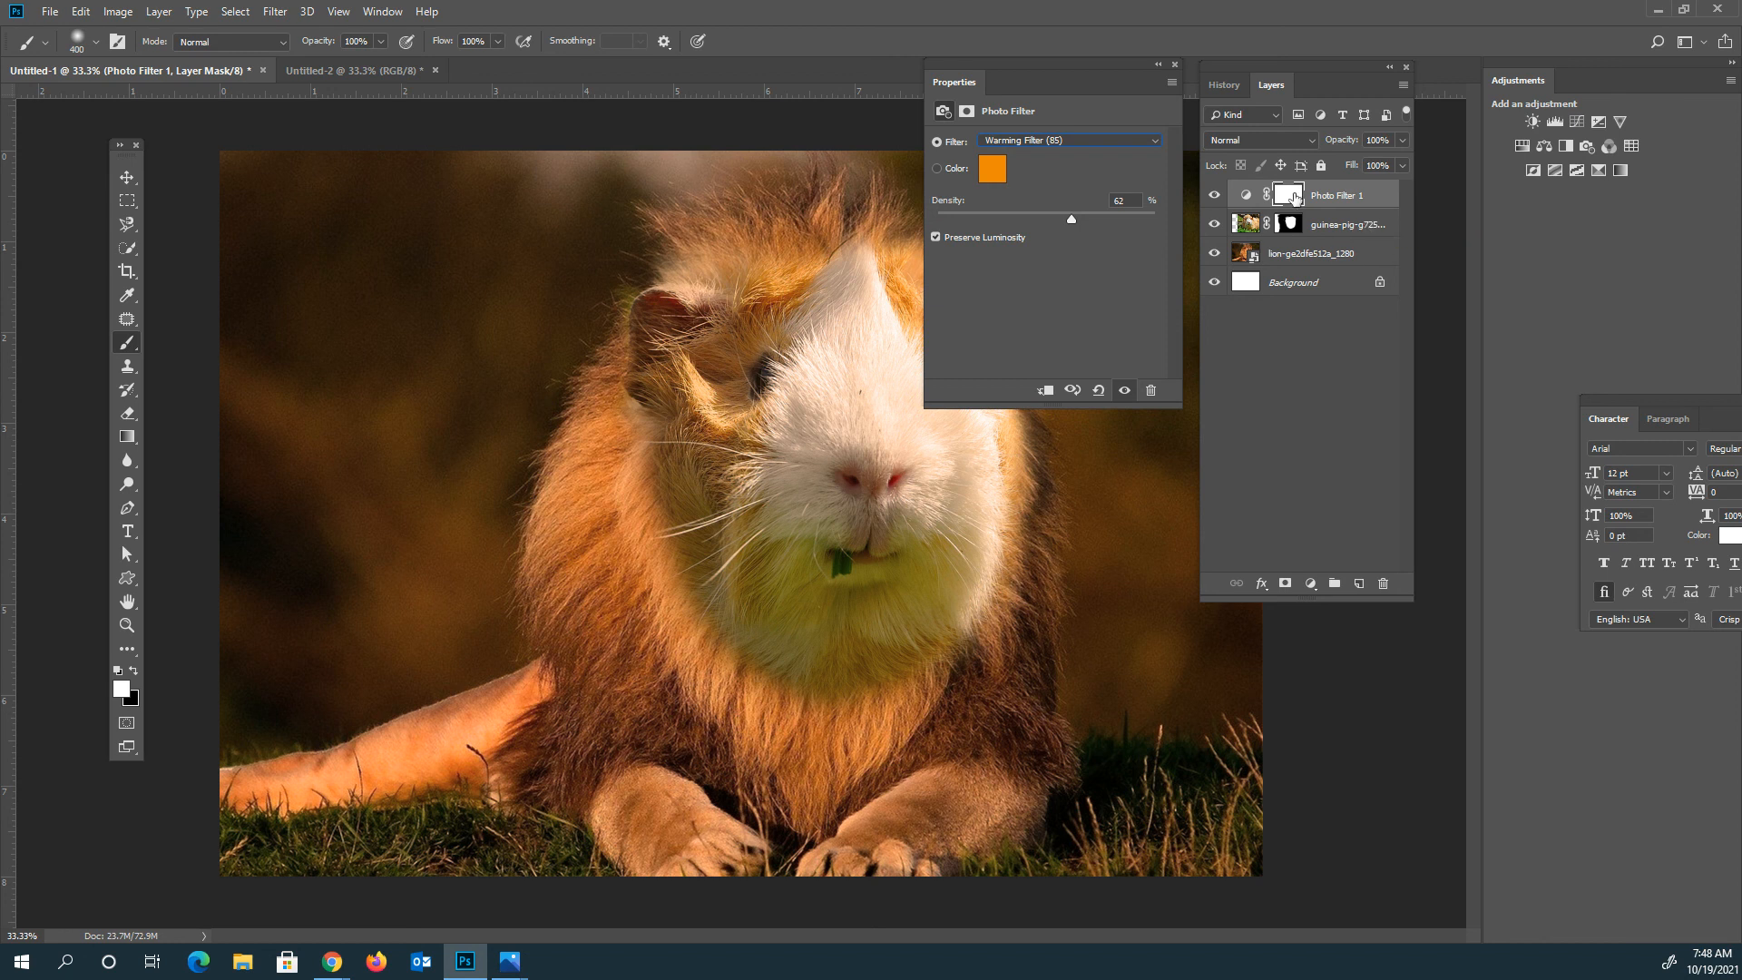
Clip the Photo Filter 1 layer to the guinea pig layer and toggle its visibility to compare the image with and without it
right_click(1379, 190)
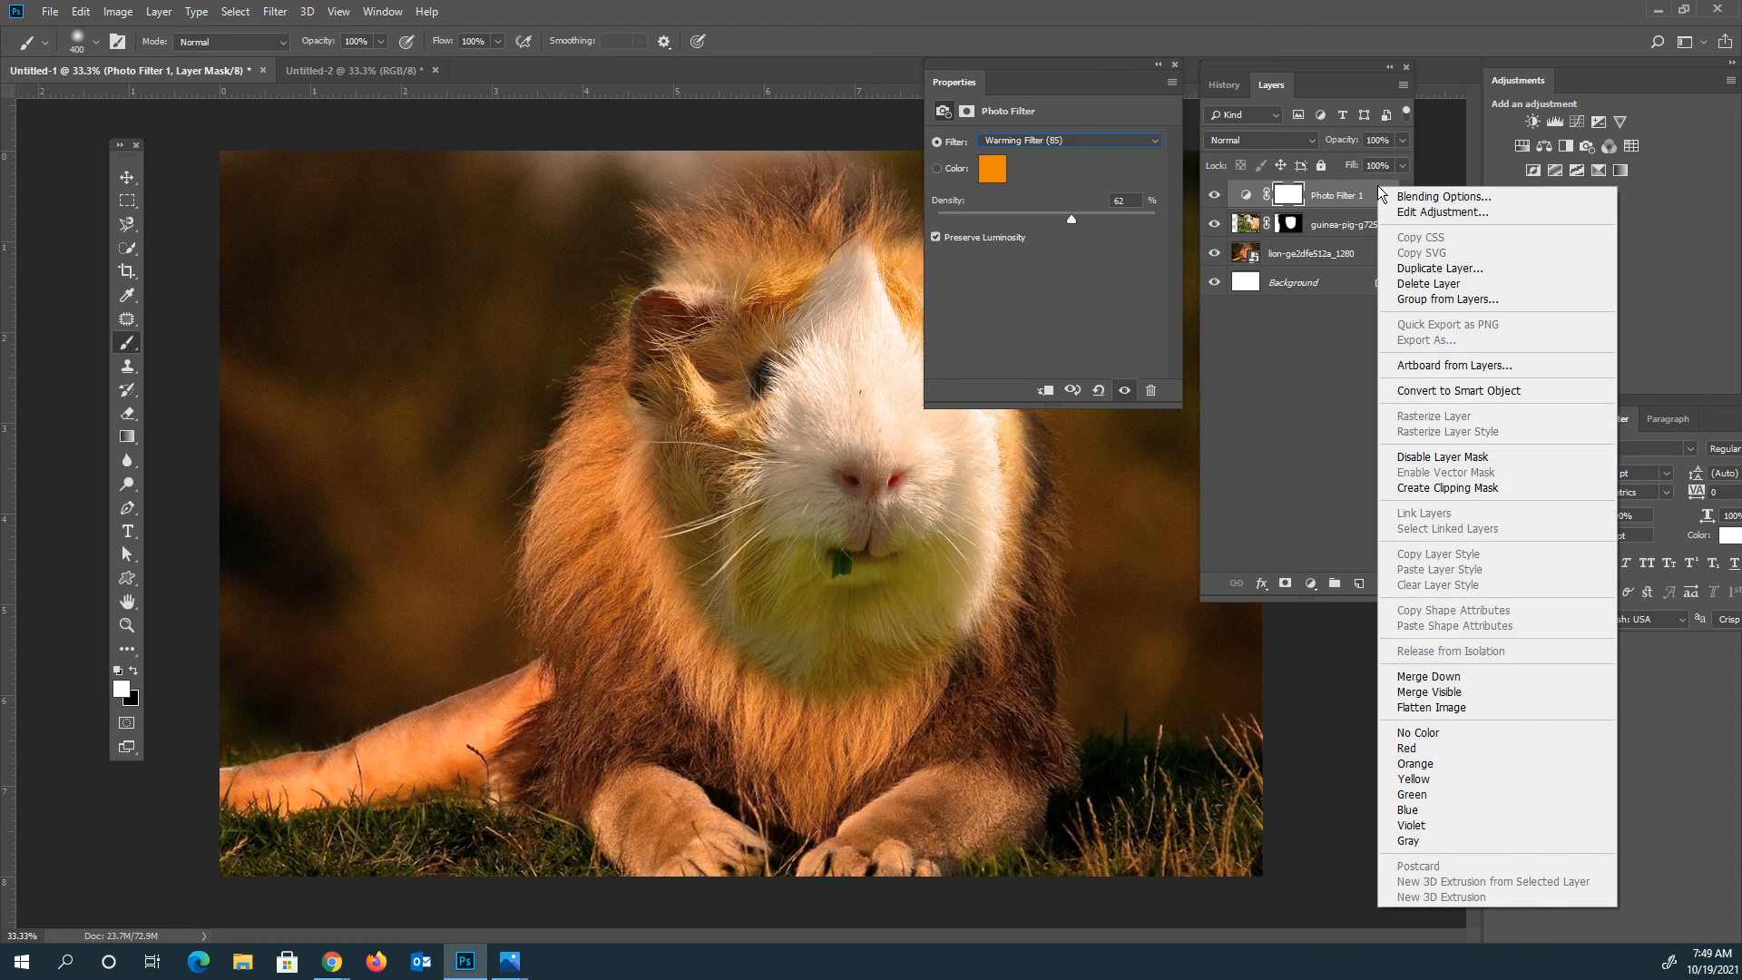
left_click(1470, 490)
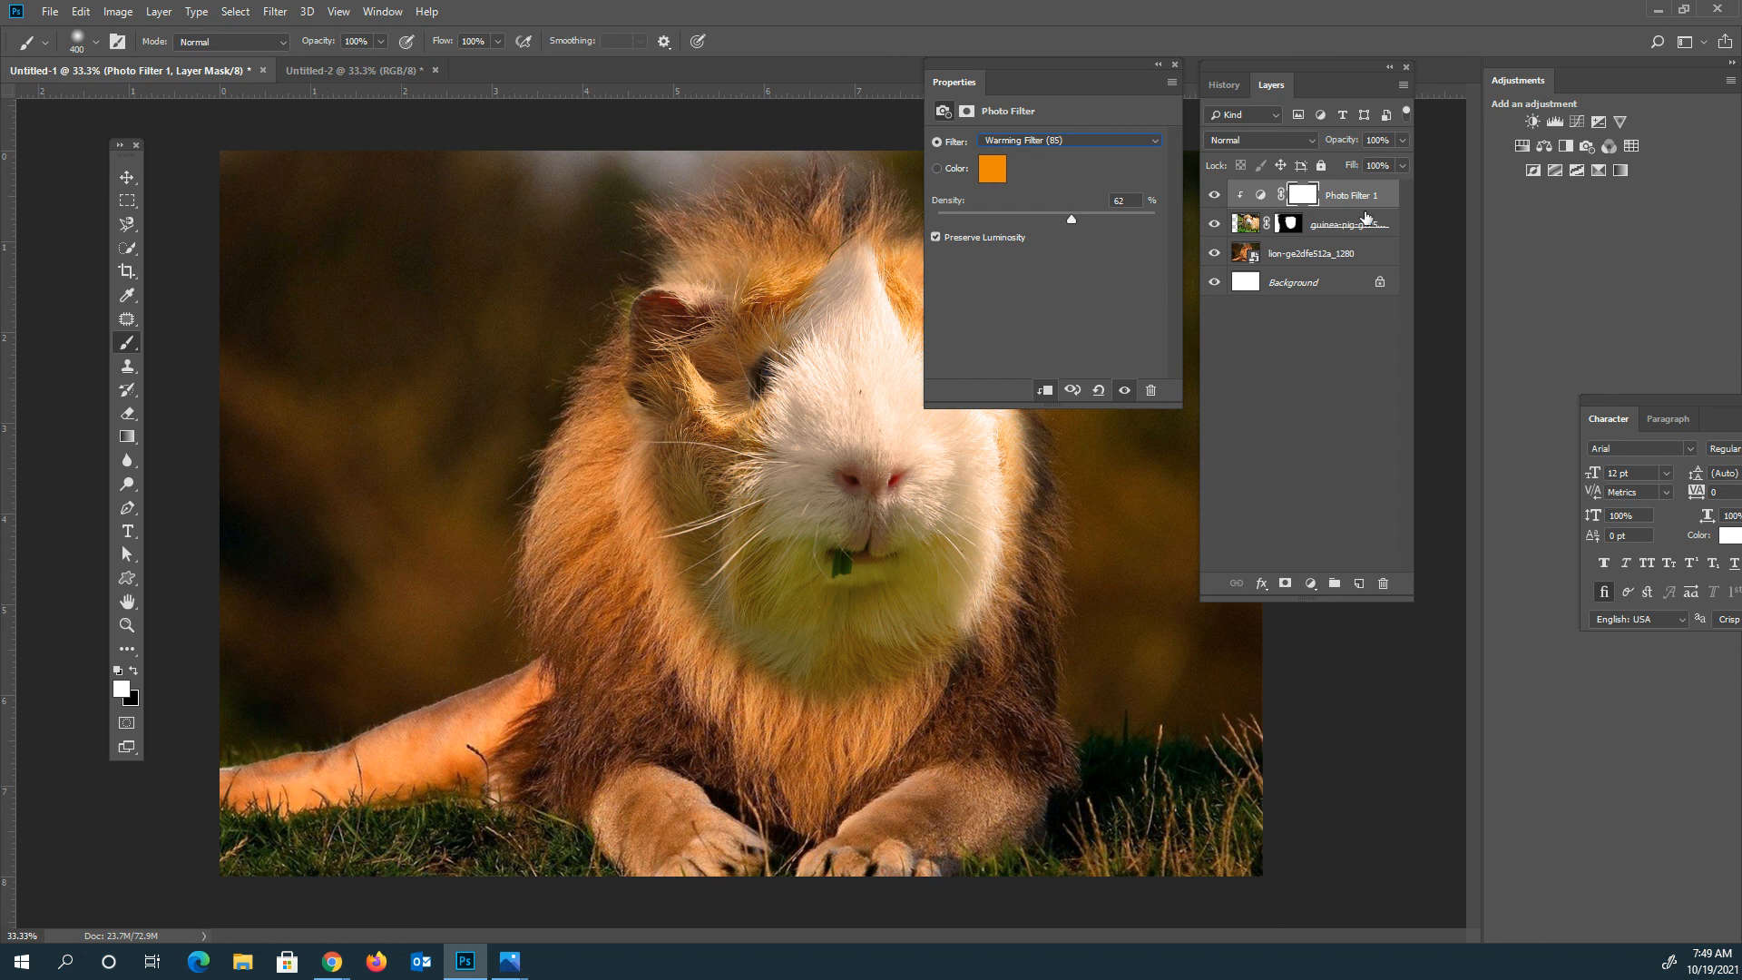
left_click(1215, 195)
left_click(1216, 196)
left_click_drag(1080, 78, 1616, 330)
left_click(1215, 196)
left_click(1215, 196)
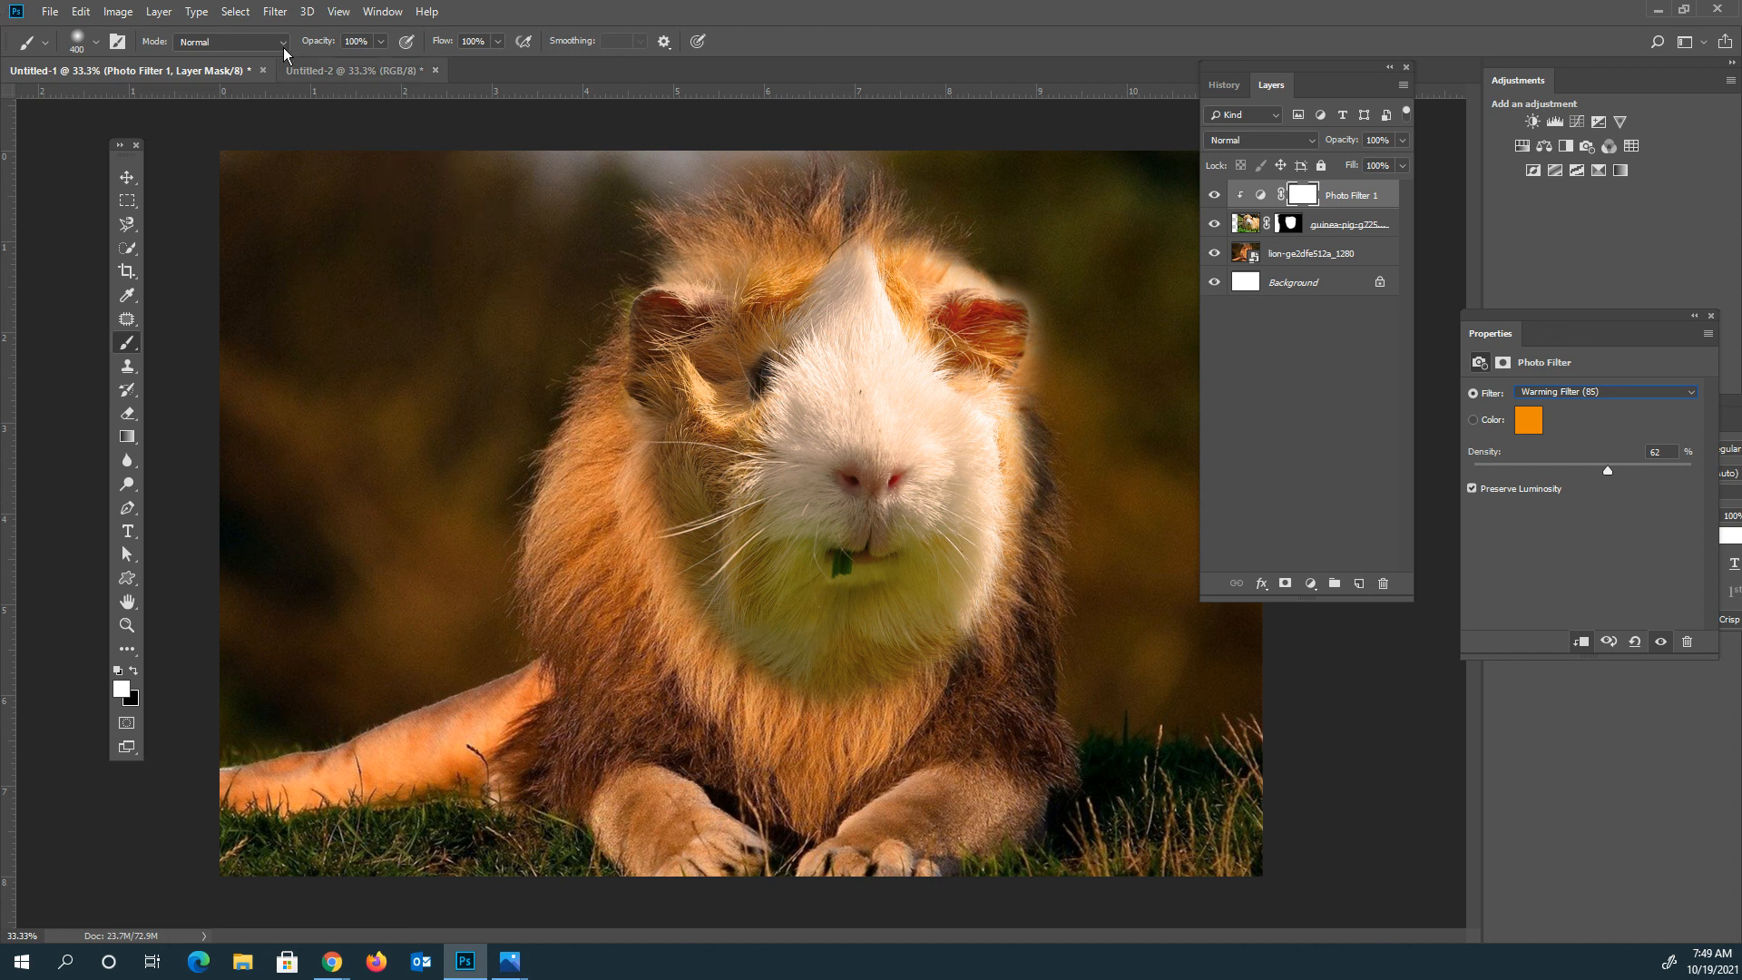
Paint black at 35% brush opacity on the guinea pig layer's mask to soften the face's edges into the mane
left_click(254, 49)
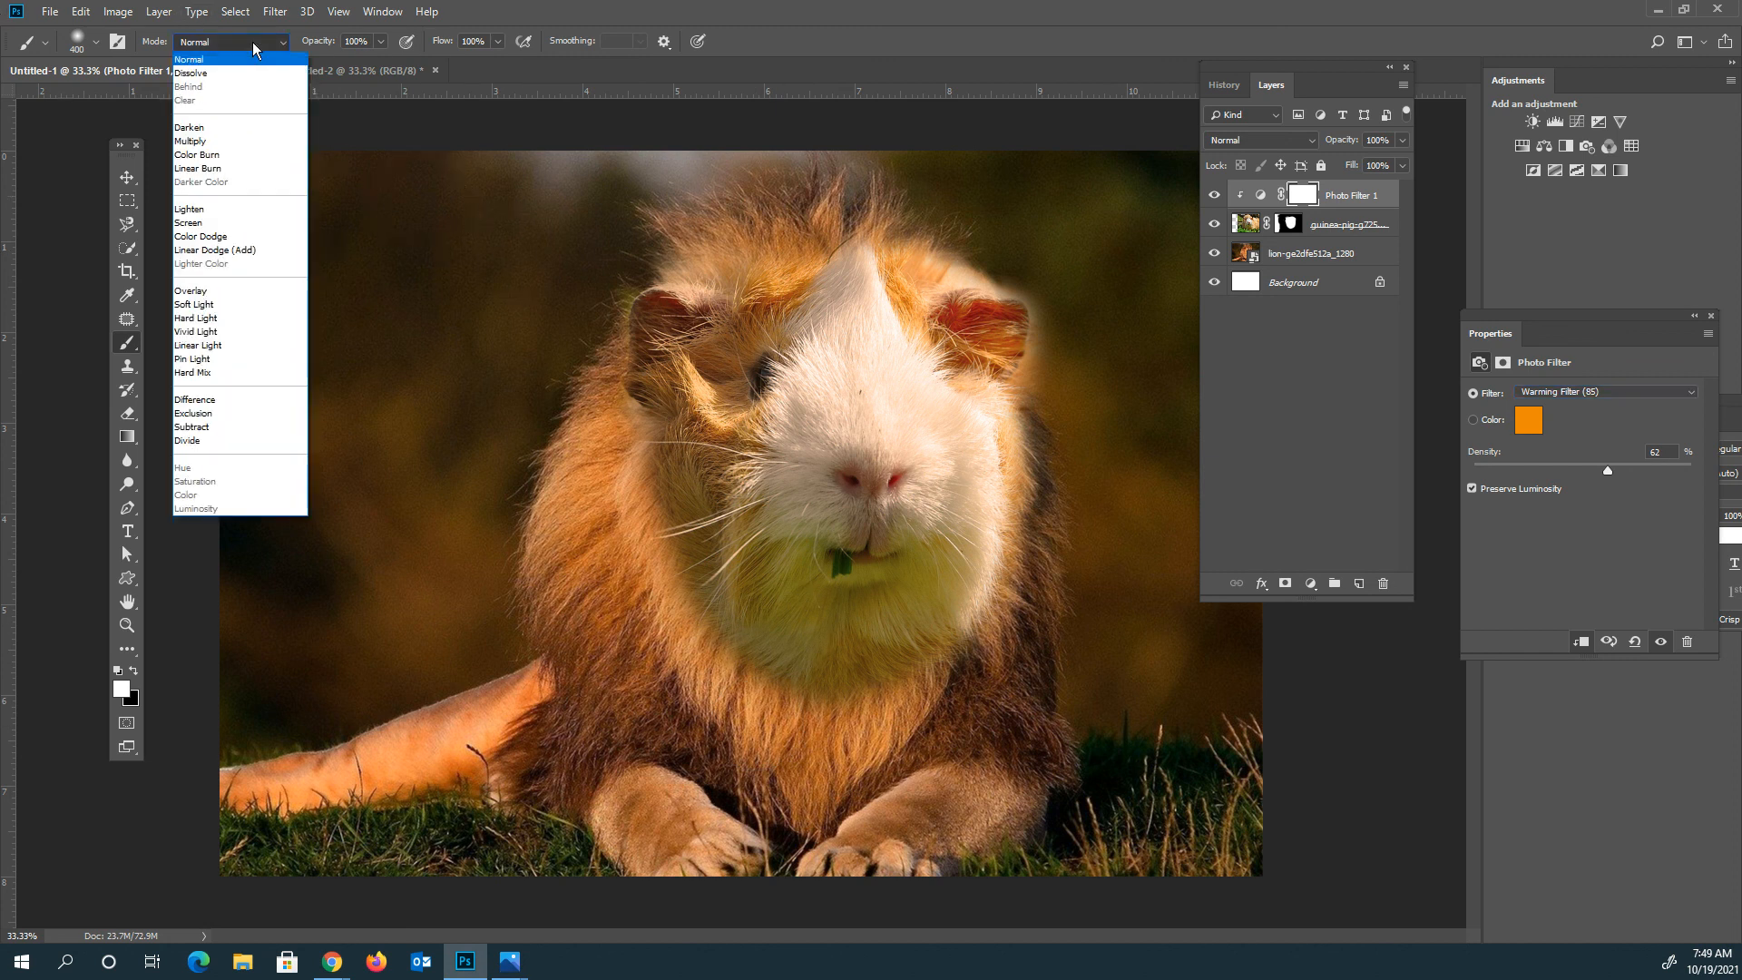
left_click(390, 41)
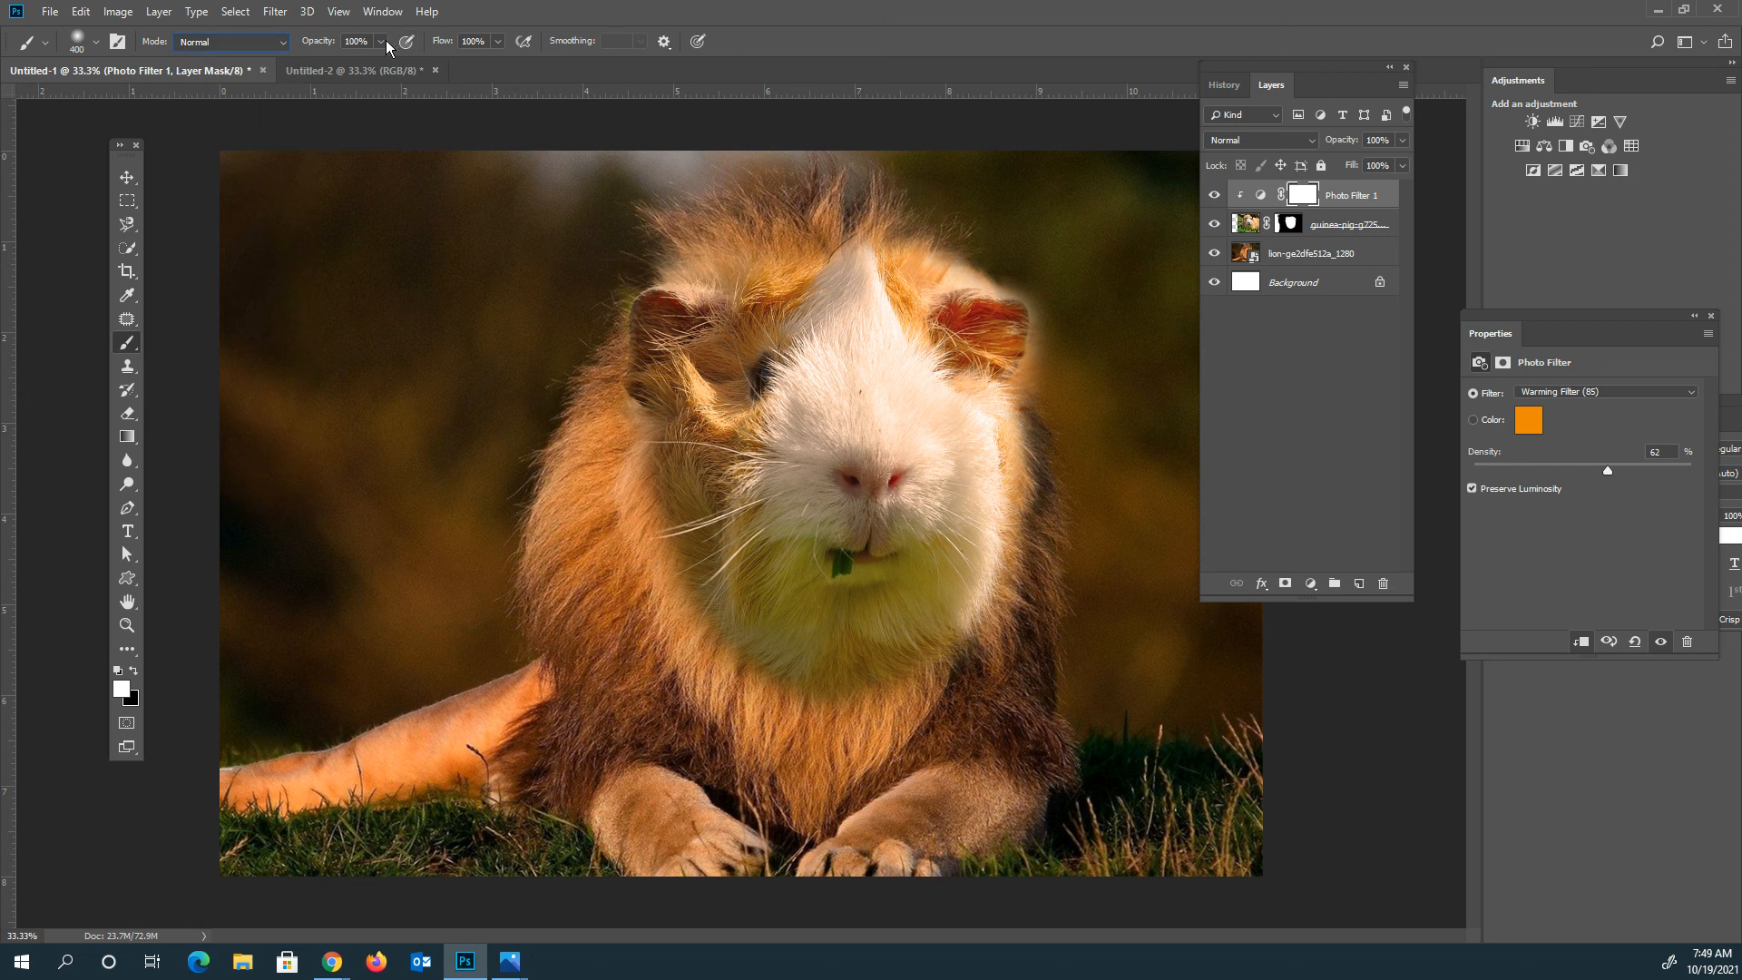
left_click(381, 41)
left_click(1293, 227)
left_click(1293, 227)
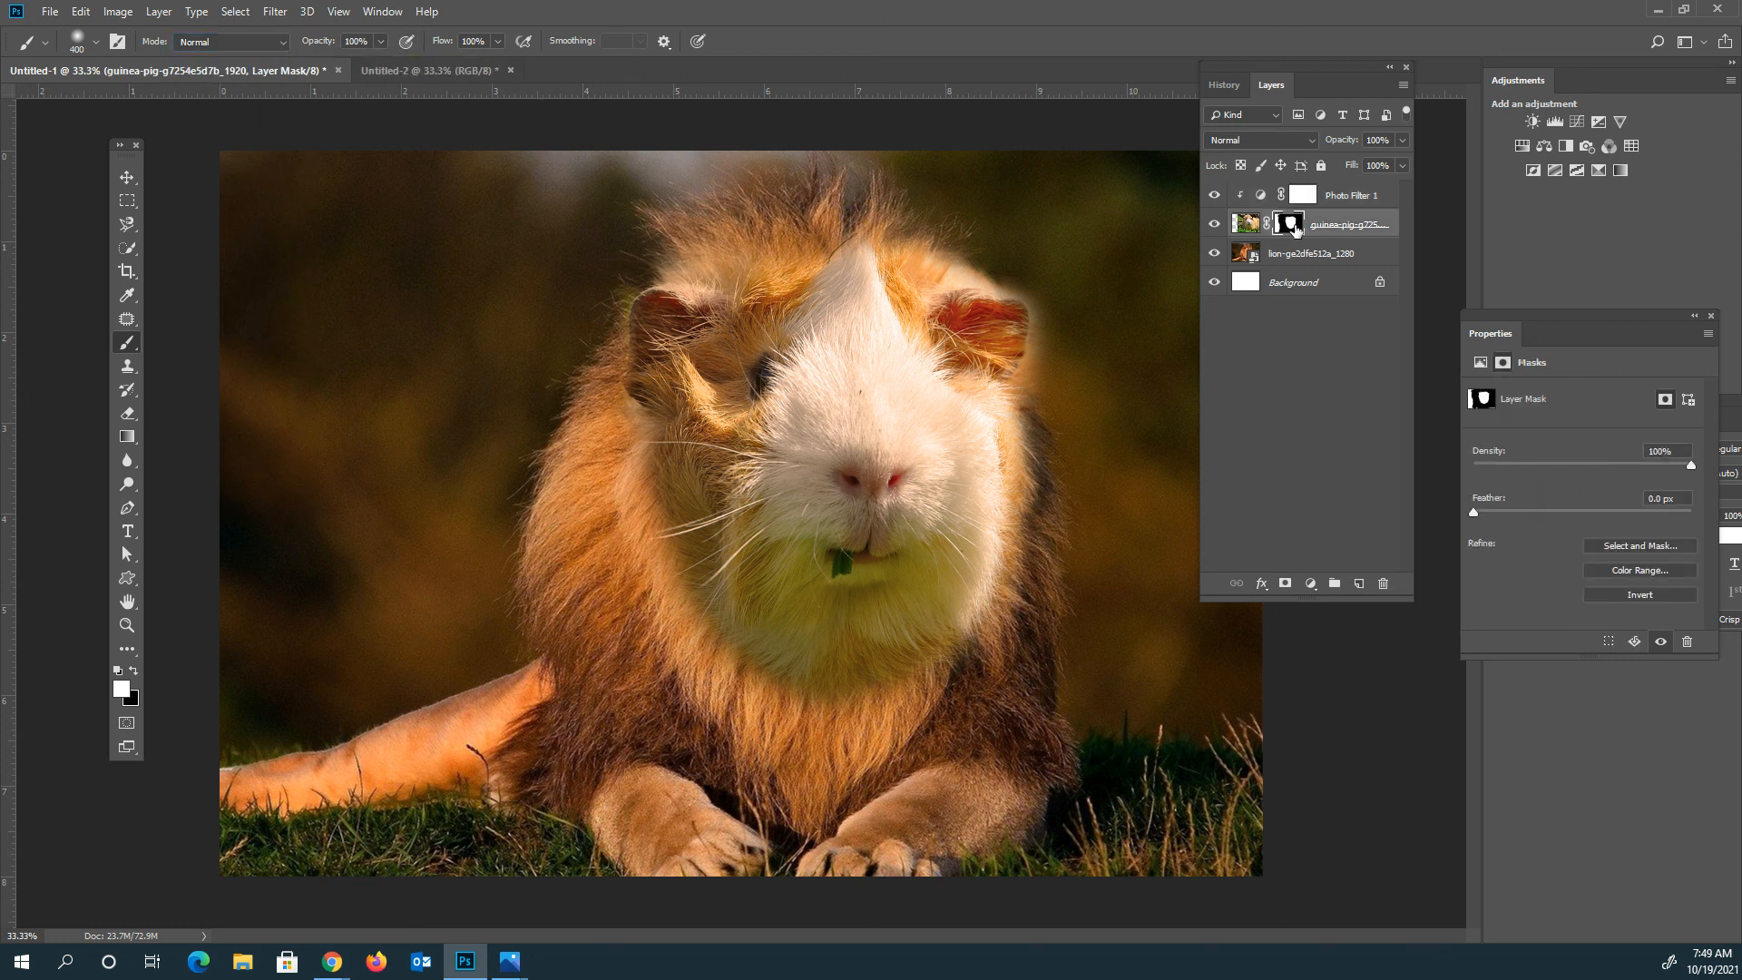
left_click(379, 42)
mouse_move(657, 536)
left_mouse_down()
mouse_move(663, 595)
mouse_move(636, 536)
left_mouse_up()
key("x")
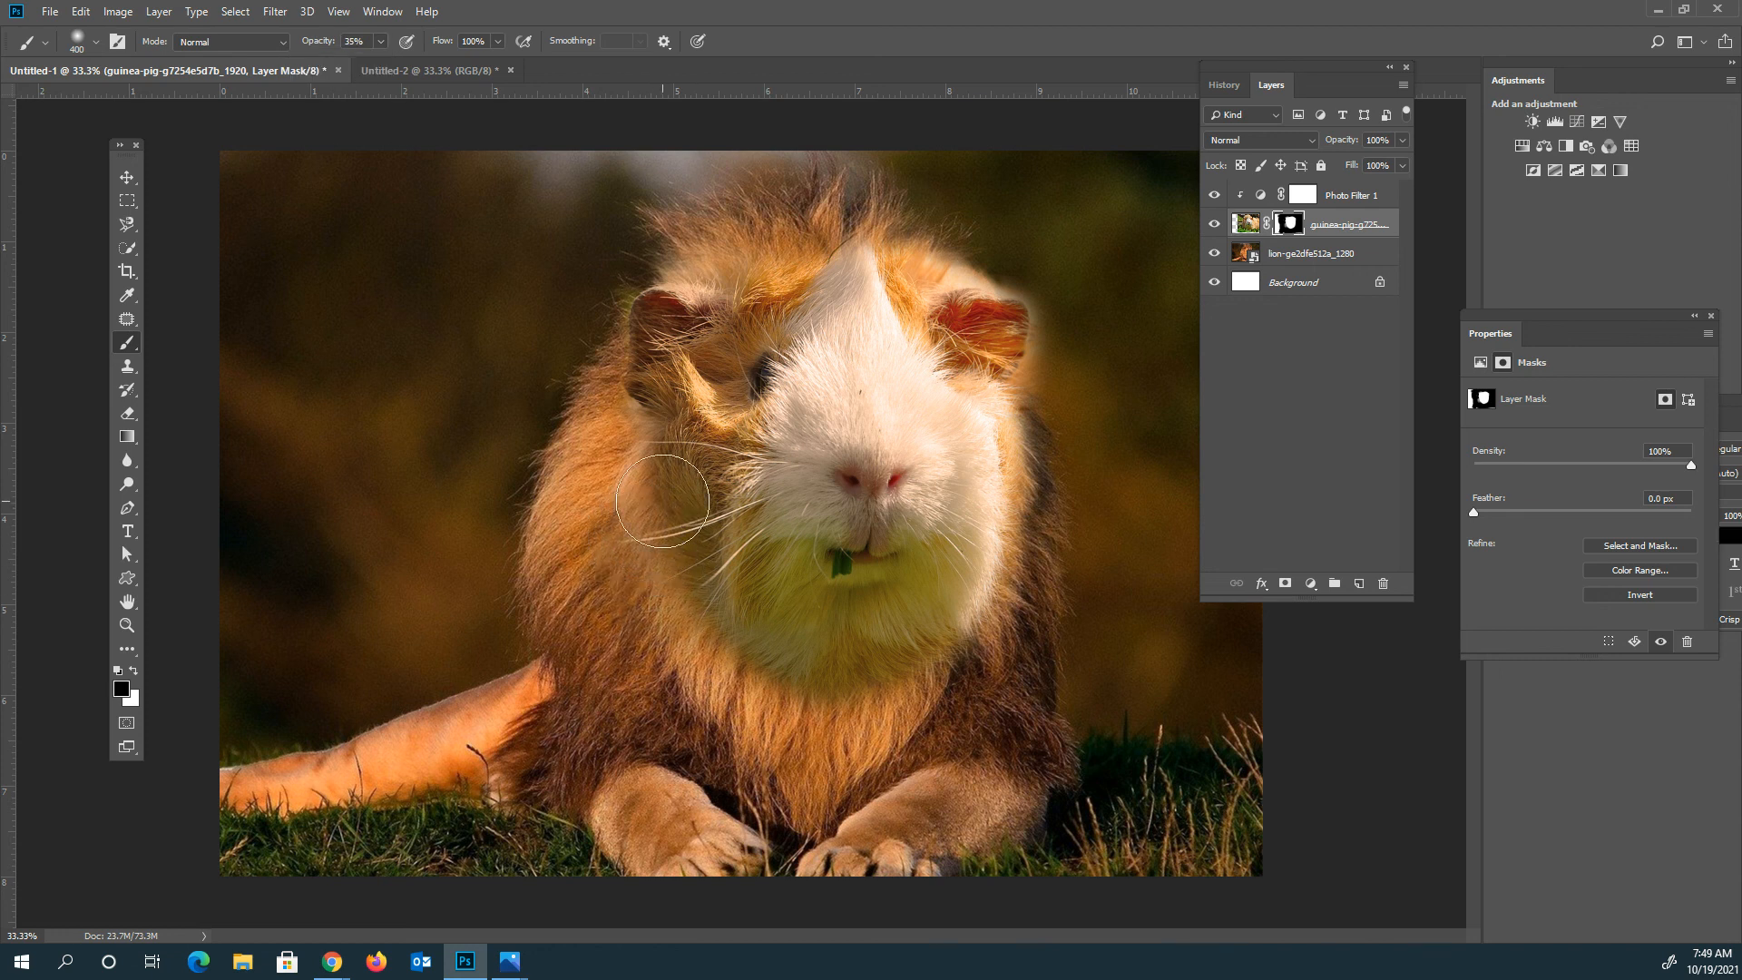
mouse_move(648, 558)
left_mouse_down()
mouse_move(698, 666)
mouse_move(767, 706)
mouse_move(722, 699)
mouse_move(943, 707)
mouse_move(849, 731)
mouse_move(985, 690)
mouse_move(1022, 628)
mouse_move(973, 678)
mouse_move(1005, 651)
mouse_move(1054, 539)
mouse_move(1048, 582)
mouse_move(1054, 436)
mouse_move(1049, 621)
left_mouse_up()
mouse_move(570, 470)
left_mouse_down()
mouse_move(599, 442)
mouse_move(570, 448)
mouse_move(566, 588)
left_mouse_up()
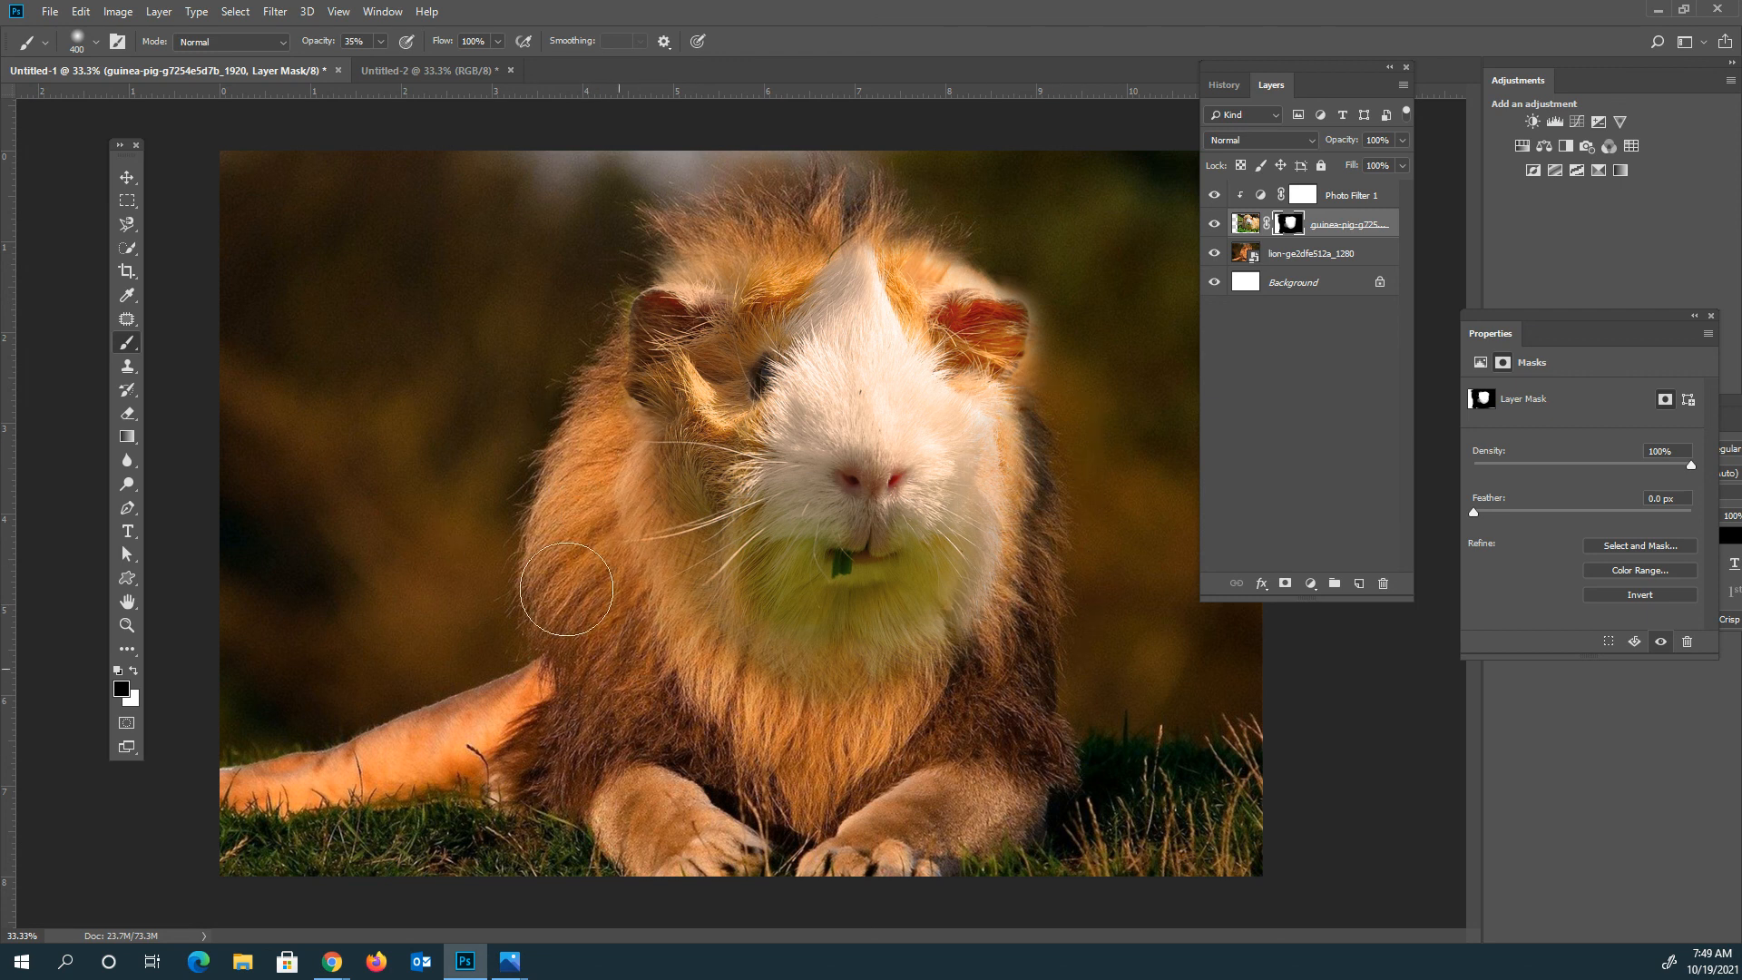
Lower the brush opacity to 17% and blend the mask further around the top of the head and the sides
left_click(380, 41)
left_click_drag(383, 62, 366, 62)
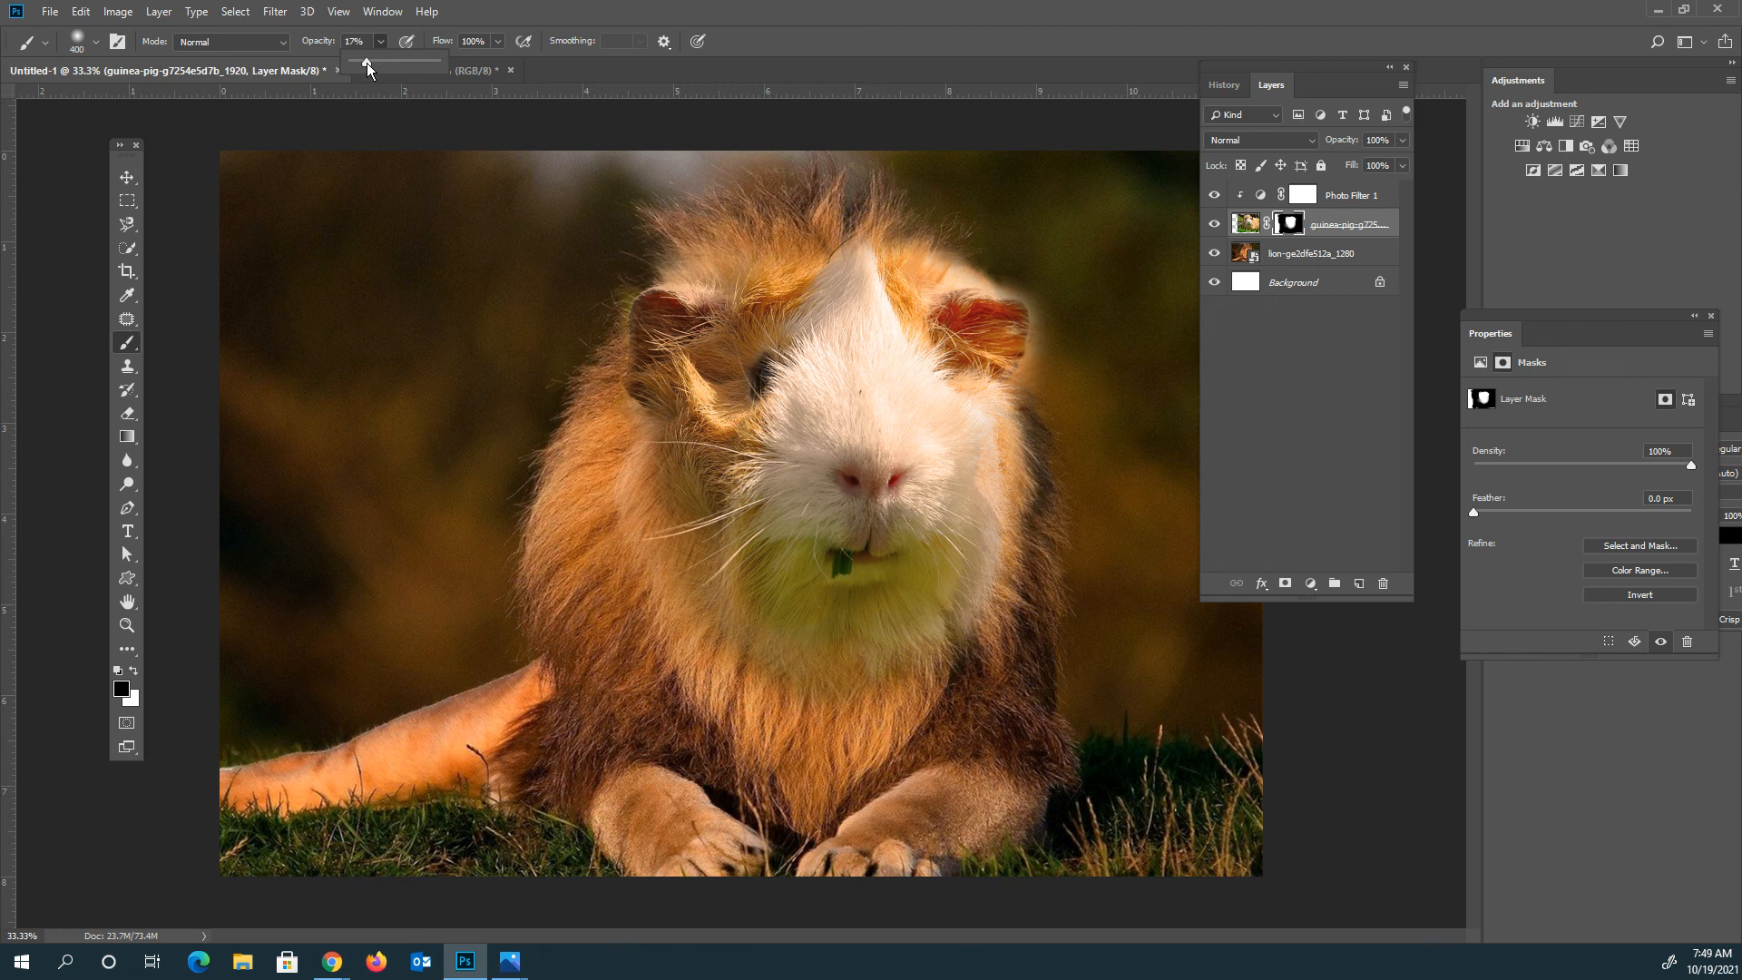
left_click(758, 218)
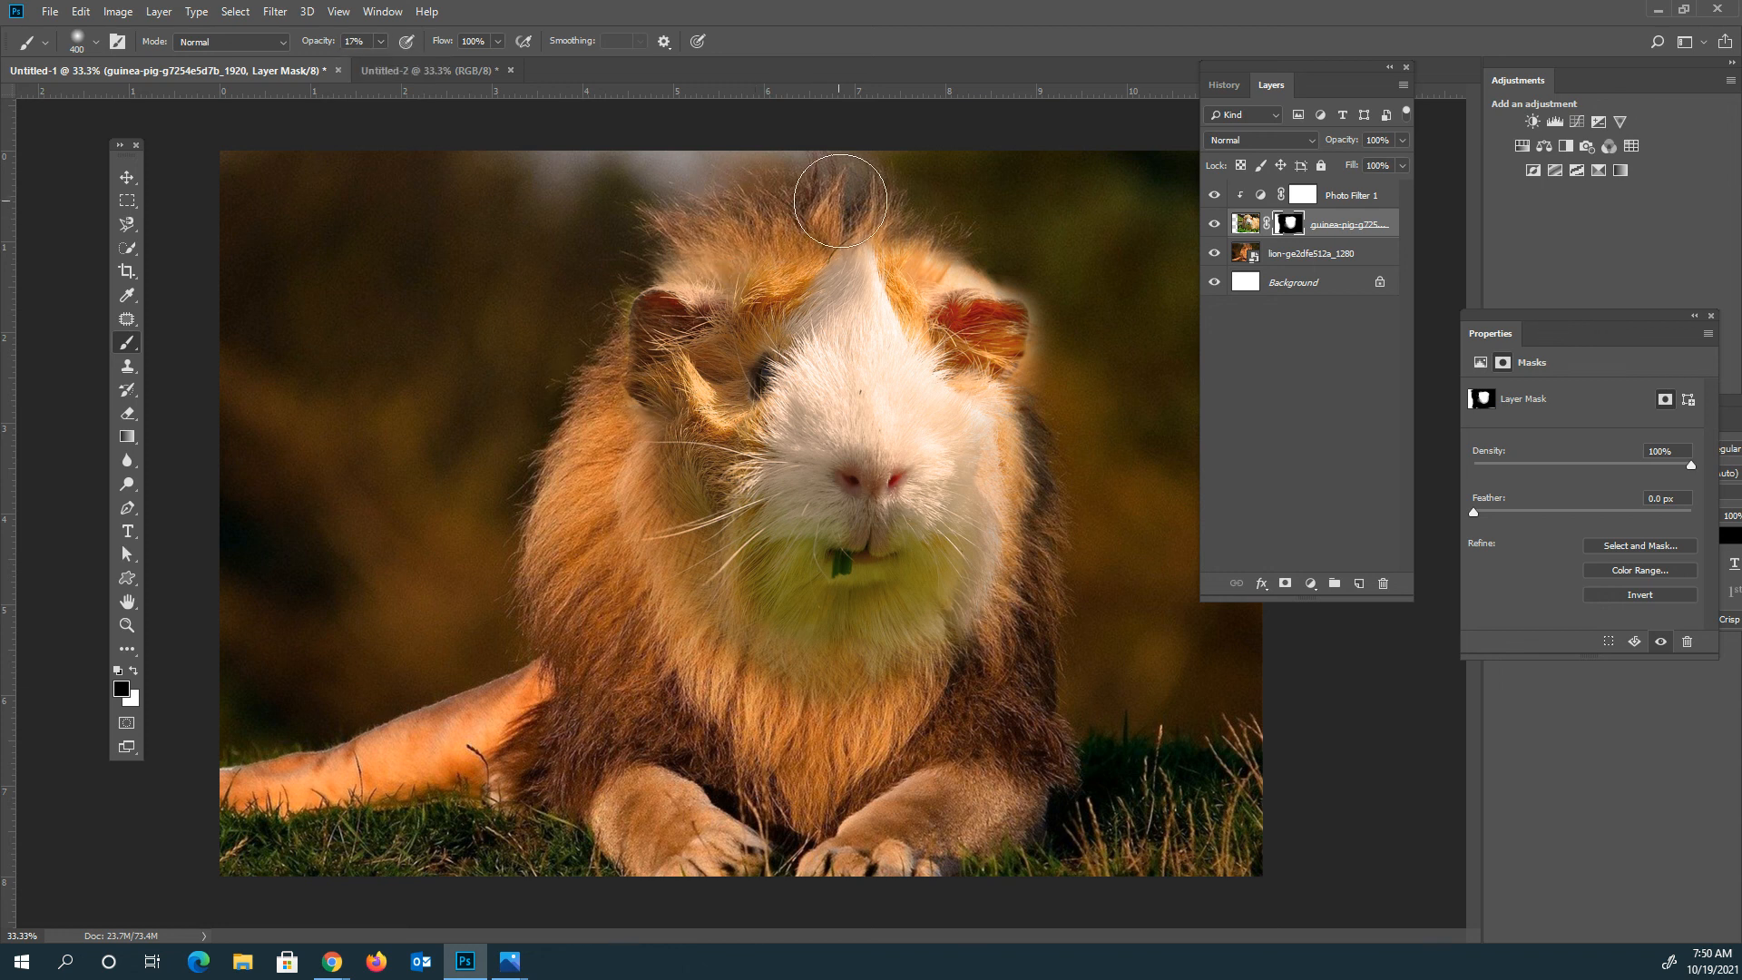
mouse_move(809, 198)
left_mouse_down()
mouse_move(897, 196)
mouse_move(909, 213)
mouse_move(825, 198)
mouse_move(879, 197)
mouse_move(893, 224)
mouse_move(841, 196)
left_mouse_up()
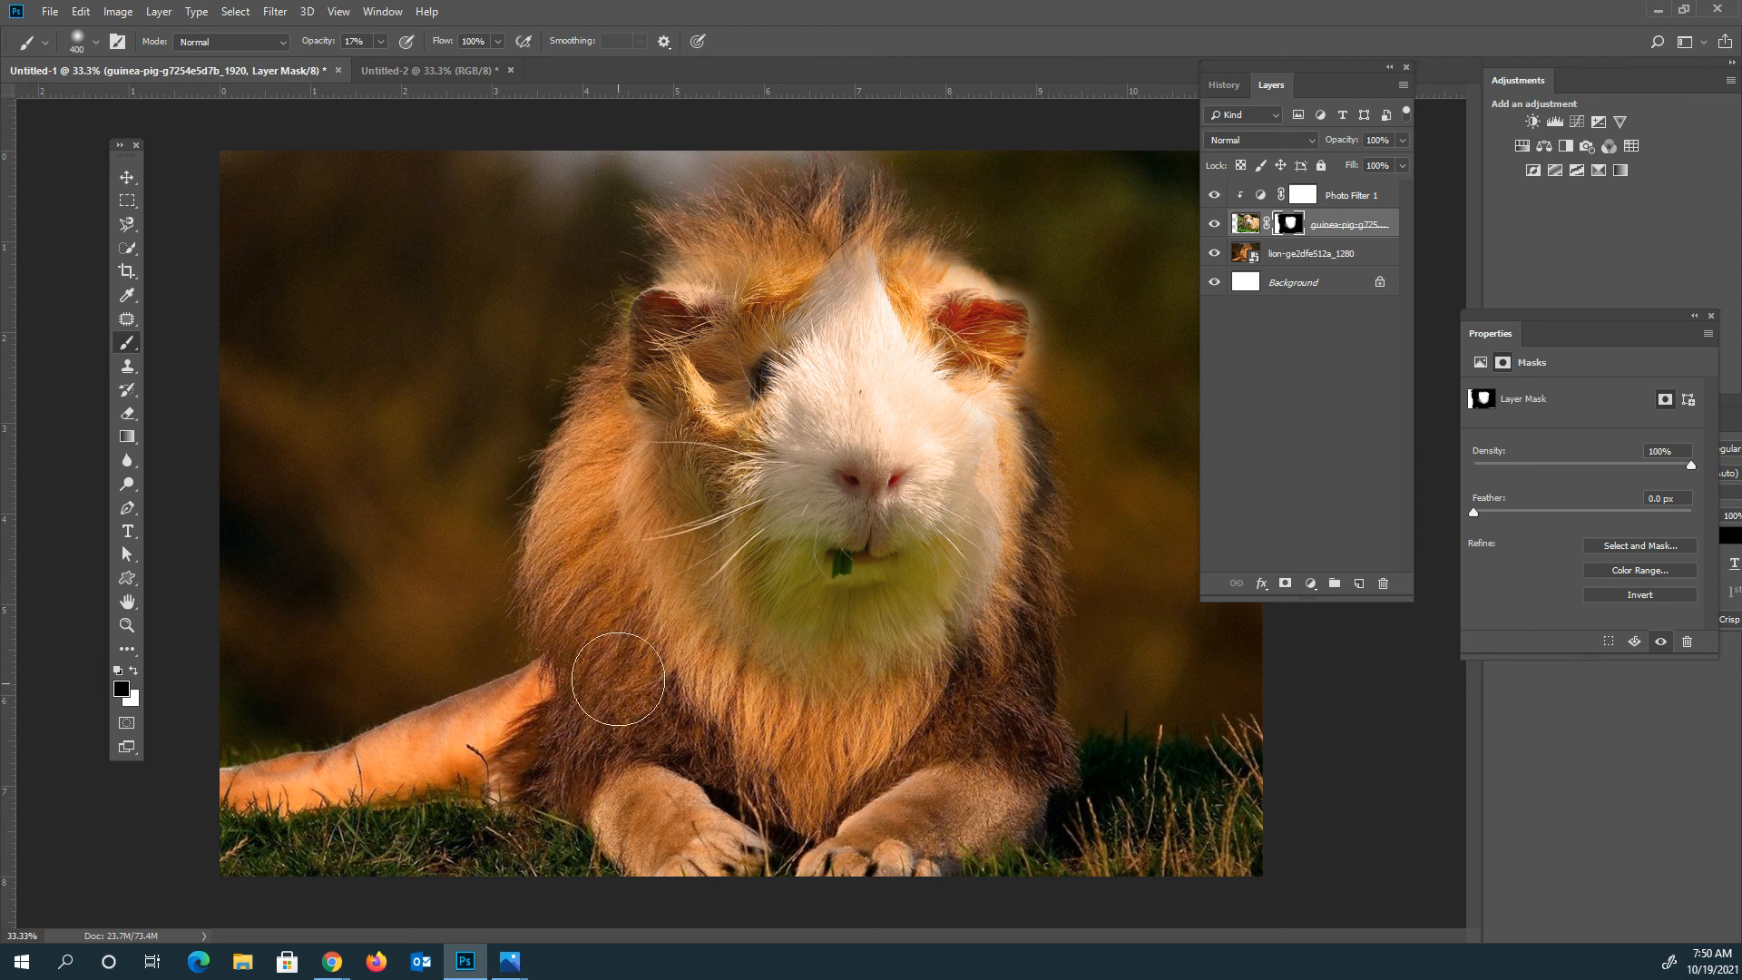
mouse_move(1116, 452)
left_mouse_down()
mouse_move(1086, 489)
mouse_move(1096, 579)
left_mouse_up()
Reposition the Layers panel beside the image and close the Character and Properties panels
left_click_drag(1305, 63, 1355, 220)
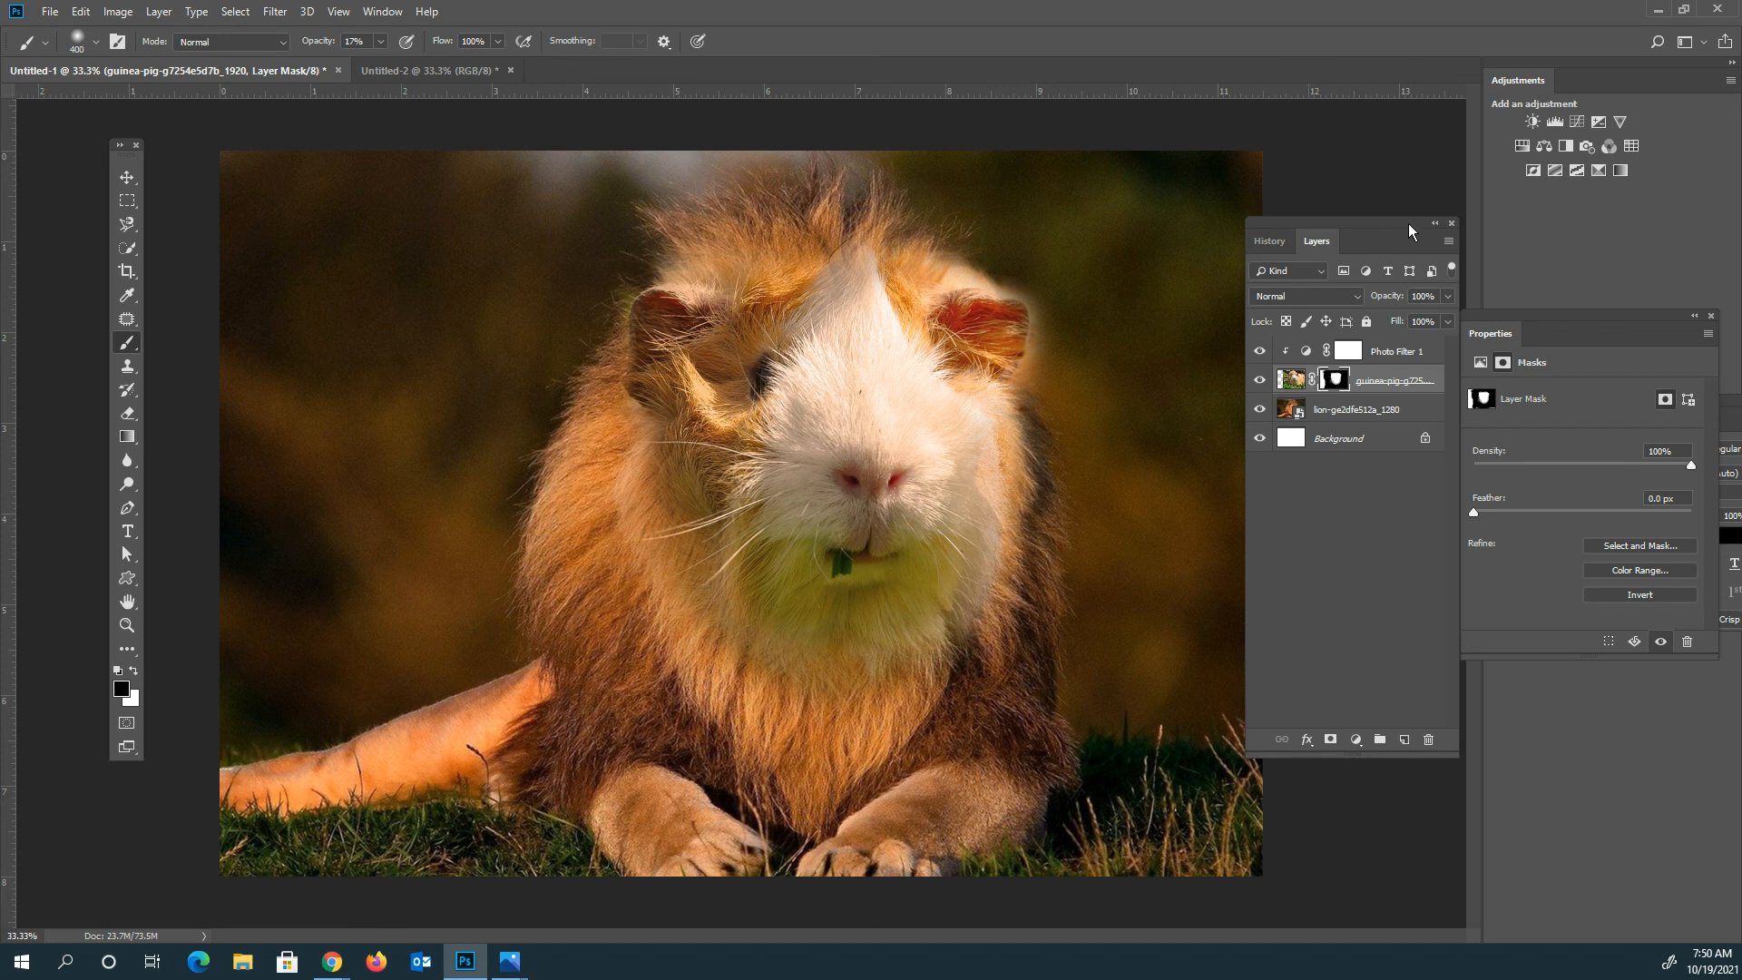
left_click_drag(1397, 225, 1443, 193)
left_click_drag(1395, 166, 1395, 150)
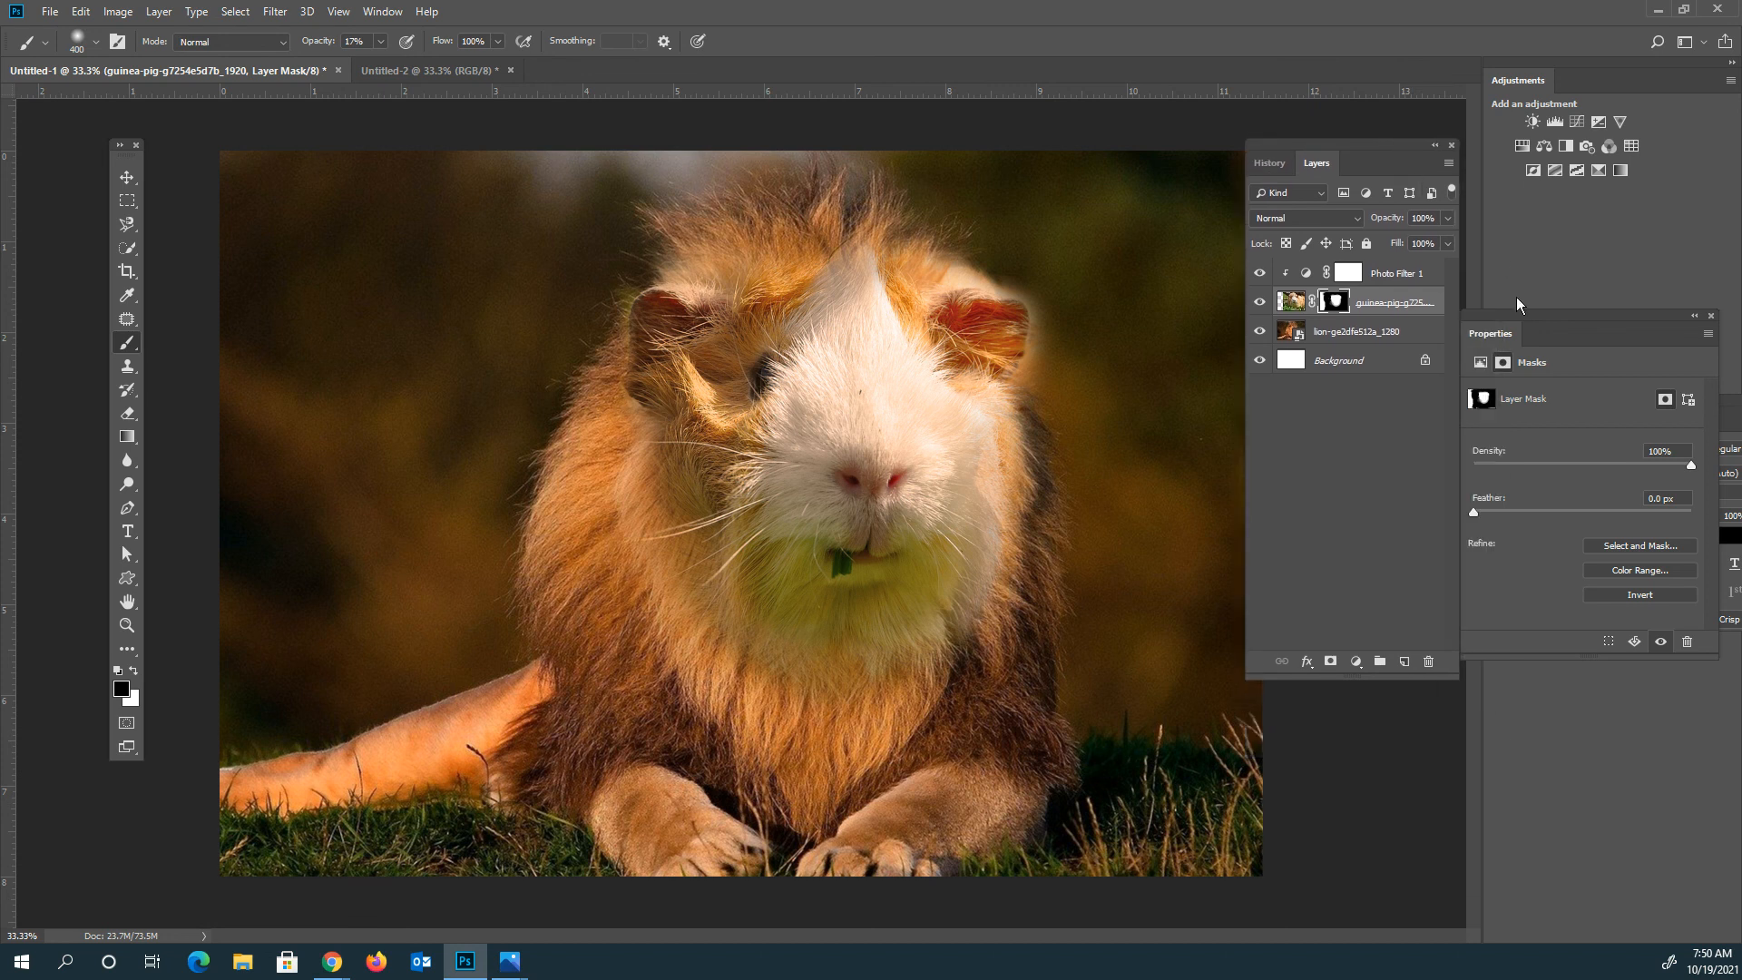
left_click_drag(1523, 315, 1421, 401)
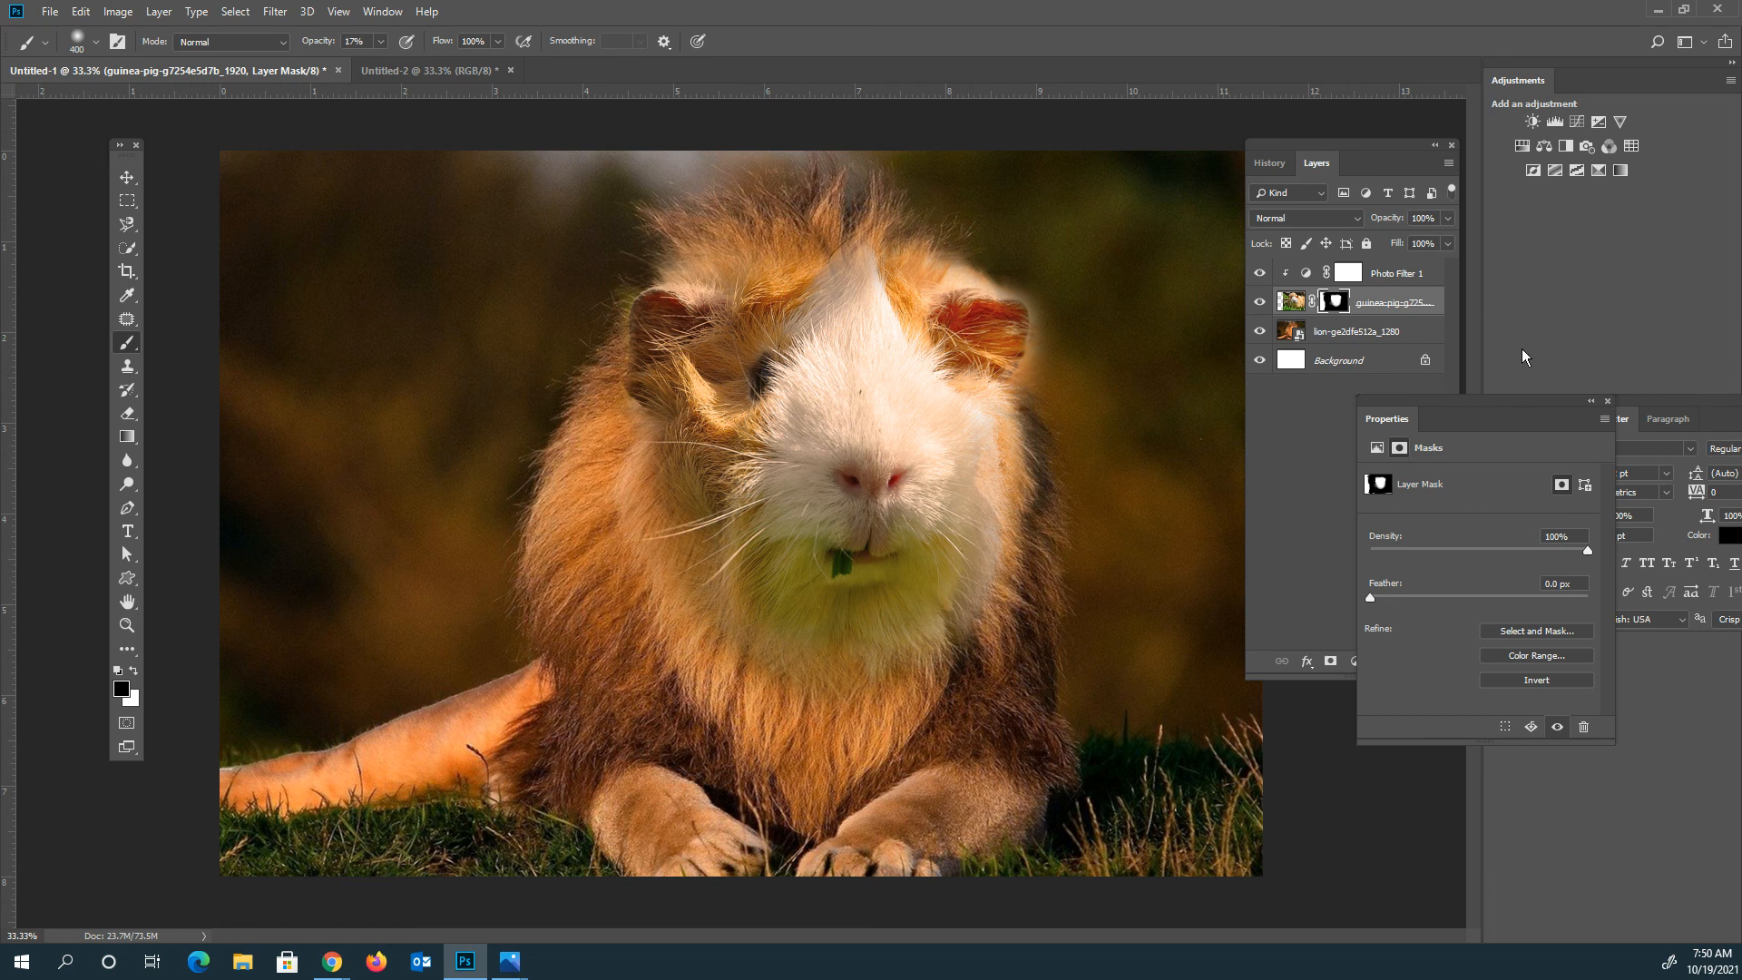
left_click_drag(1524, 405, 1386, 434)
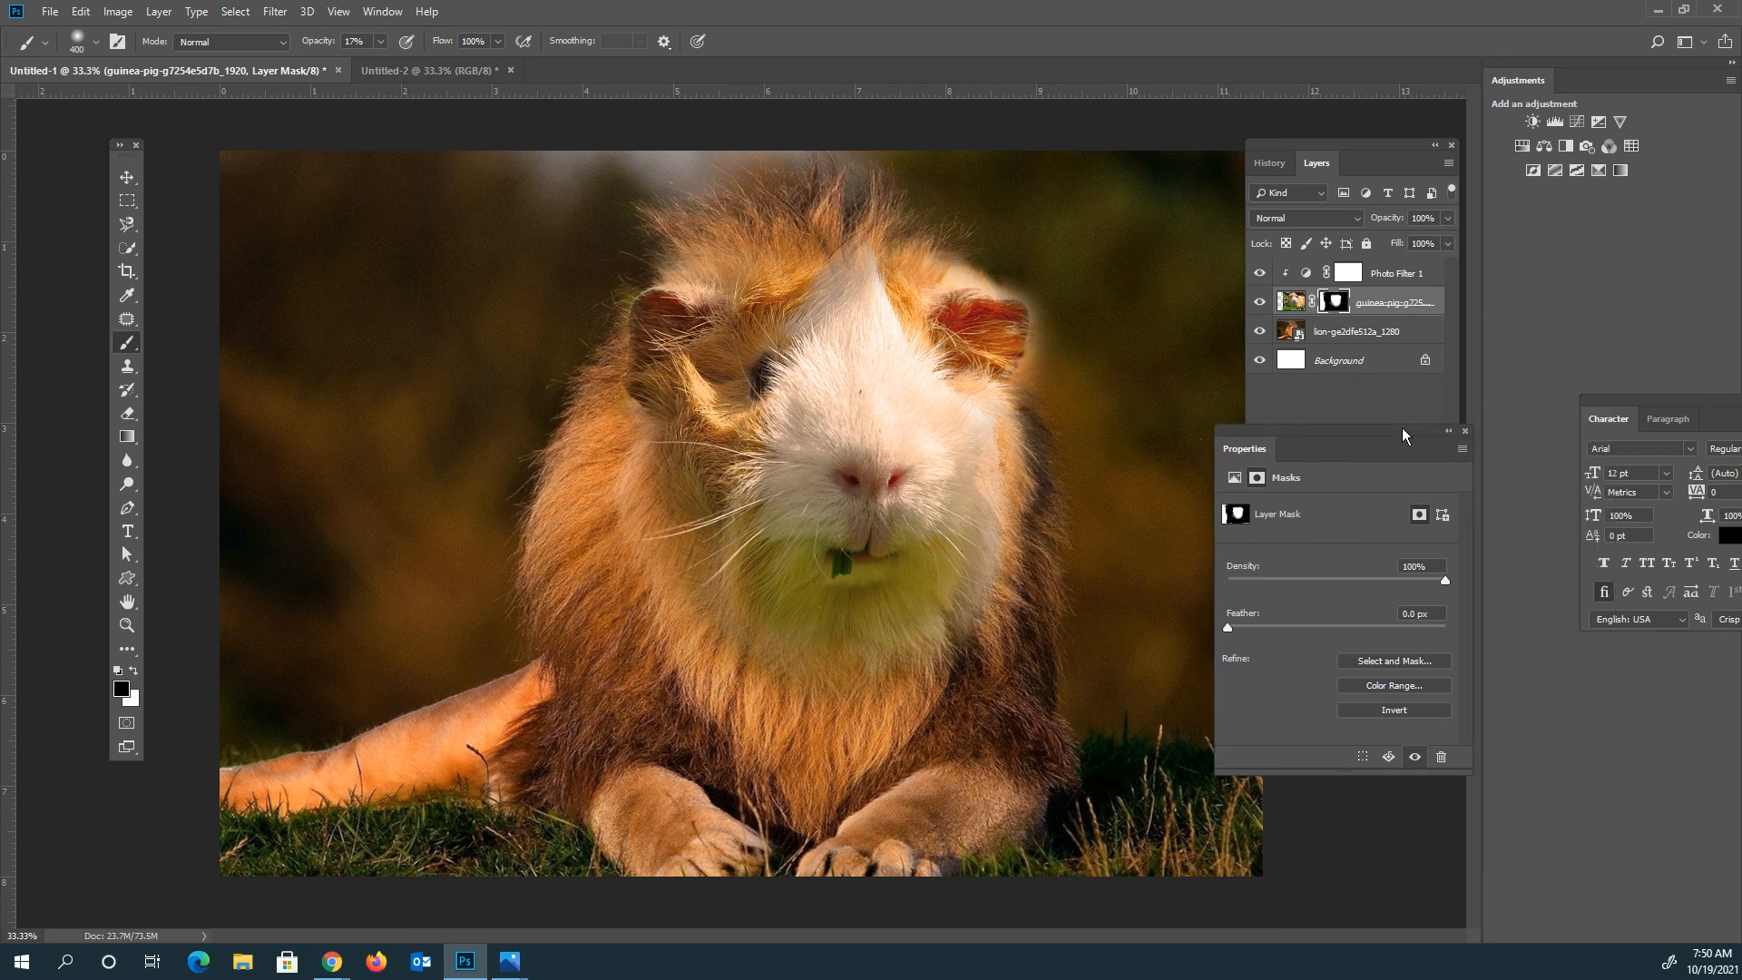
left_click_drag(1661, 402, 1414, 472)
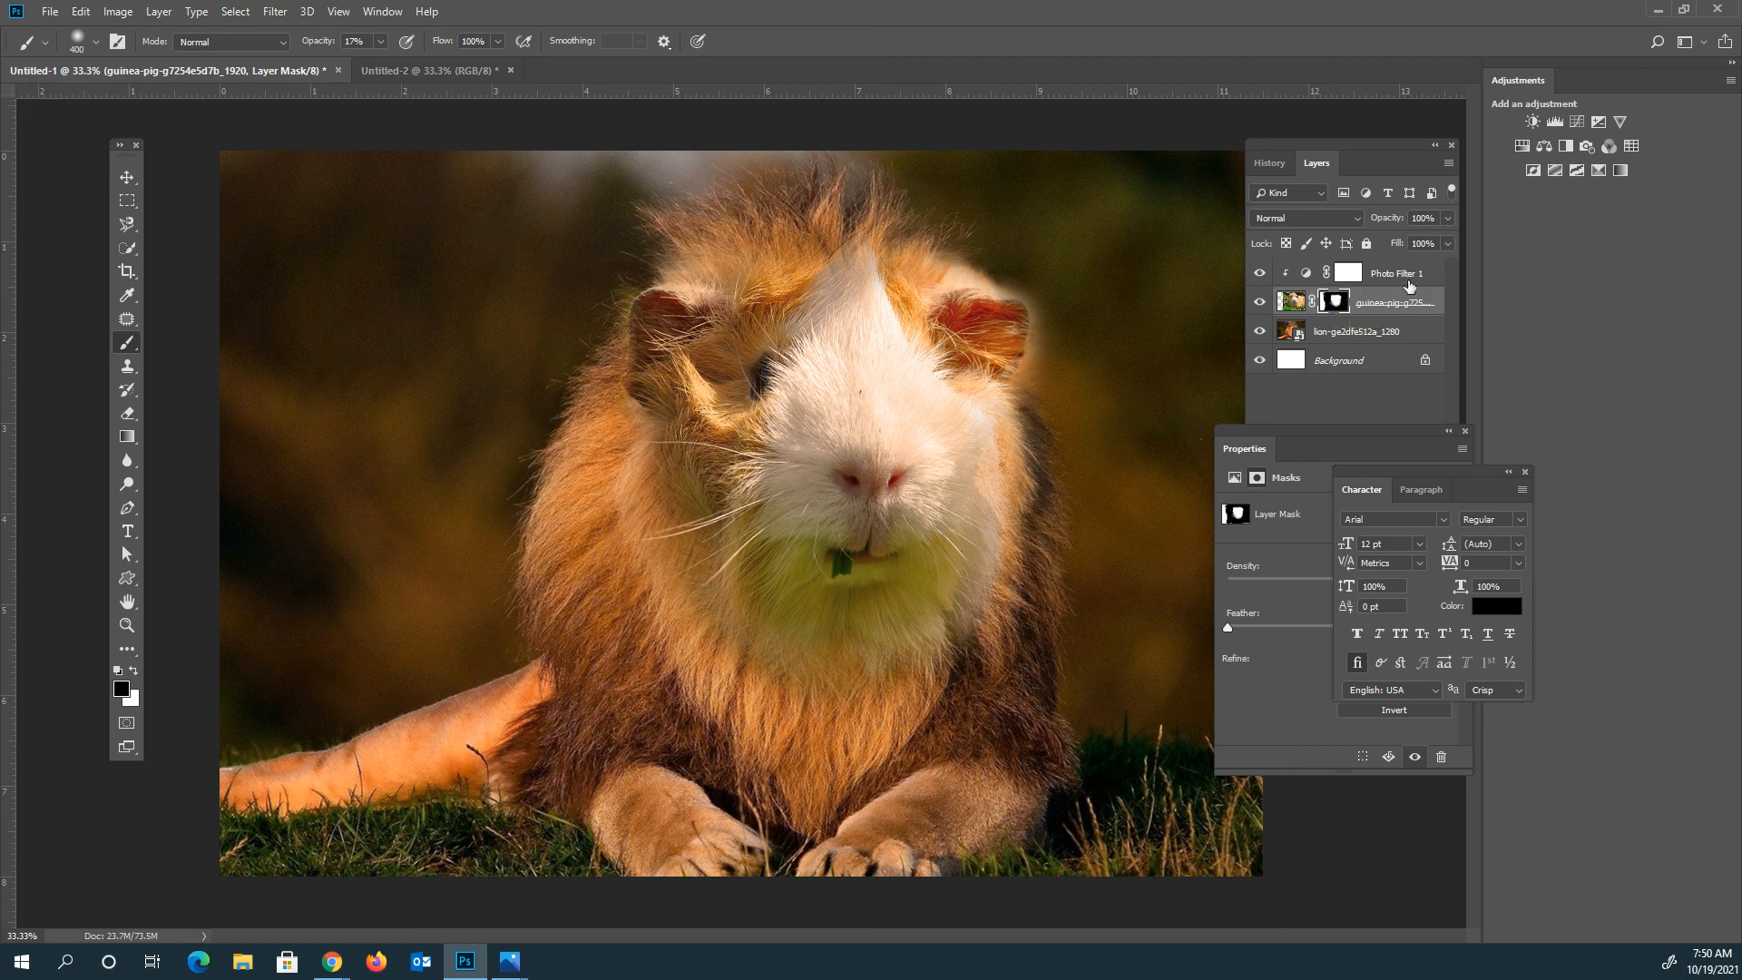
left_click_drag(1532, 468, 1524, 477)
left_click(1525, 481)
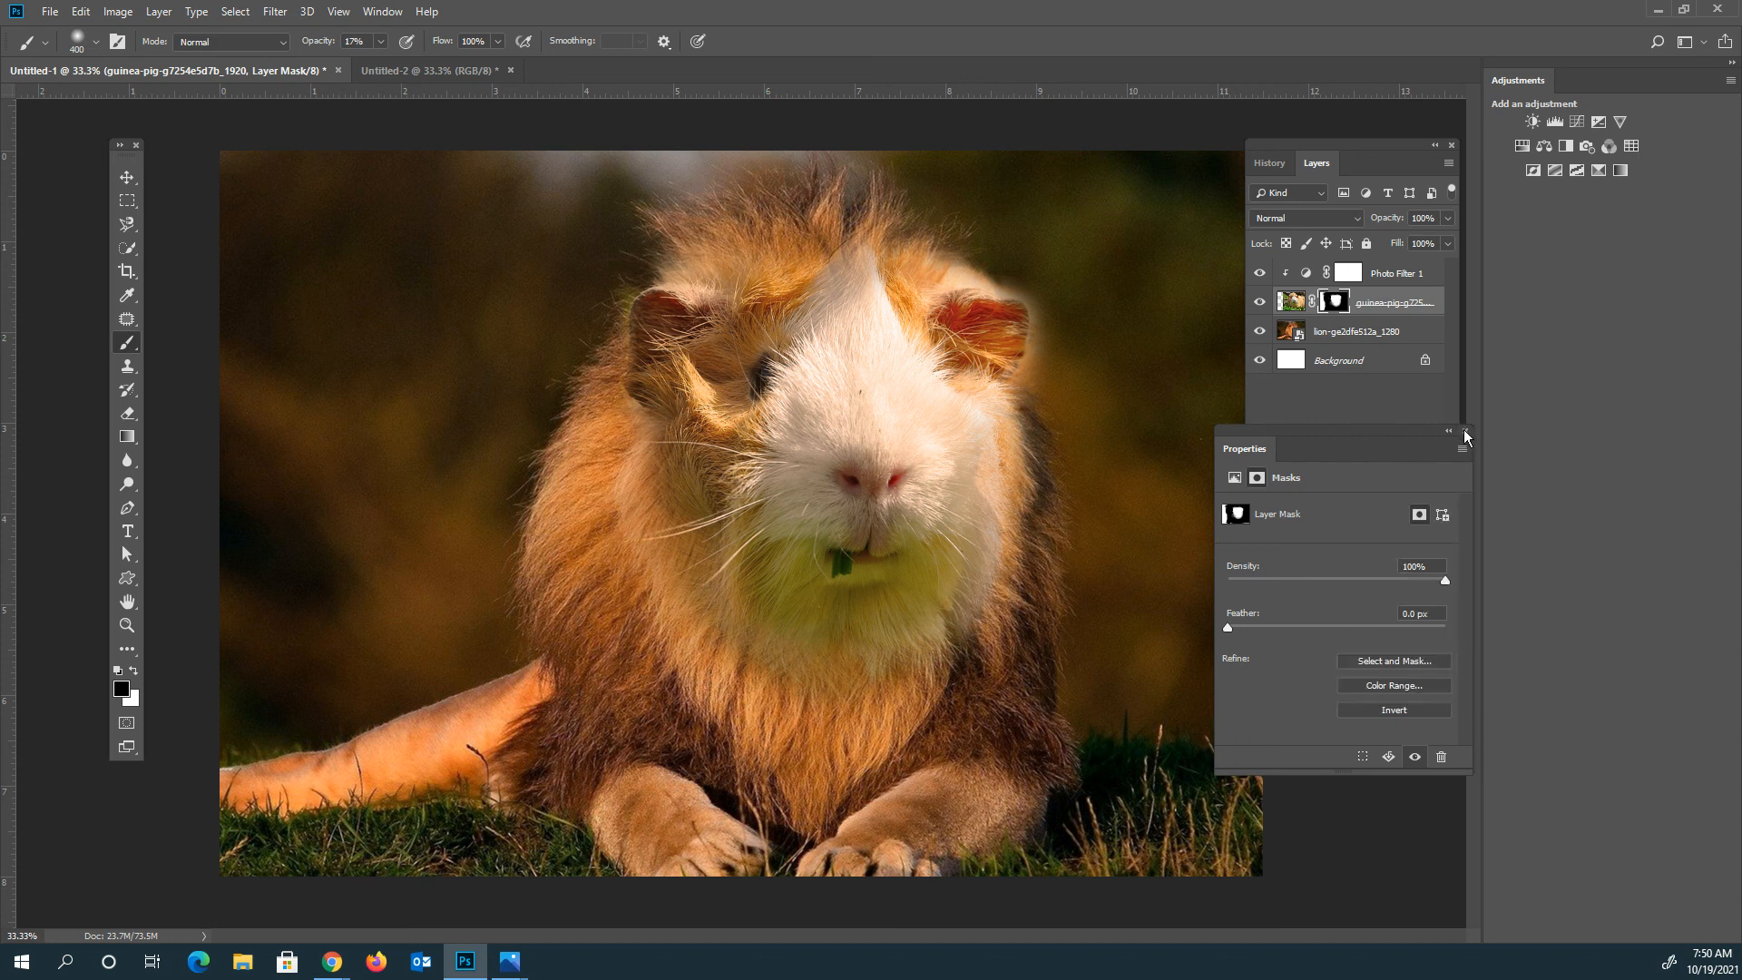
left_click(1465, 433)
Release the Photo Filter 1 layer from the guinea pig layer and clip it to the lion layer instead
left_click(1402, 273)
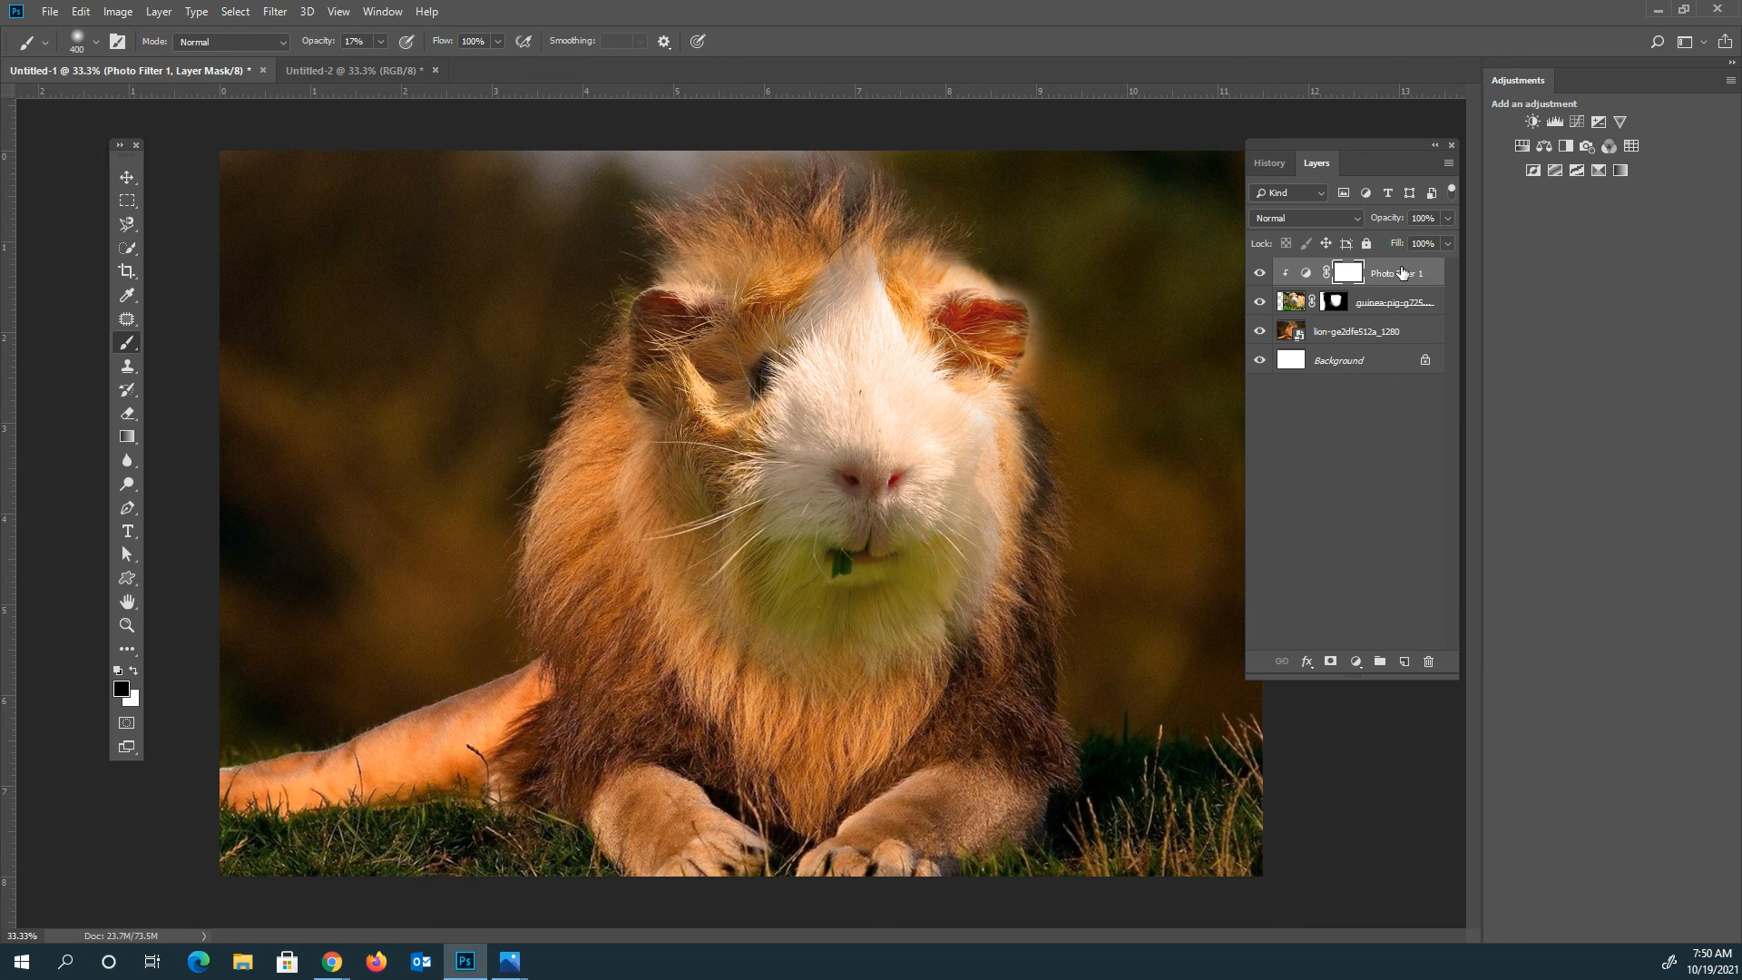
left_click(1404, 276)
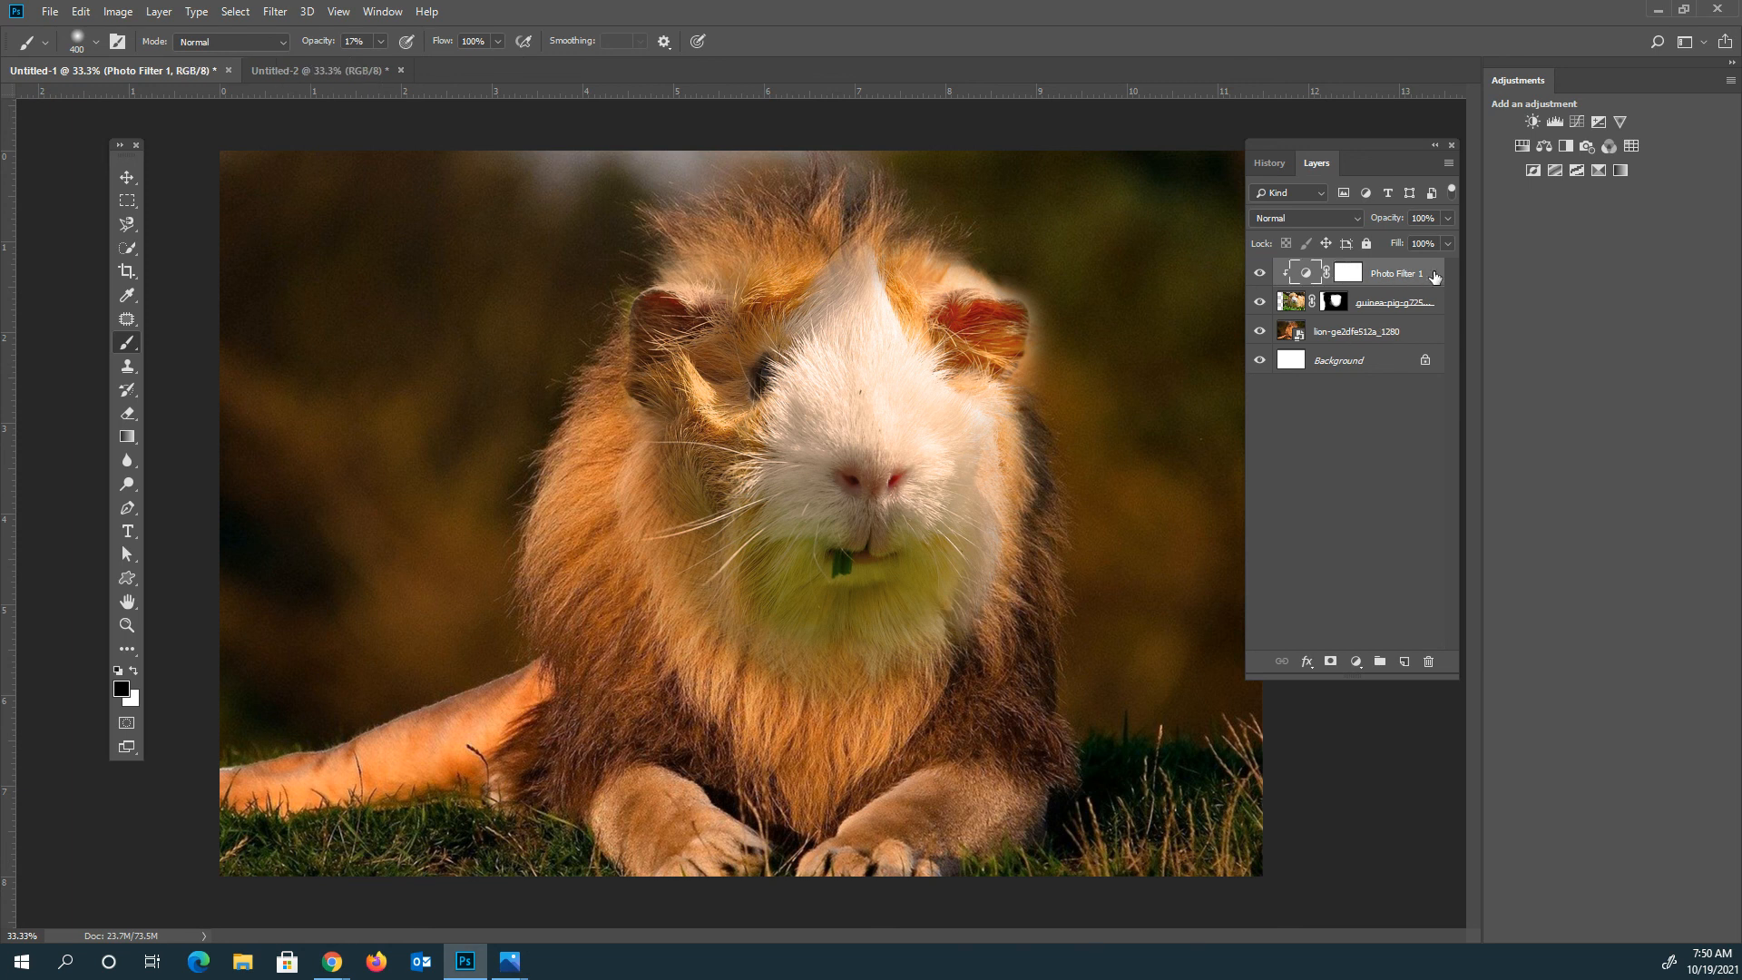
right_click(1381, 274)
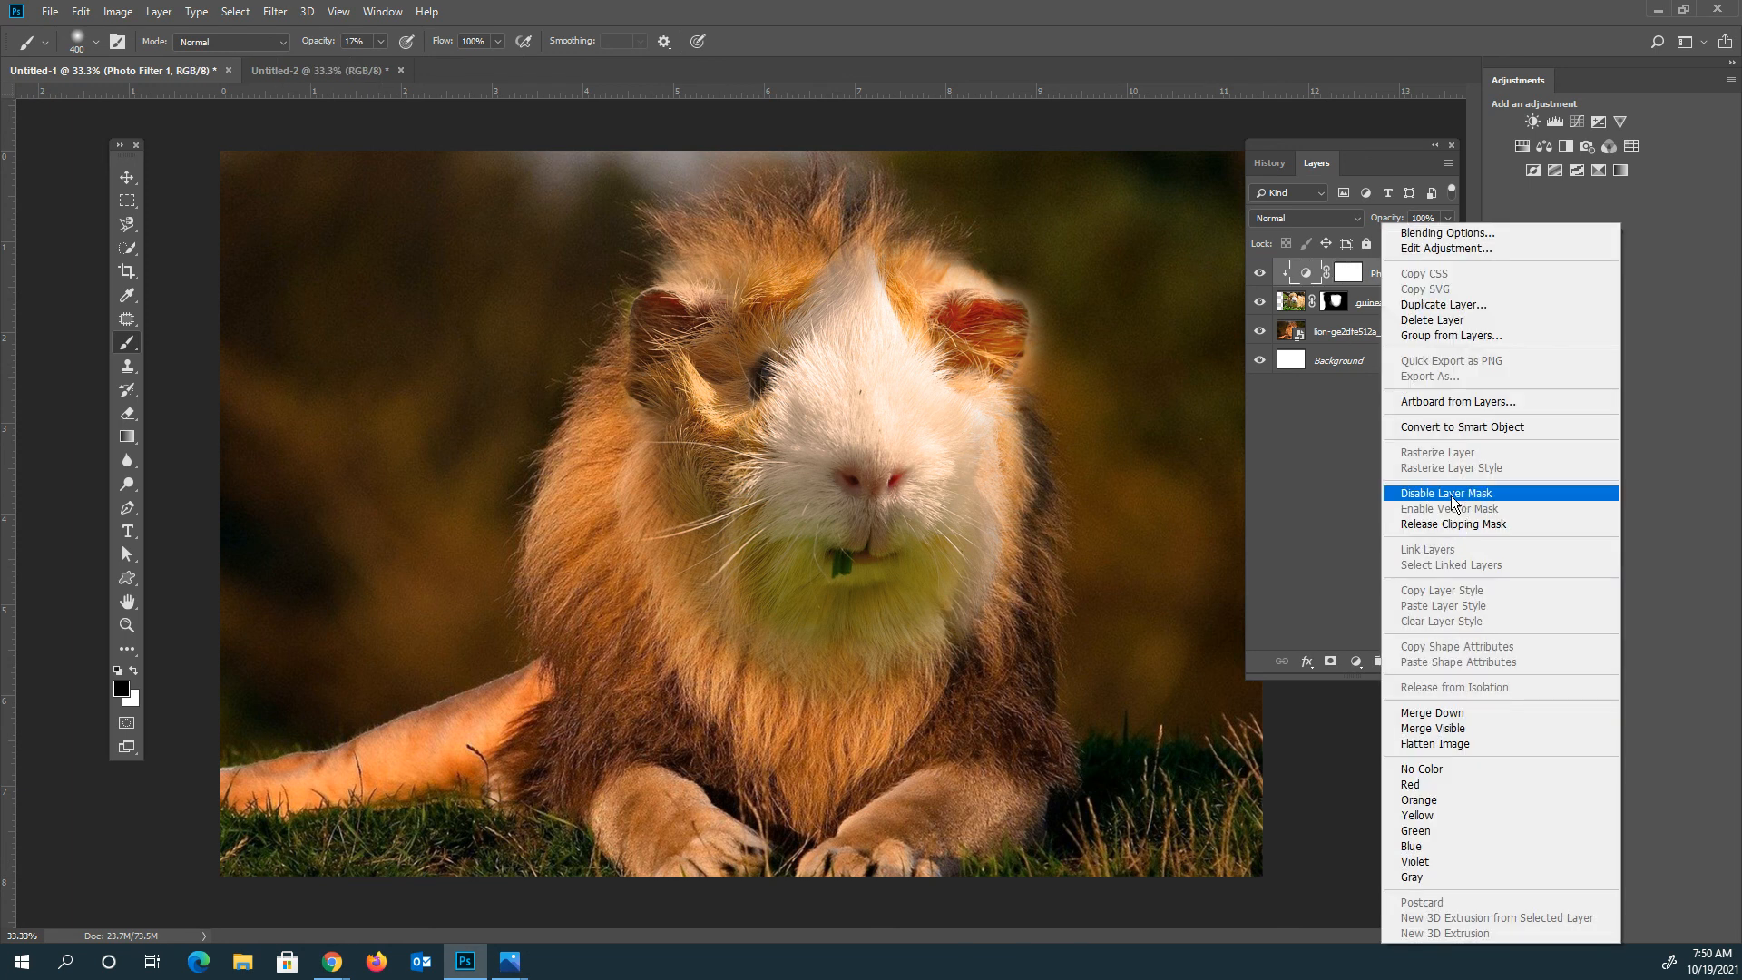
left_click(1455, 523)
left_click_drag(1430, 272, 1378, 326)
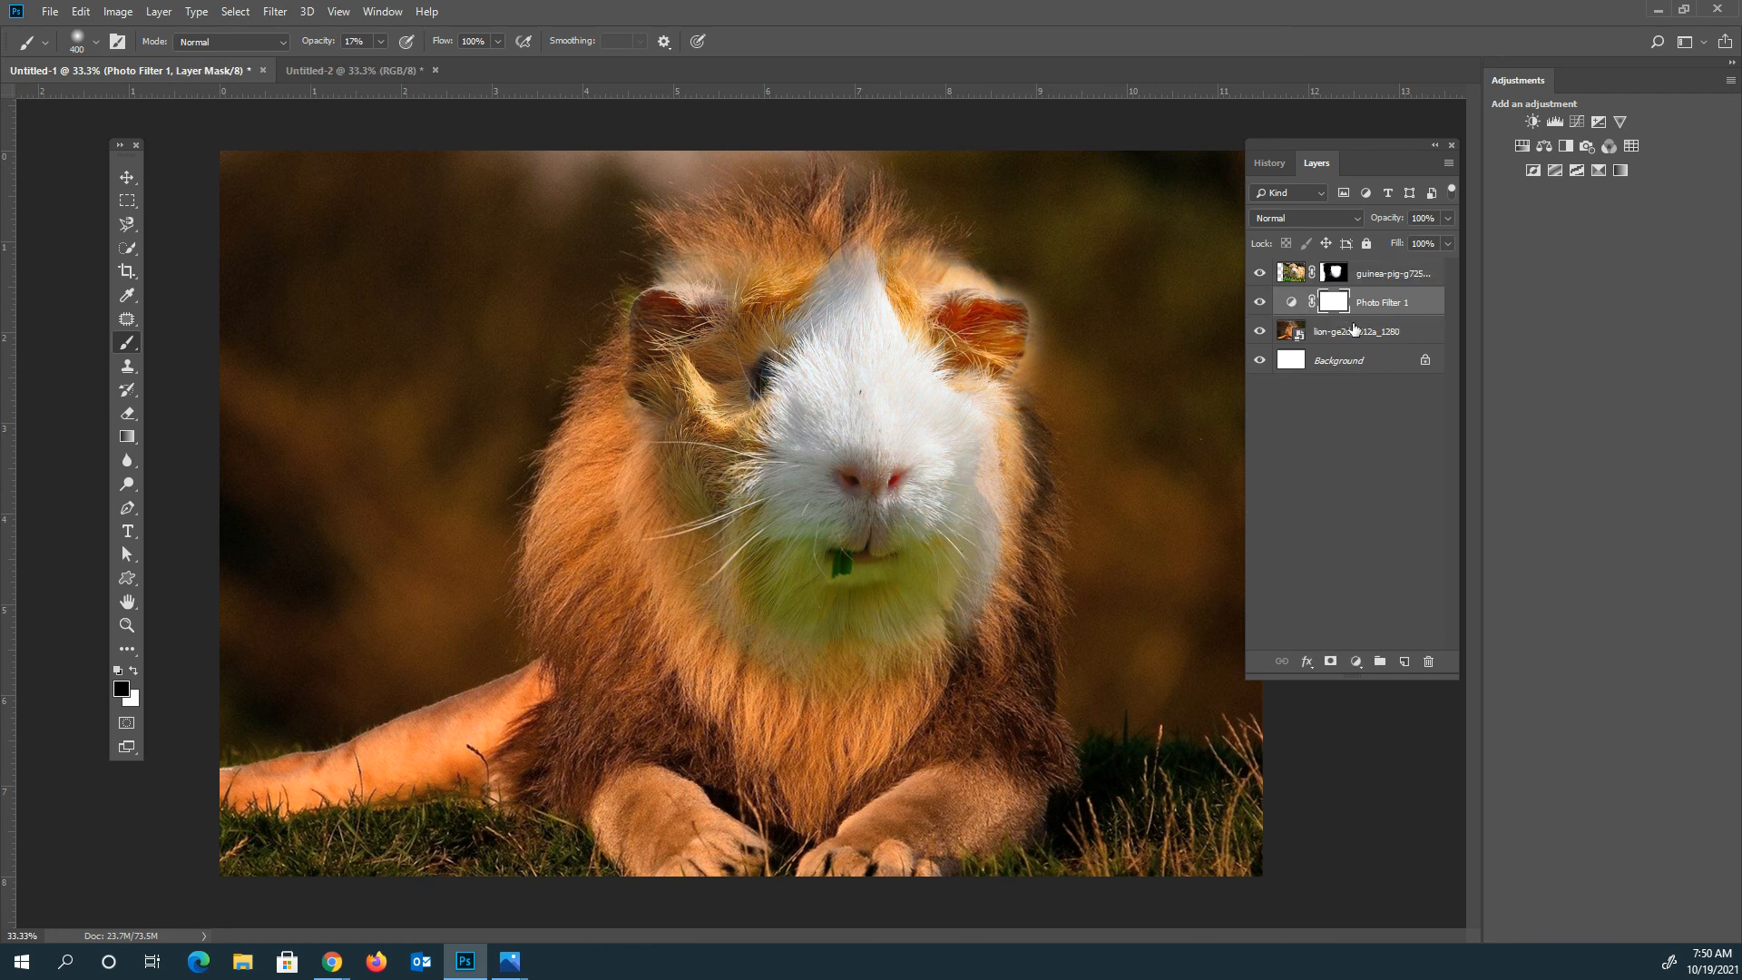
right_click(1422, 308)
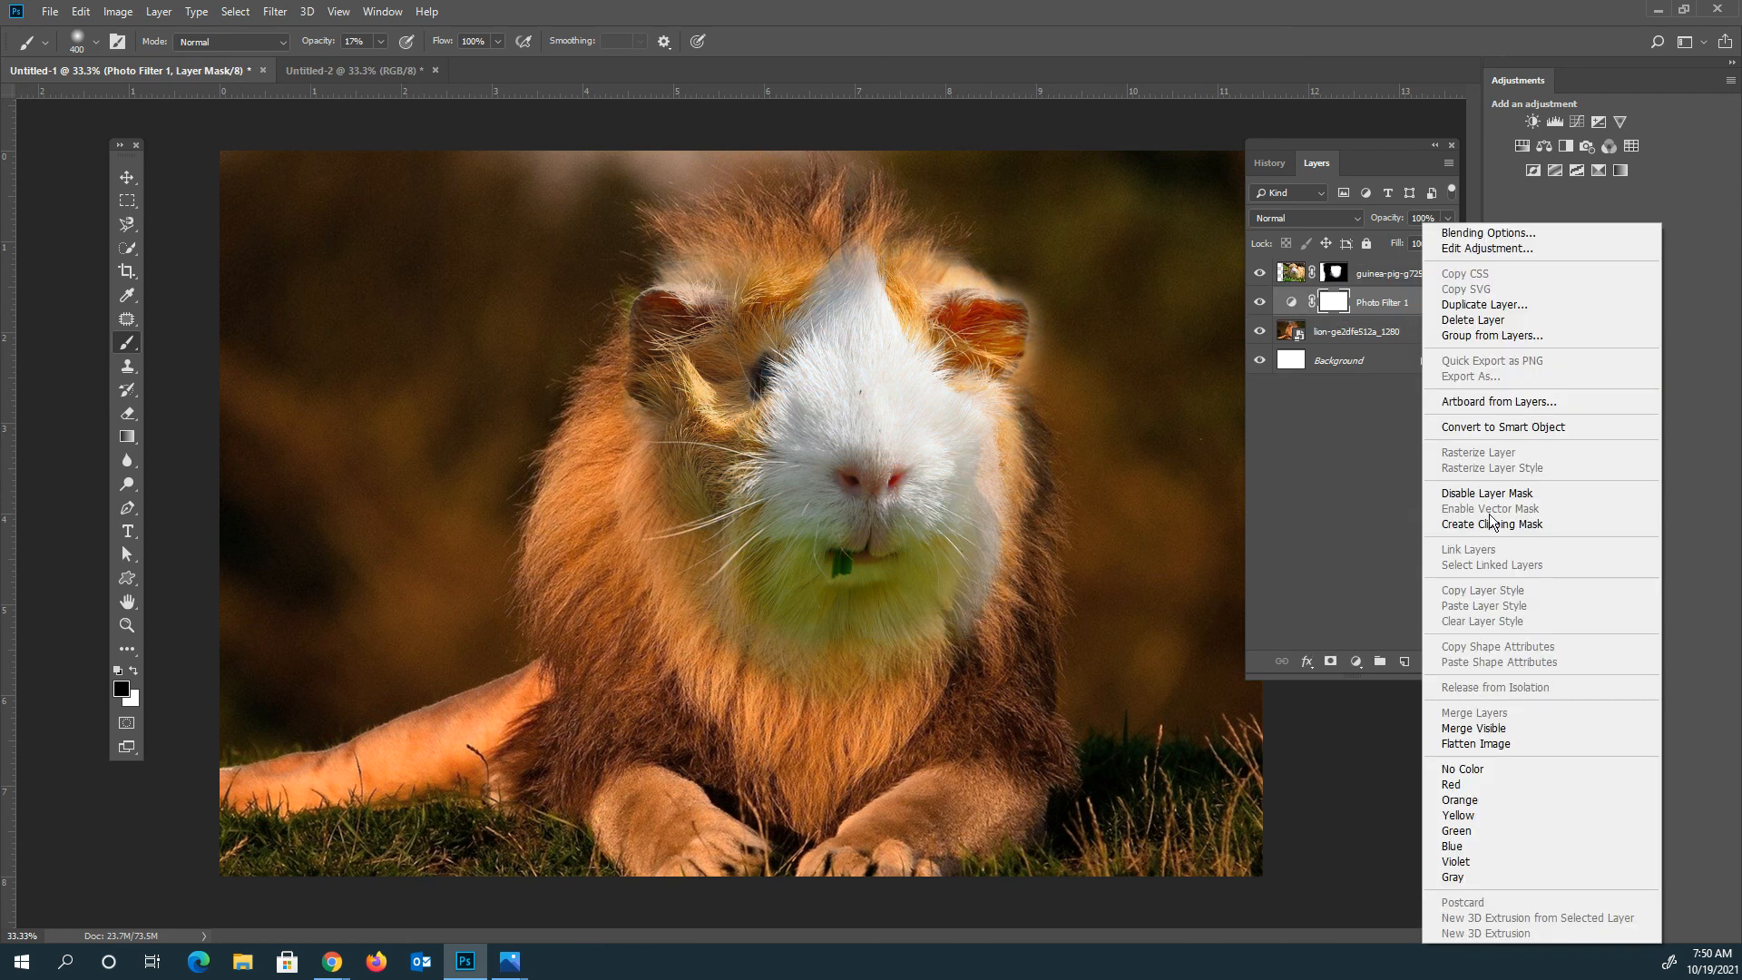
left_click(1495, 524)
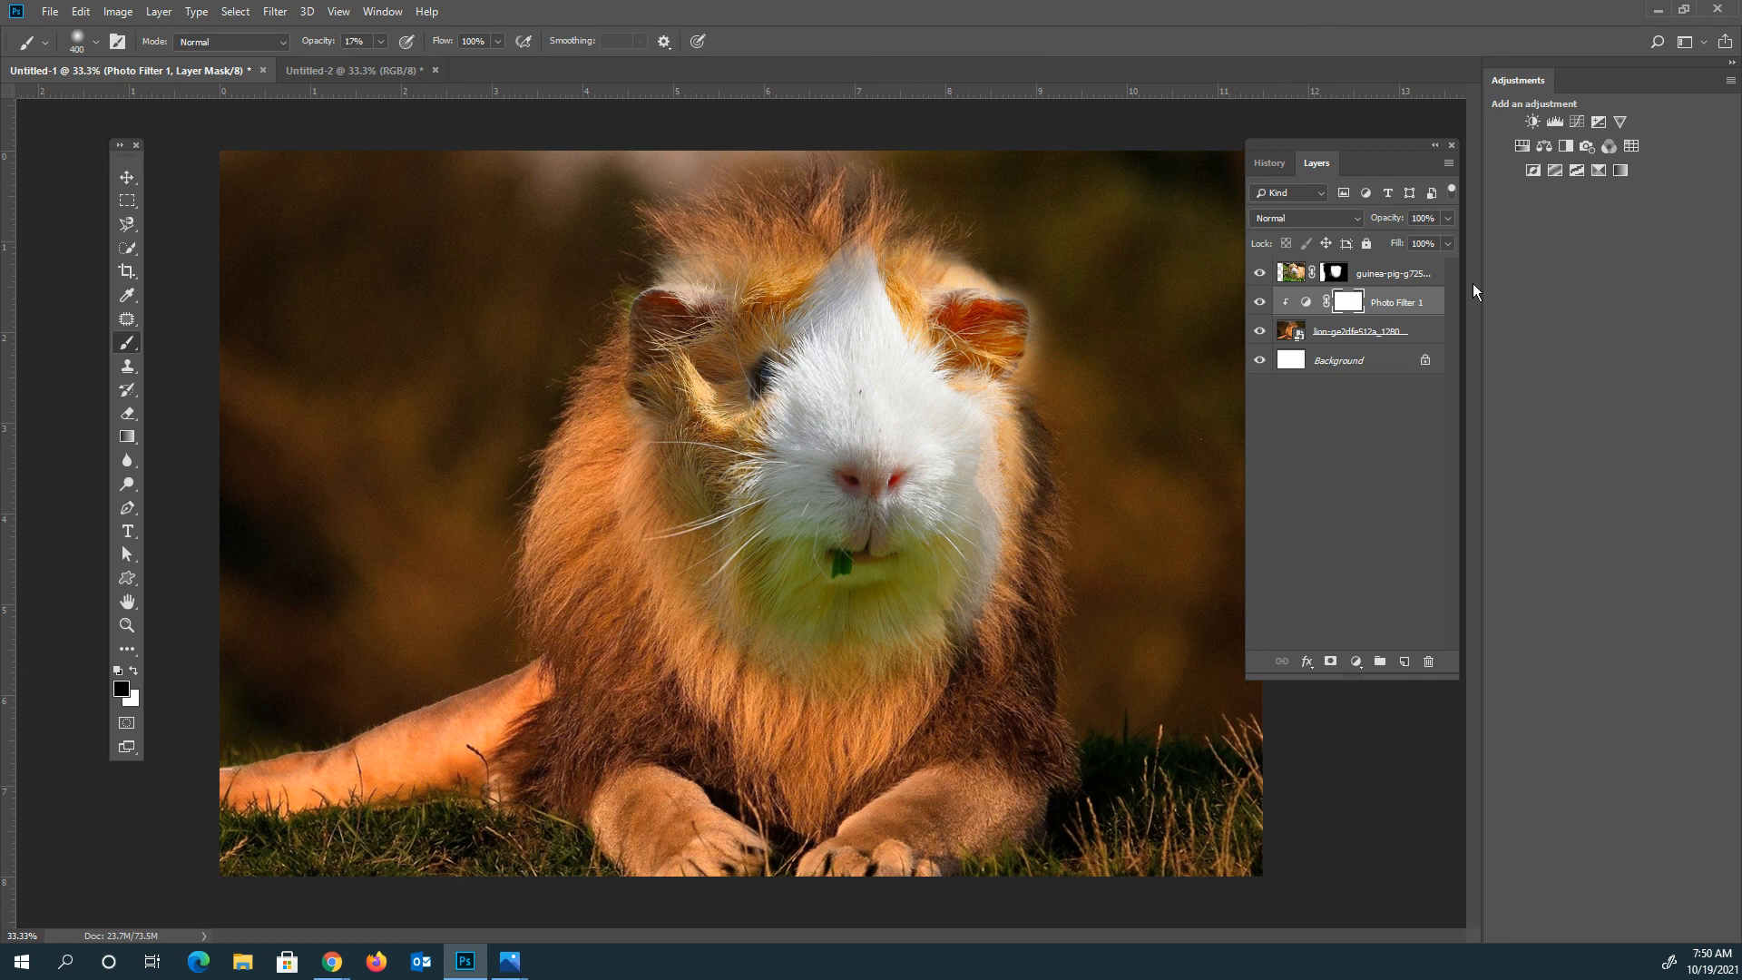
Examine the layer commands and image adjustments available while the Photo Filter 1 layer's mask is selected
left_click(158, 13)
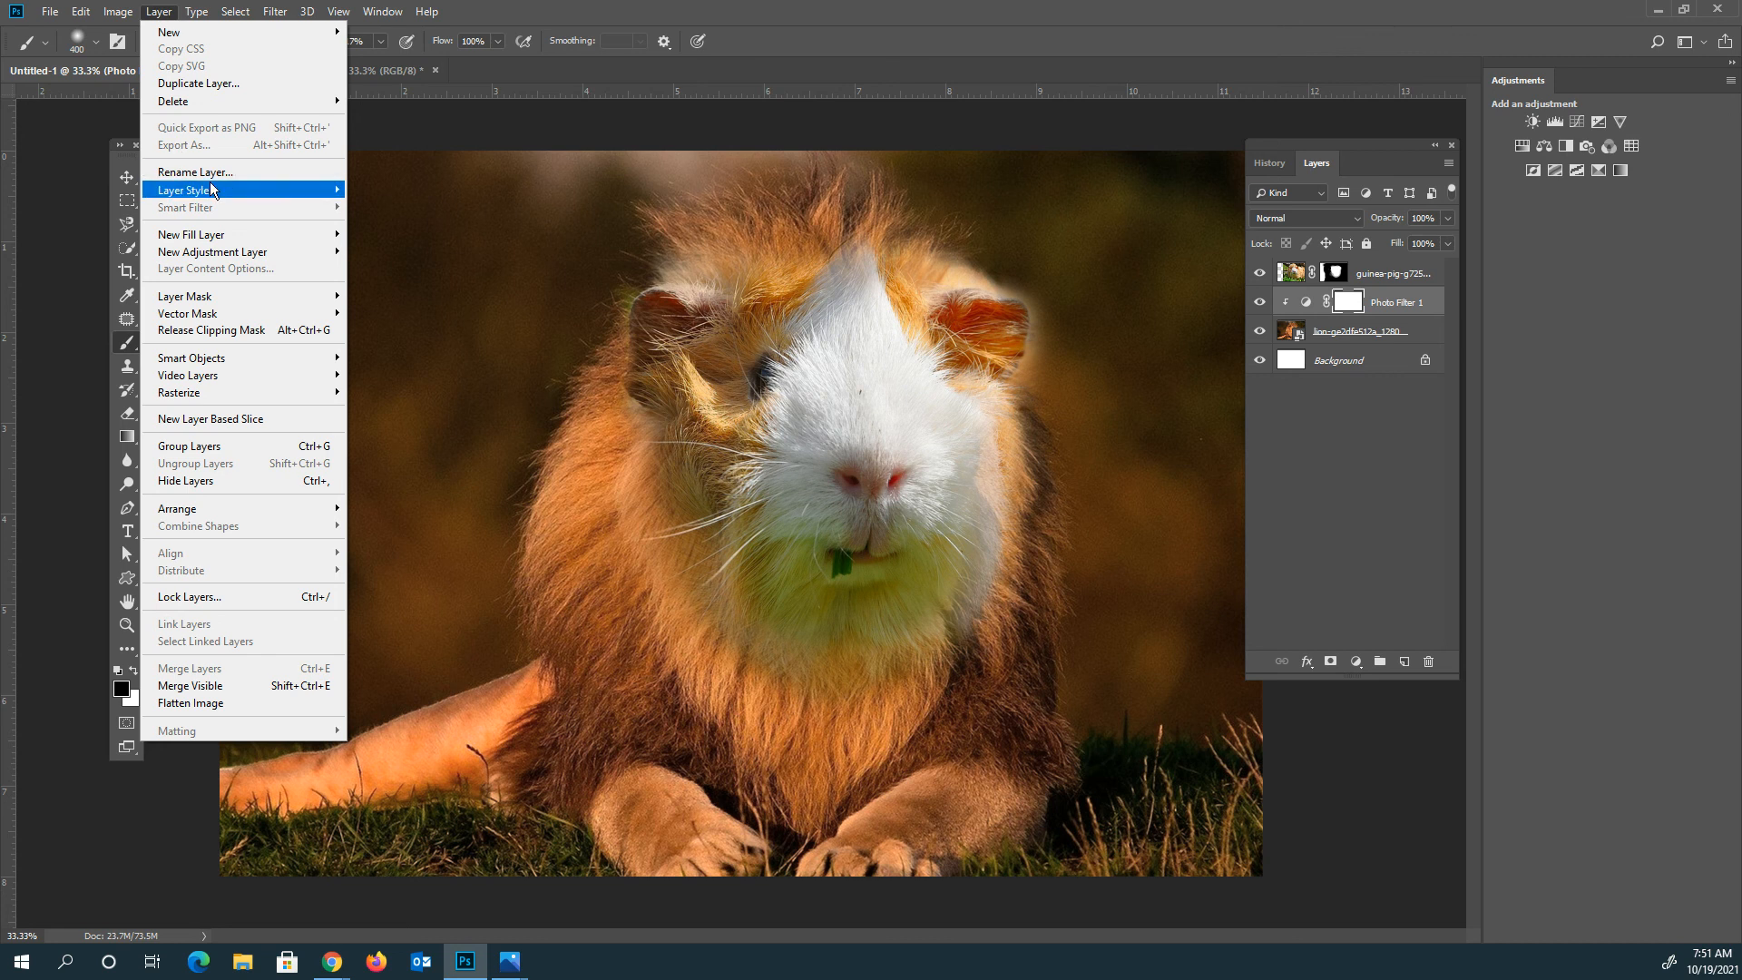
mouse_move(190, 304)
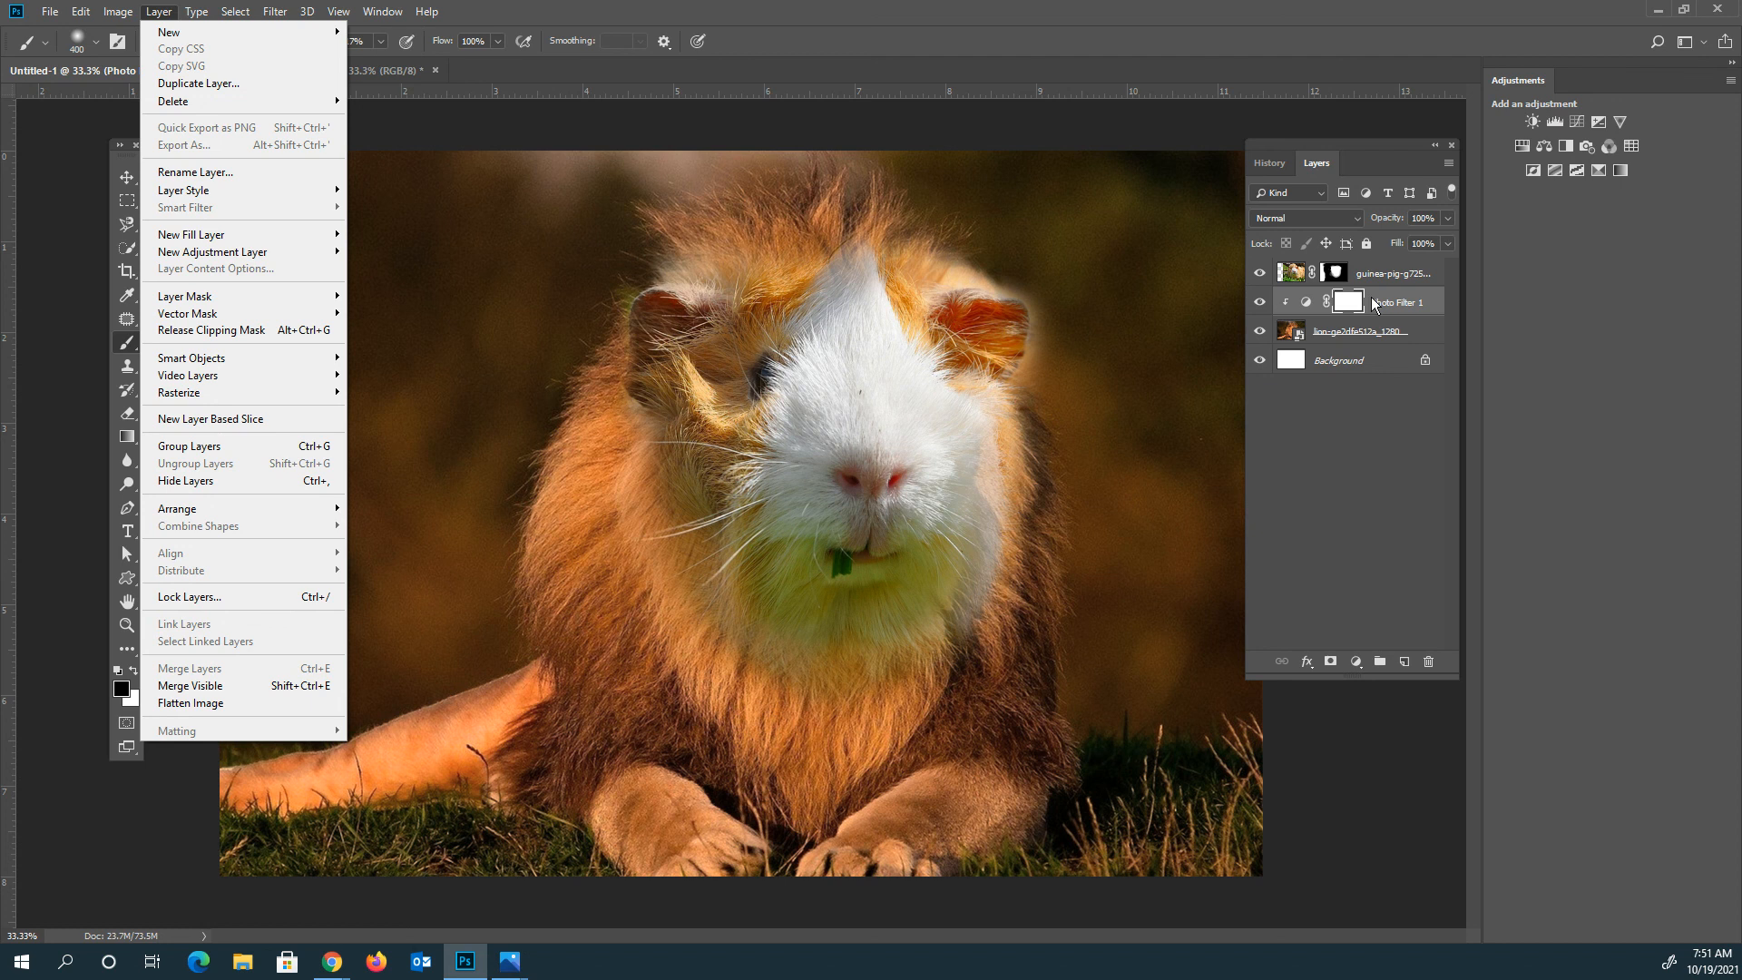
left_click(160, 13)
left_click(160, 13)
mouse_move(196, 11)
mouse_move(181, 60)
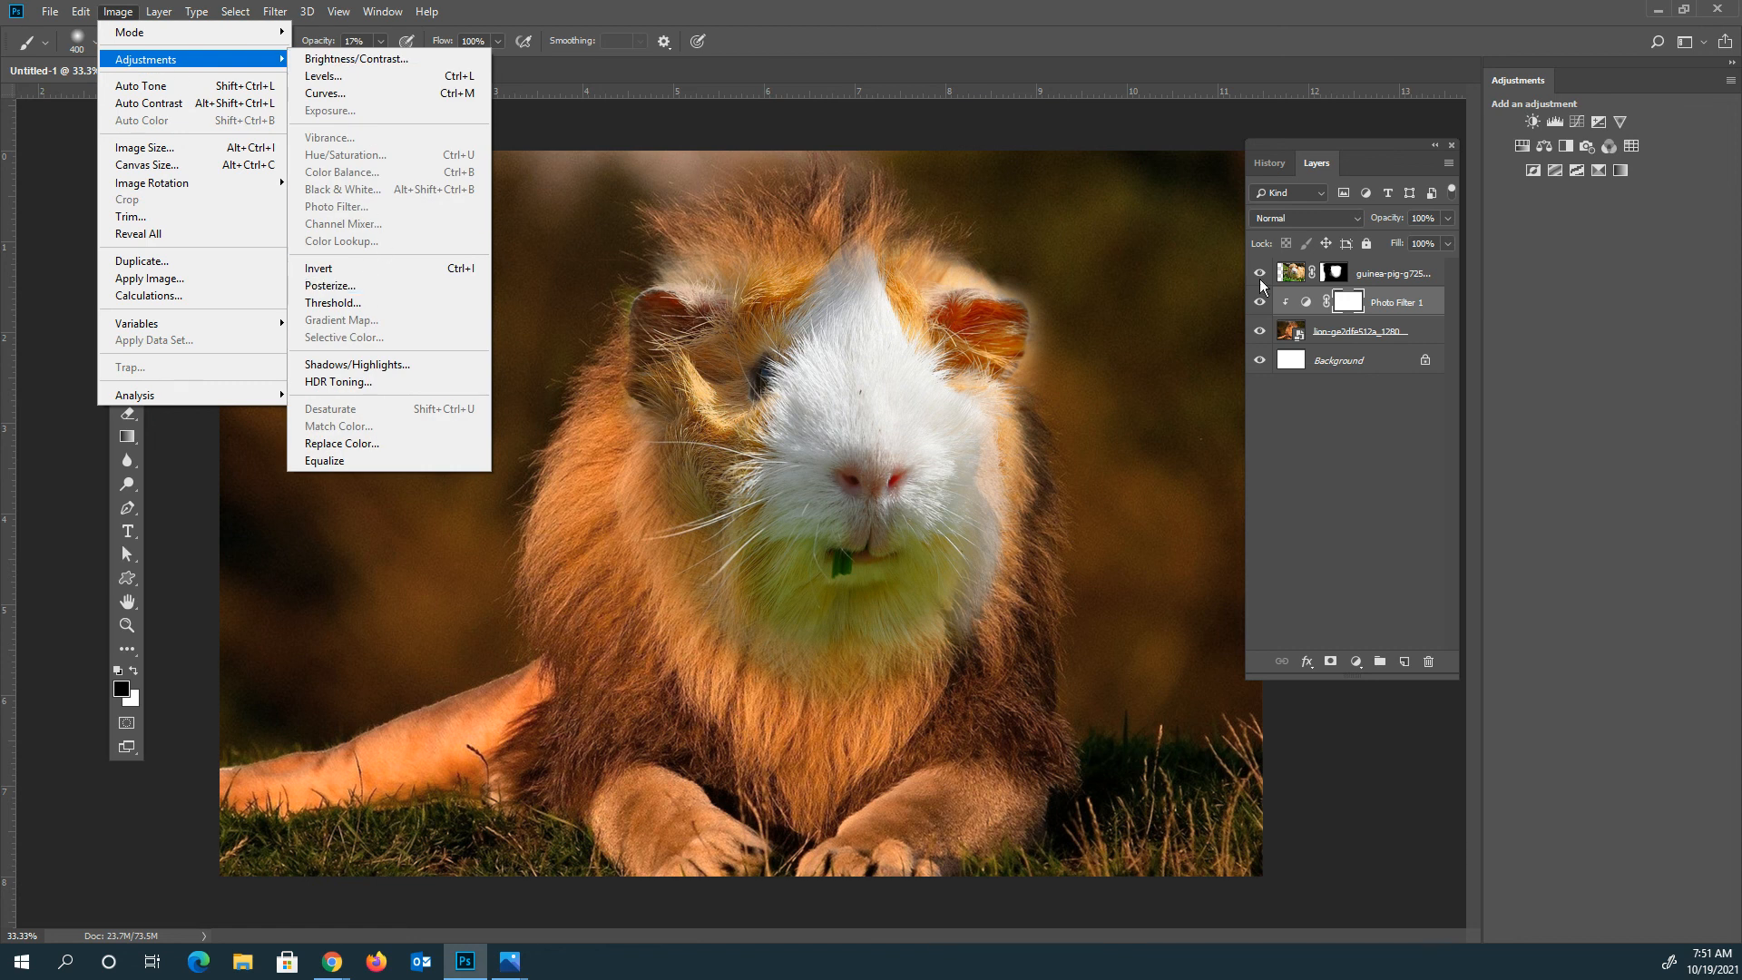
key("Escape")
key("Escape")
Compare which image adjustments are available for the guinea pig layer's mask and for its image
double_click(1400, 272)
key("Return")
left_click(1334, 272)
left_click(119, 11)
left_click(131, 11)
mouse_move(170, 60)
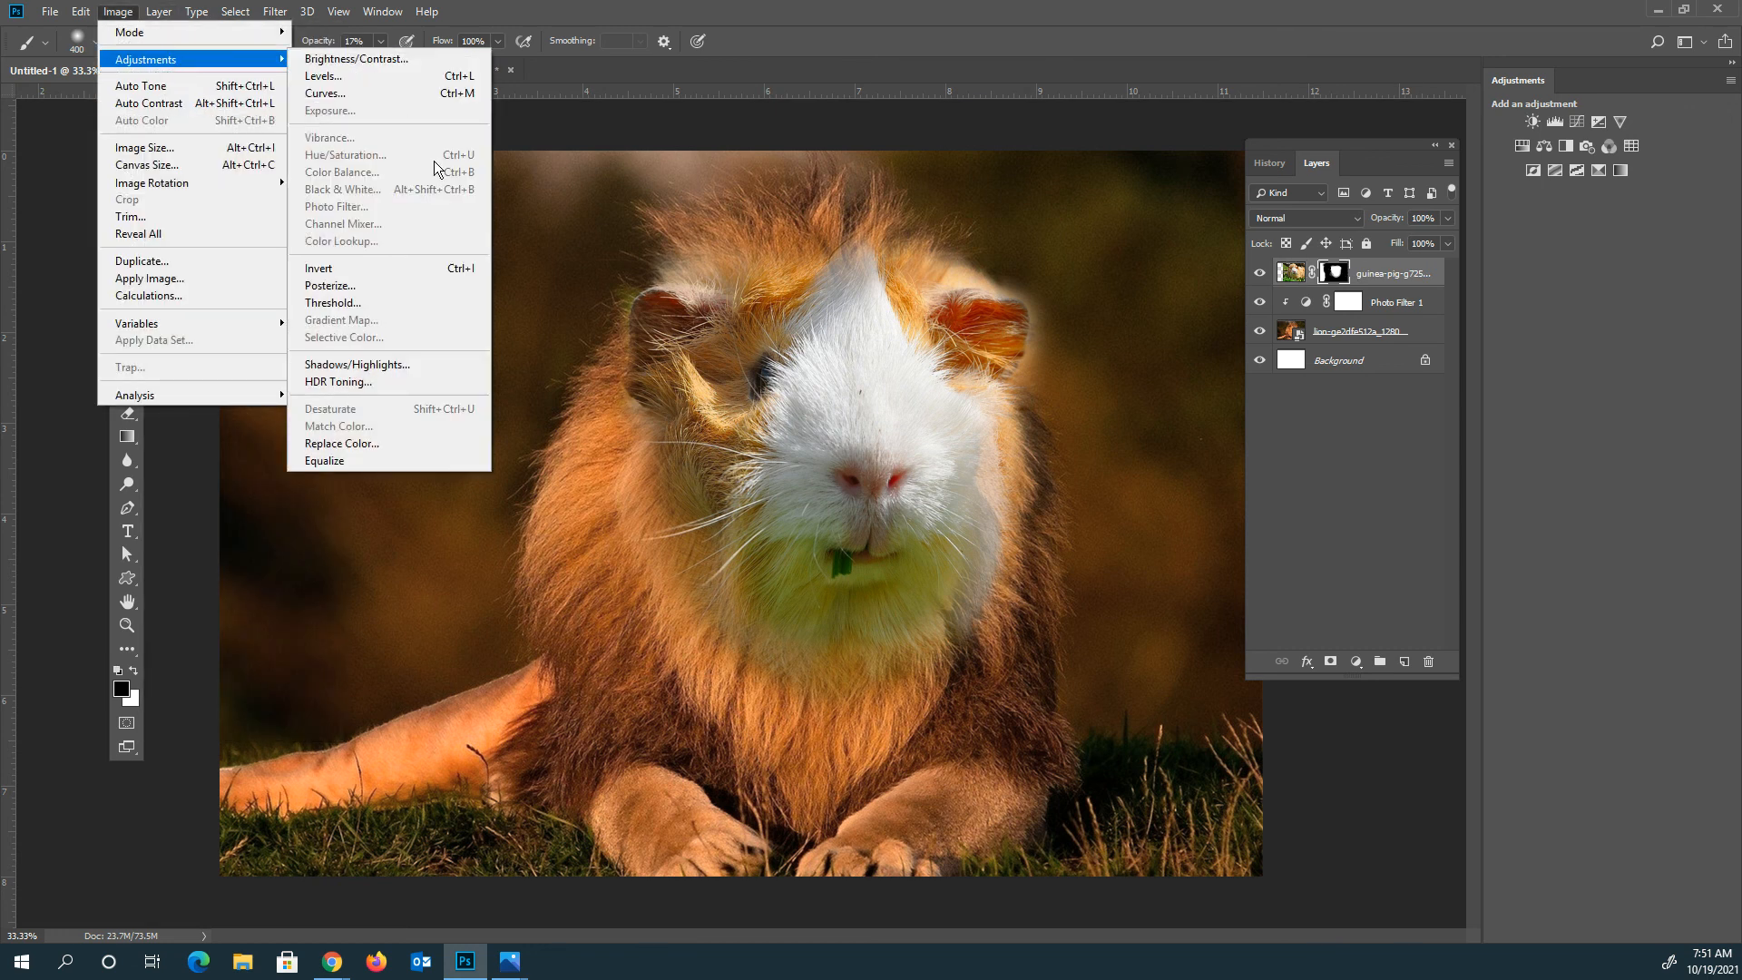
left_click(1394, 282)
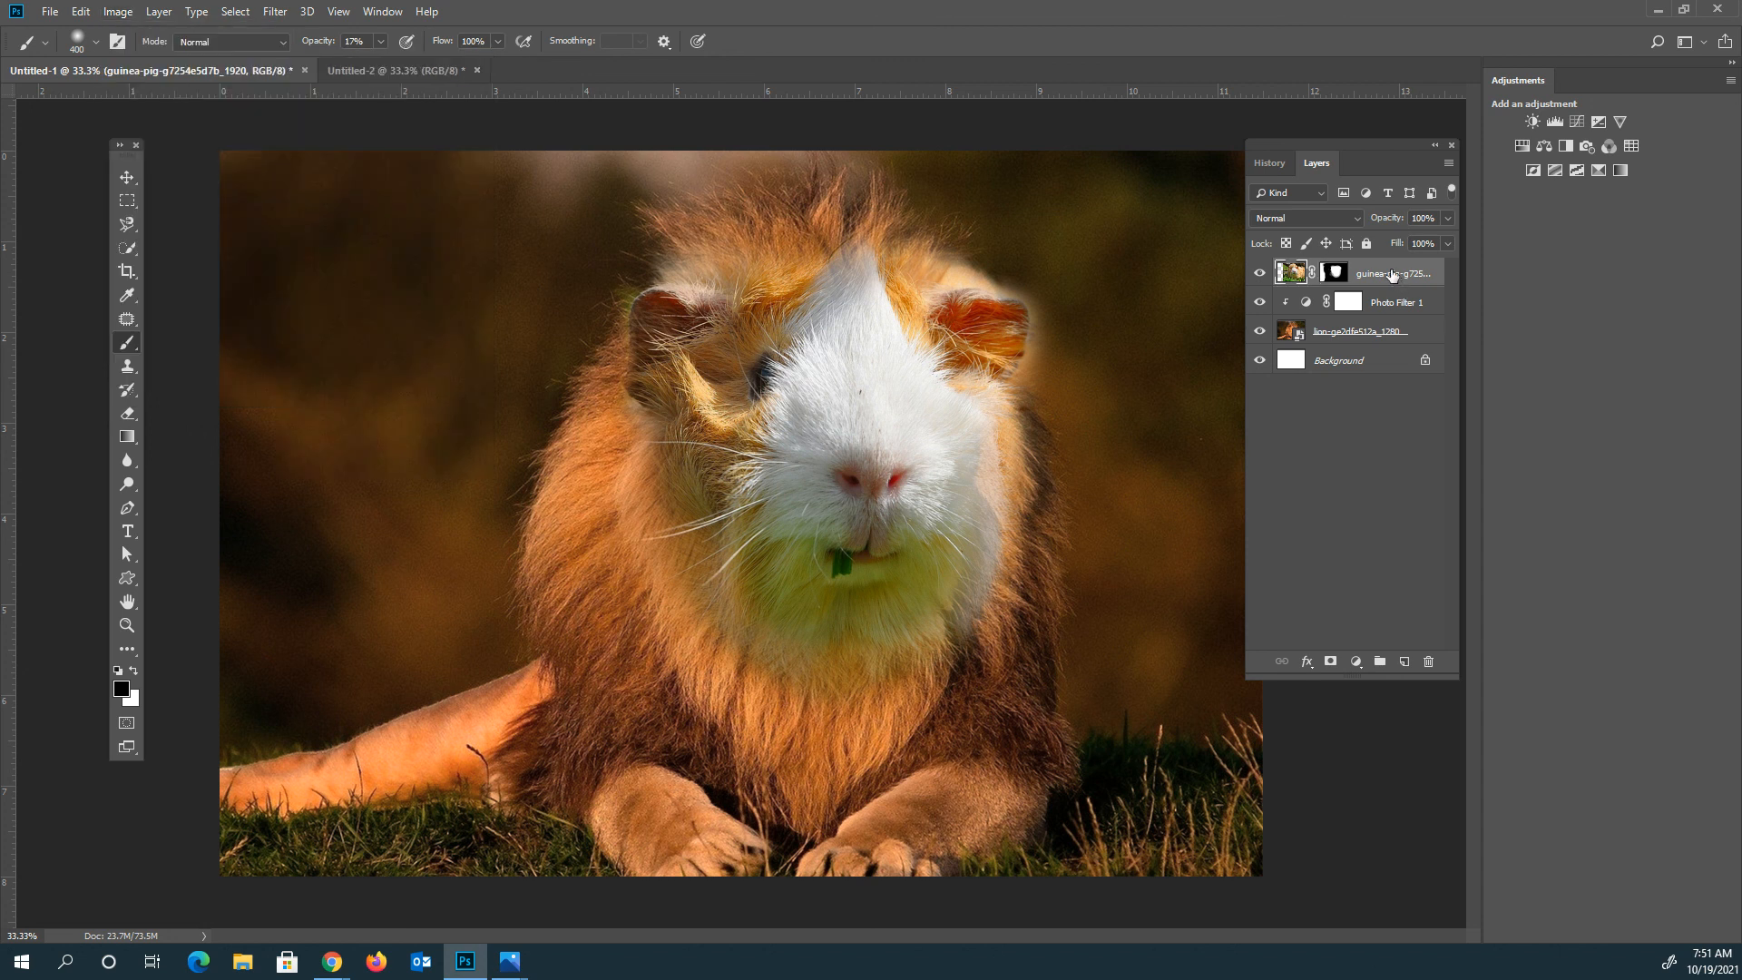
left_click(118, 11)
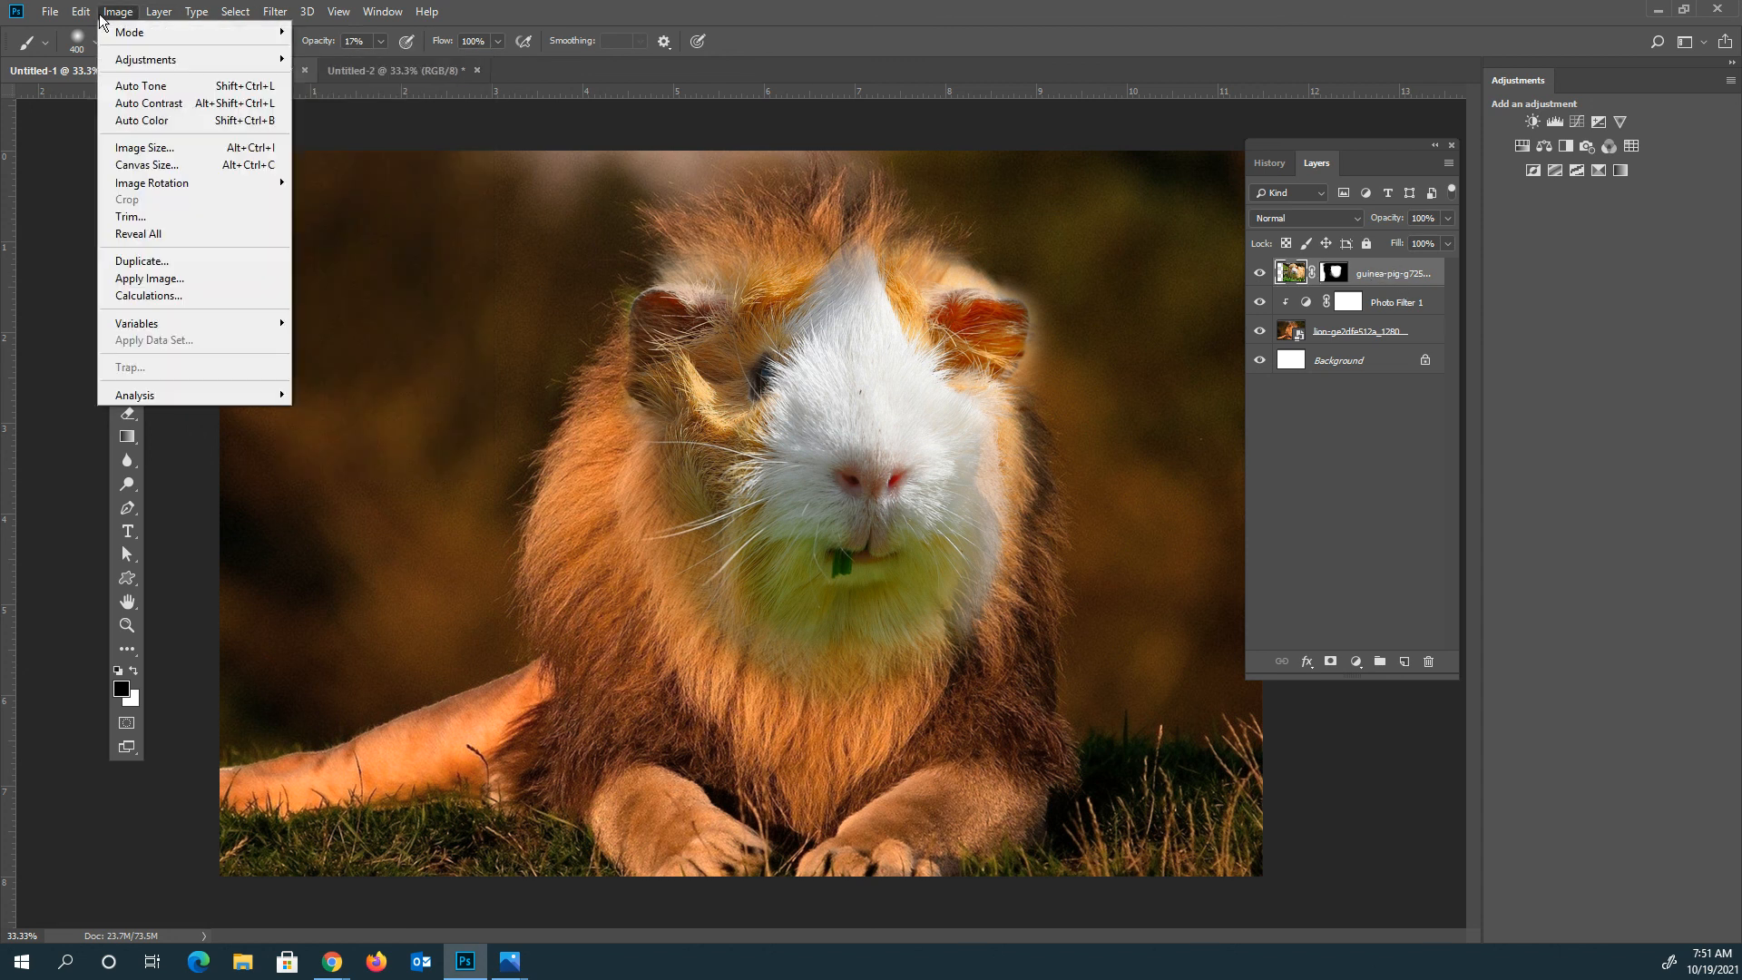
mouse_move(150, 59)
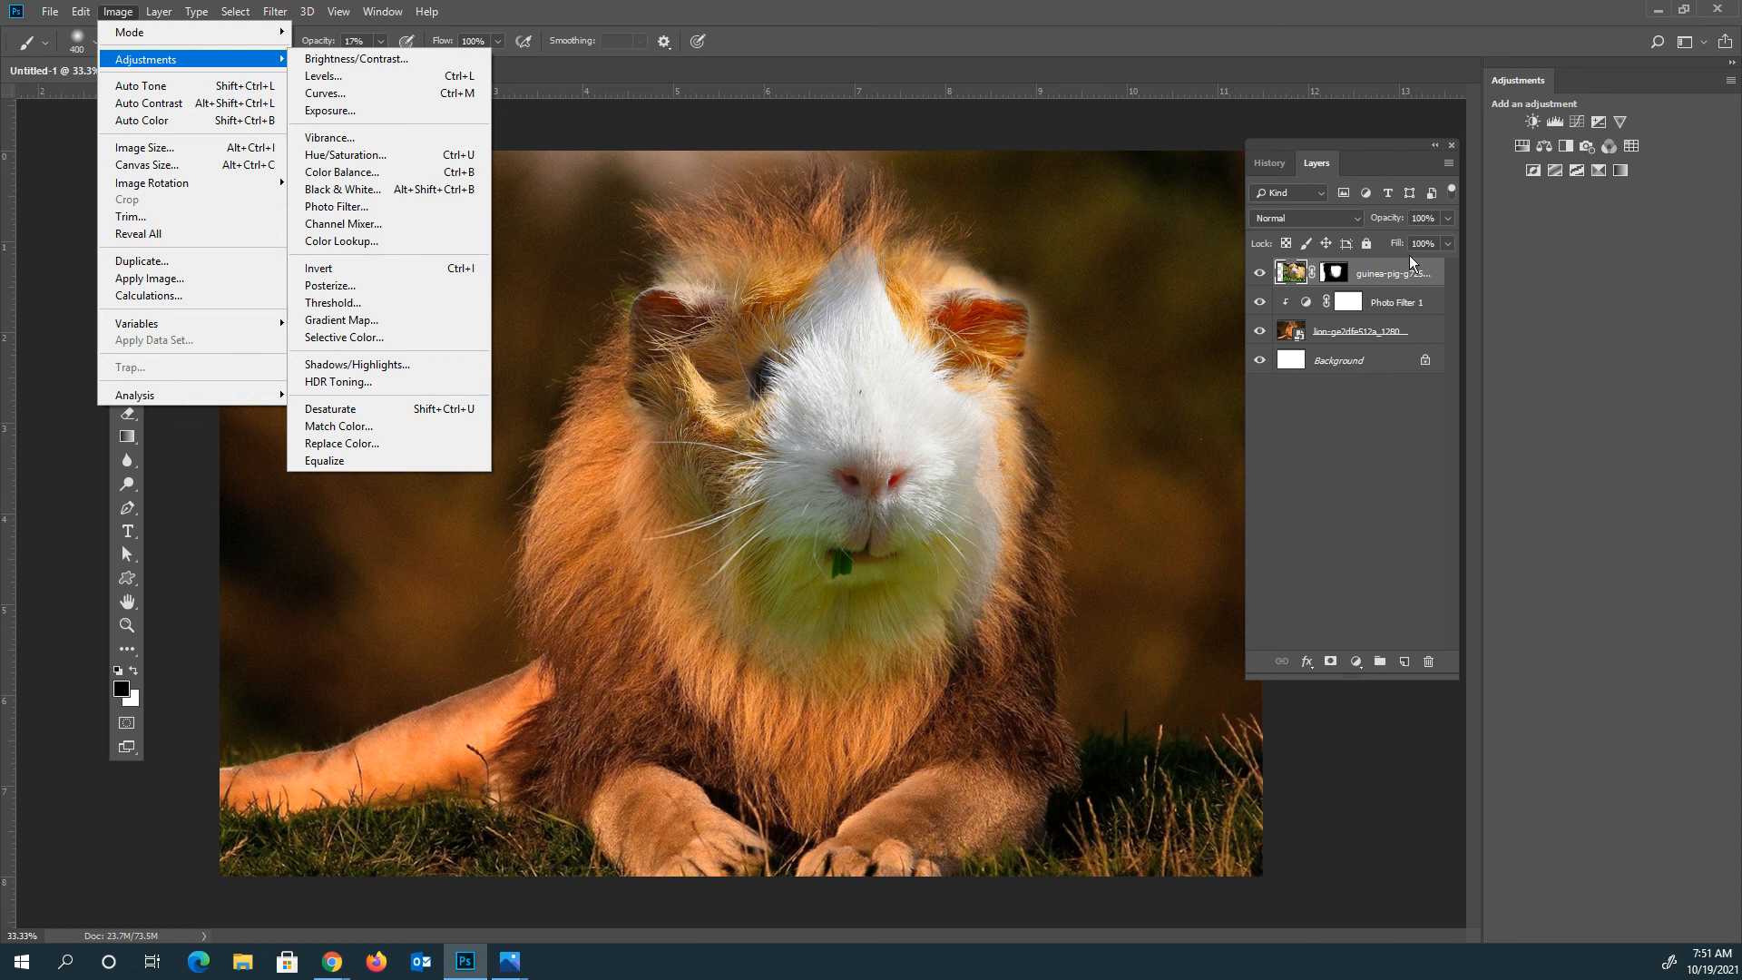
left_click(1395, 397)
Move the Photo Filter 1 layer back above the guinea pig layer and clip it to the guinea pig layer
left_click_drag(1443, 296, 1421, 271)
right_click(1421, 272)
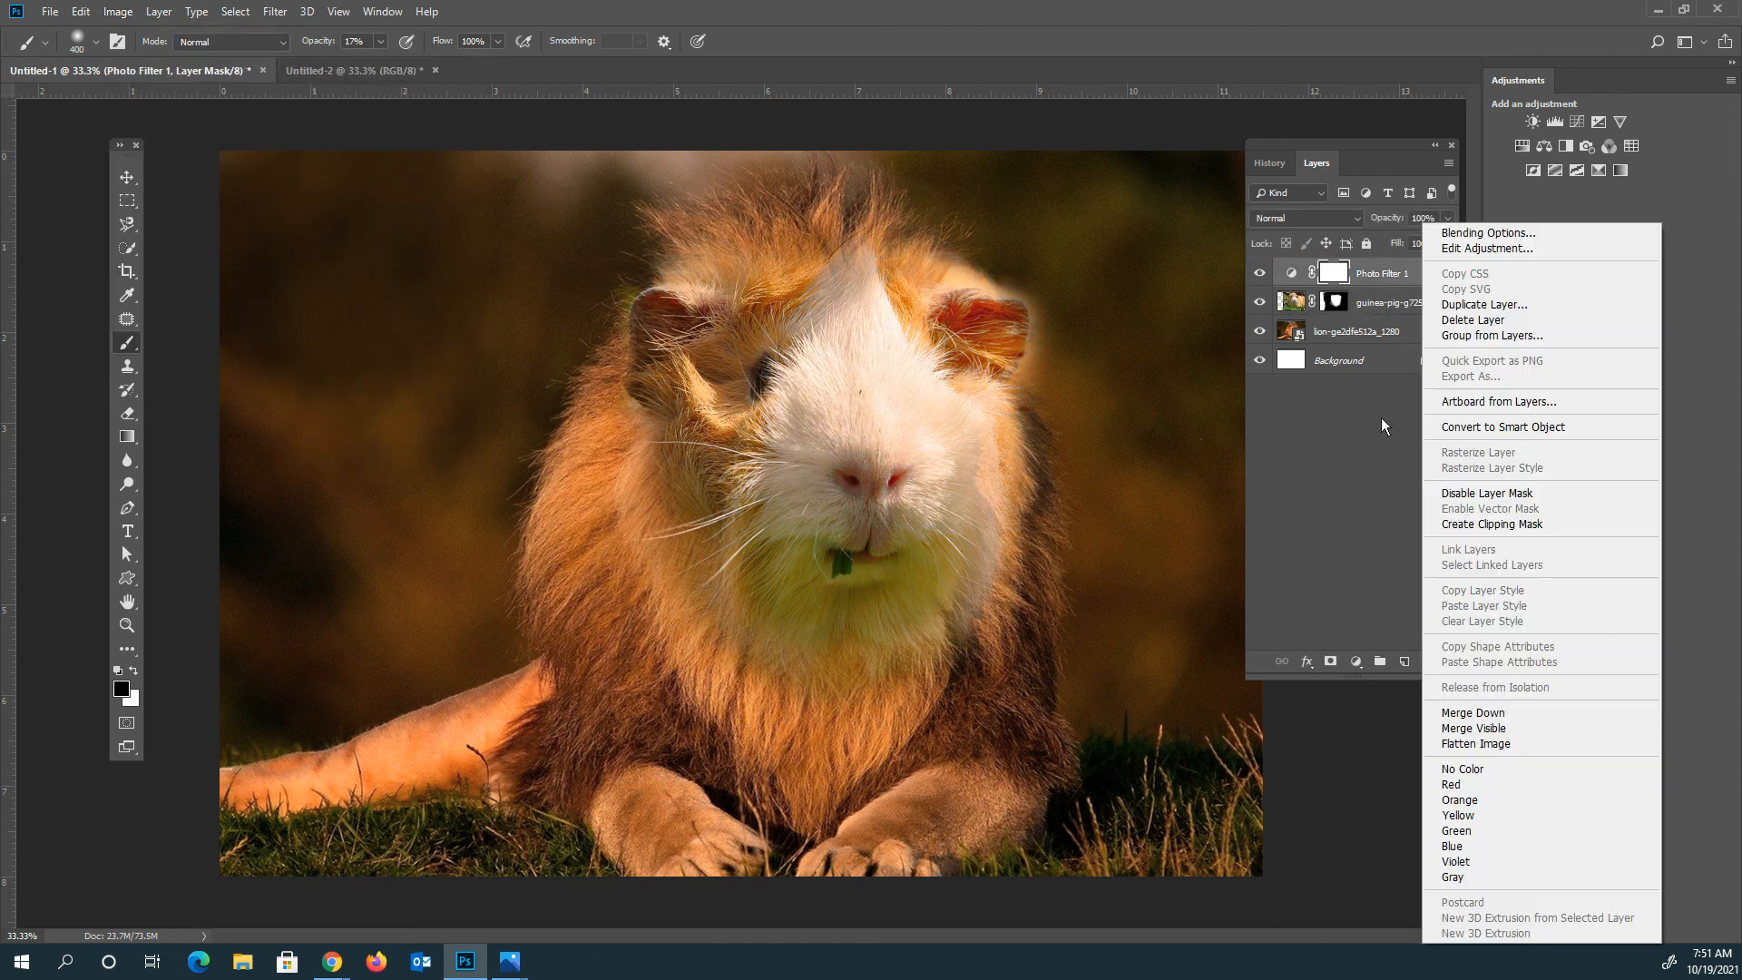
left_click(1488, 524)
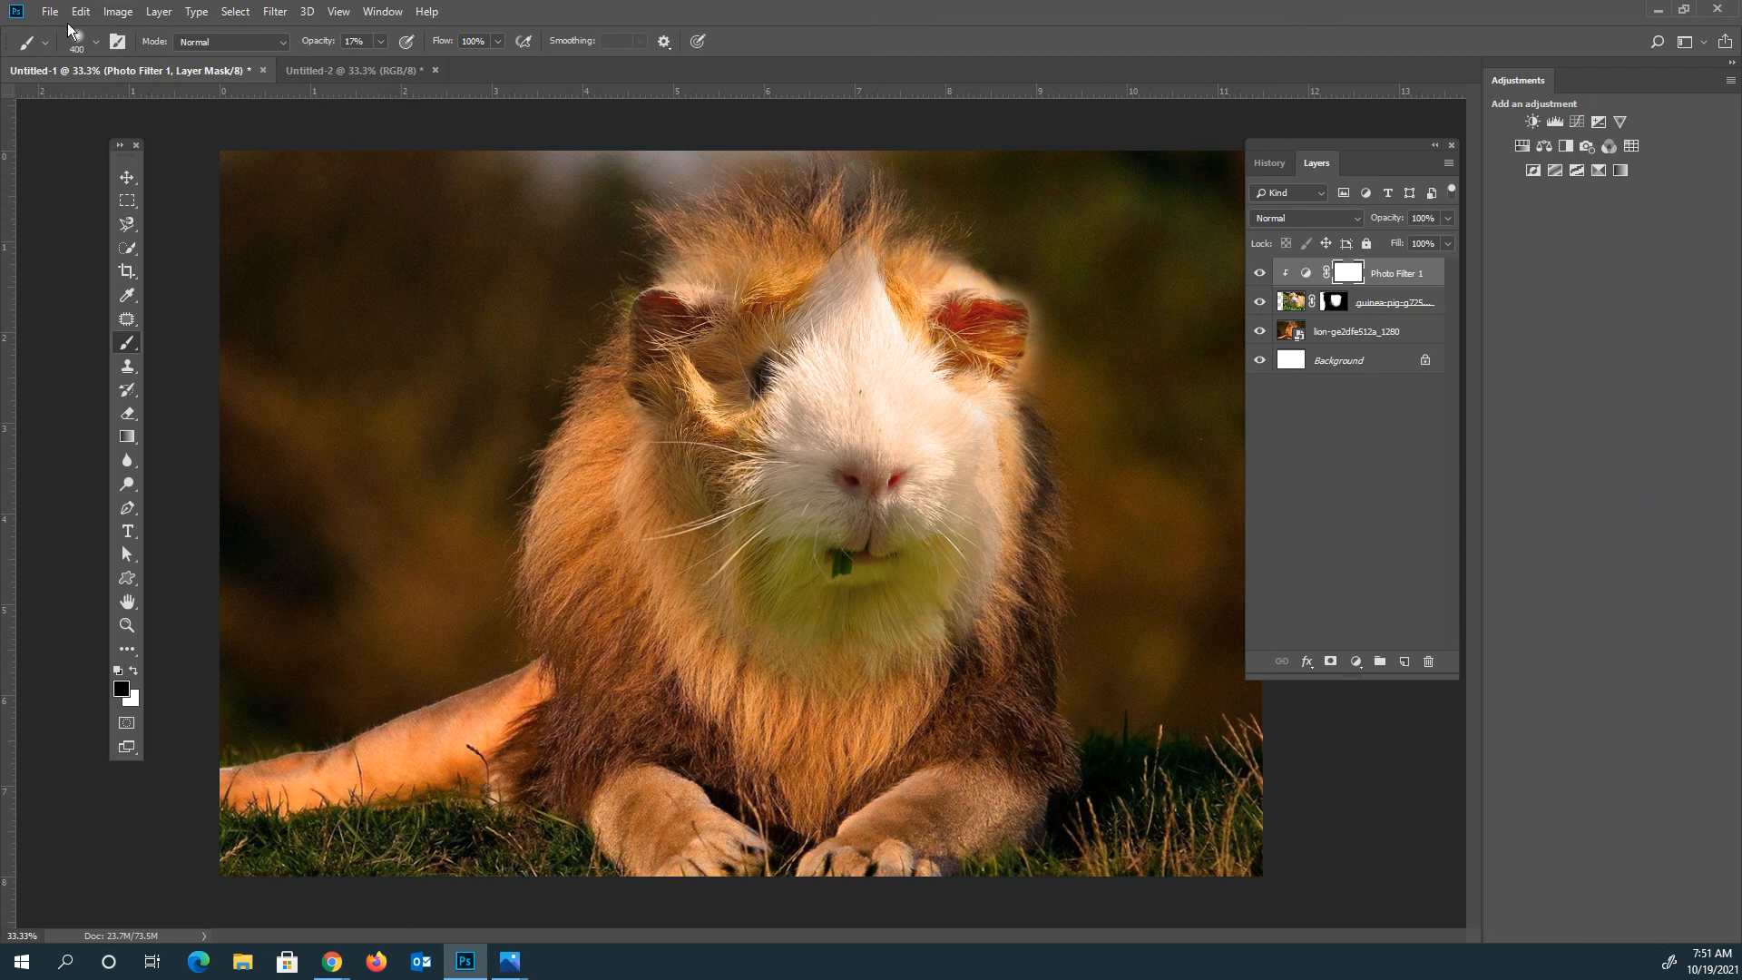
Add the text HERBERT in the image's upper-left area, using the Bazooka font at 72 pt
left_click(127, 531)
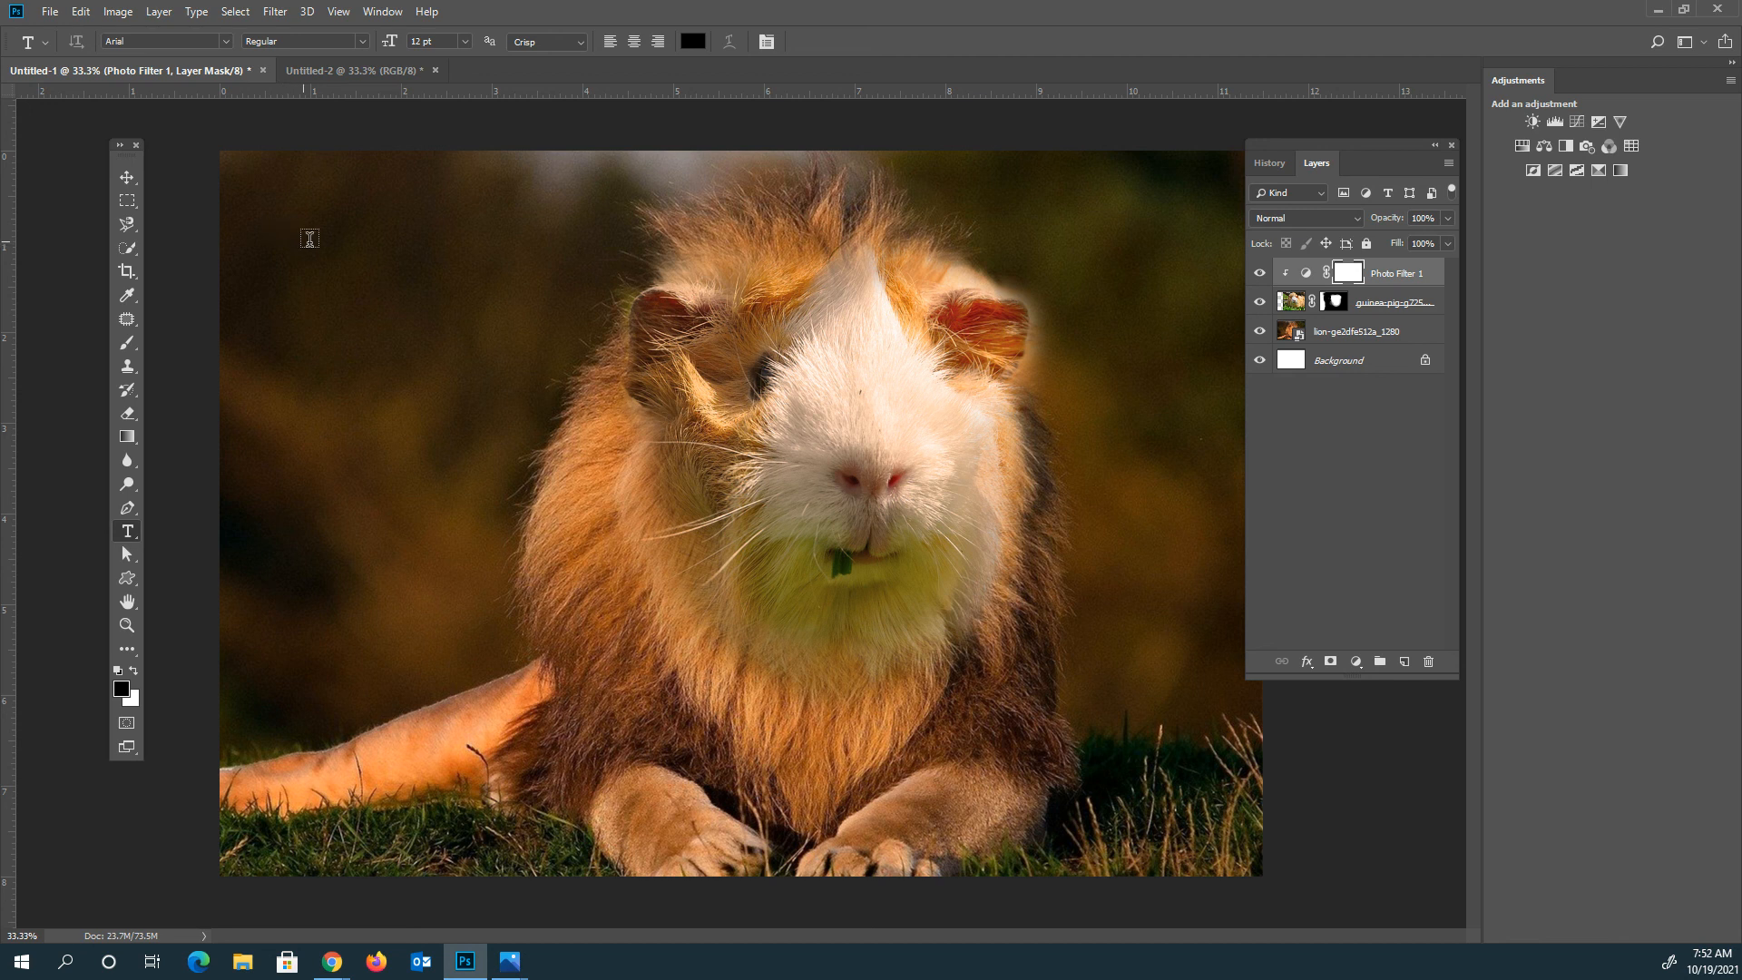
left_click(315, 238)
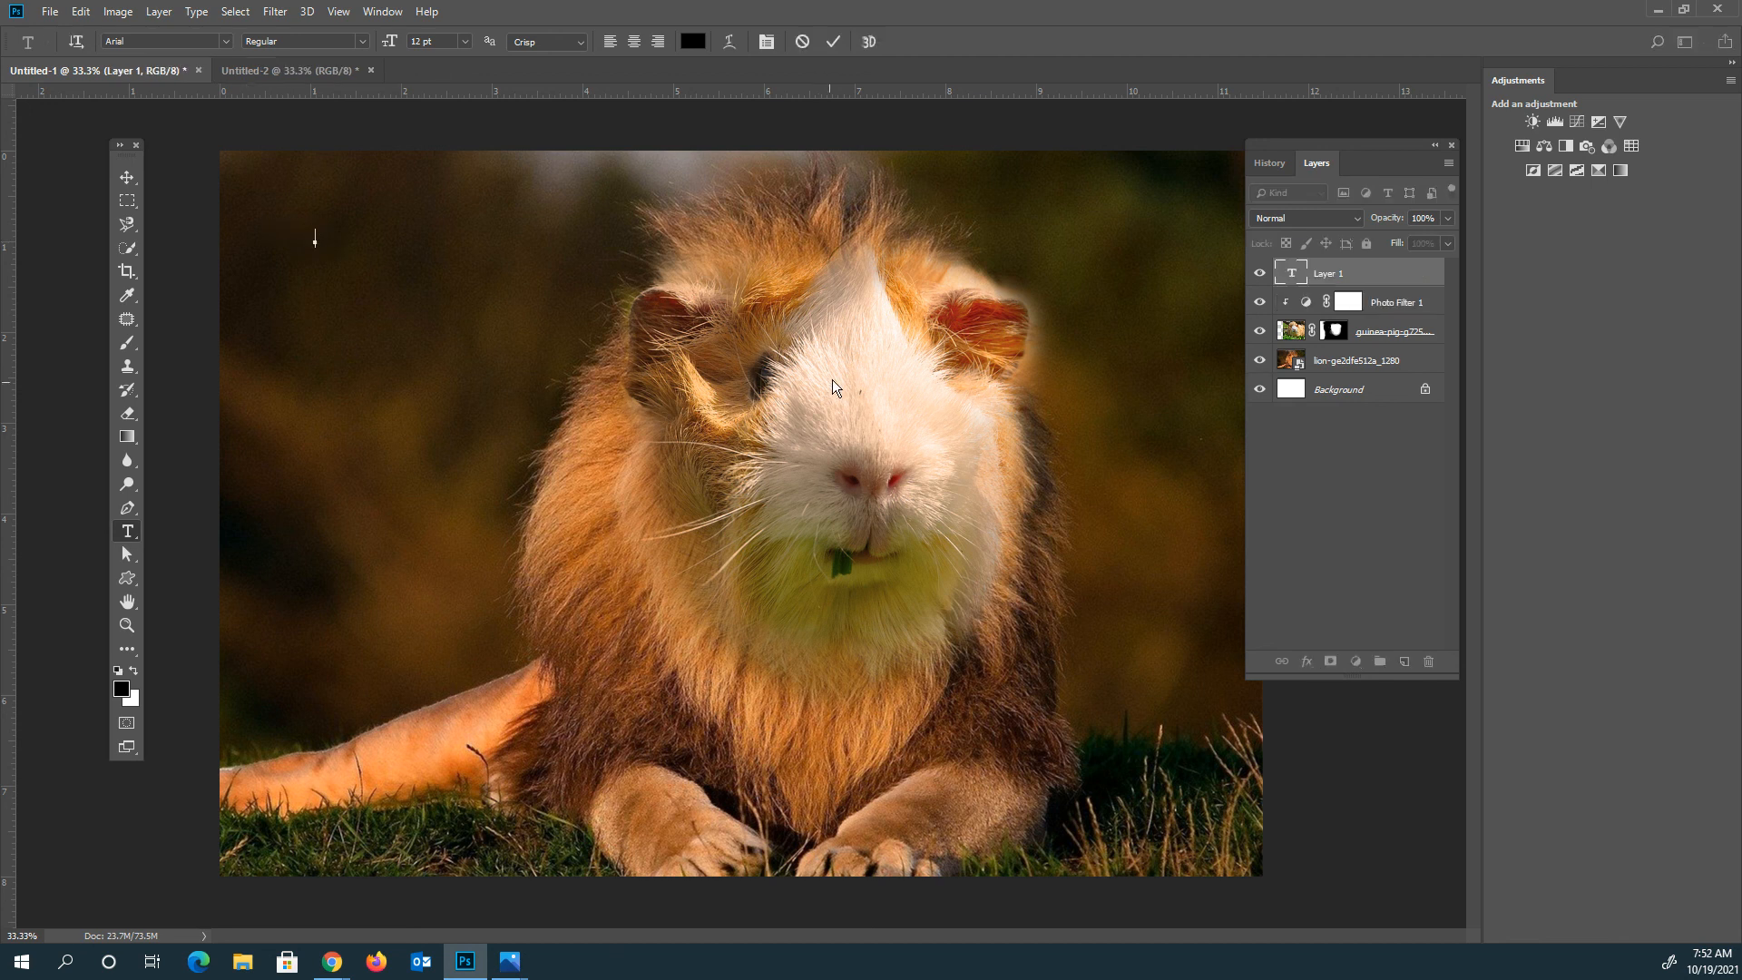
left_click(225, 42)
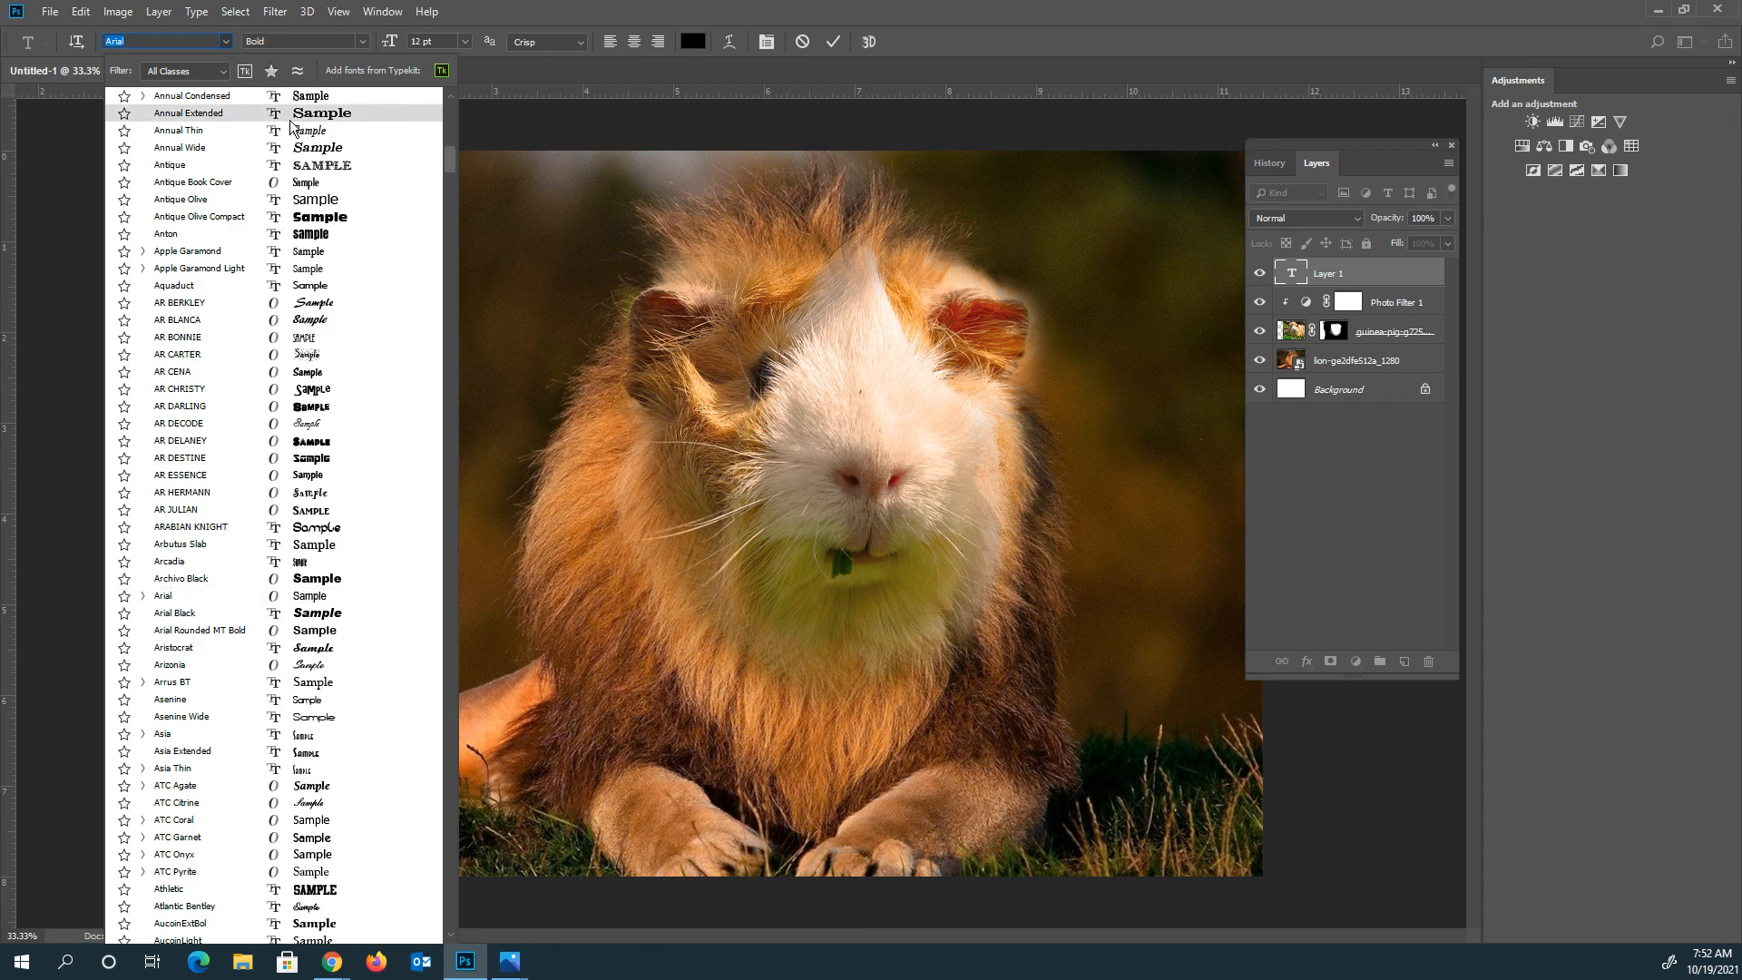
left_click(454, 795)
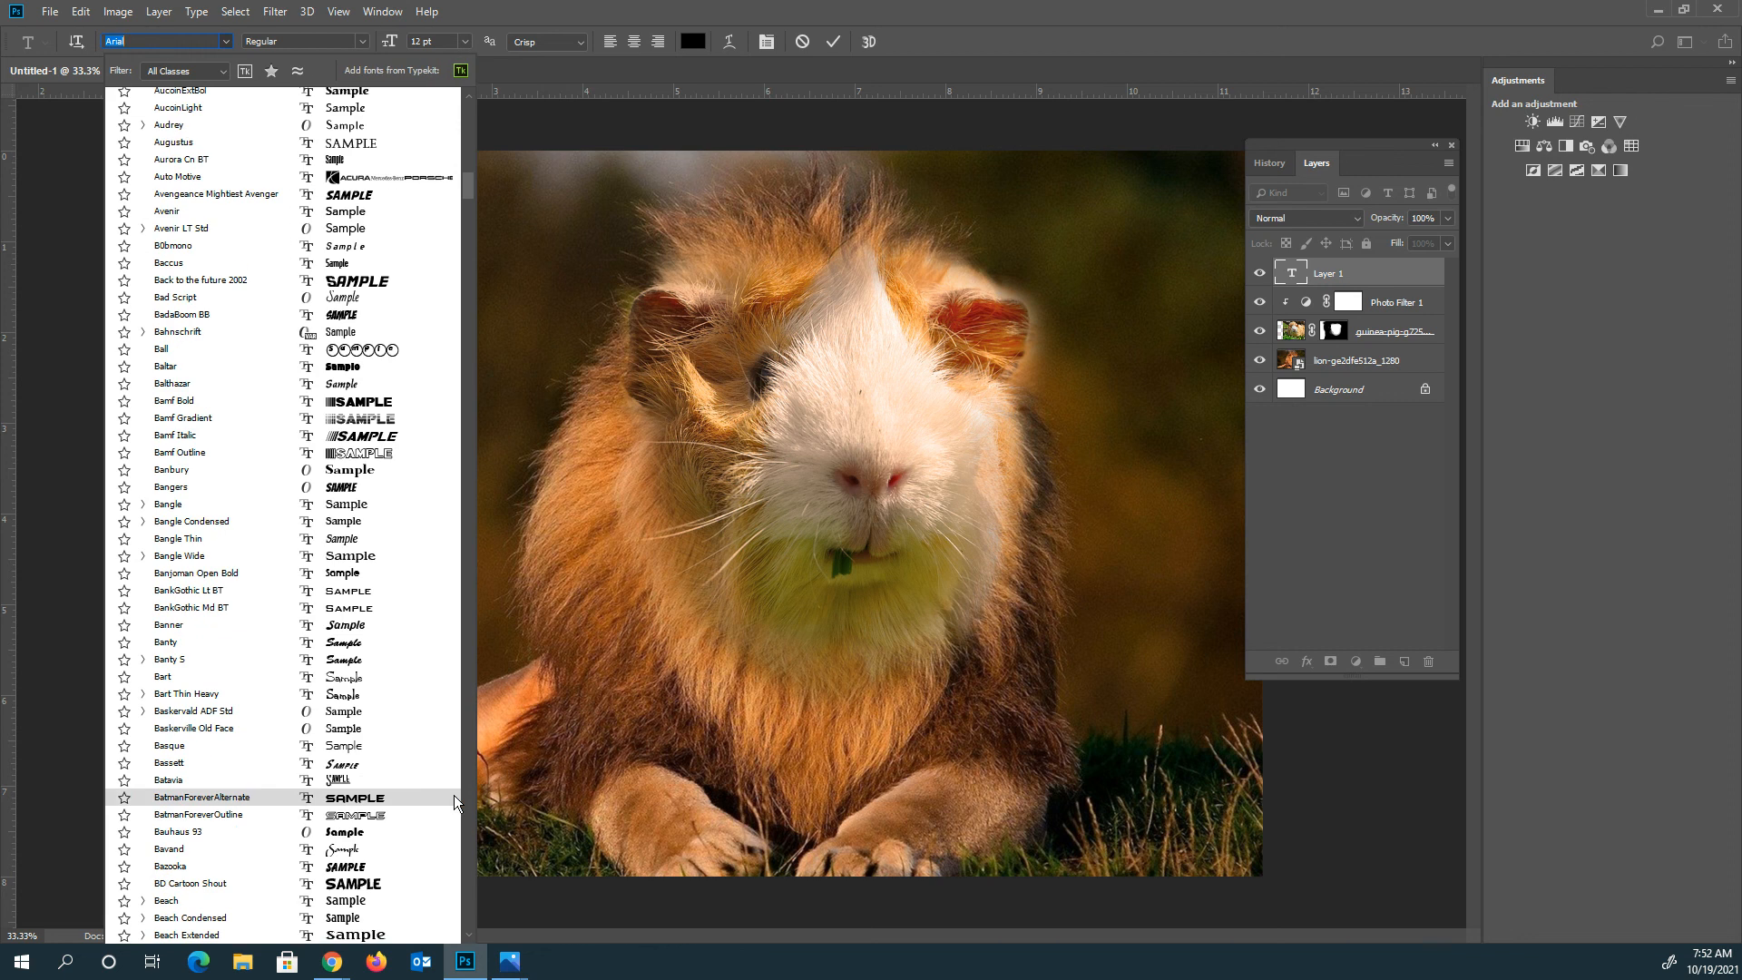
left_click(326, 869)
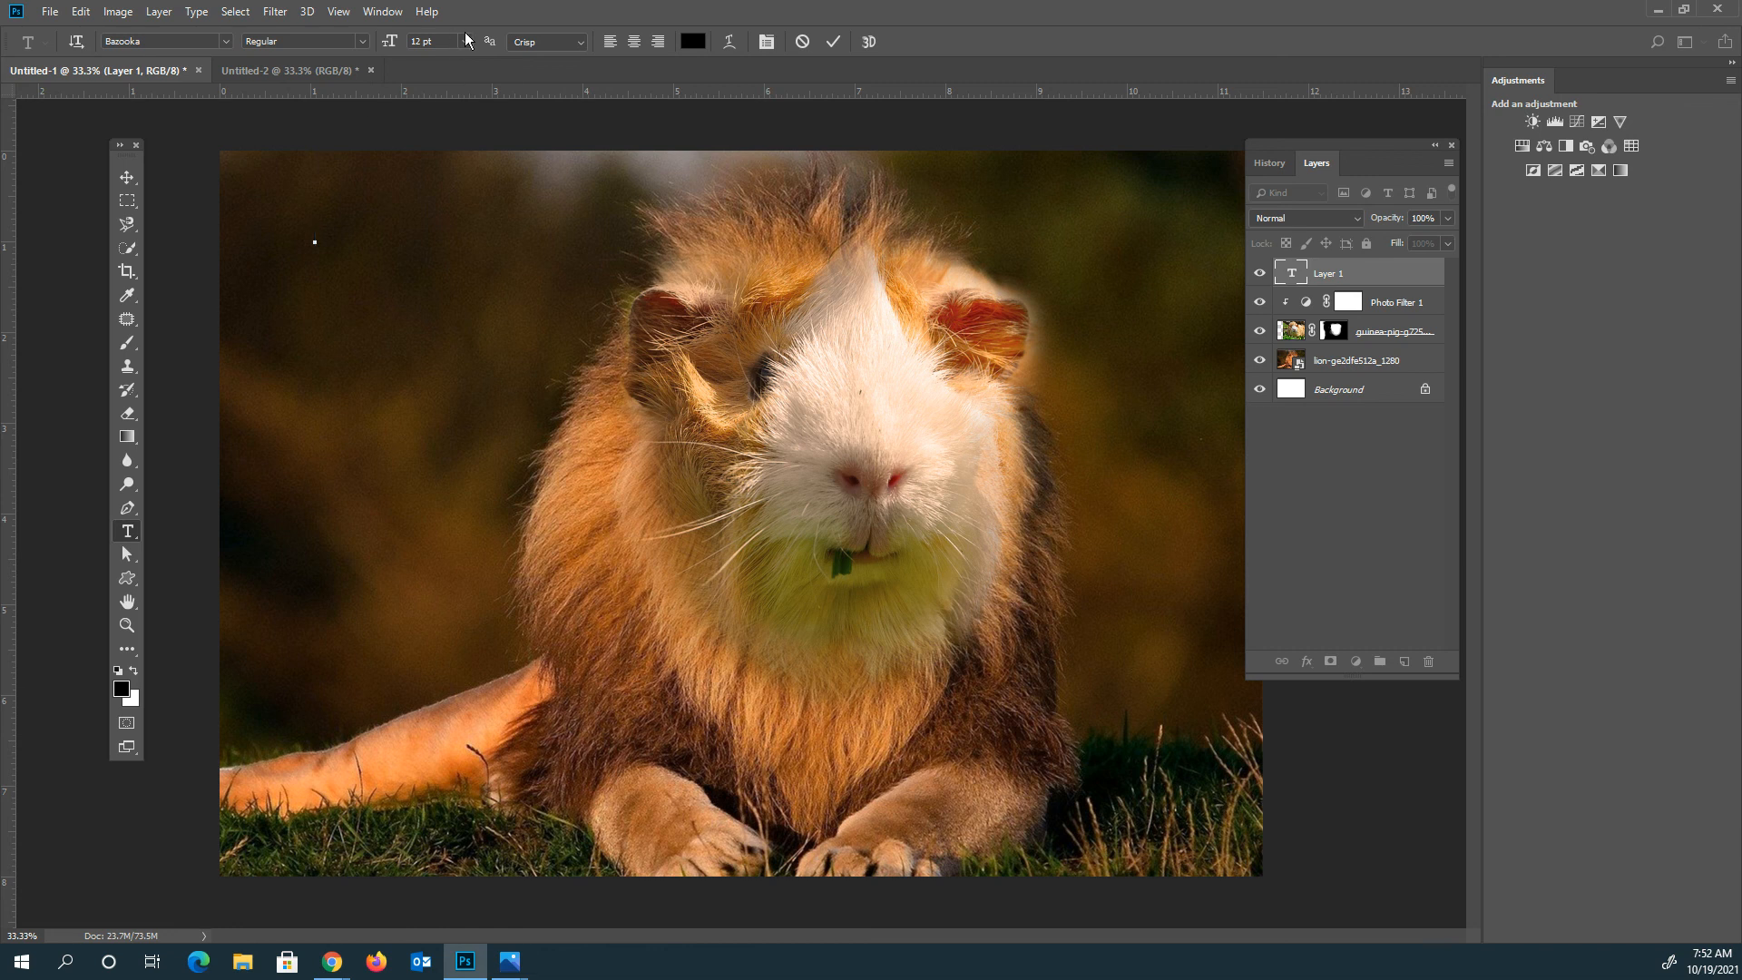
left_click(464, 42)
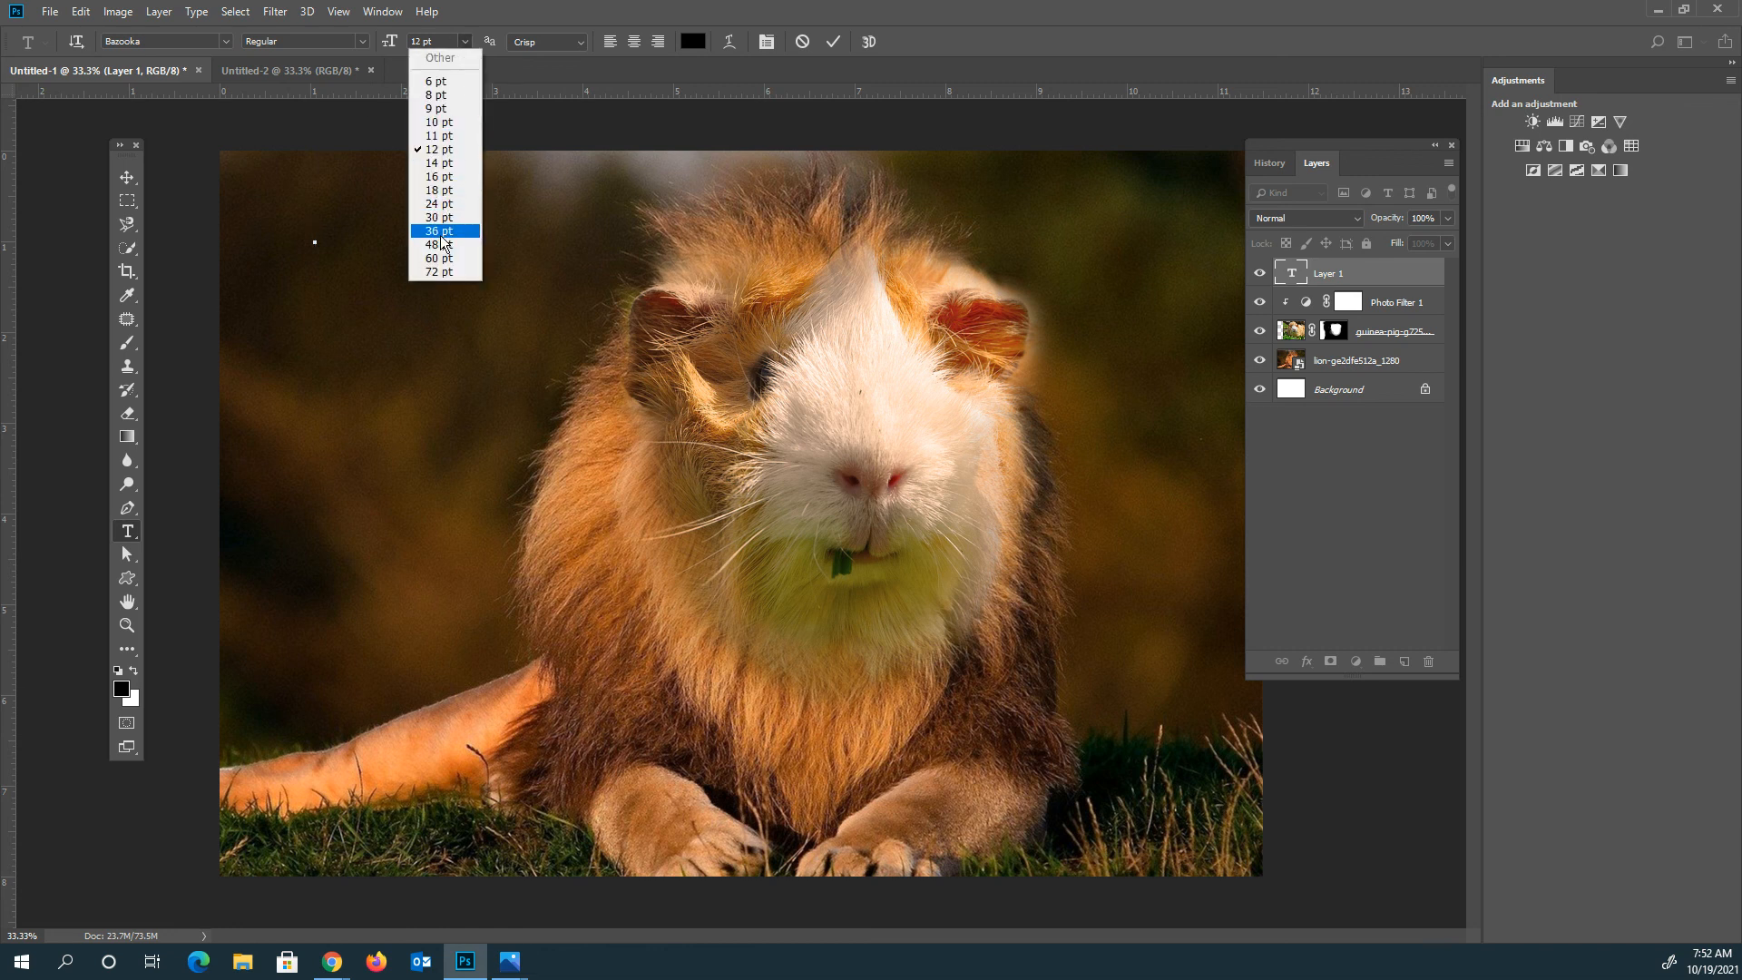
left_click(441, 272)
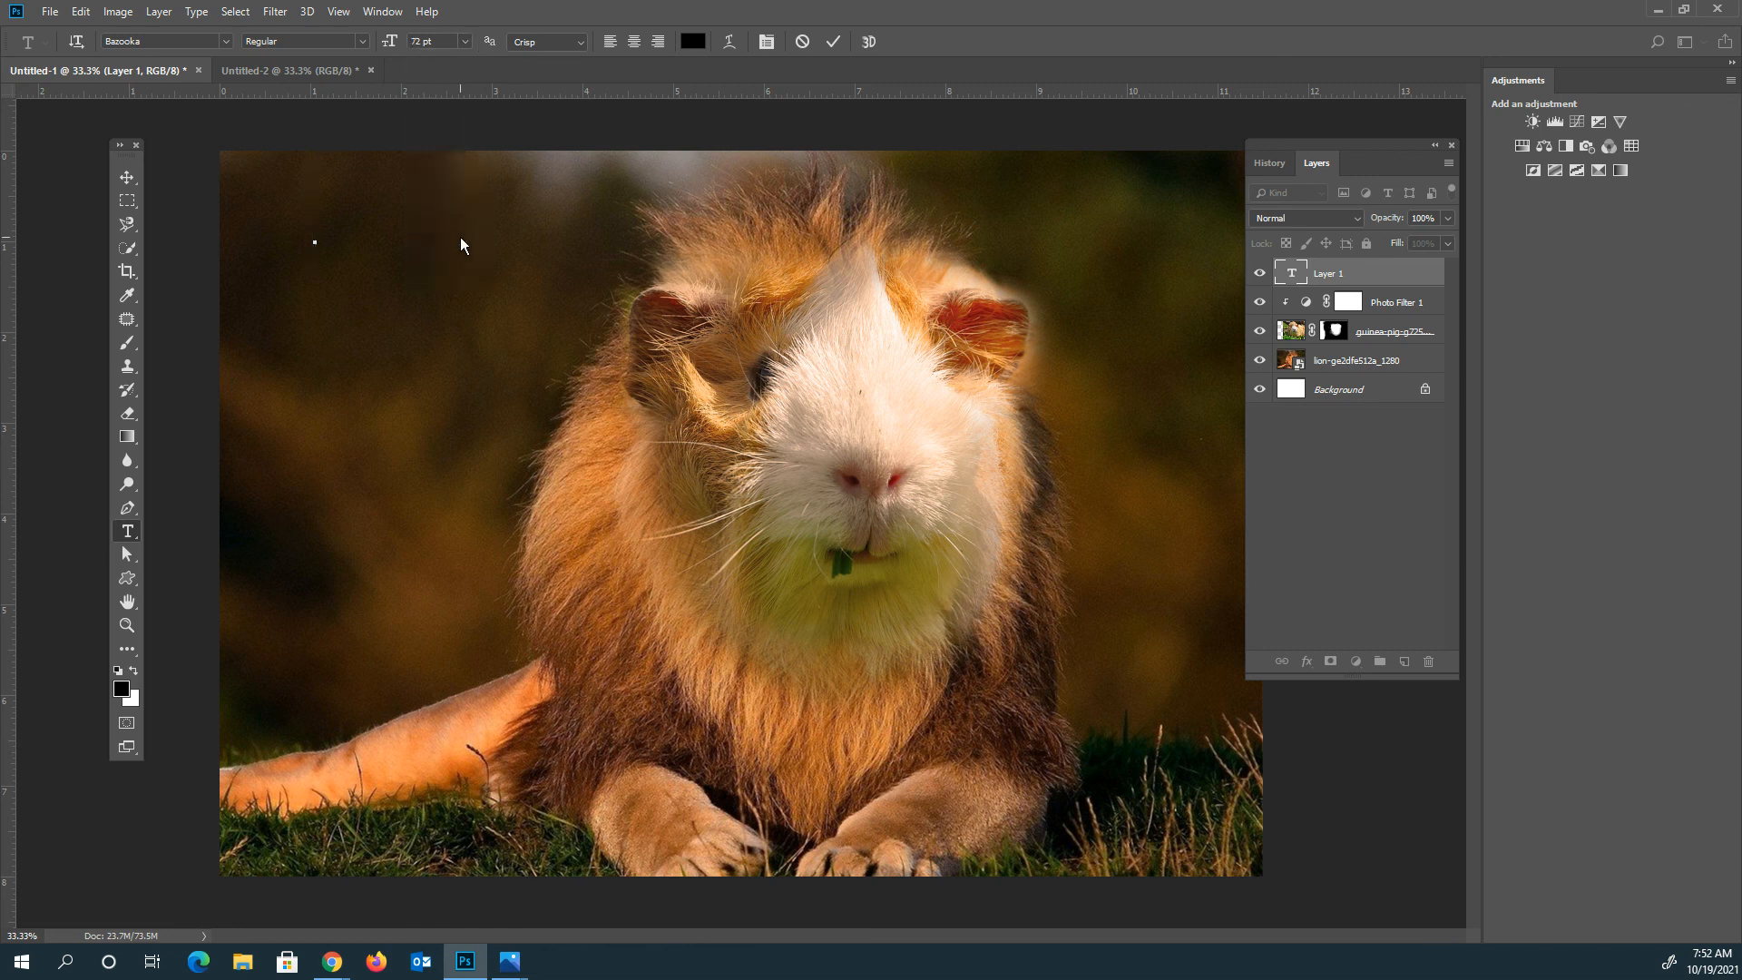
type("HERBERT")
Recolor the HERBERT text white and move it slightly down and left, clear of the lion's mane
left_click_drag(317, 224, 736, 209)
left_click(693, 41)
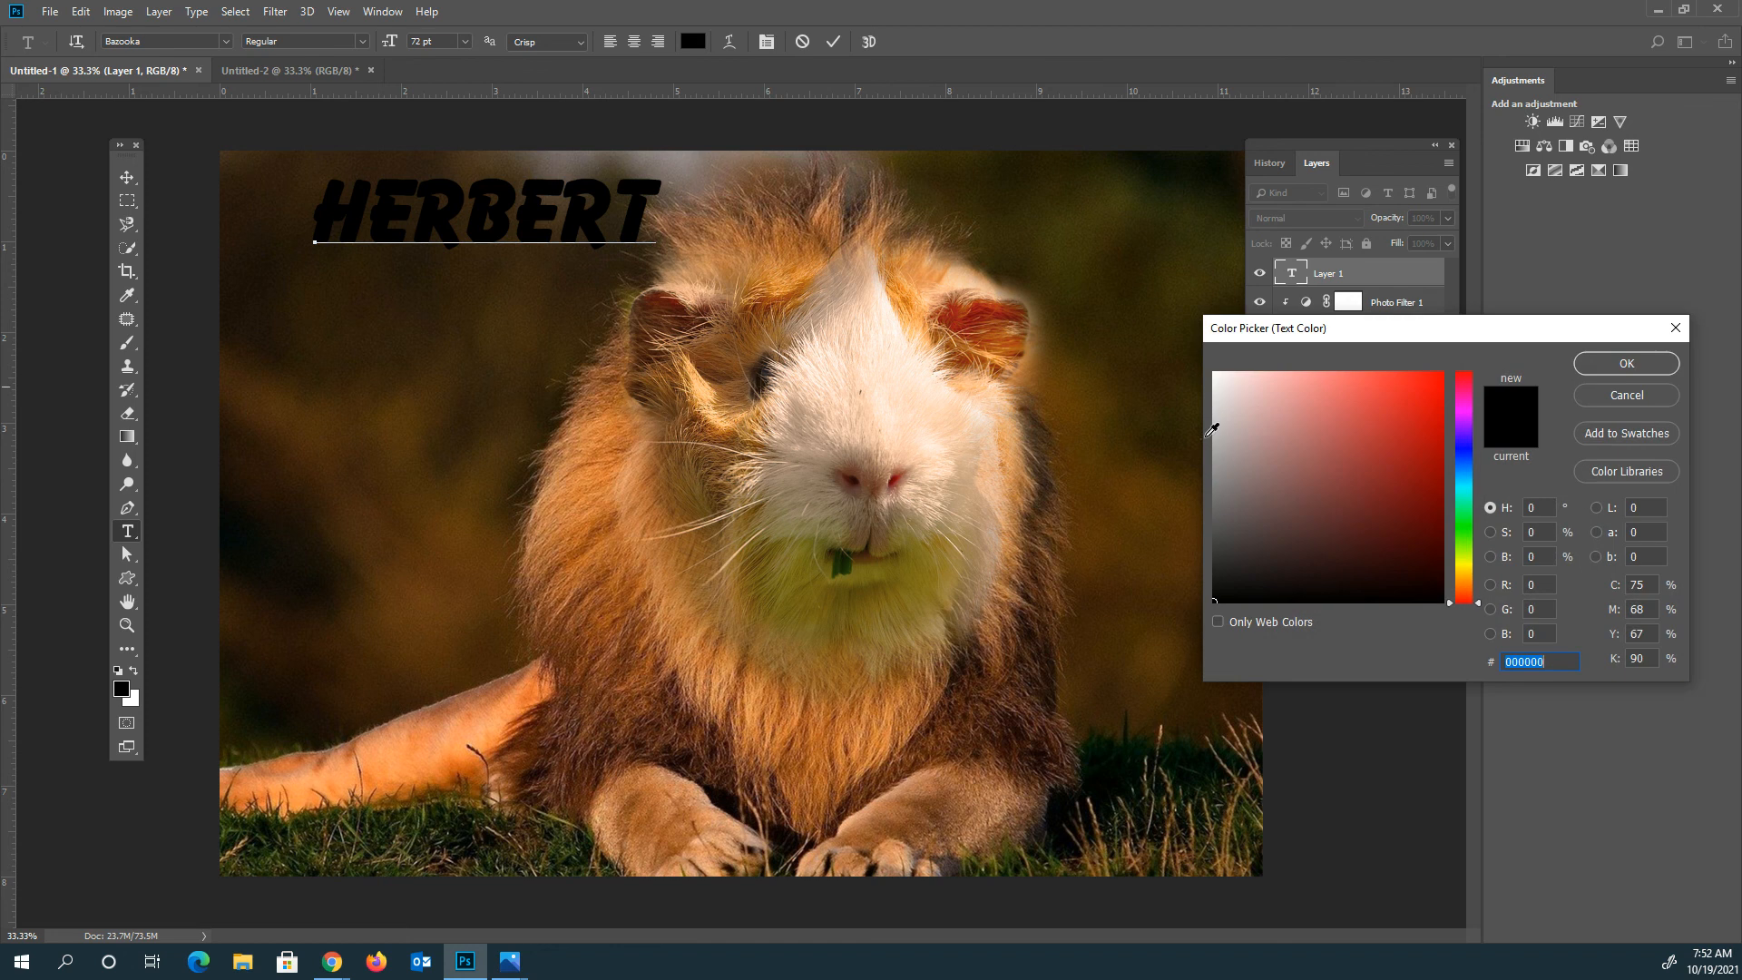
left_click(1214, 372)
left_click(1627, 363)
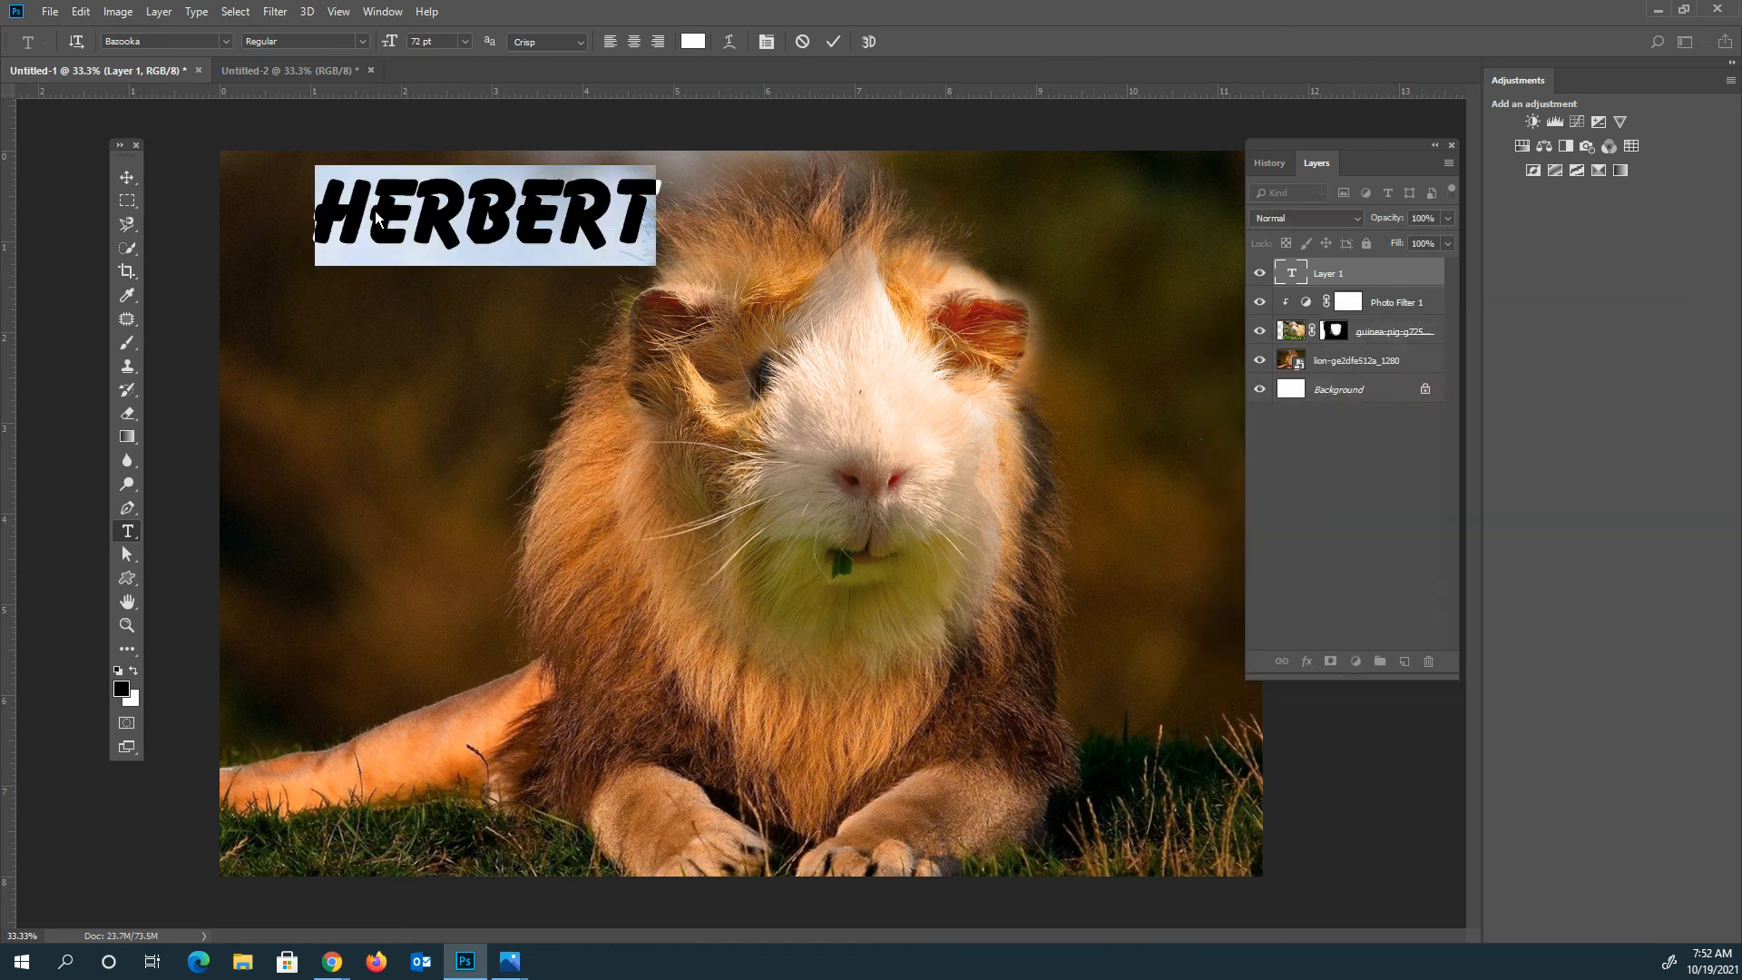
left_click(127, 177)
left_click_drag(520, 234, 468, 282)
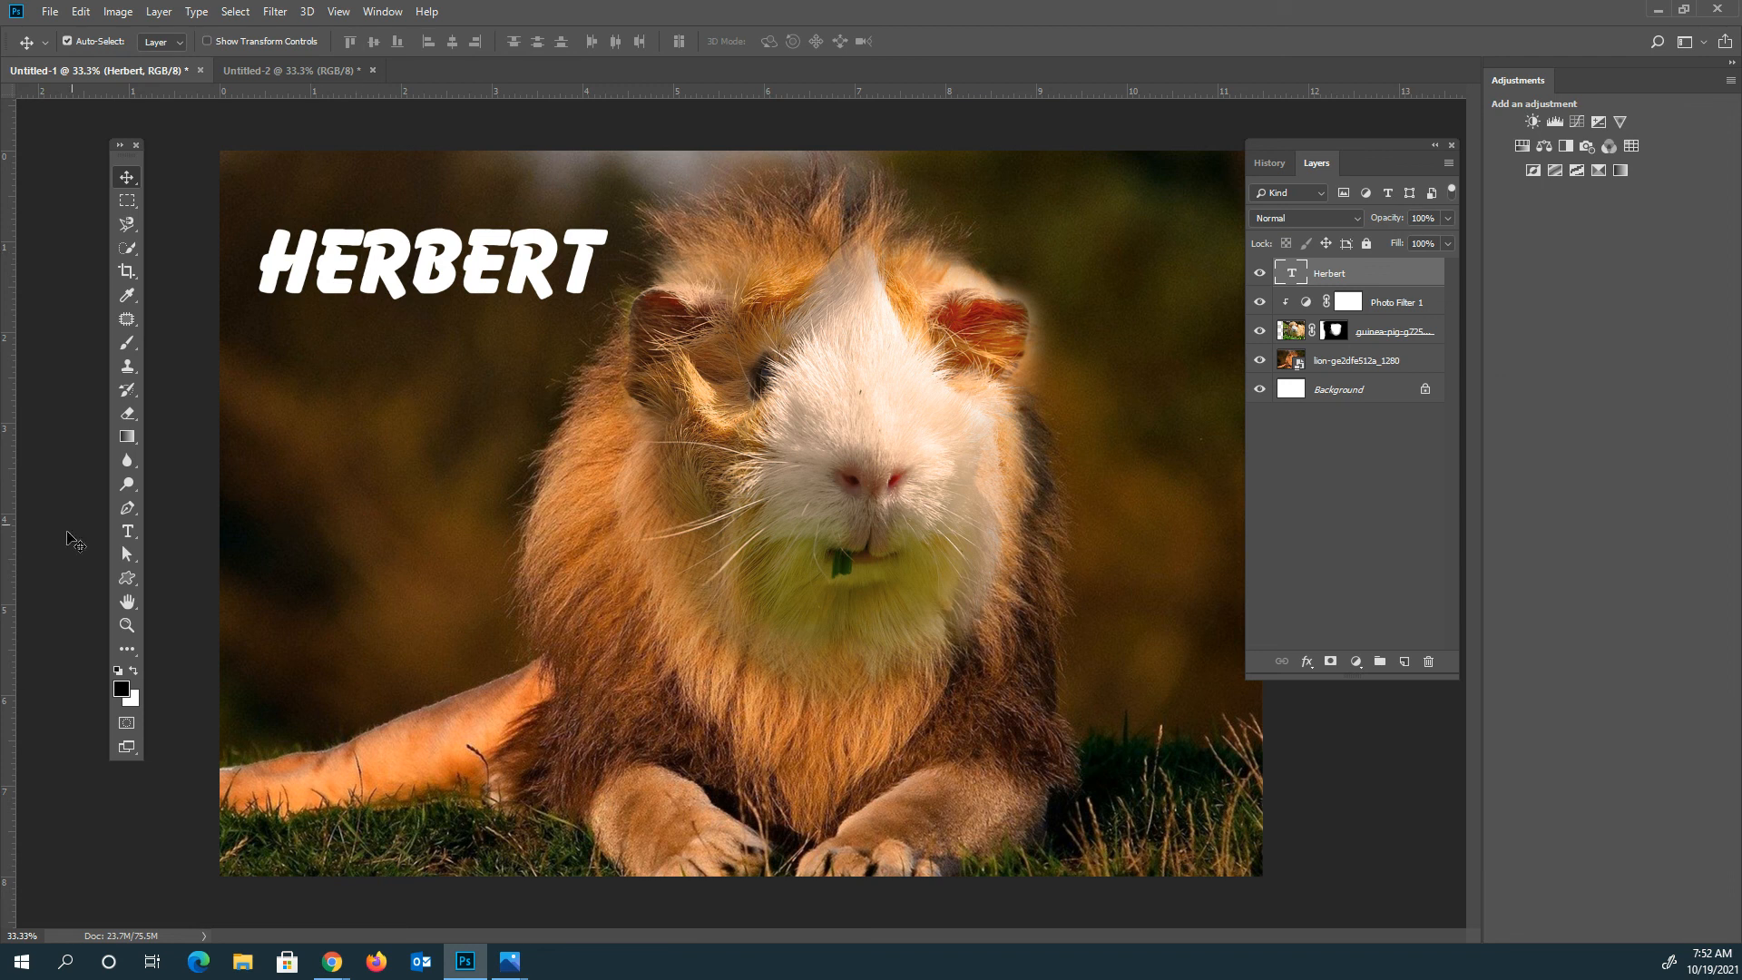
left_click(127, 531)
Start saving the document under a new name made of the author's username followed by "_morph animal"
left_click(52, 11)
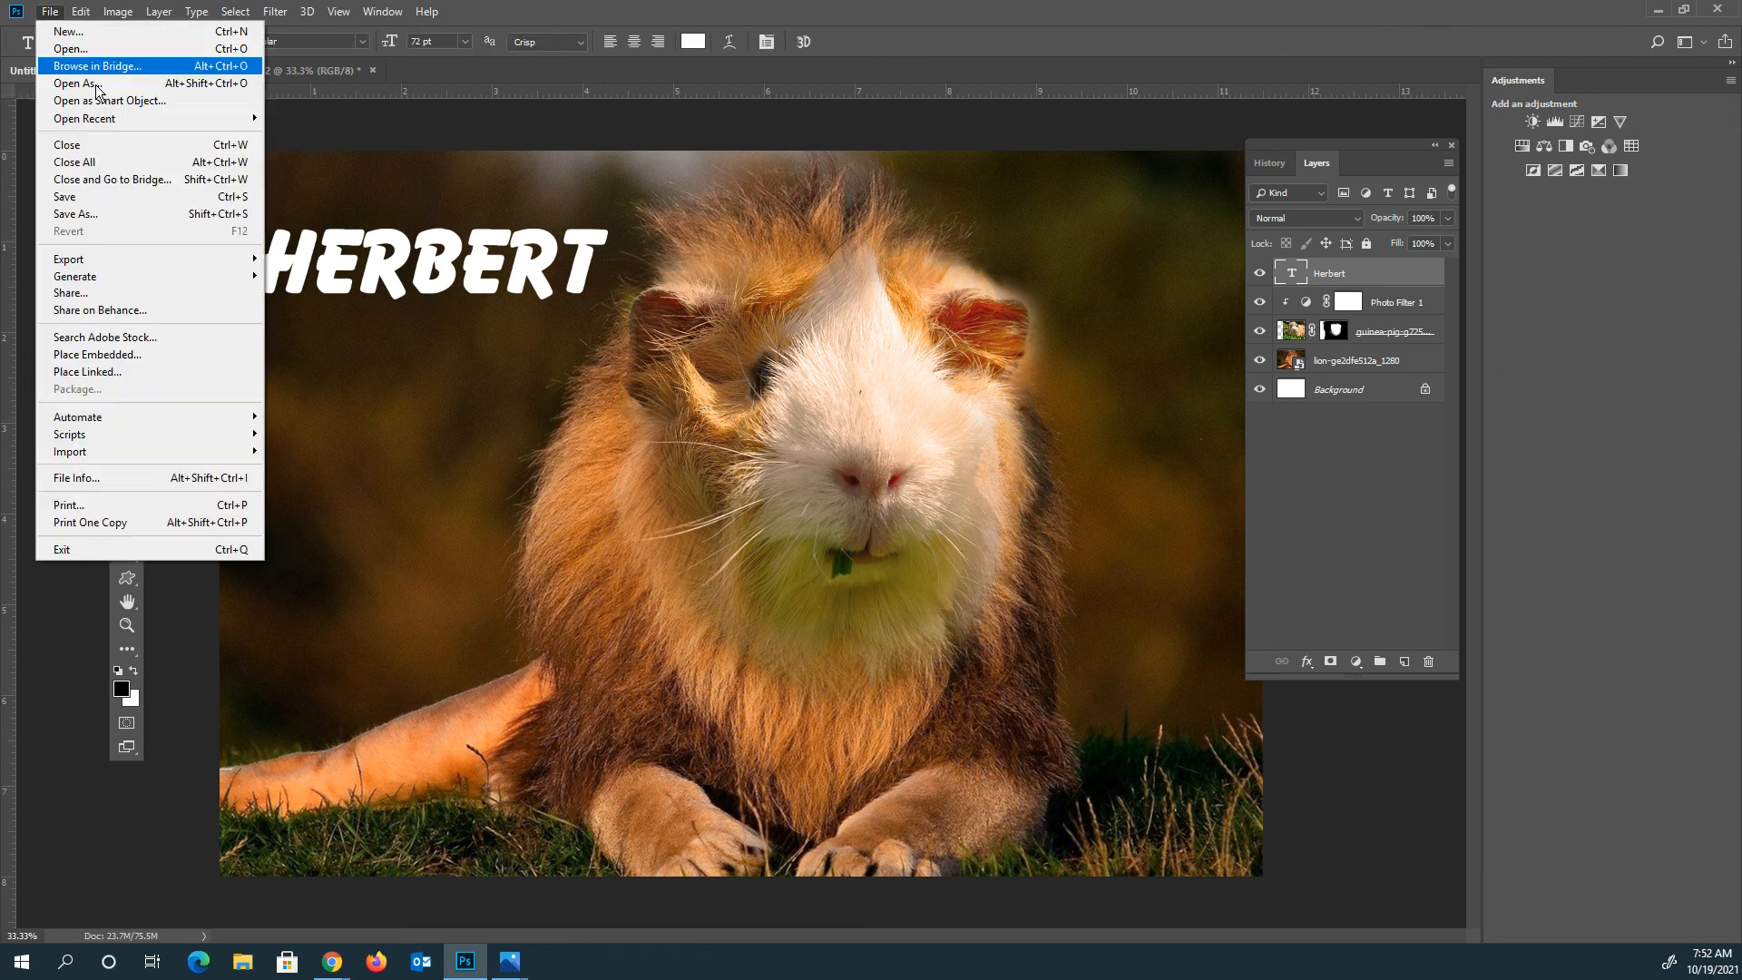
left_click(93, 214)
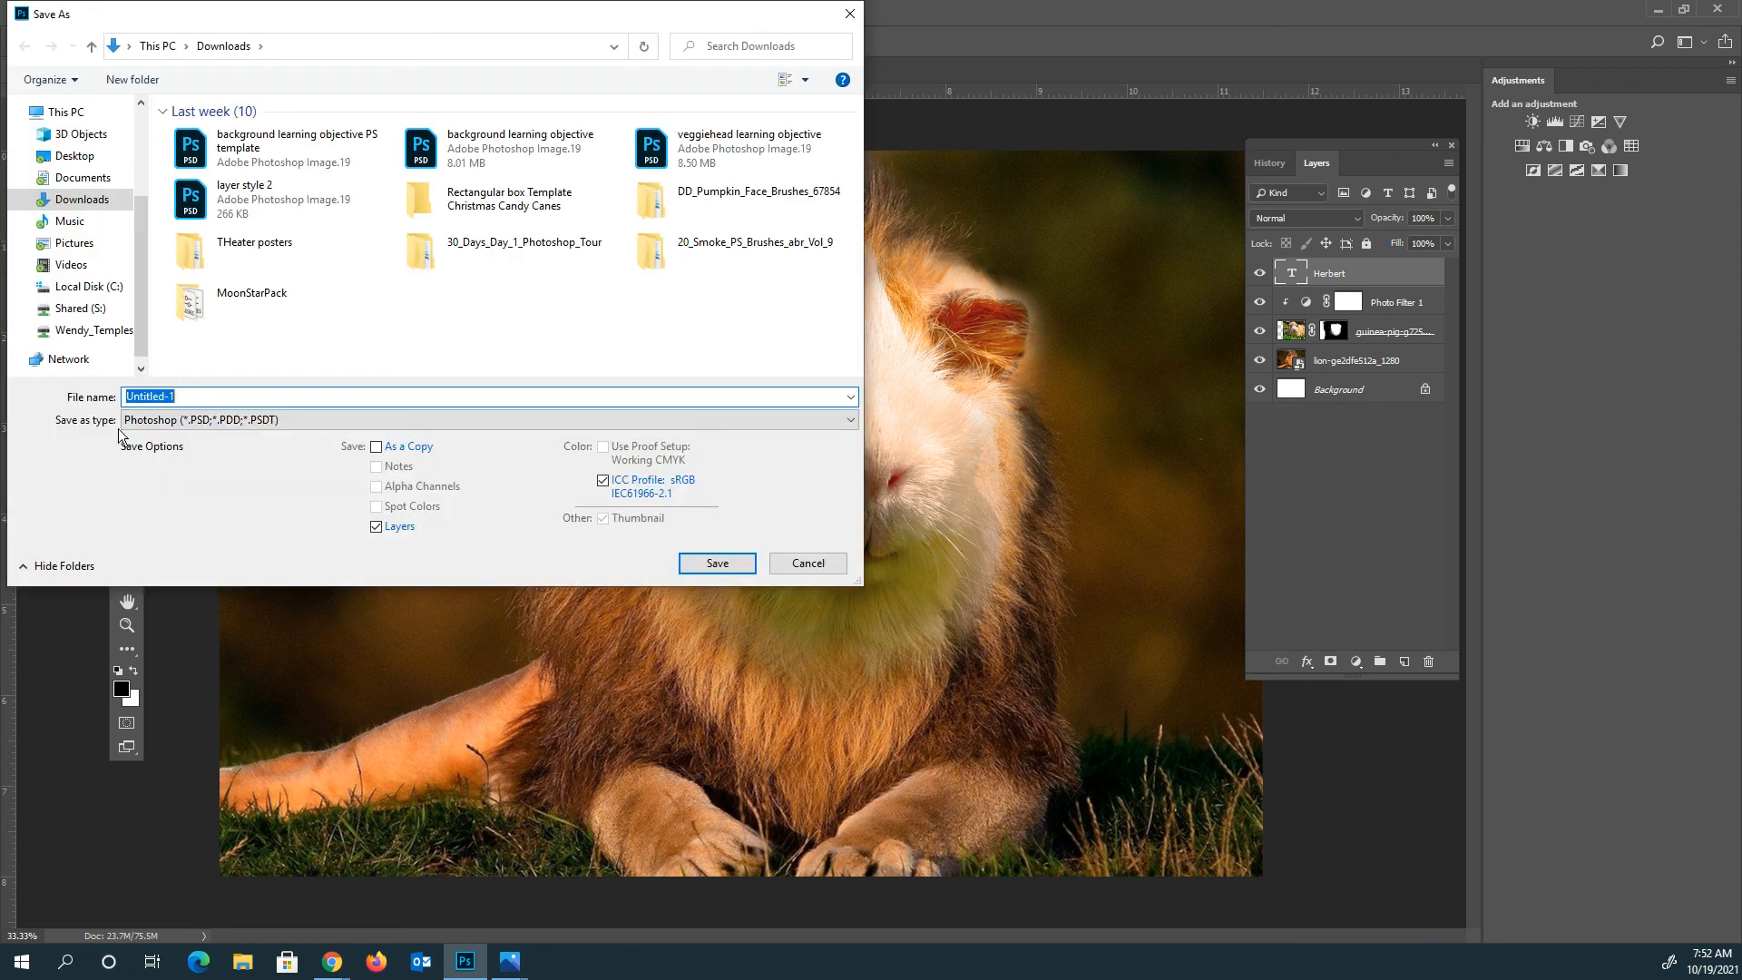
type("wtemples_morph animal")
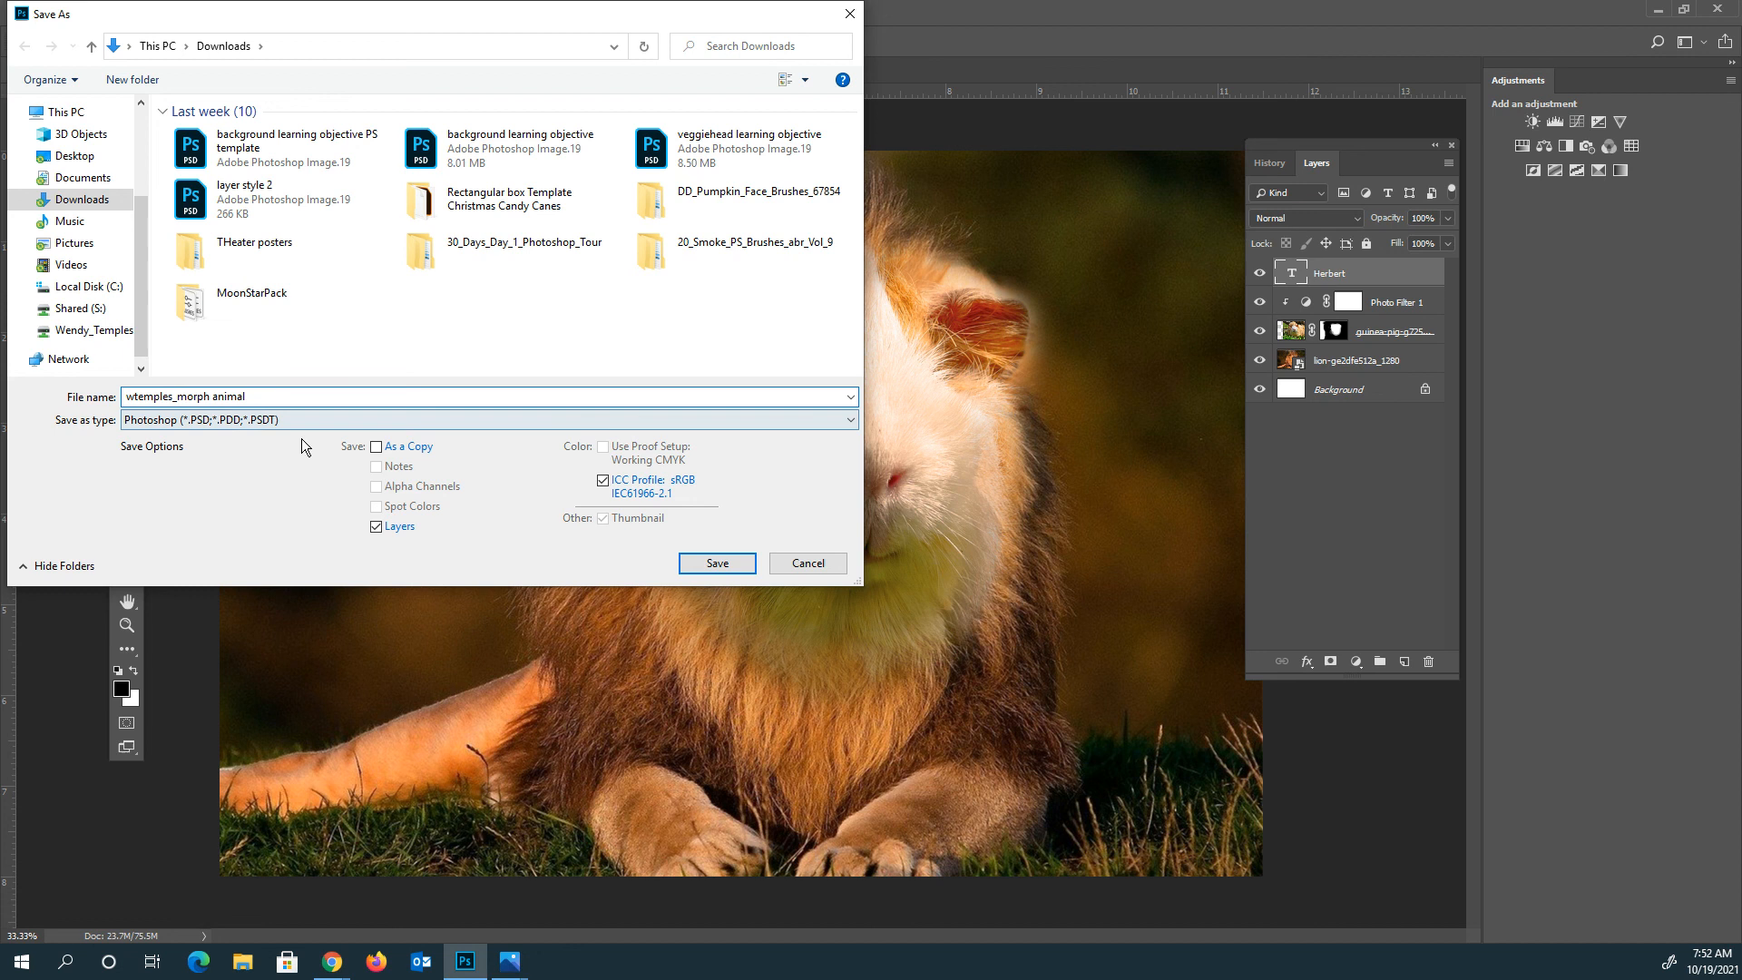
Create a folder named "morphed animal" on the author's personal network drive and save the document there in Photoshop format
left_click(81, 330)
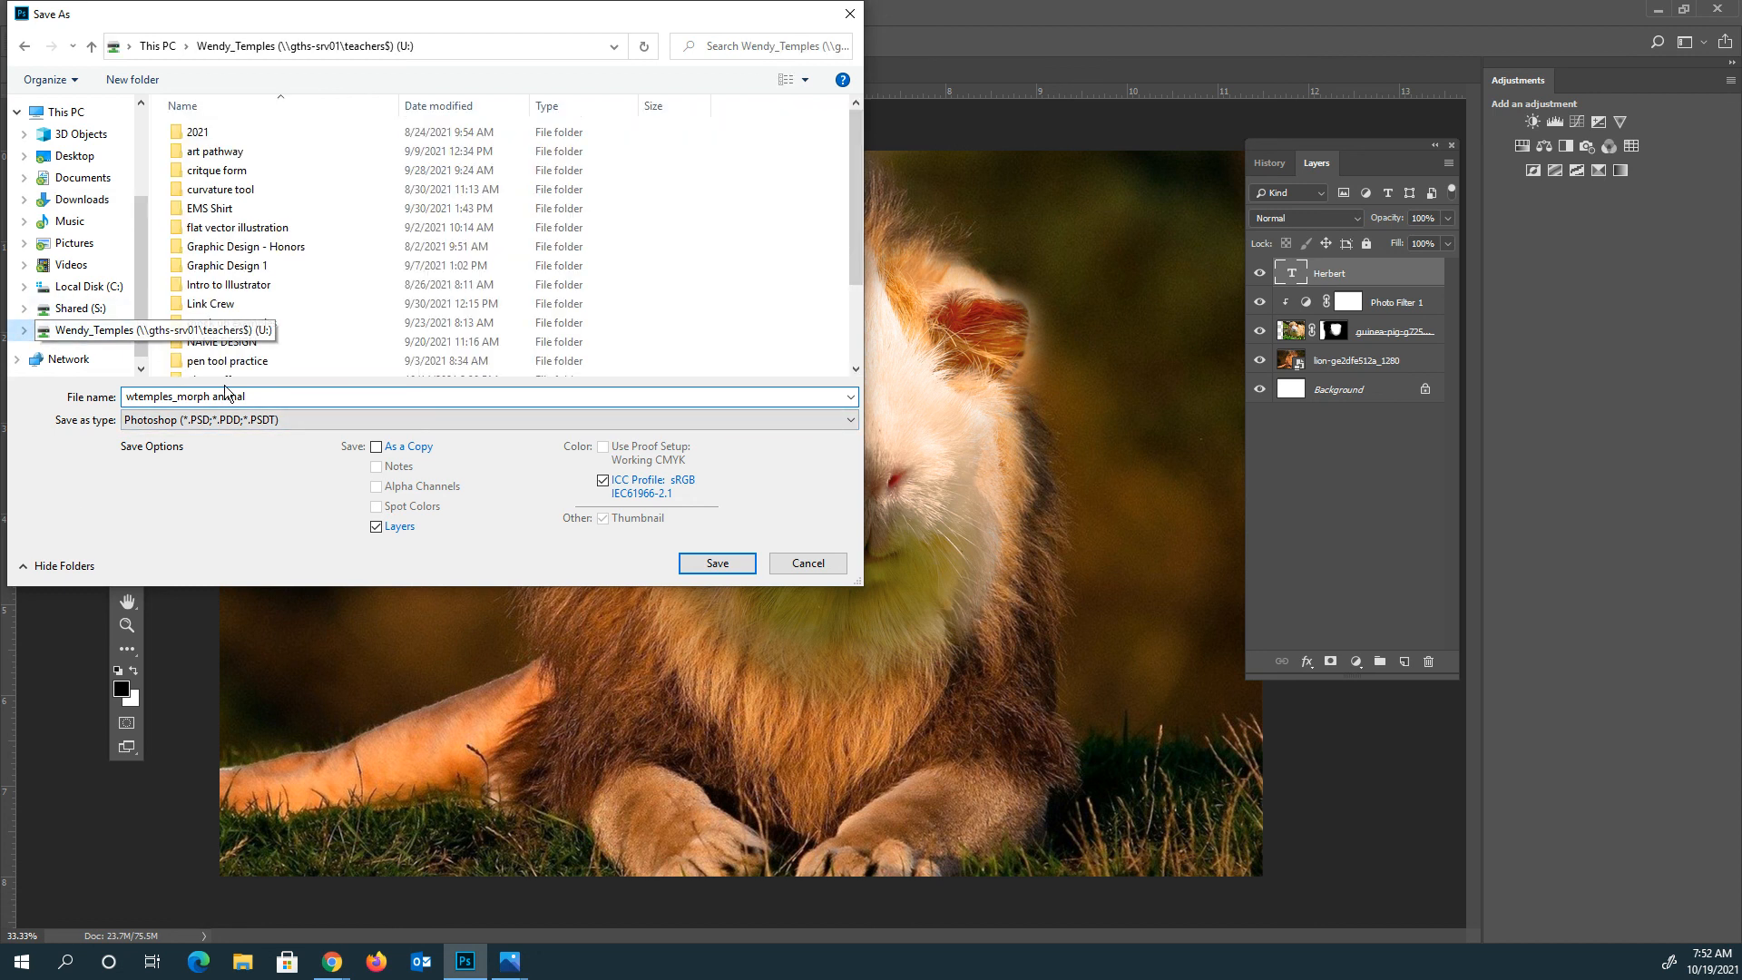
left_click(127, 81)
type("morphed animal")
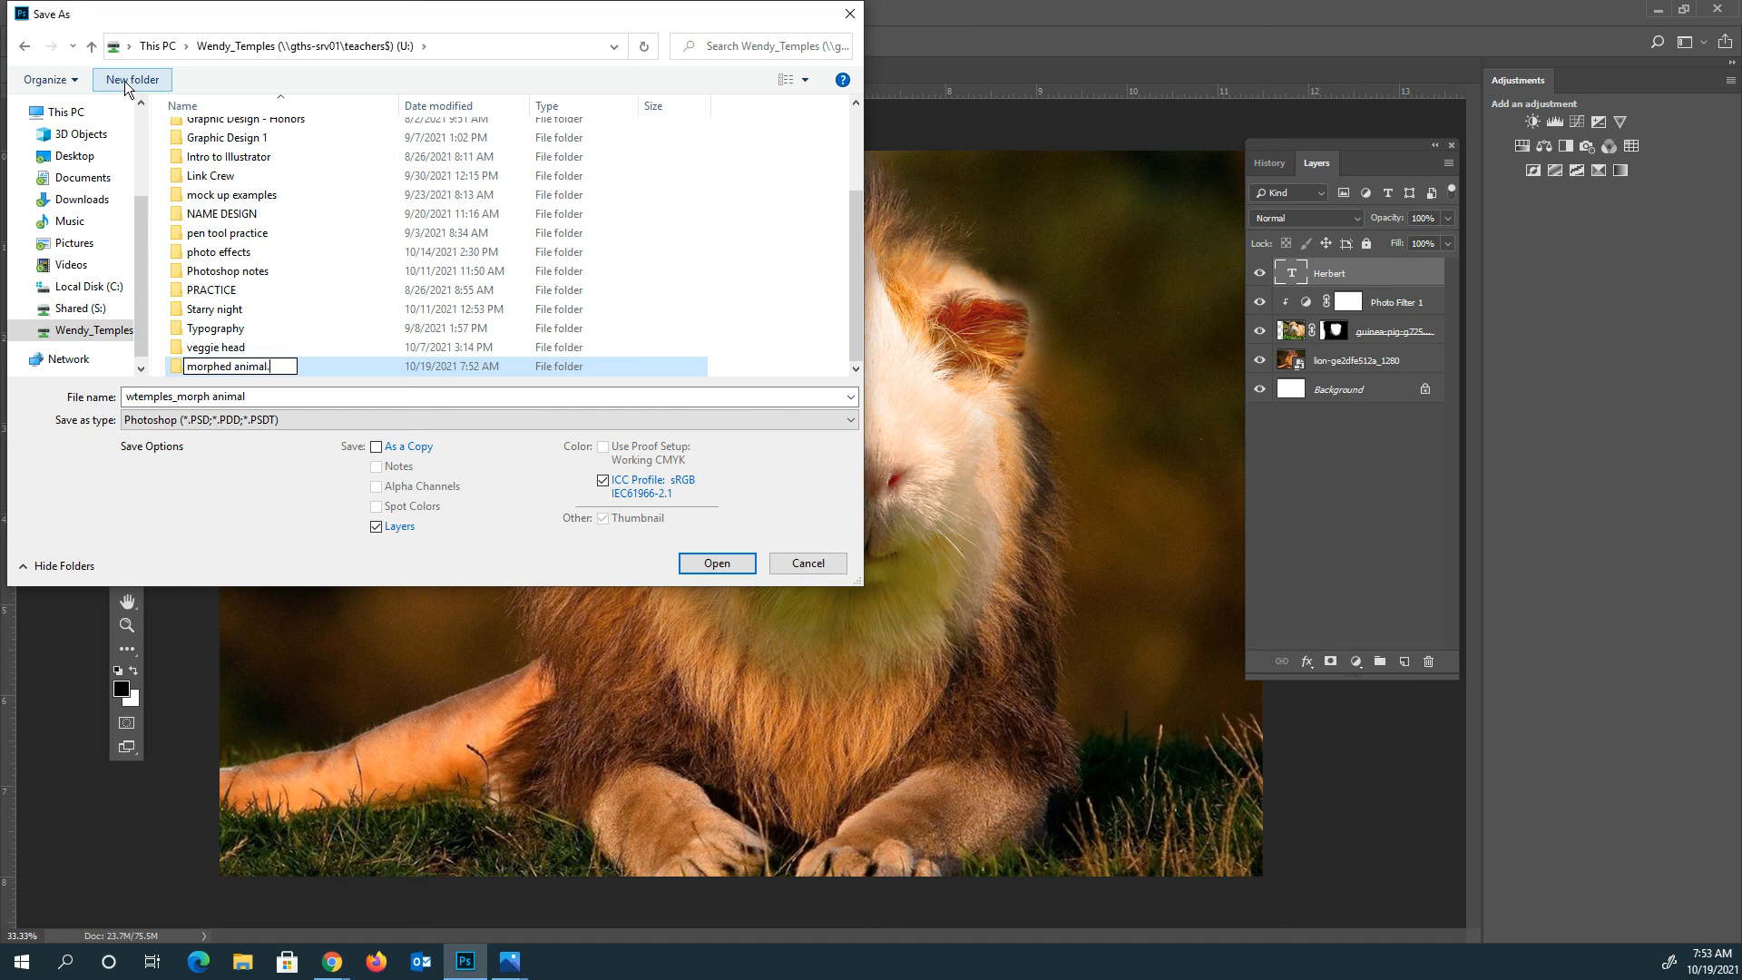
key("Return")
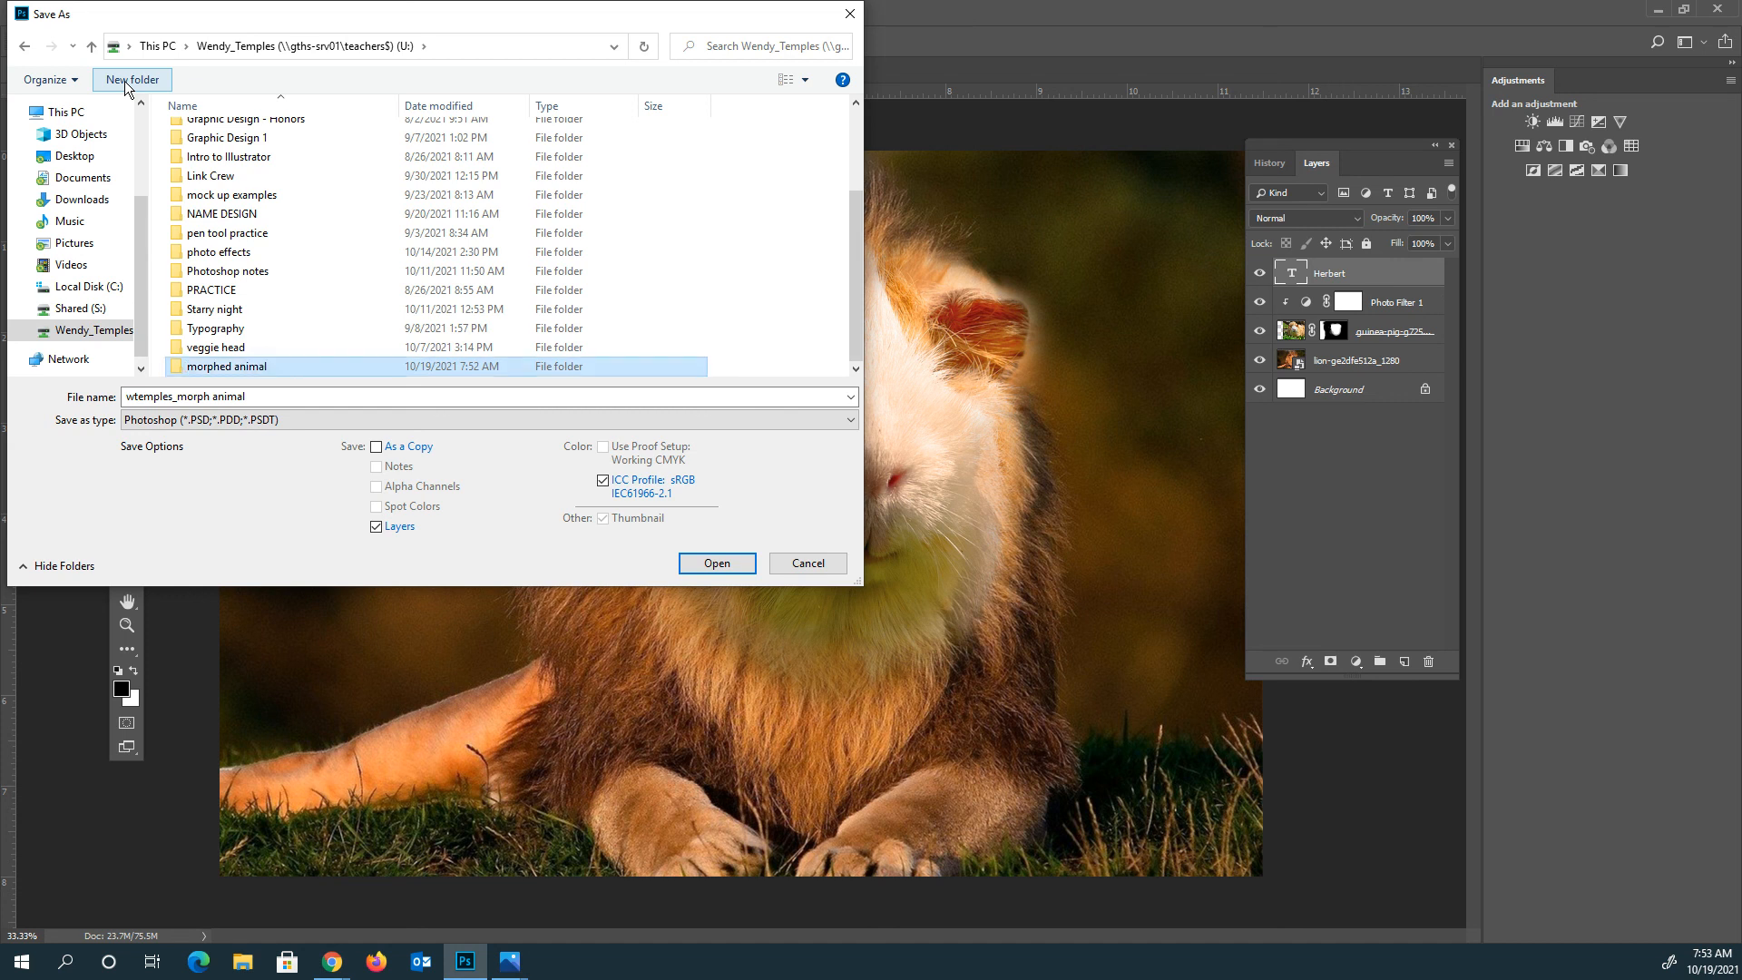
double_click(290, 372)
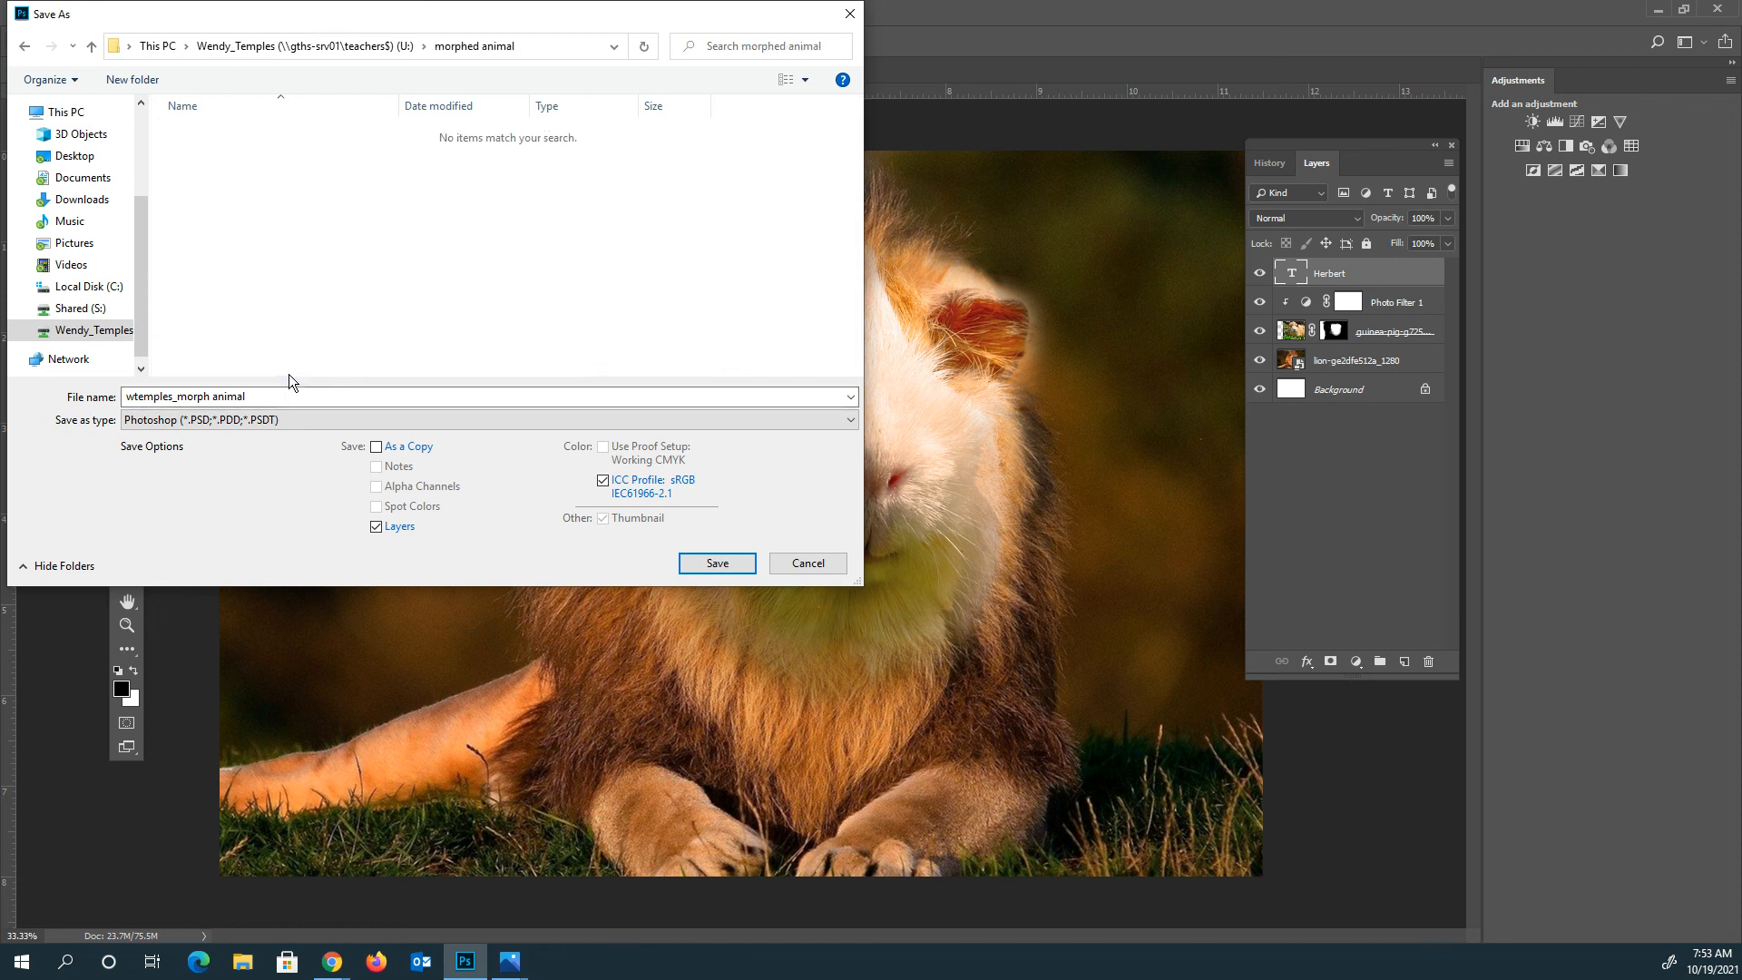
left_click(290, 423)
left_click(291, 427)
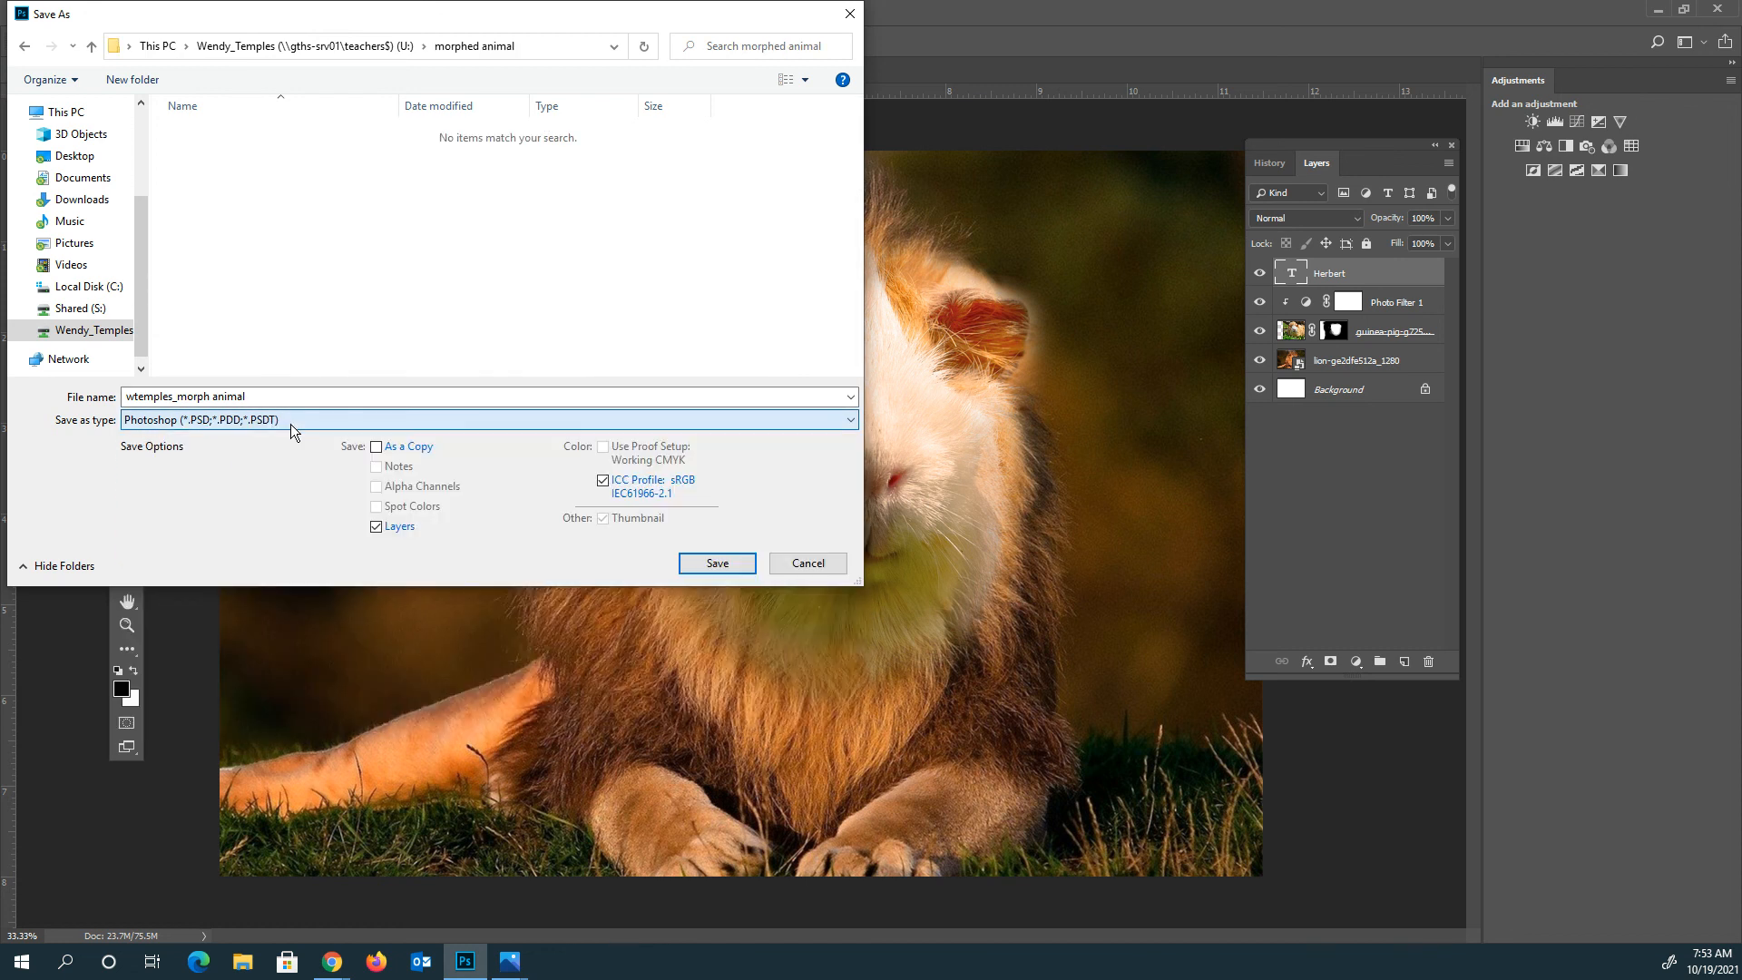
left_click(721, 565)
left_click(50, 11)
left_click(80, 213)
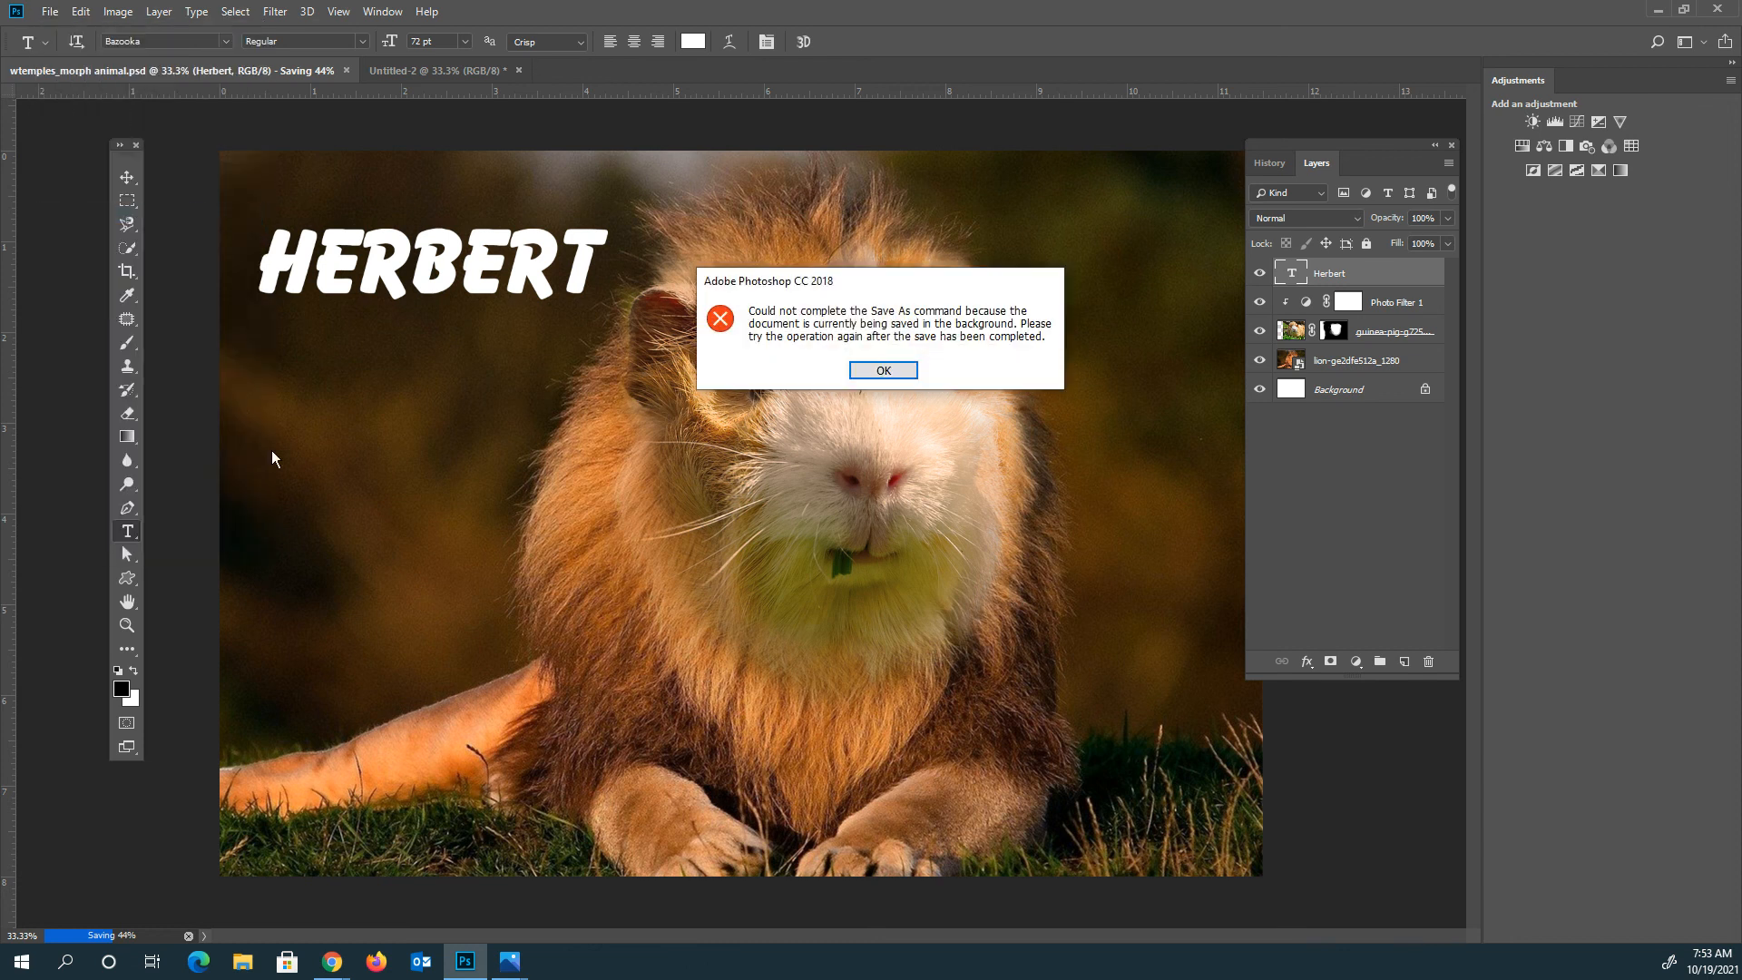
left_click(883, 373)
Save a JPEG copy of the morph in the "morphed animal" folder under the same file name and return to the Move tool
left_click(47, 12)
left_click(76, 214)
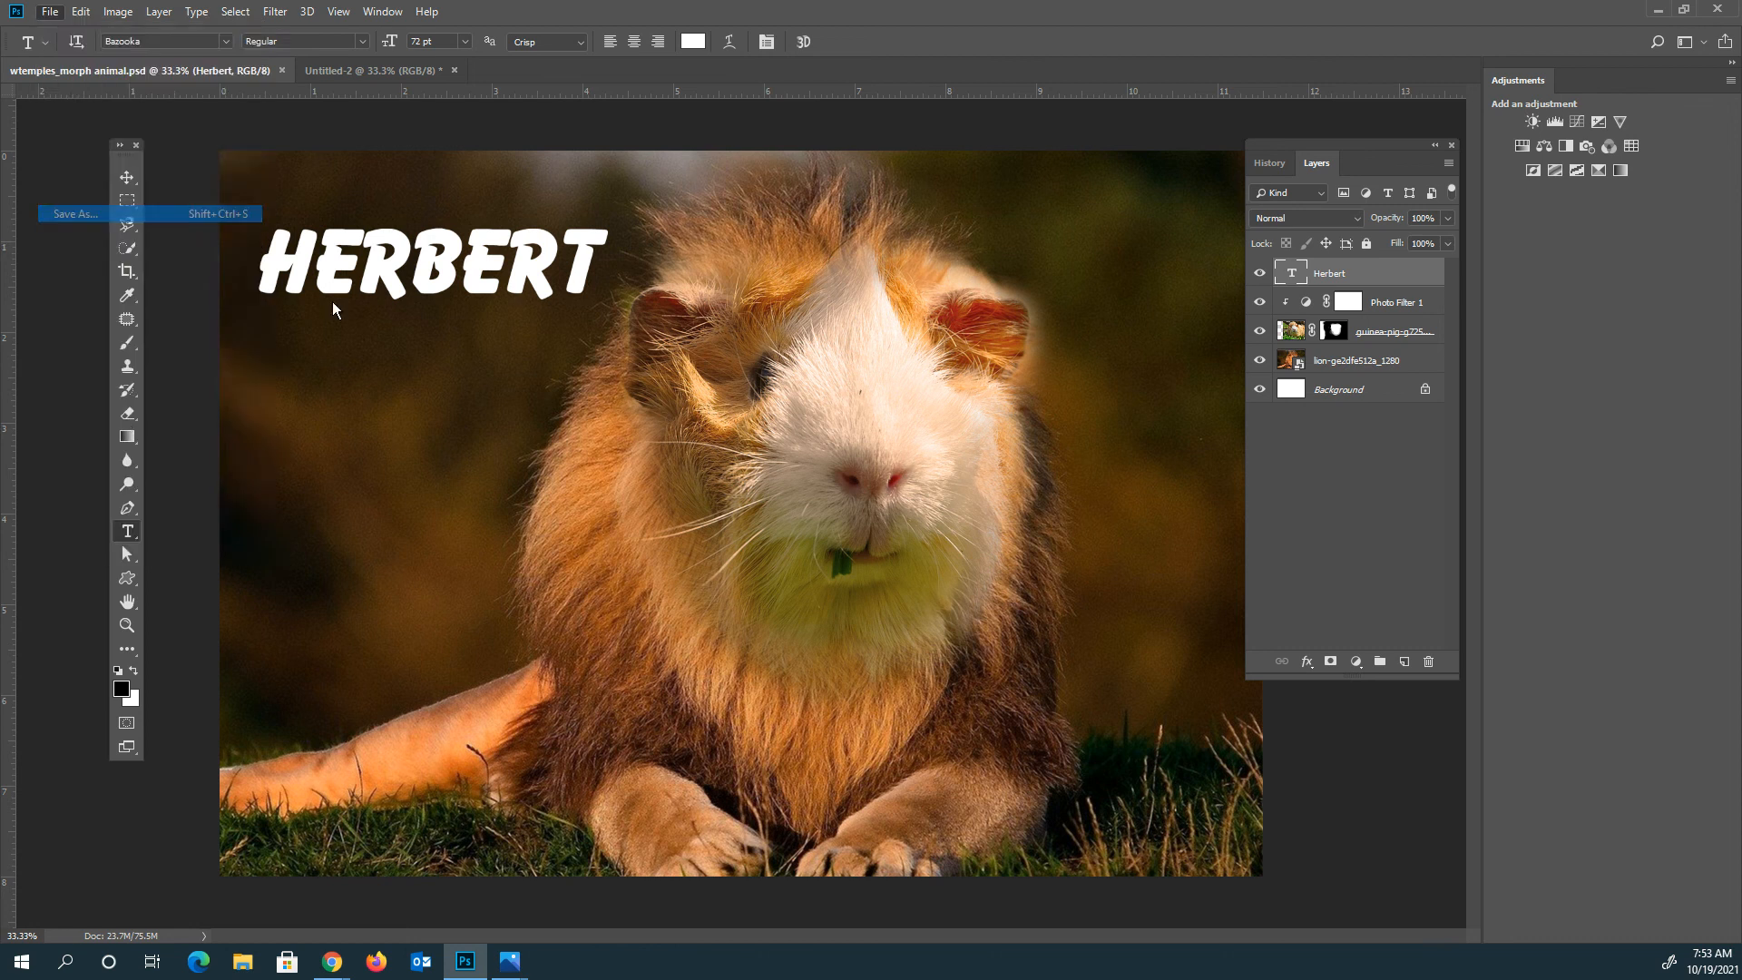
left_click(225, 419)
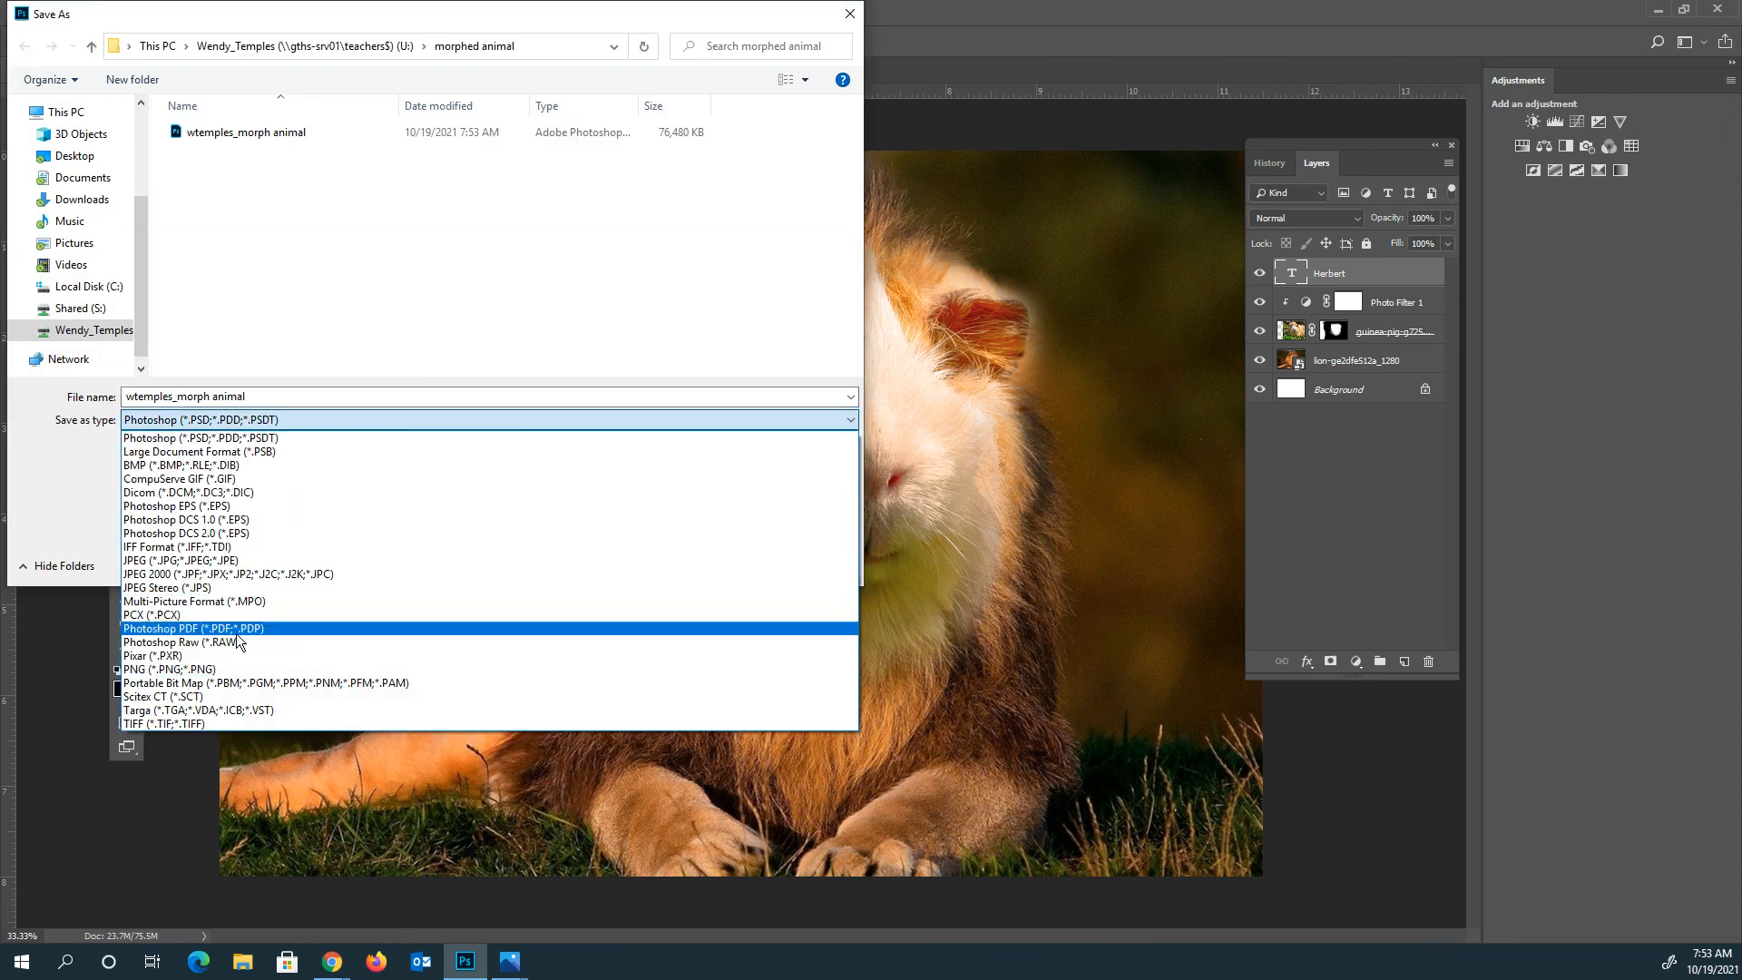
left_click(273, 560)
left_click(697, 563)
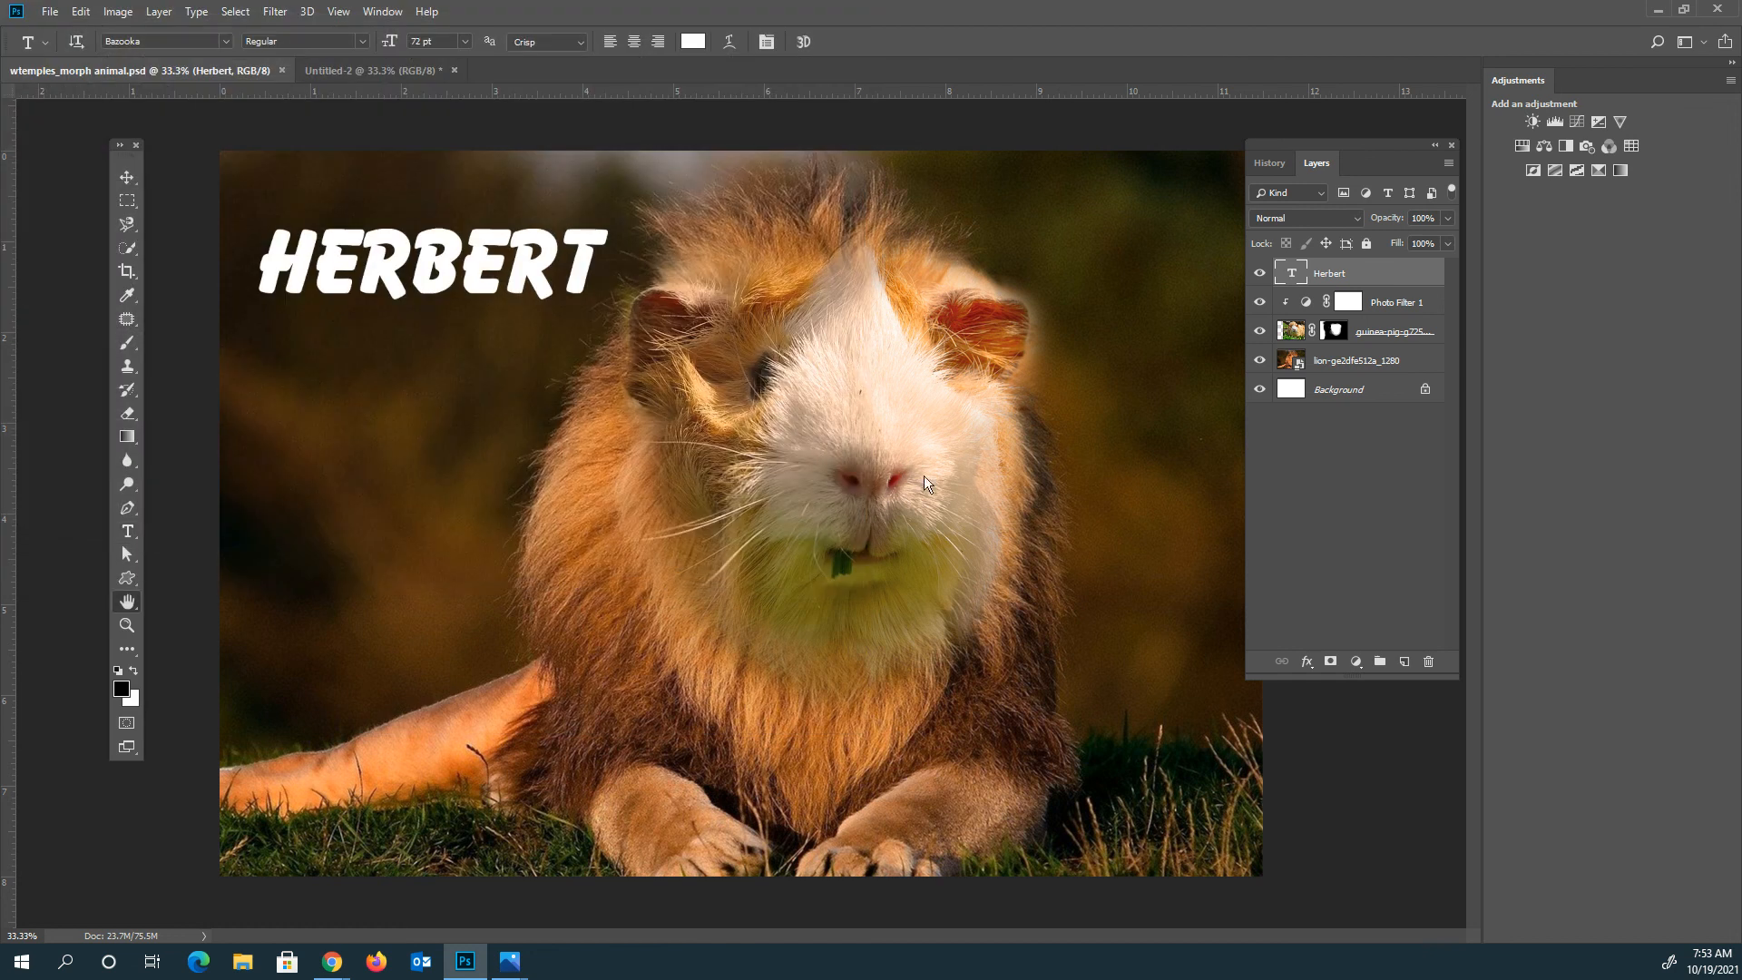
left_click(877, 194)
left_click(137, 178)
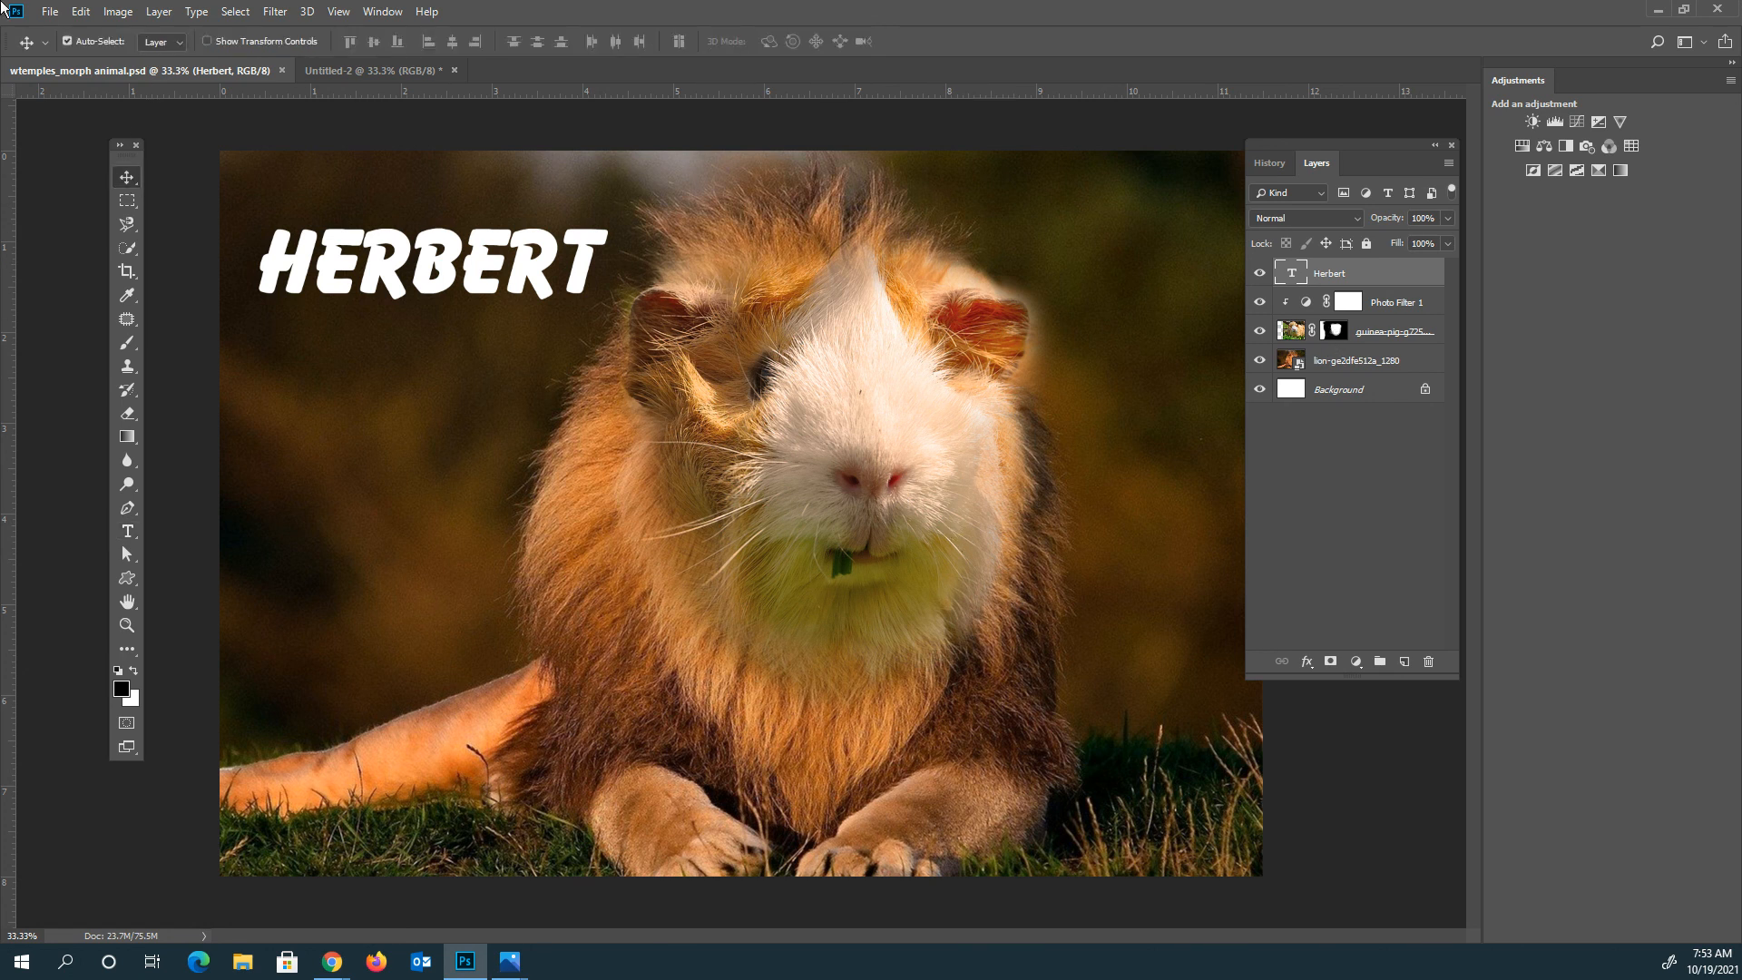